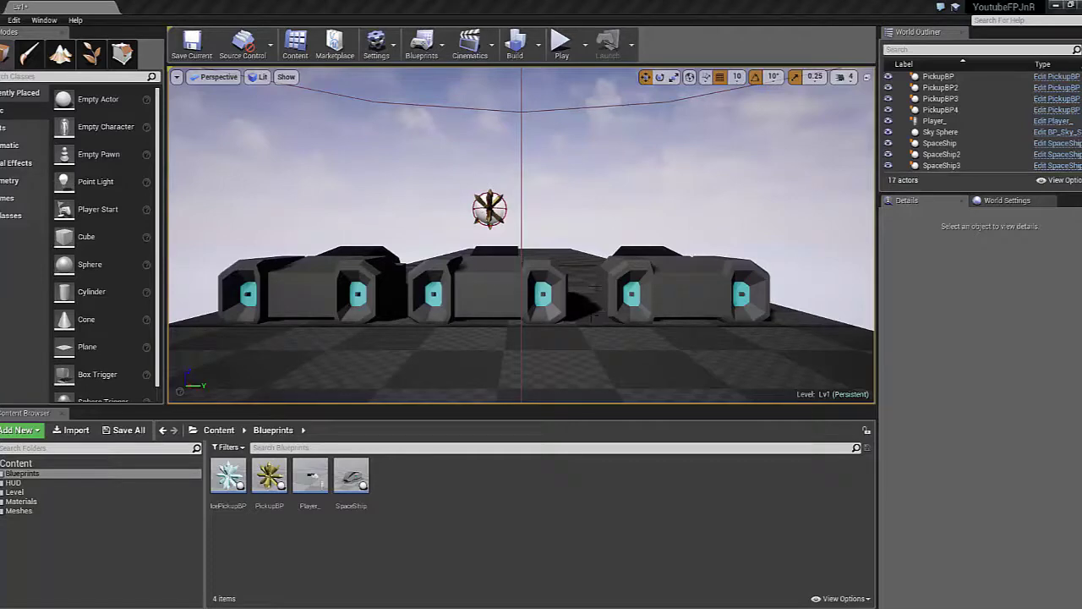
# Search 'Post' in the Place list and drop a Post Process Volume into the level near the pickups
pyautogui.moveTo(582, 278); pyautogui.dragTo(642, 304, button='right')
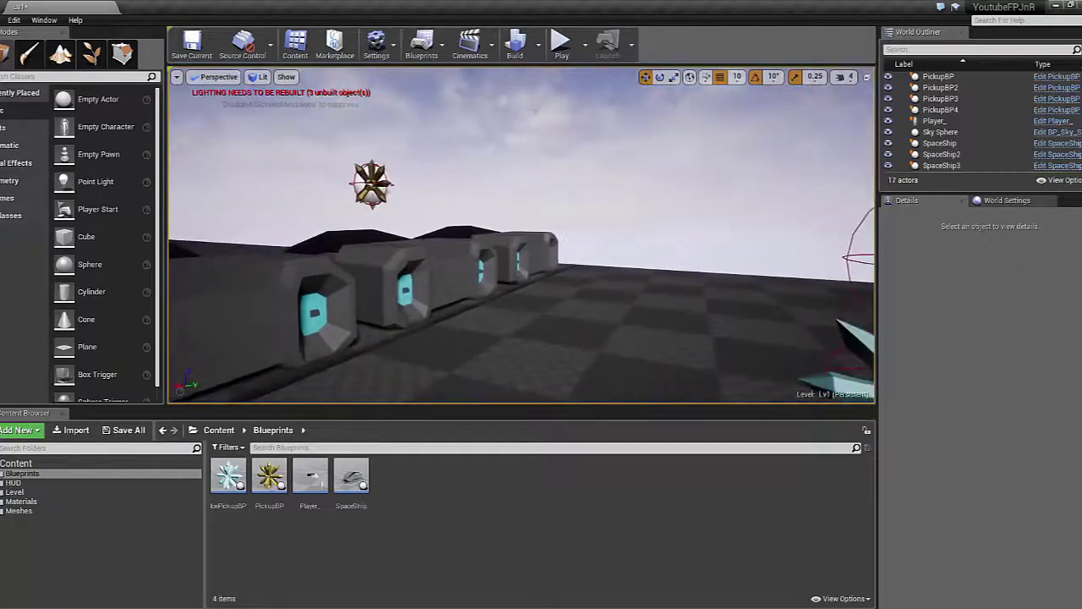
pyautogui.moveTo(555, 290); pyautogui.dragTo(558, 355, button='right')
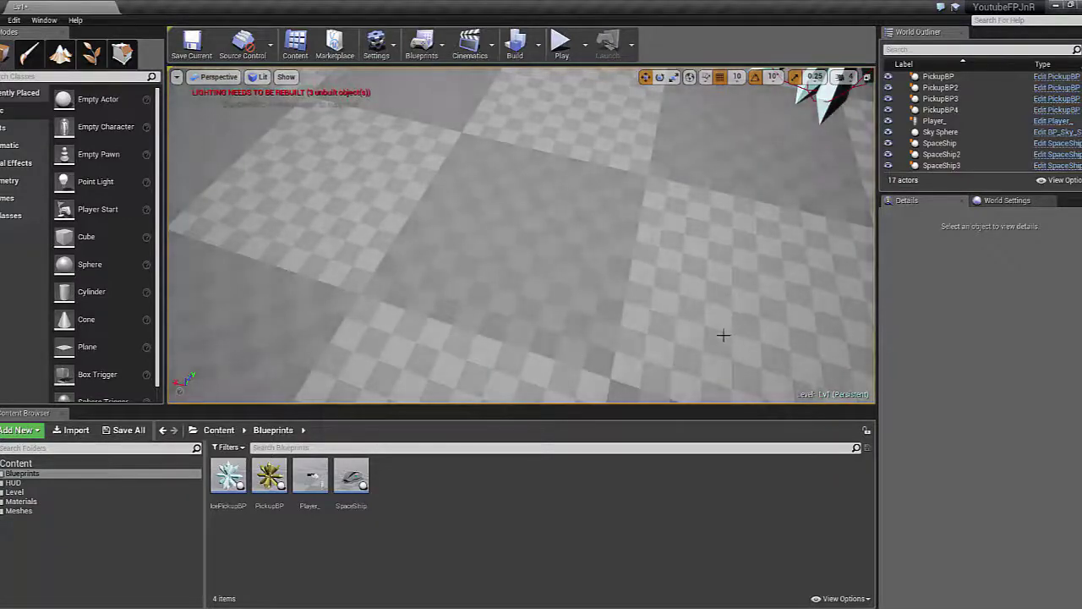
pyautogui.moveTo(722, 336)
pyautogui.mouseDown(button='right')
pyautogui.moveTo(694, 304)
pyautogui.moveTo(592, 296)
pyautogui.mouseUp(button='right')
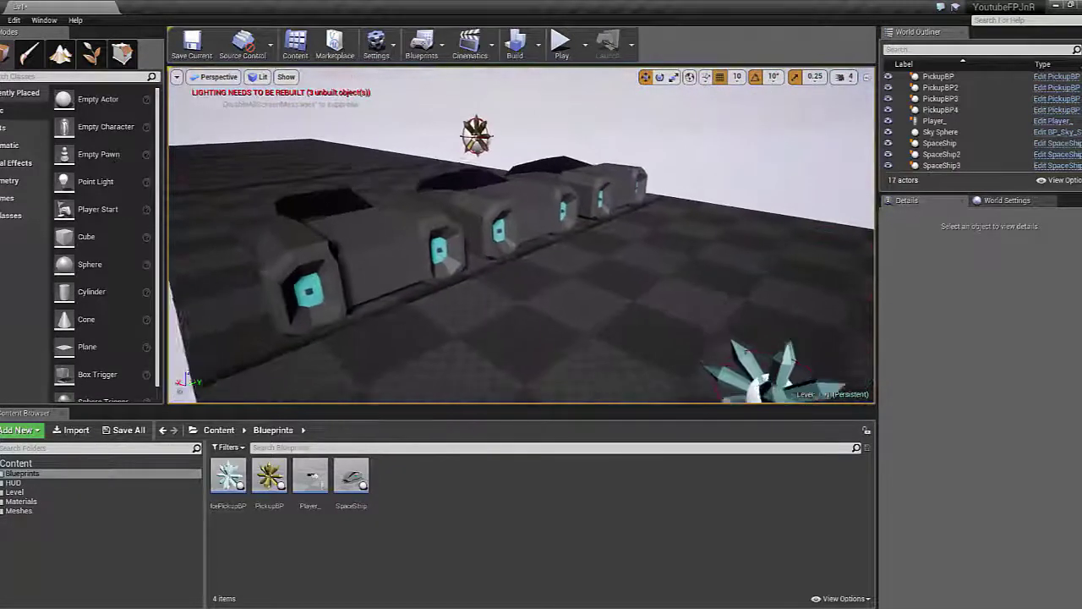
pyautogui.moveTo(292, 124); pyautogui.dragTo(356, 127, button='right')
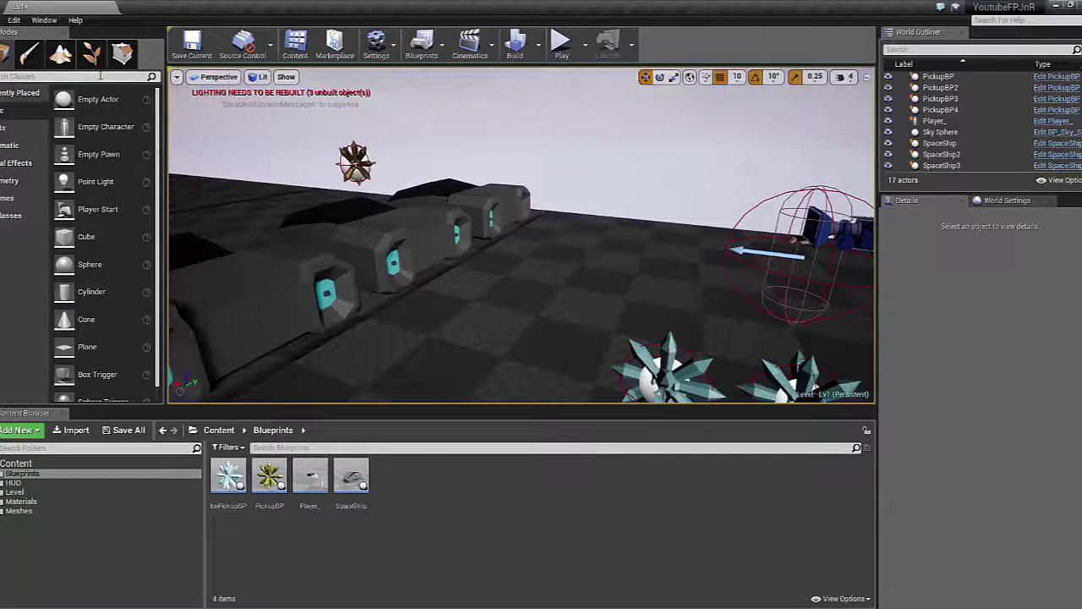
pyautogui.write('Post')
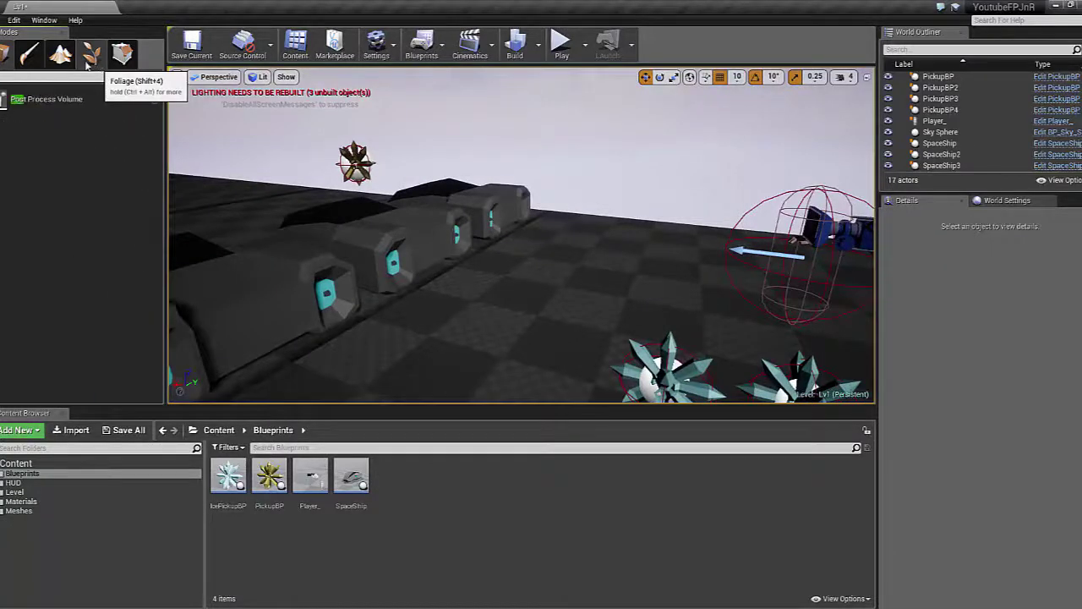
pyautogui.moveTo(47, 99); pyautogui.dragTo(182, 131)
pyautogui.moveTo(651, 284); pyautogui.dragTo(637, 254)
# Tick Unbound so the Post Process Volume affects the whole level
pyautogui.press('f')
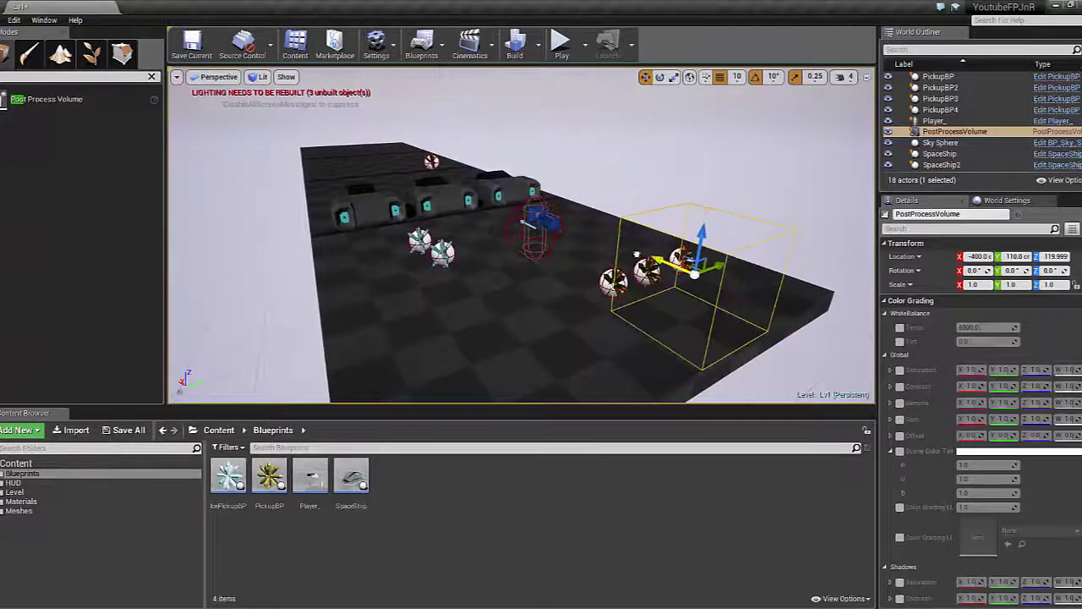
pyautogui.click(910, 228)
pyautogui.write('unb')
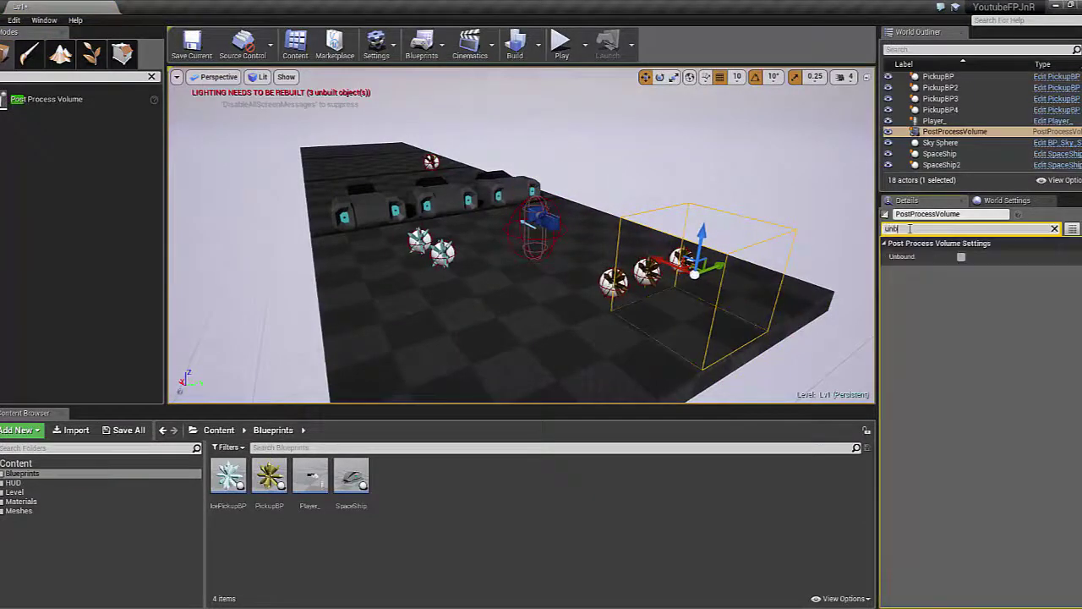
pyautogui.click(961, 257)
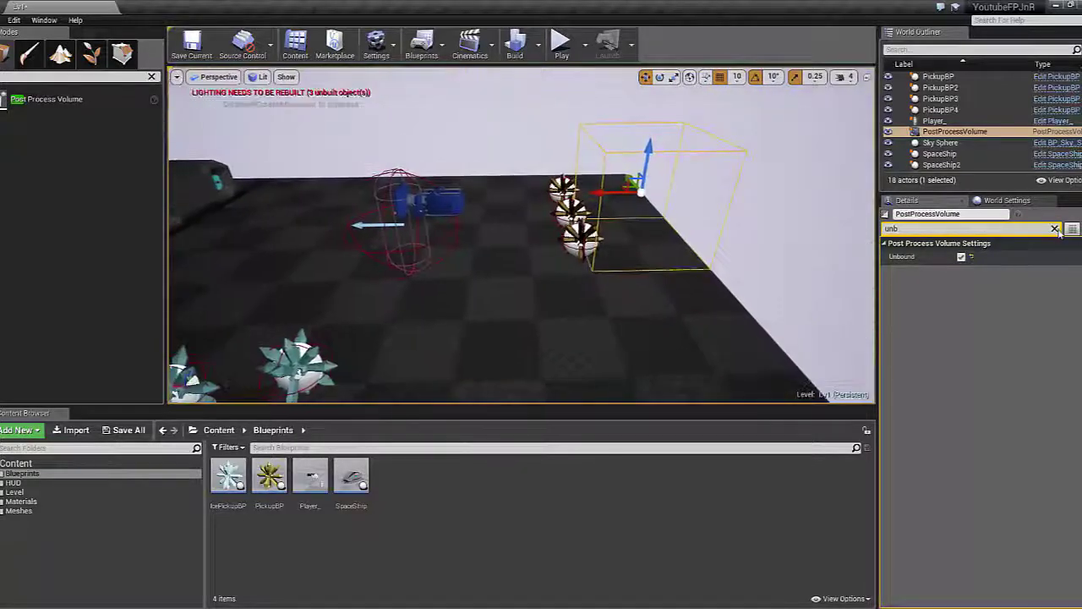
# Enable the volume's auto-exposure Min Brightness and set it to 1.0
pyautogui.press('BackSpace')
pyautogui.press('BackSpace')
pyautogui.press('BackSpace')
pyautogui.write('bri')
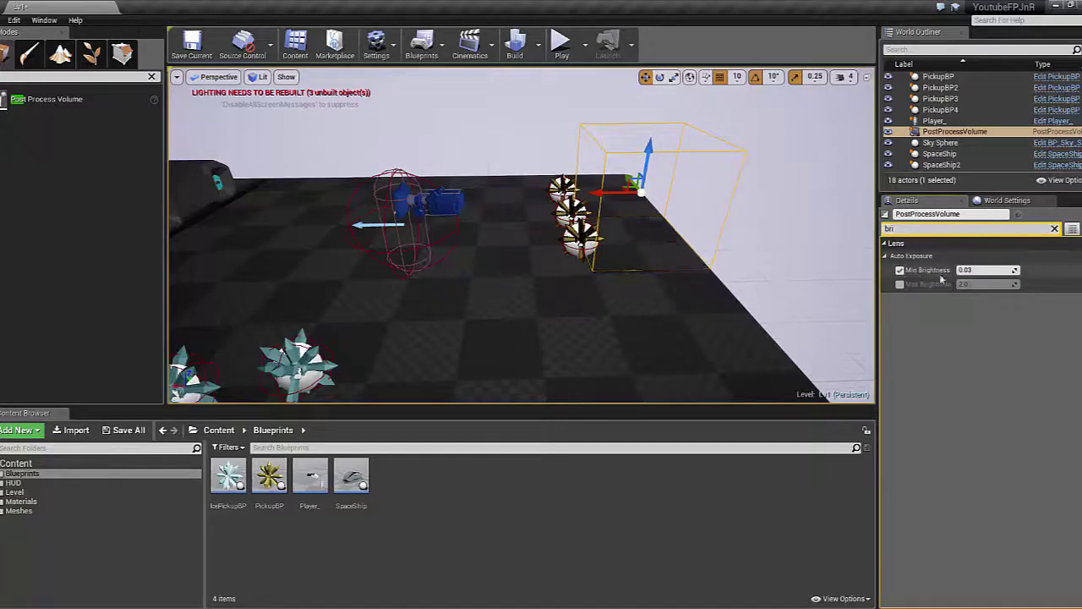
pyautogui.moveTo(522, 234); pyautogui.dragTo(521, 234, button='right')
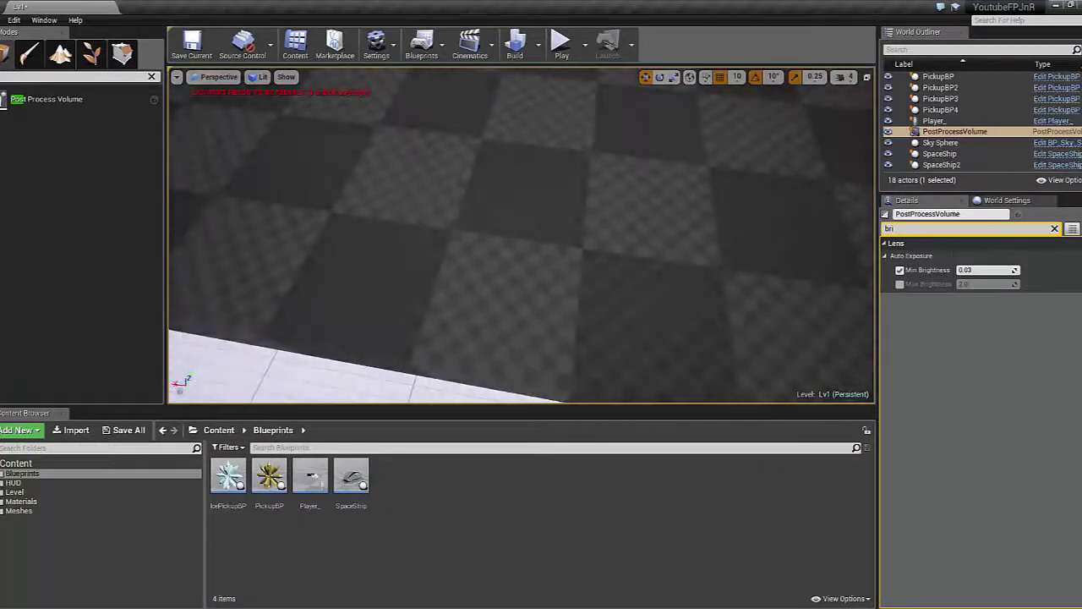
pyautogui.click(978, 270)
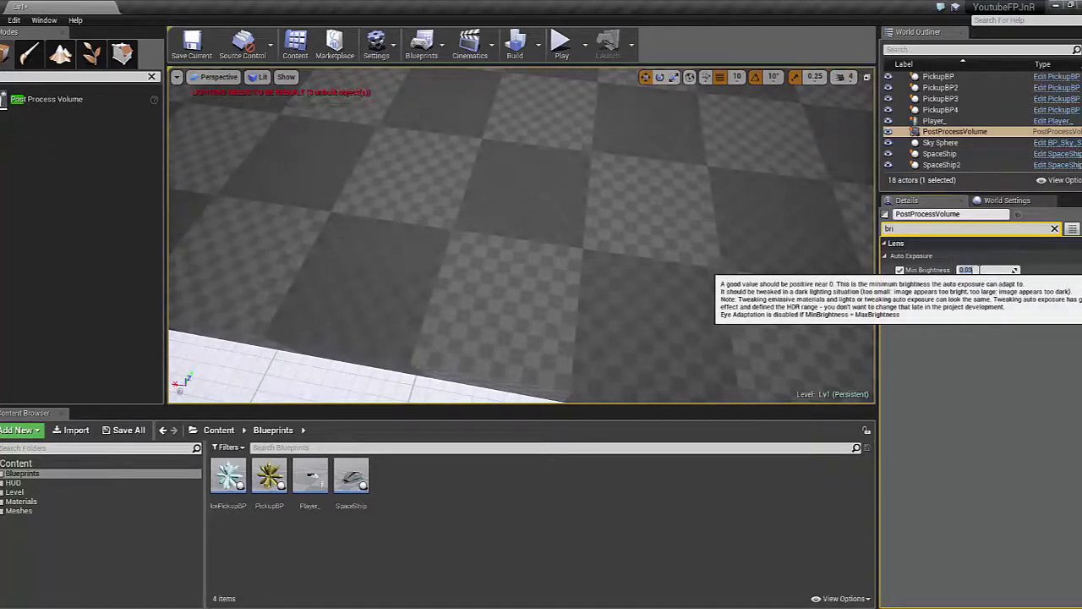
pyautogui.write('1')
pyautogui.press('Return')
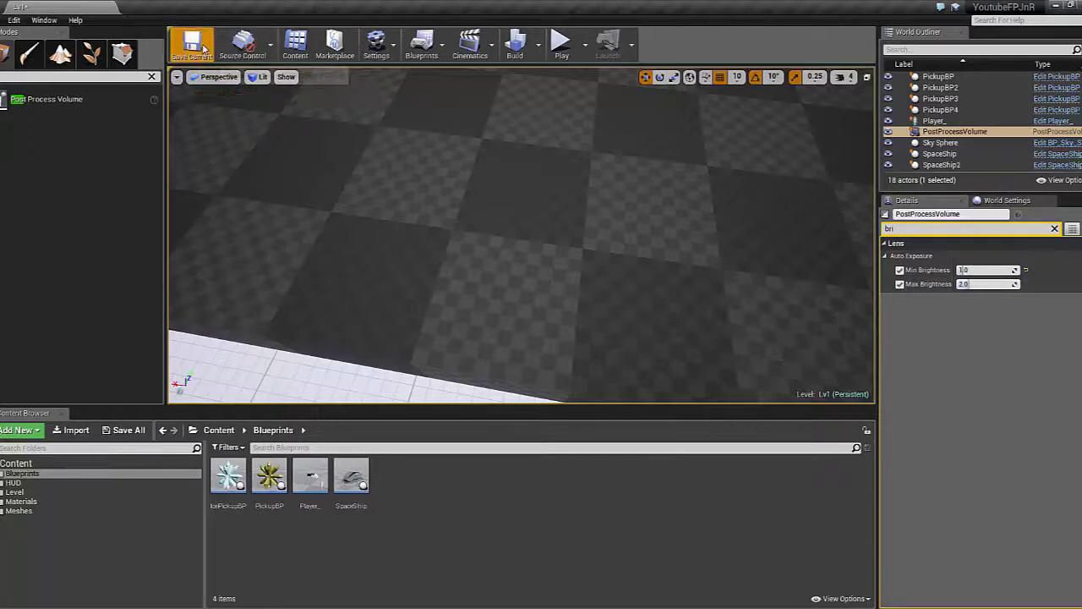
pyautogui.moveTo(406, 152); pyautogui.dragTo(398, 110, button='right')
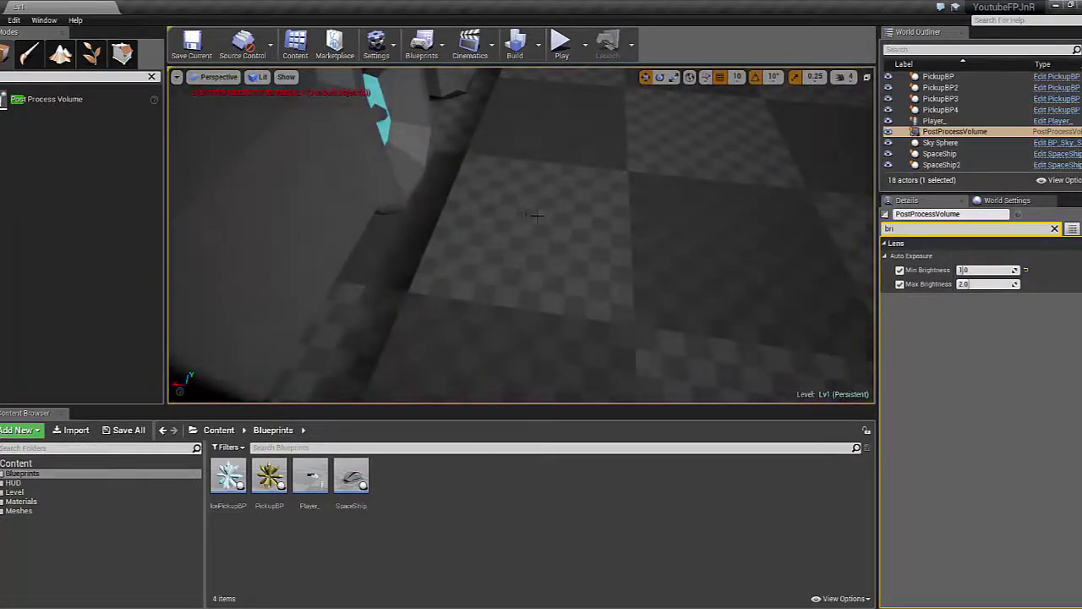
pyautogui.moveTo(655, 259)
pyautogui.mouseDown(button='right')
pyautogui.moveTo(642, 245)
pyautogui.moveTo(676, 254)
pyautogui.mouseUp(button='right')
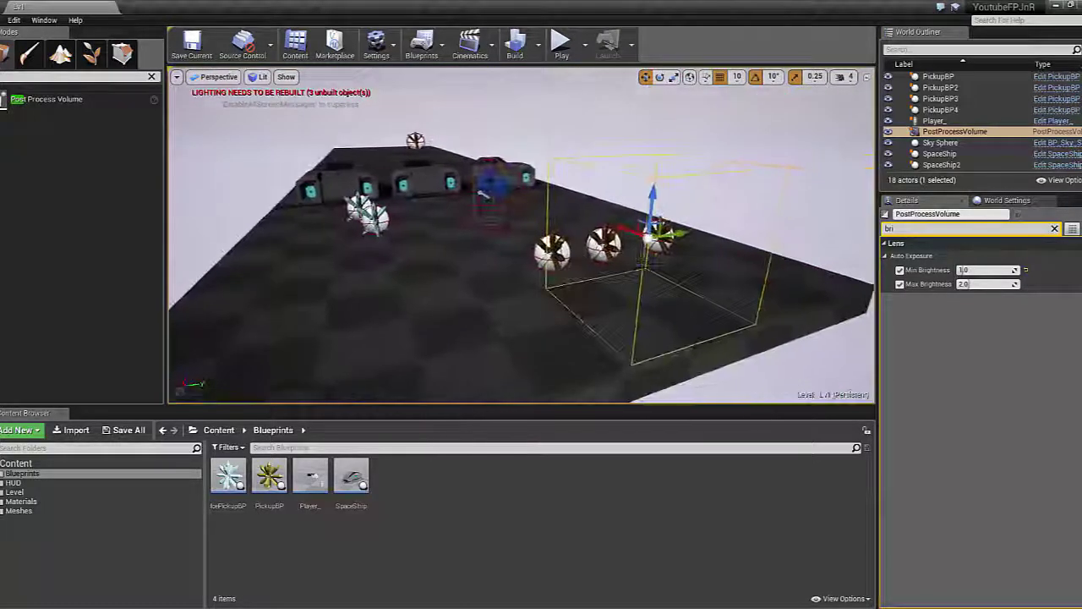
# Scale the volume down to 0.25 on all axes and shift it aside
pyautogui.click(1055, 229)
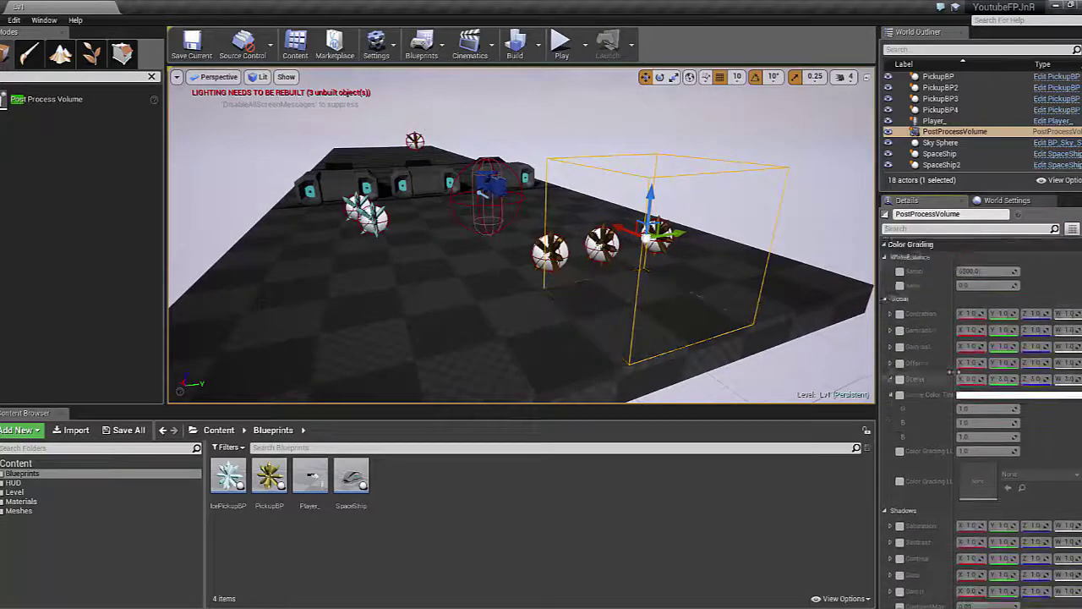
pyautogui.write('er')
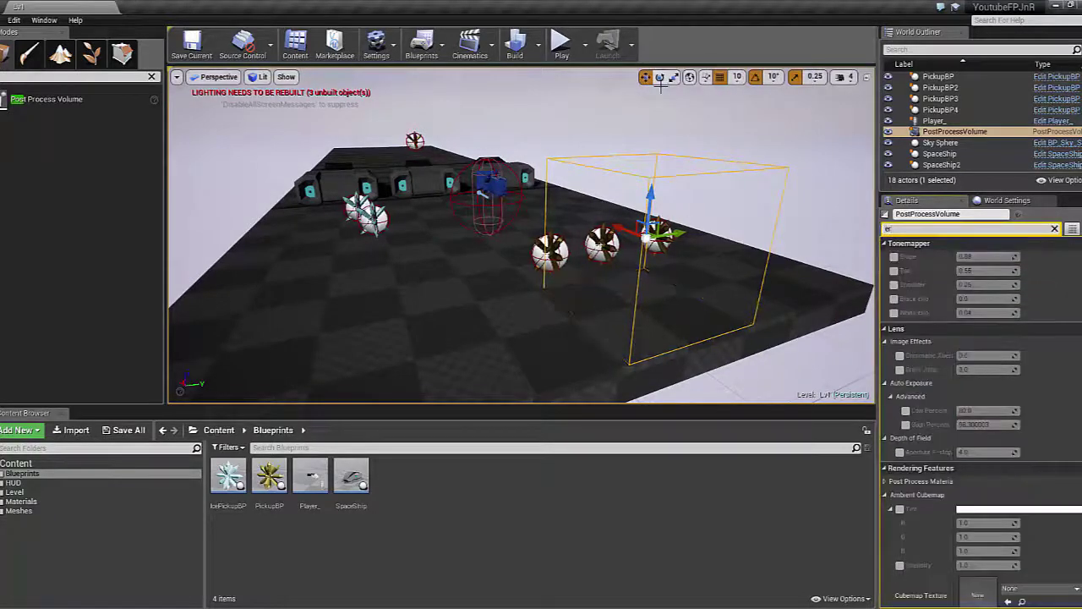
pyautogui.click(661, 77)
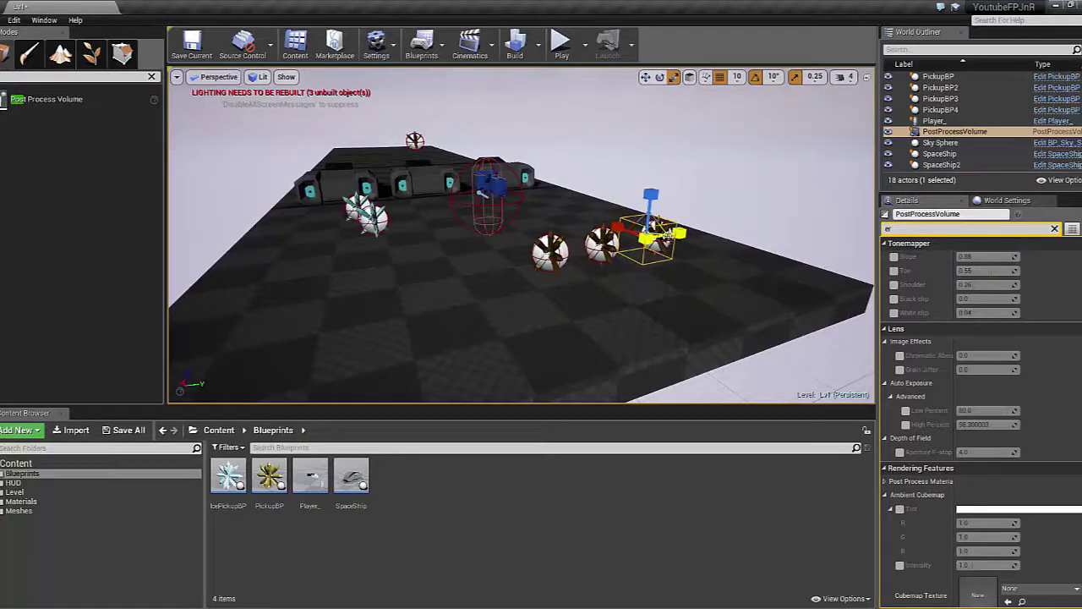
pyautogui.keyDown('alt'); pyautogui.moveTo(803, 223); pyautogui.dragTo(602, 208); pyautogui.keyUp('alt')
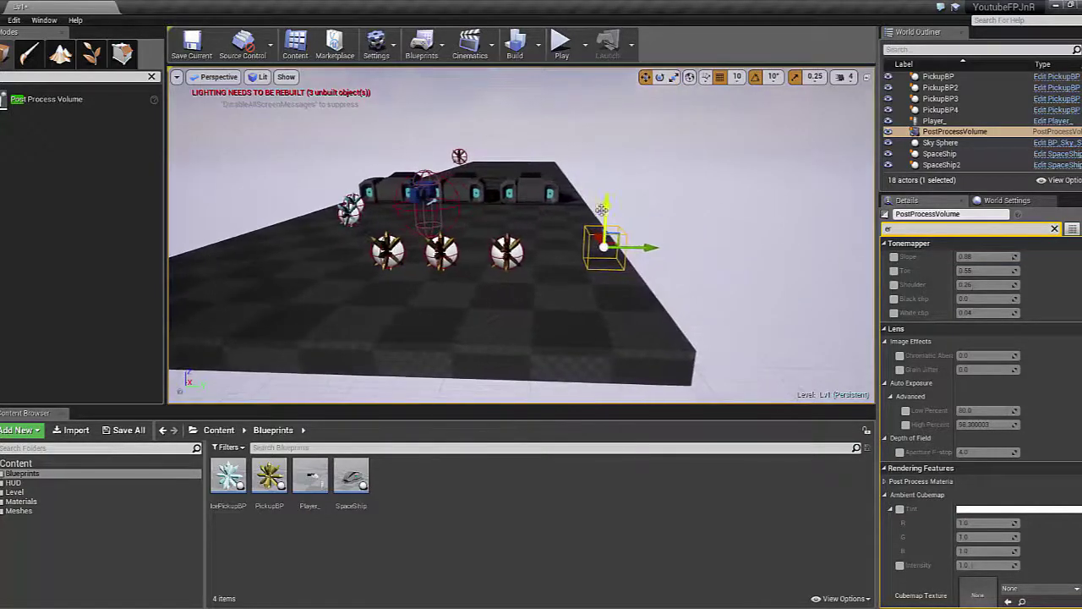
pyautogui.moveTo(521, 254); pyautogui.dragTo(521, 254, button='right')
pyautogui.click(1054, 229)
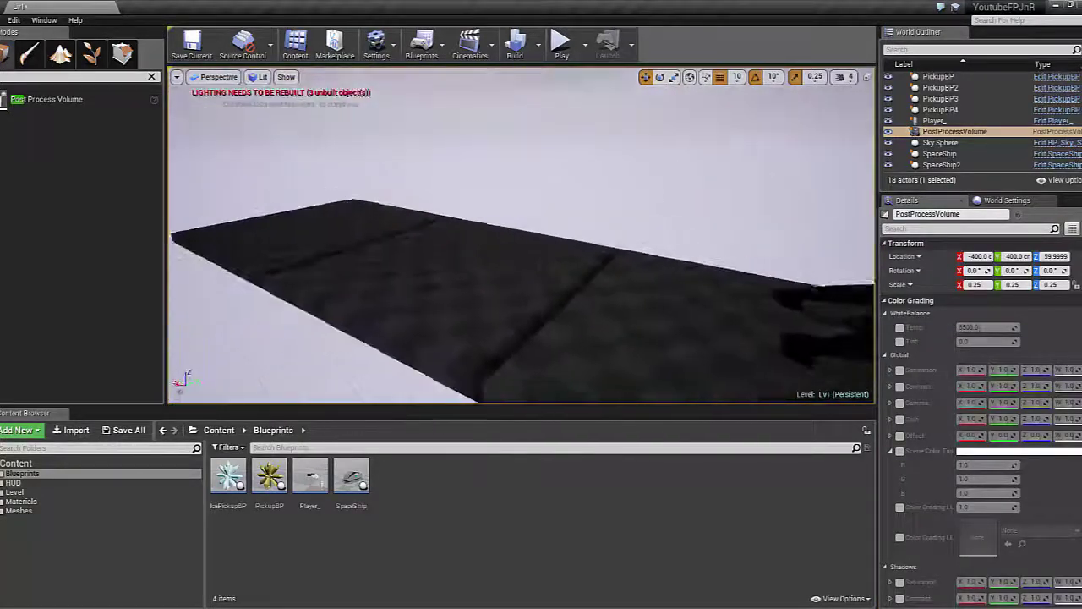
# Select and delete Floor2, Floor3 and Floor4, then select the original Floor
pyautogui.click(456, 169)
pyautogui.keyDown('ctrl'); pyautogui.click(488, 198); pyautogui.keyUp('ctrl')
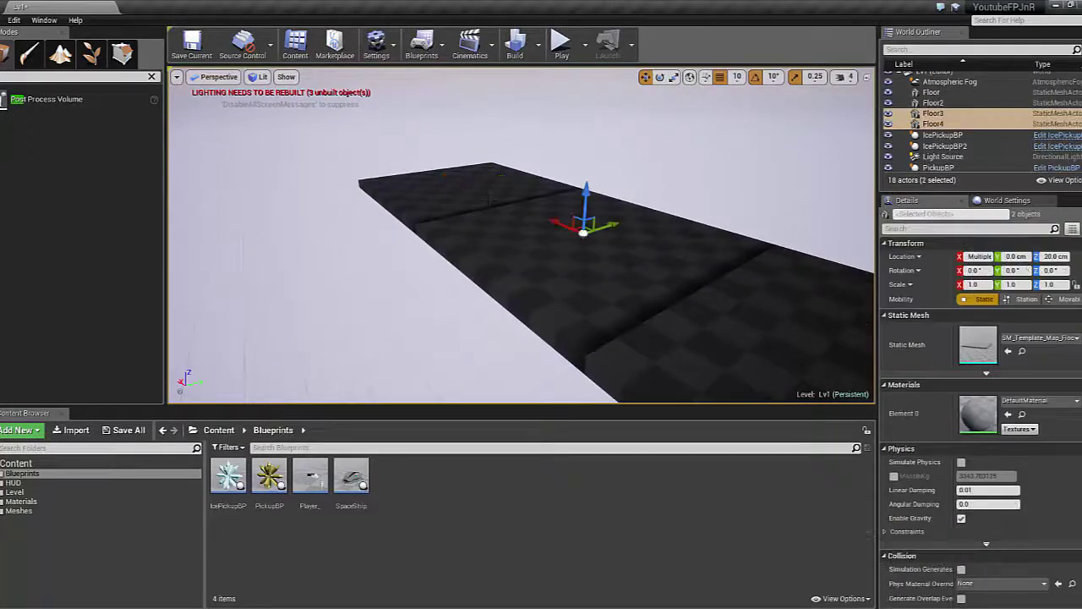
pyautogui.moveTo(717, 333); pyautogui.dragTo(717, 333, button='right')
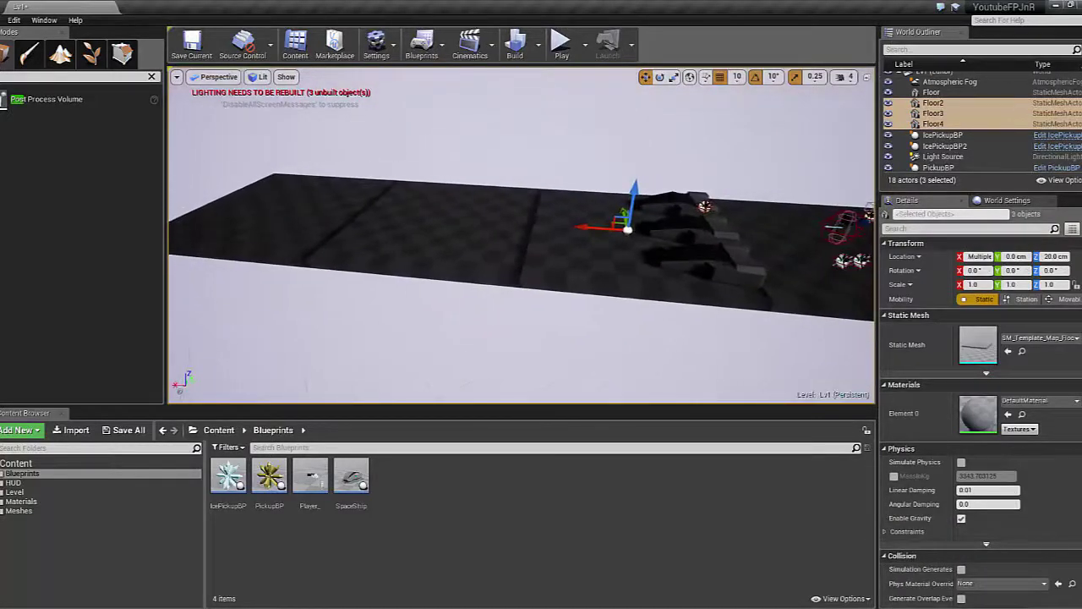
pyautogui.press('Delete')
pyautogui.moveTo(671, 304); pyautogui.dragTo(672, 305, button='right')
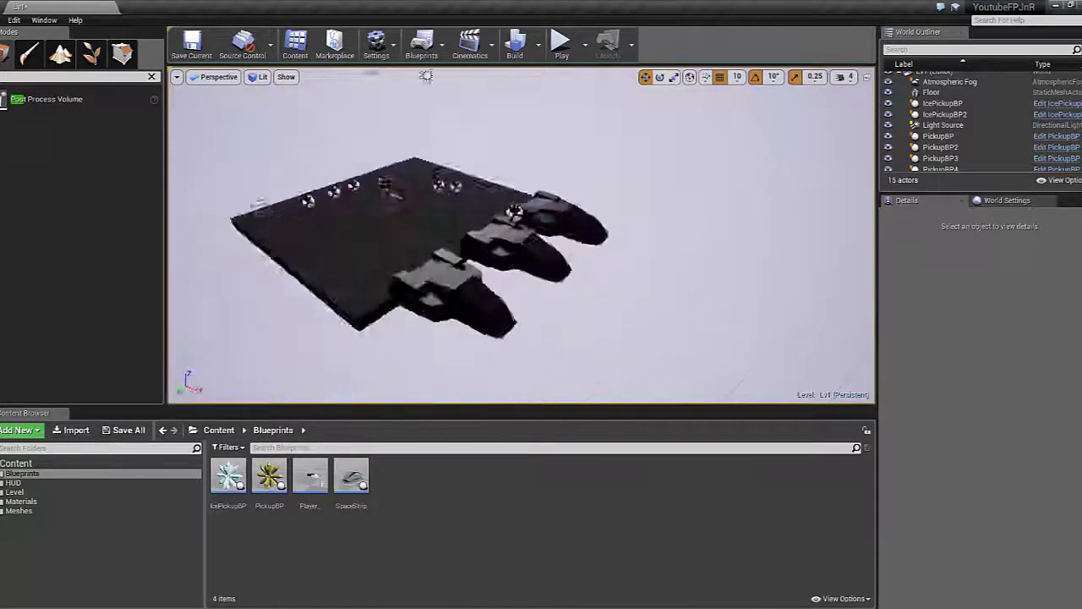
pyautogui.click(451, 220)
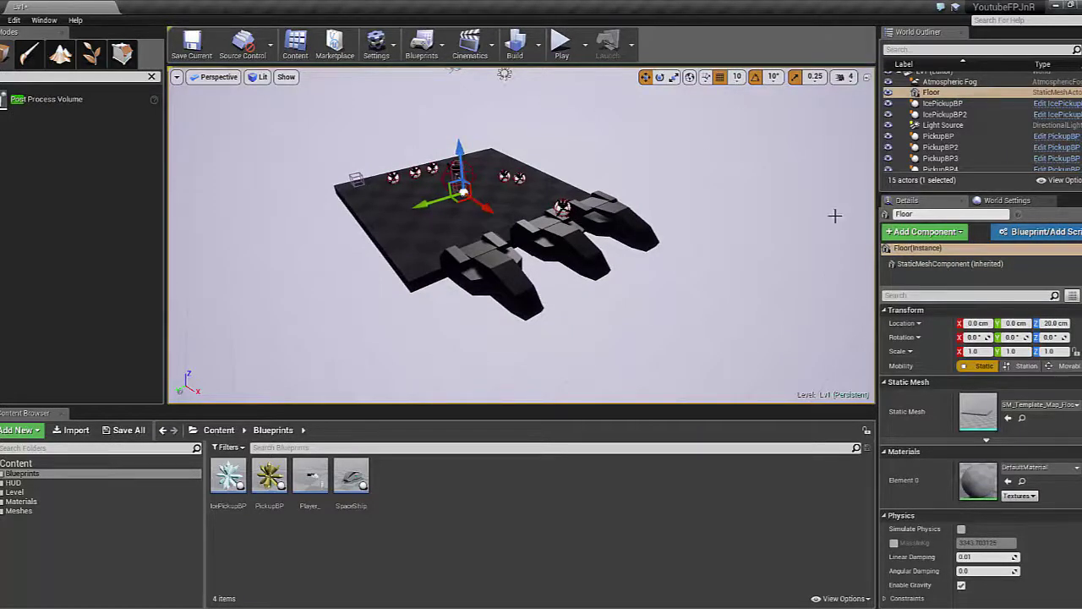
# Set grid snapping to 1,000 and duplicate the Floor along X as Floor2
pyautogui.click(737, 78)
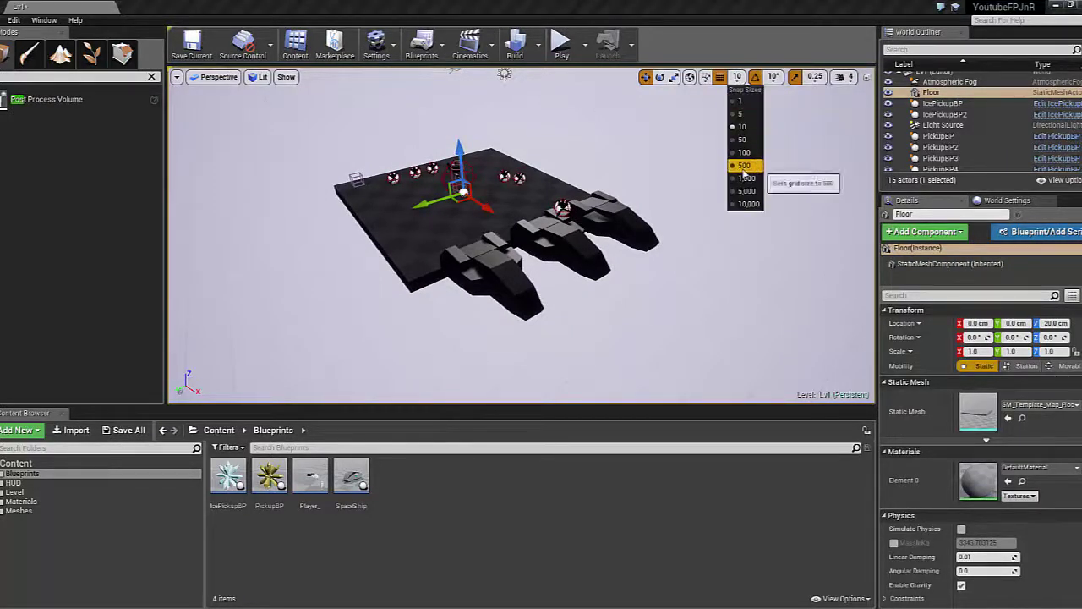
pyautogui.click(744, 167)
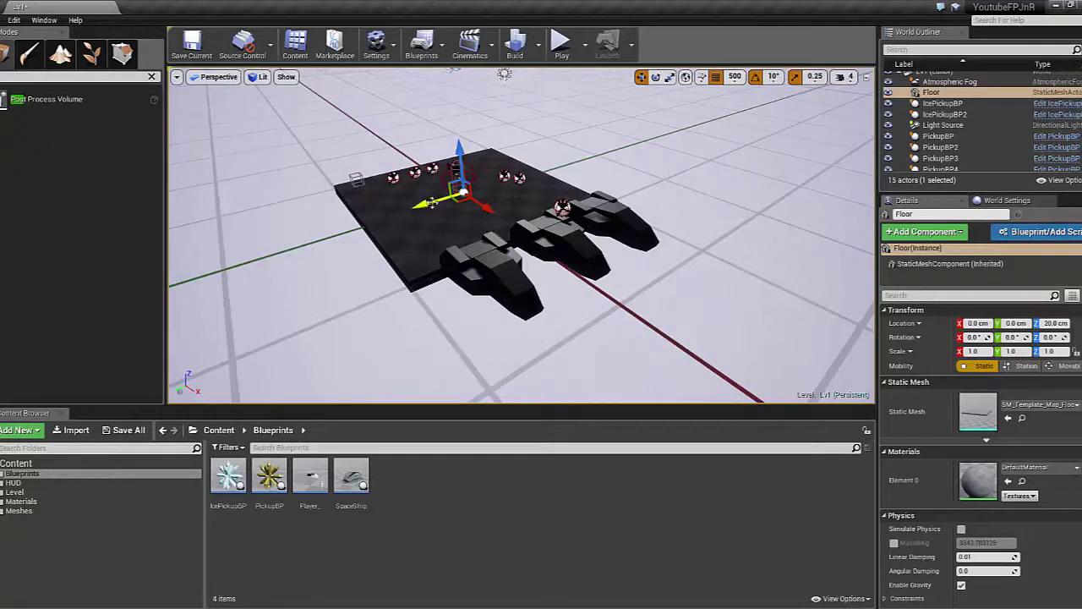
pyautogui.keyDown('alt'); pyautogui.moveTo(431, 203); pyautogui.dragTo(310, 234); pyautogui.keyUp('alt')
pyautogui.hotkey('ctrl', 'z')
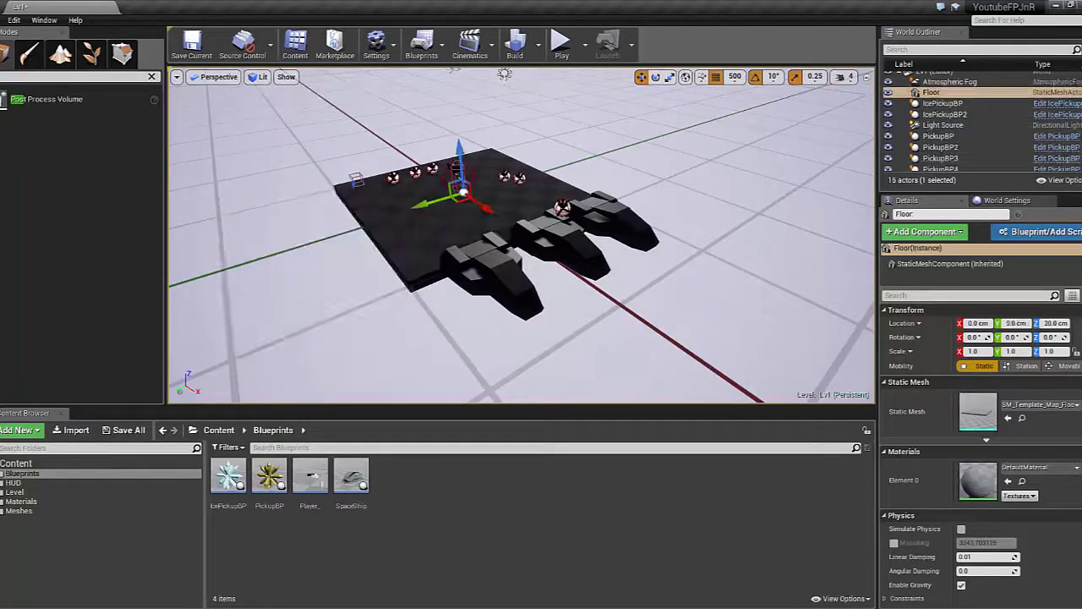
pyautogui.click(737, 77)
pyautogui.click(742, 179)
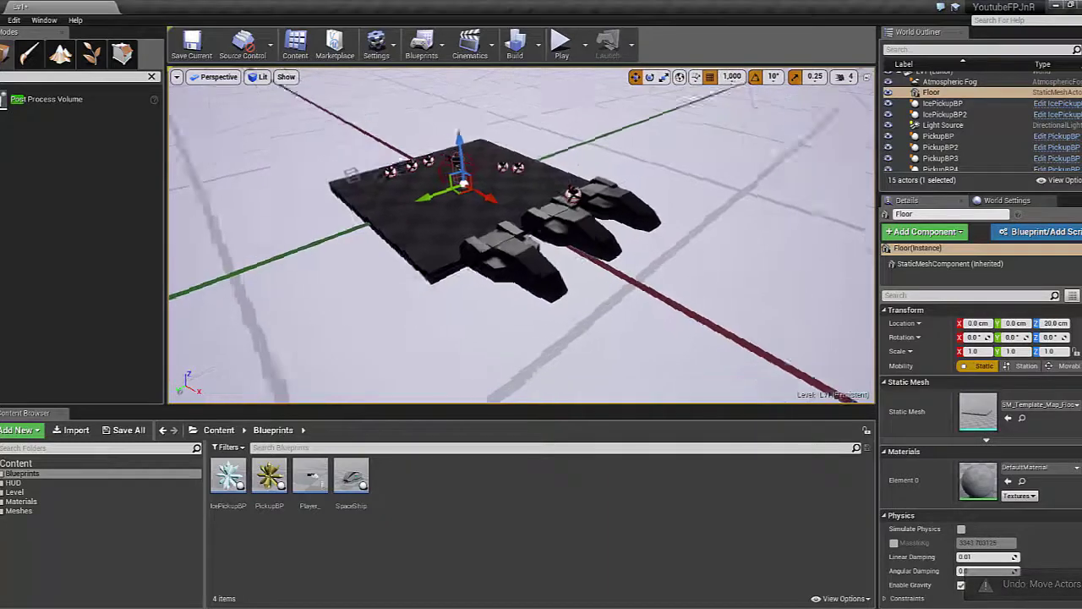
pyautogui.scroll(-3, 507, 237)
pyautogui.keyDown('alt'); pyautogui.moveTo(508, 237); pyautogui.dragTo(609, 254); pyautogui.keyUp('alt')
pyautogui.keyDown('alt'); pyautogui.moveTo(698, 270); pyautogui.dragTo(698, 271); pyautogui.keyUp('alt')
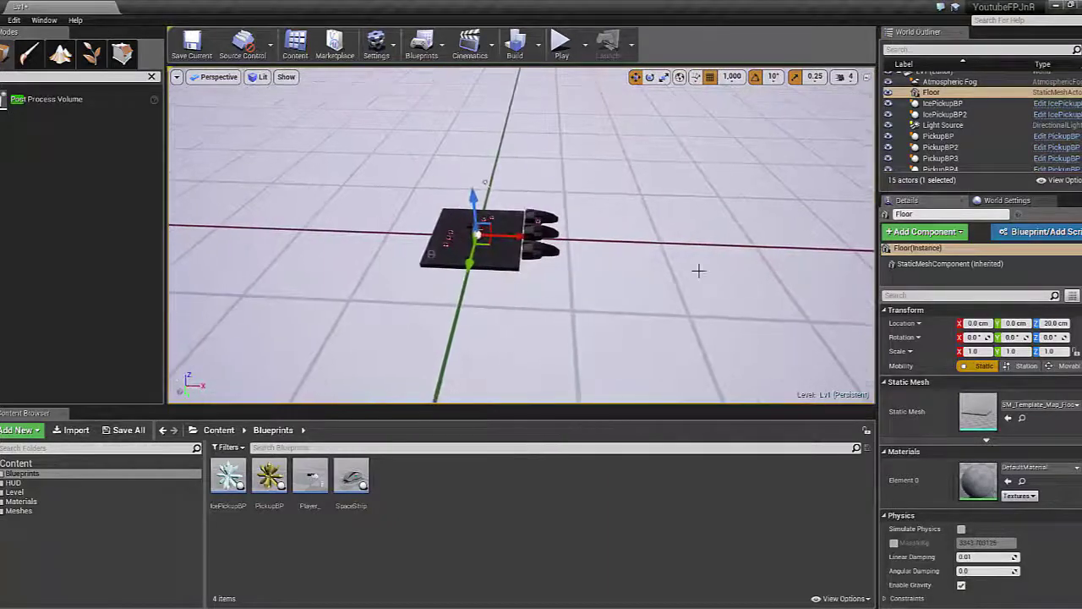
pyautogui.moveTo(519, 237)
pyautogui.keyDown('alt'); pyautogui.mouseDown()
pyautogui.moveTo(653, 248)
pyautogui.moveTo(489, 267)
pyautogui.moveTo(788, 270)
pyautogui.mouseUp(); pyautogui.keyUp('alt')
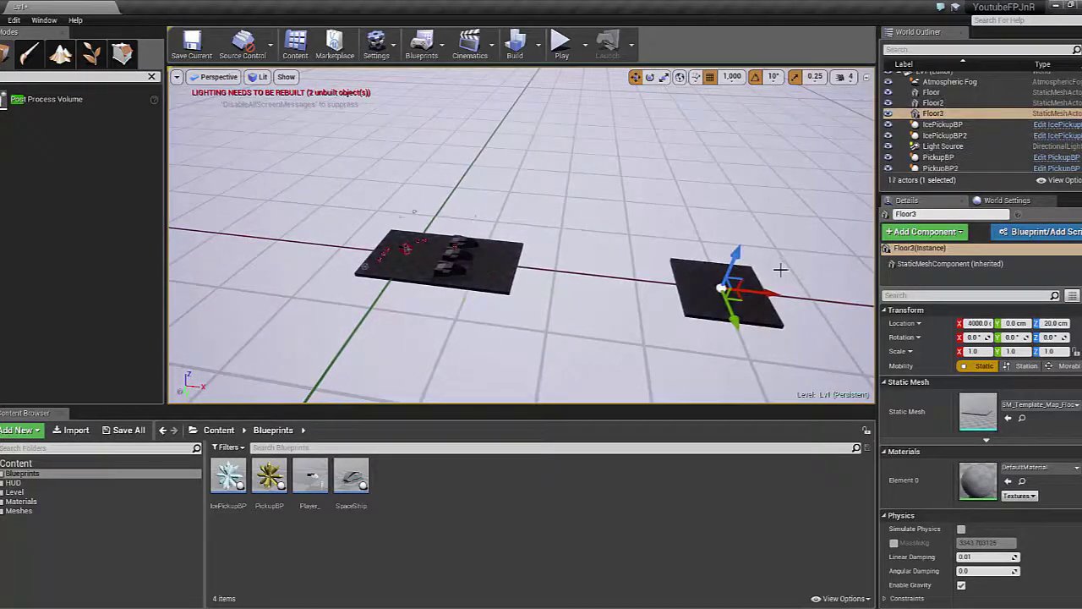
pyautogui.hotkey('ctrl', 'z')
# Move Floor2 out along X and sideways to location 3000, -1000, 1028
pyautogui.moveTo(524, 267)
pyautogui.mouseDown()
pyautogui.moveTo(765, 268)
pyautogui.moveTo(847, 173)
pyautogui.mouseUp()
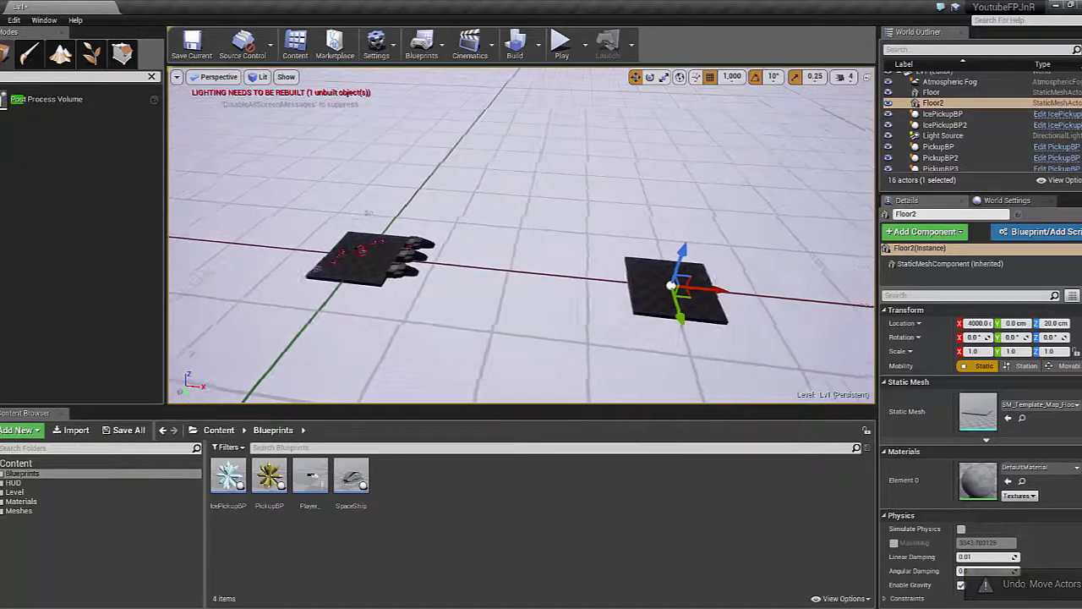
pyautogui.click(845, 77)
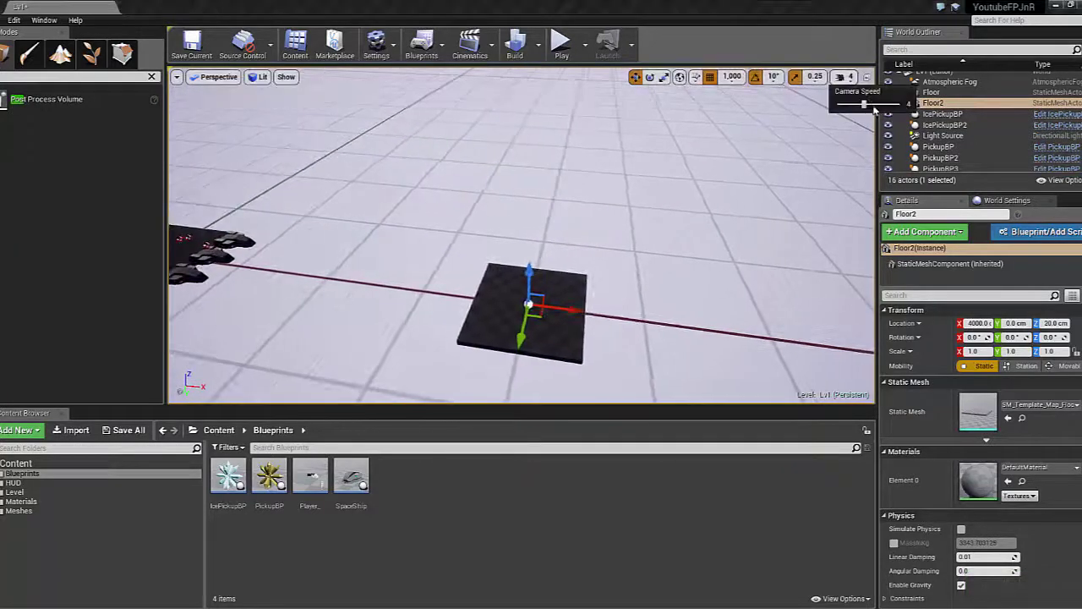
pyautogui.moveTo(852, 77); pyautogui.dragTo(851, 77, button='right')
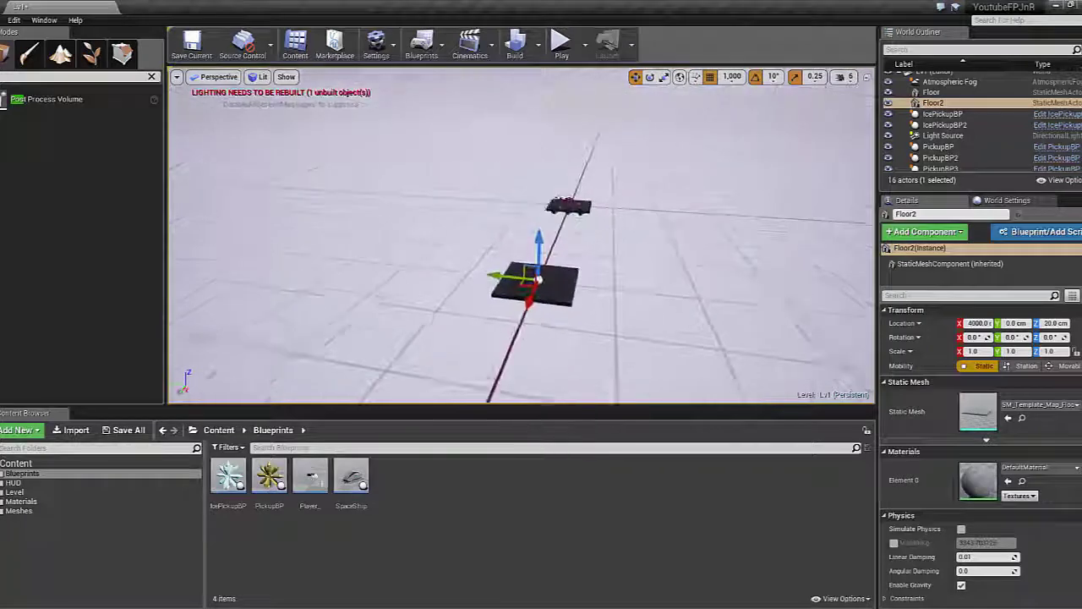
pyautogui.click(851, 76)
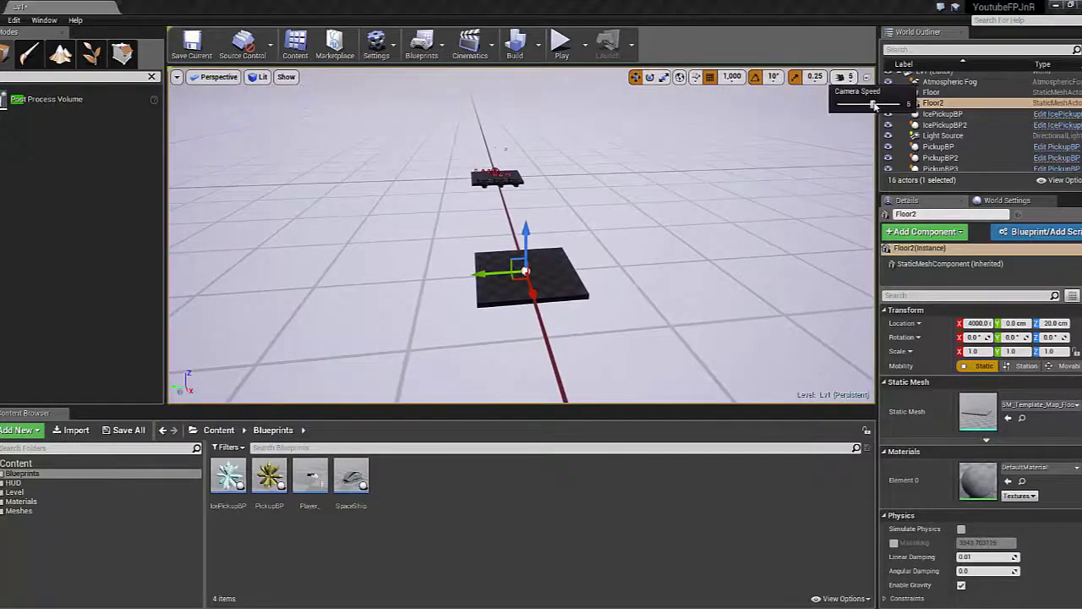
pyautogui.click(494, 275)
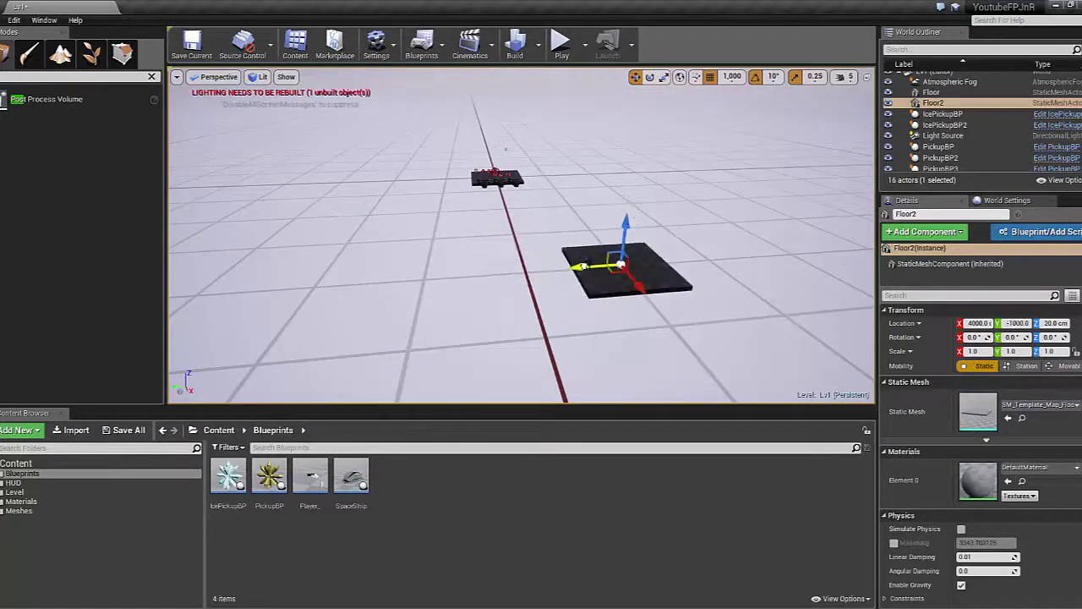
pyautogui.moveTo(634, 171); pyautogui.dragTo(595, 191, button='right')
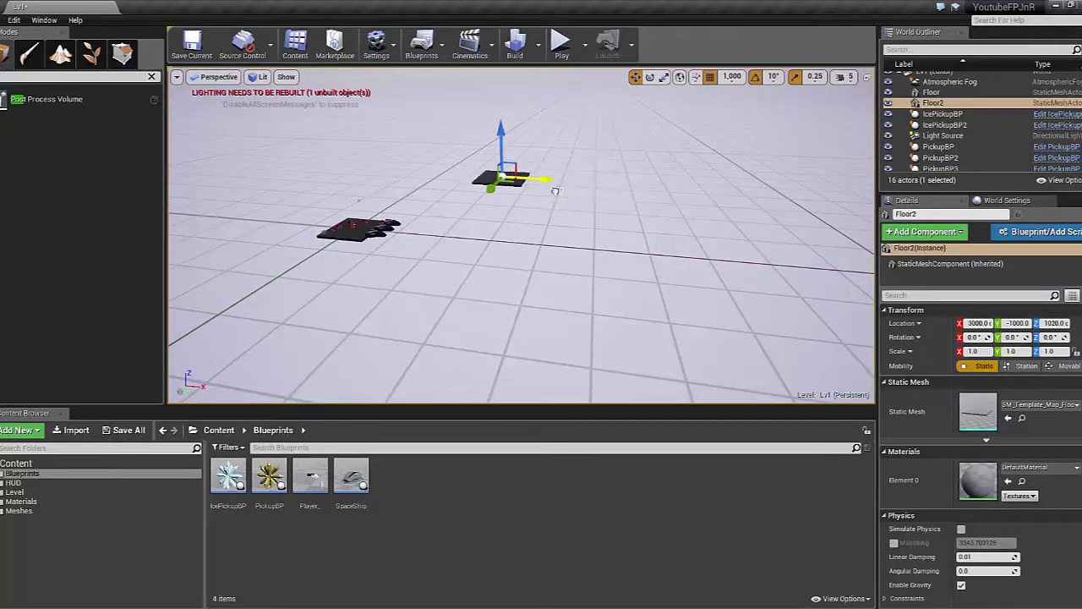
# Select Floor with Floor2 and assign Material_005 to their Element 0 material slot
pyautogui.moveTo(585, 195)
pyautogui.mouseDown(button='right')
pyautogui.moveTo(558, 220)
pyautogui.moveTo(508, 211)
pyautogui.moveTo(524, 254)
pyautogui.moveTo(507, 279)
pyautogui.moveTo(491, 254)
pyautogui.moveTo(543, 78)
pyautogui.mouseUp(button='right')
pyautogui.keyDown('ctrl'); pyautogui.click(647, 258); pyautogui.keyUp('ctrl')
pyautogui.click(1038, 401)
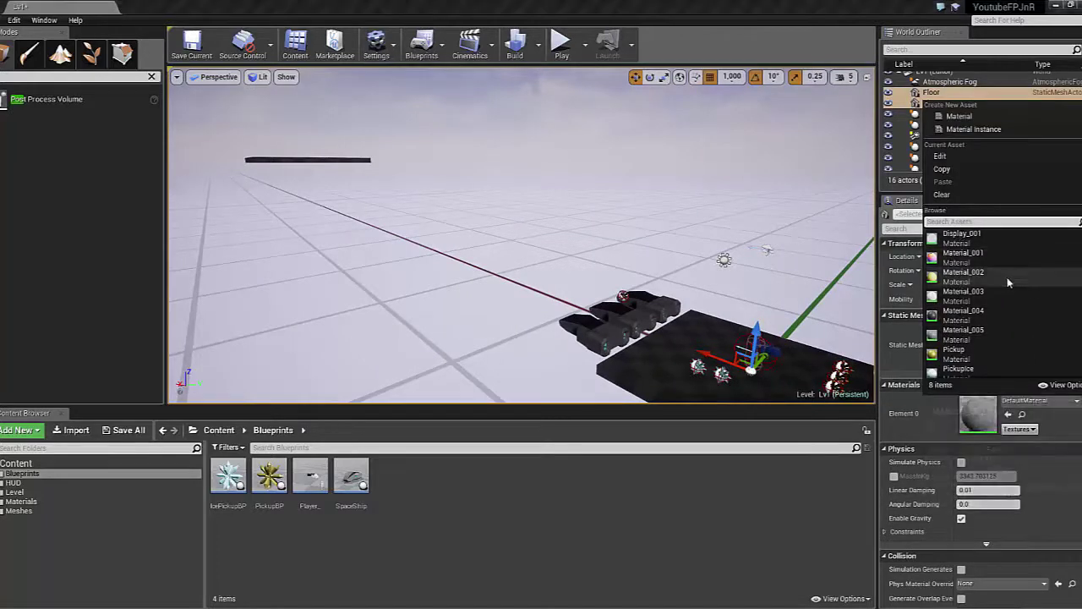
pyautogui.write('tec')
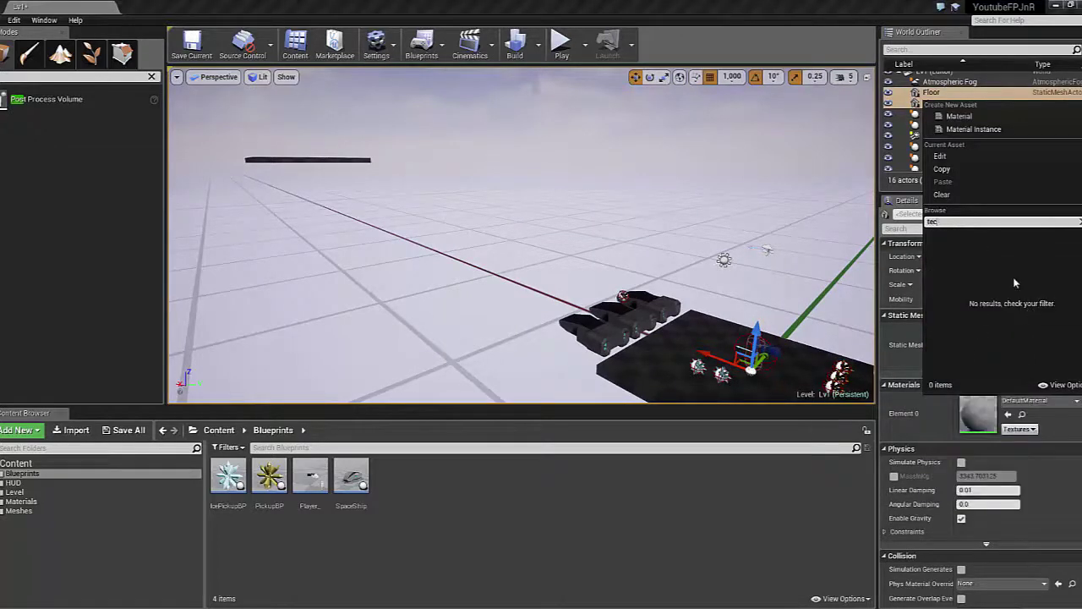
pyautogui.press('BackSpace')
pyautogui.press('BackSpace')
pyautogui.press('BackSpace')
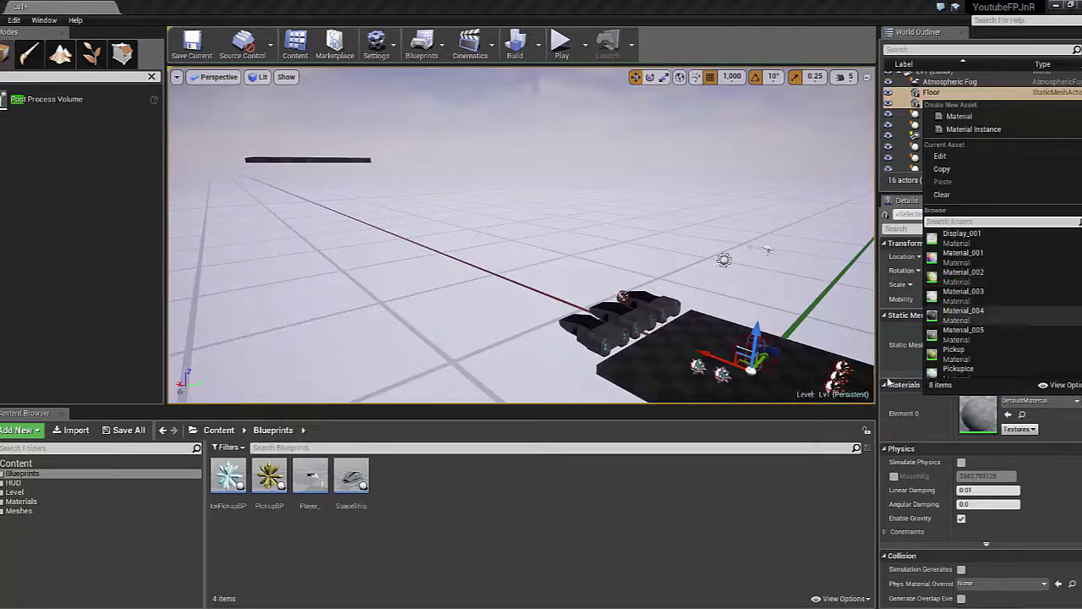
pyautogui.scroll(-1, 978, 370)
pyautogui.scroll(1, 977, 369)
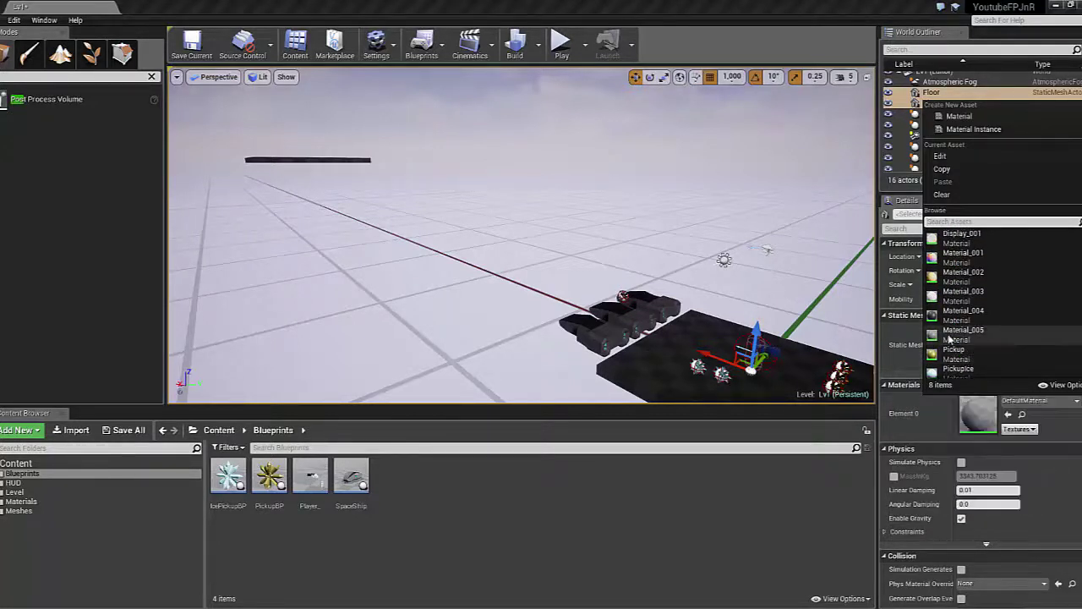
pyautogui.click(978, 340)
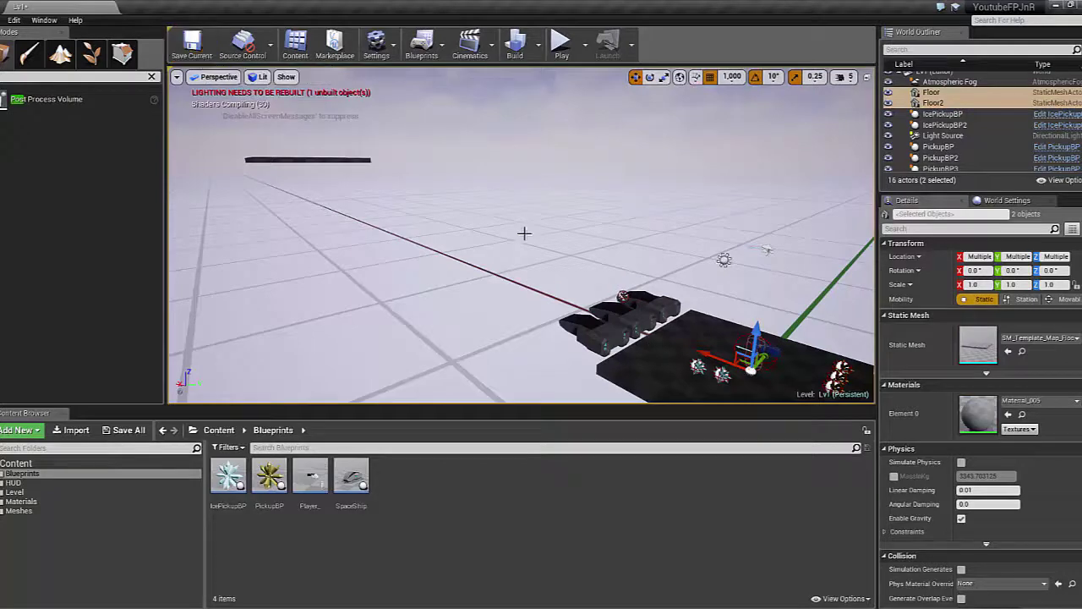
pyautogui.press('f')
pyautogui.moveTo(522, 236); pyautogui.dragTo(440, 203, button='right')
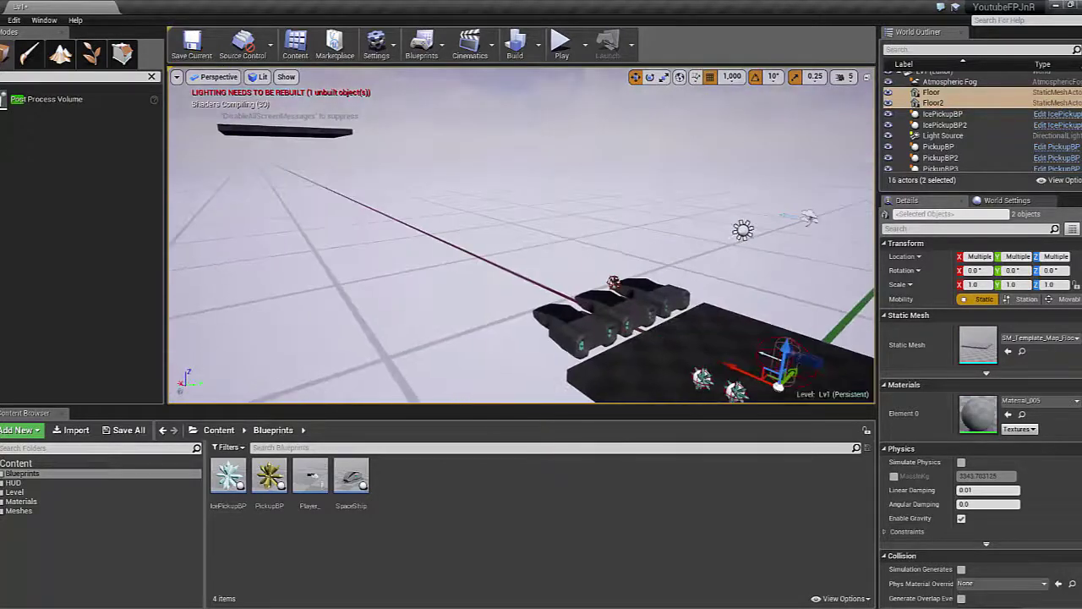
pyautogui.moveTo(522, 236); pyautogui.dragTo(592, 254, button='right')
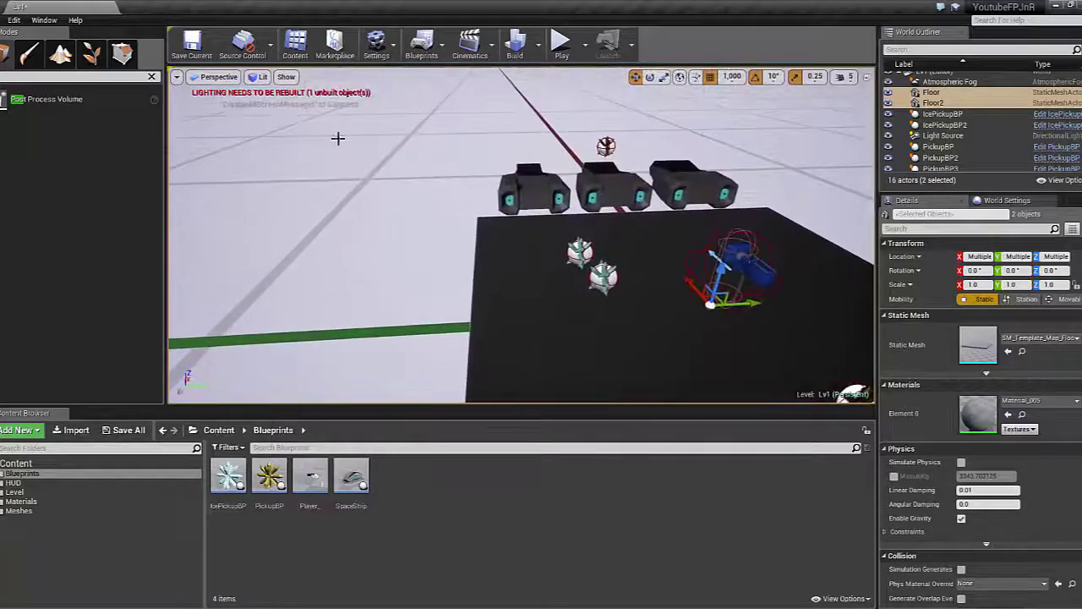
pyautogui.click(561, 42)
pyautogui.press('w')
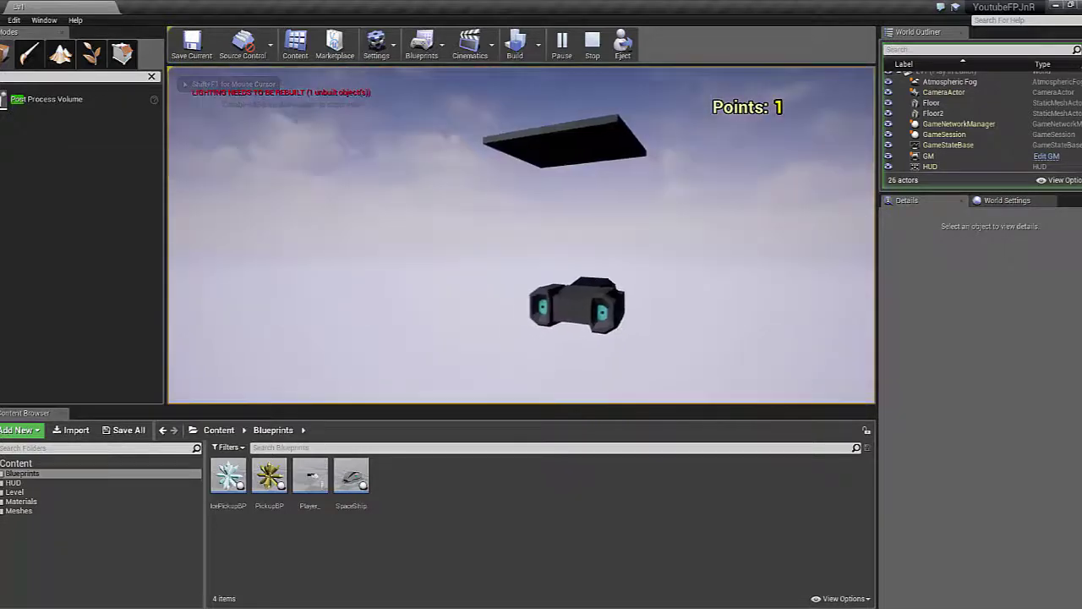
pyautogui.press('w')
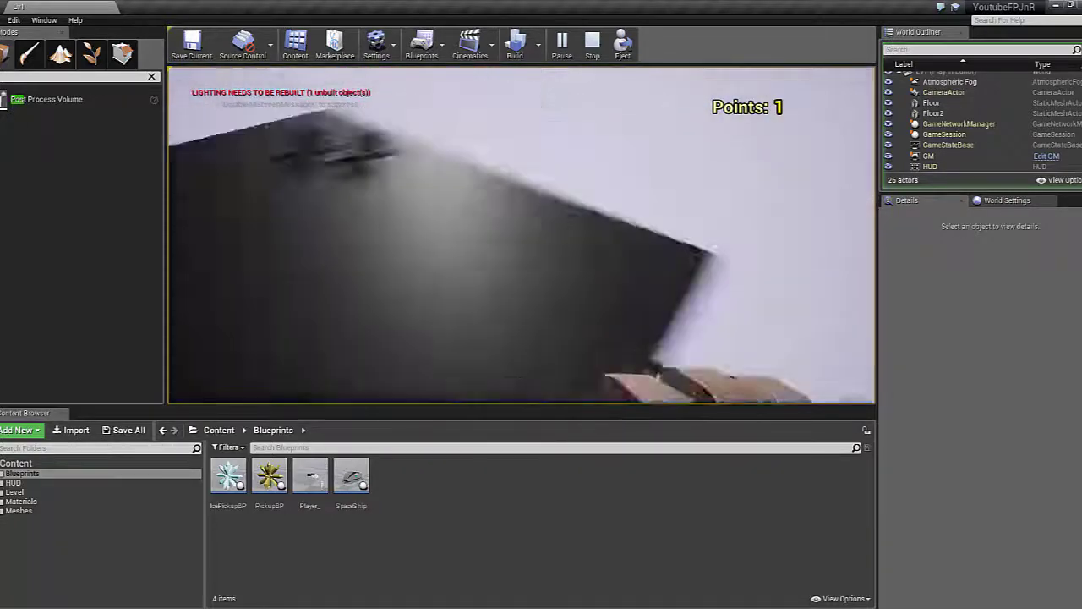
pyautogui.press('Escape')
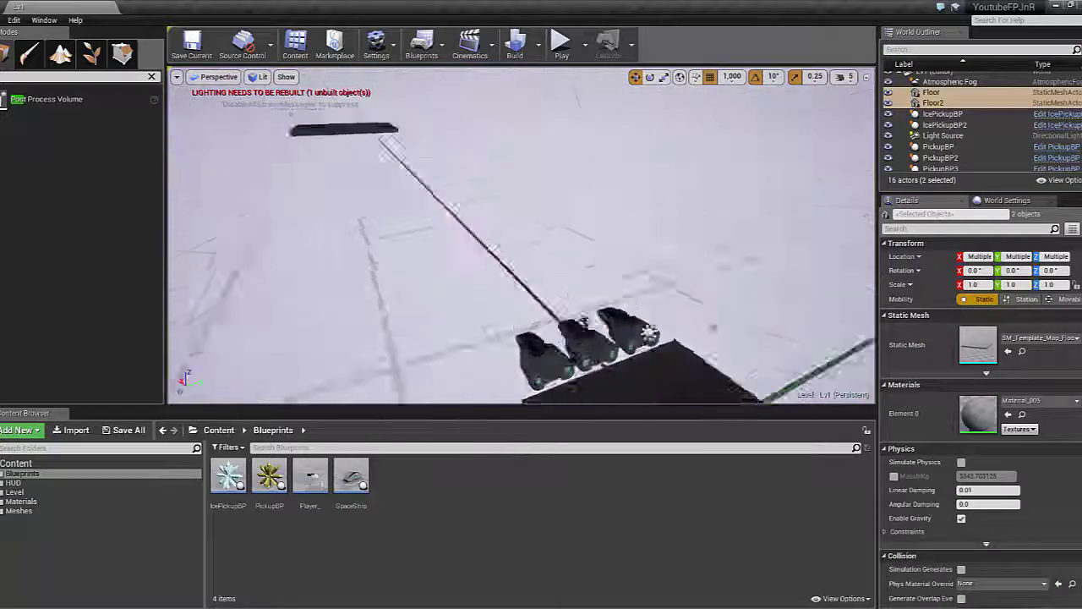
# Delete the extra spaceship, SpaceShip3
pyautogui.click(570, 349)
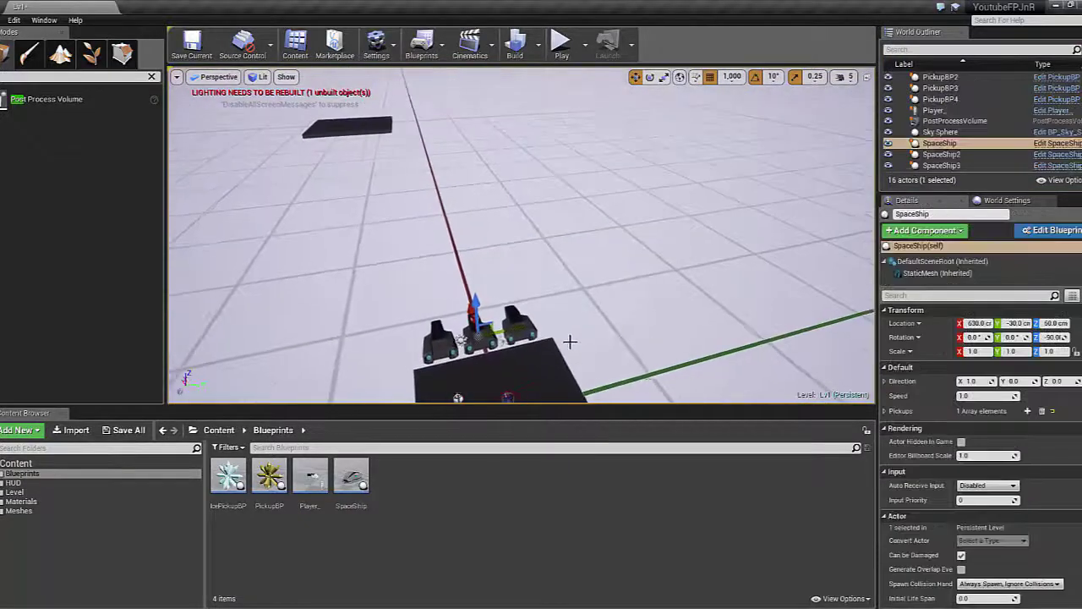
pyautogui.moveTo(570, 342); pyautogui.dragTo(570, 342, button='right')
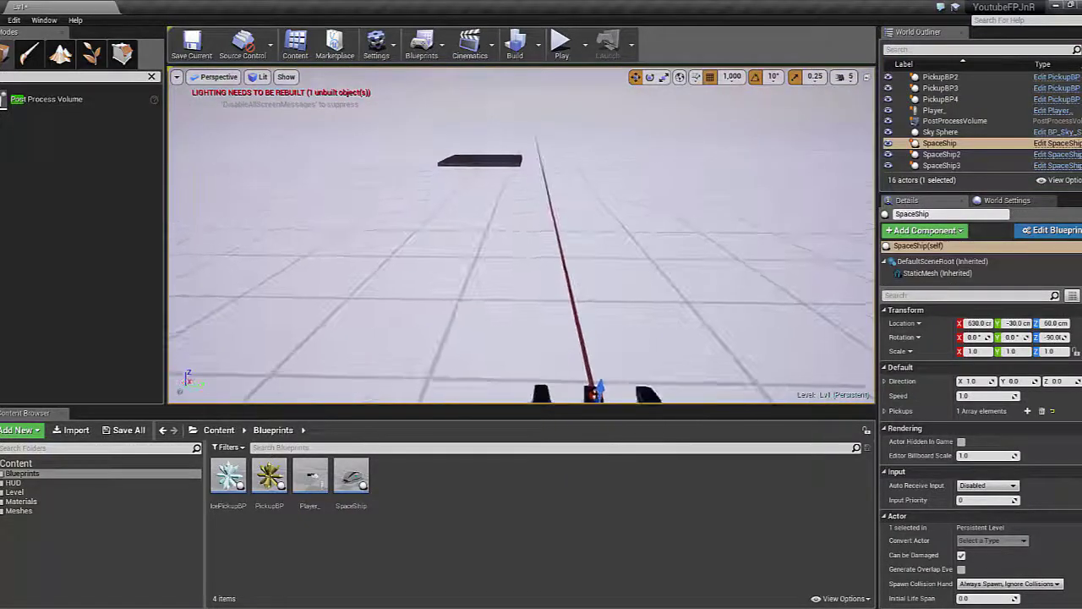
pyautogui.keyDown('alt'); pyautogui.moveTo(668, 381); pyautogui.dragTo(476, 370); pyautogui.keyUp('alt')
pyautogui.press('Delete')
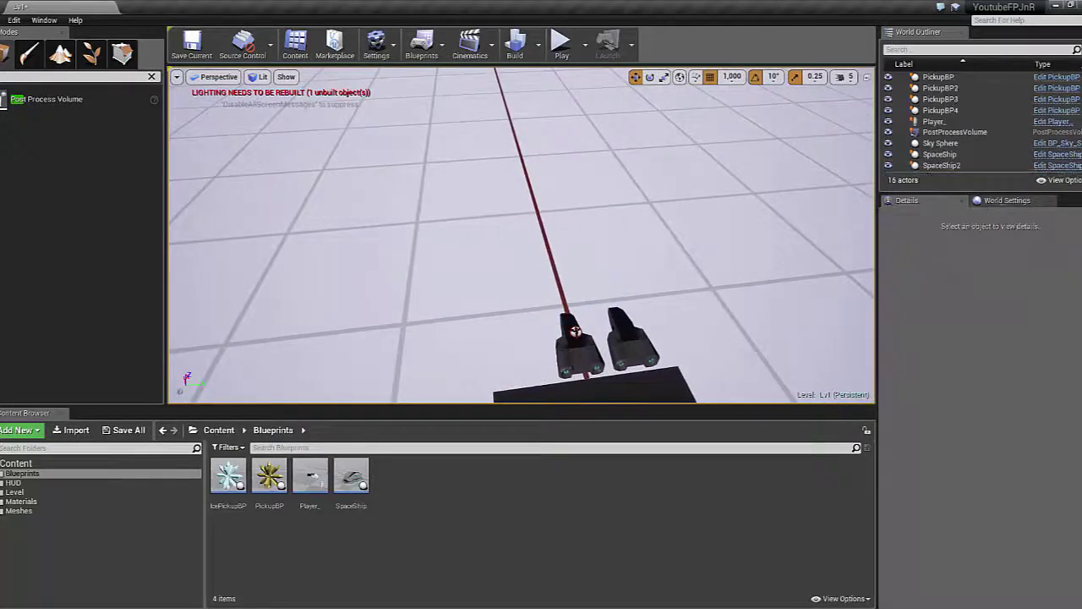
# Set grid snapping to 500 and frame SpaceShip2 for repositioning
pyautogui.click(574, 330)
pyautogui.press('f')
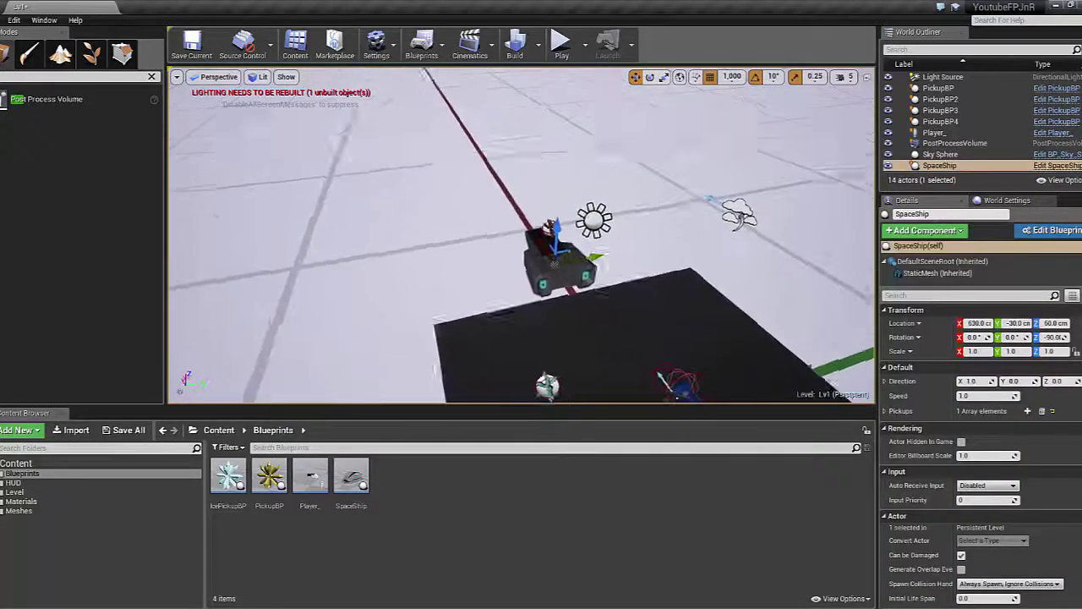
pyautogui.keyDown('alt'); pyautogui.moveTo(628, 275); pyautogui.dragTo(677, 362); pyautogui.keyUp('alt')
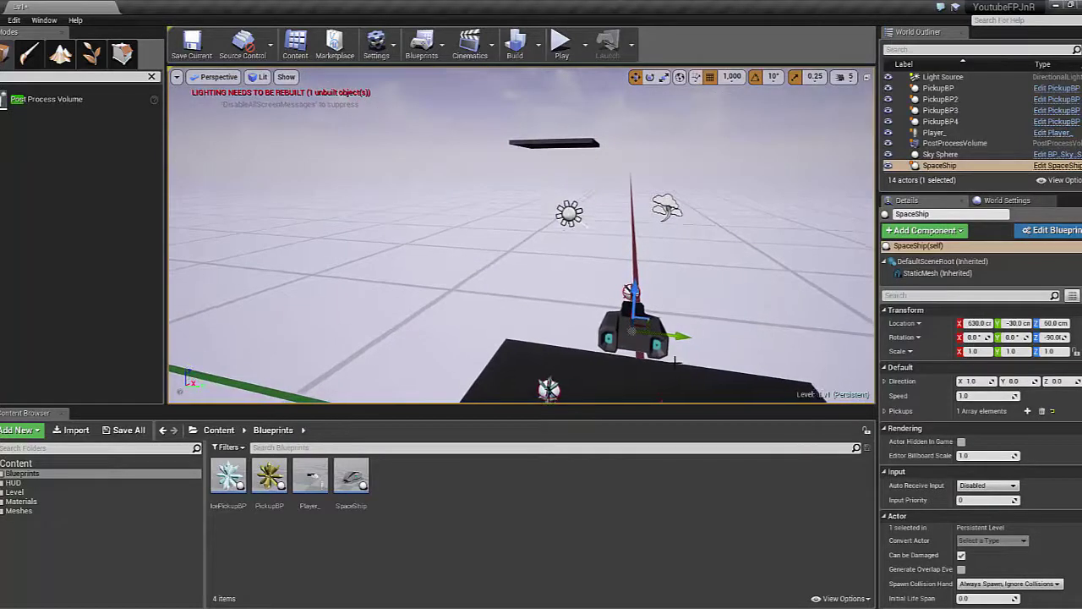
pyautogui.keyDown('alt'); pyautogui.moveTo(711, 329); pyautogui.dragTo(600, 301); pyautogui.keyUp('alt')
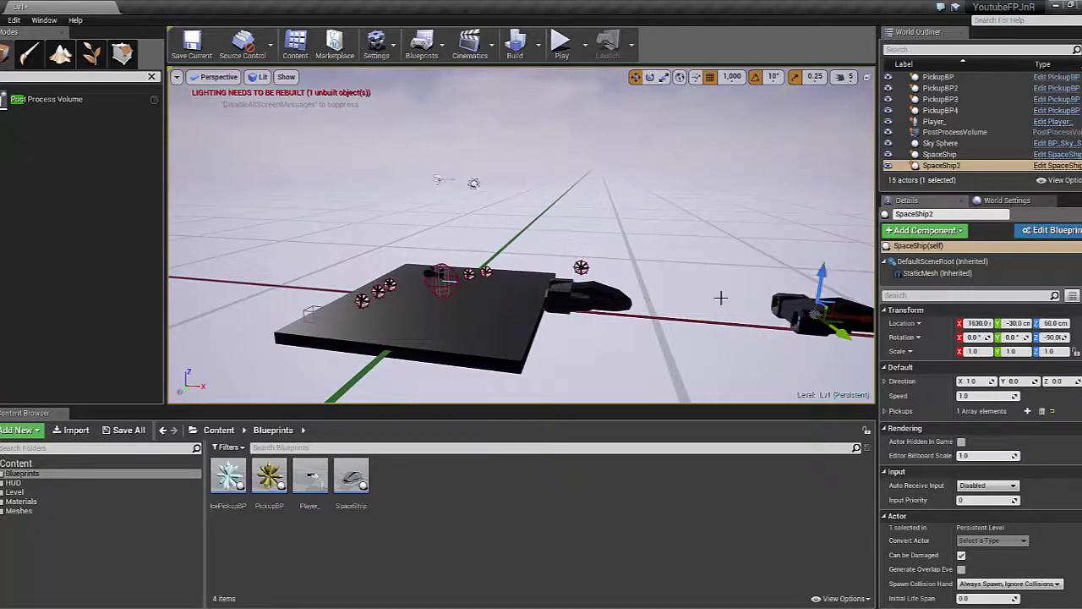
pyautogui.moveTo(721, 297)
pyautogui.keyDown('alt'); pyautogui.mouseDown()
pyautogui.moveTo(551, 280)
pyautogui.moveTo(442, 218)
pyautogui.moveTo(473, 254)
pyautogui.mouseUp(); pyautogui.keyUp('alt')
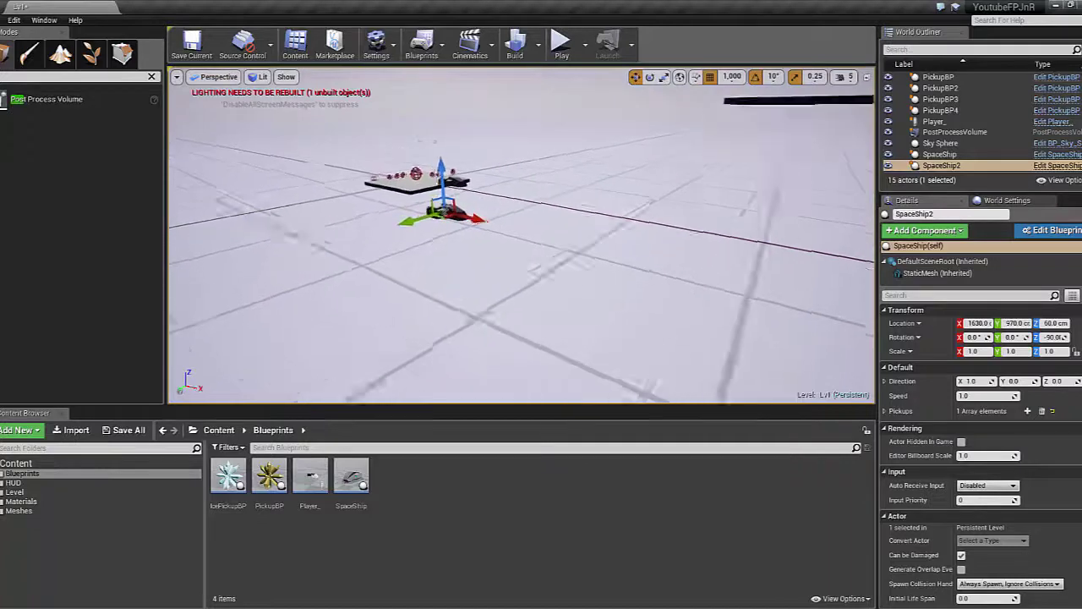
pyautogui.scroll(3, 473, 223)
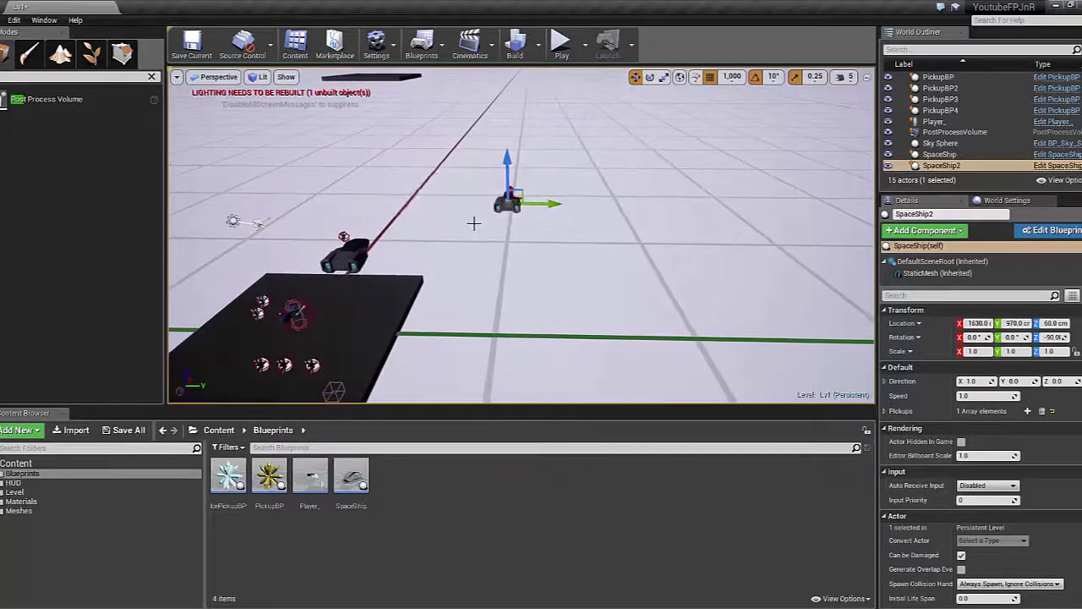
pyautogui.click(731, 76)
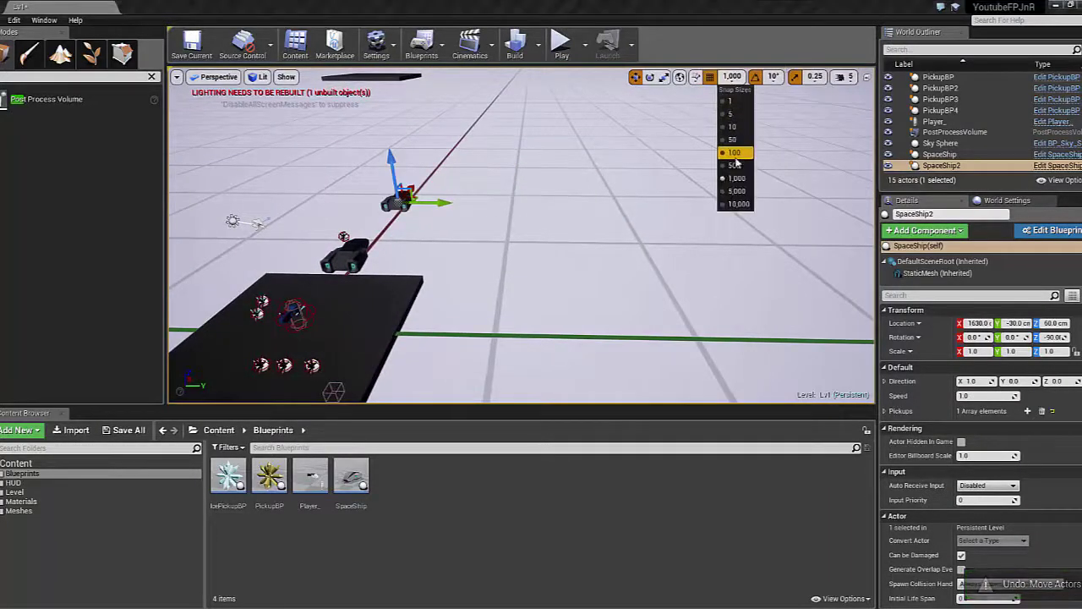
pyautogui.click(734, 165)
pyautogui.press('f')
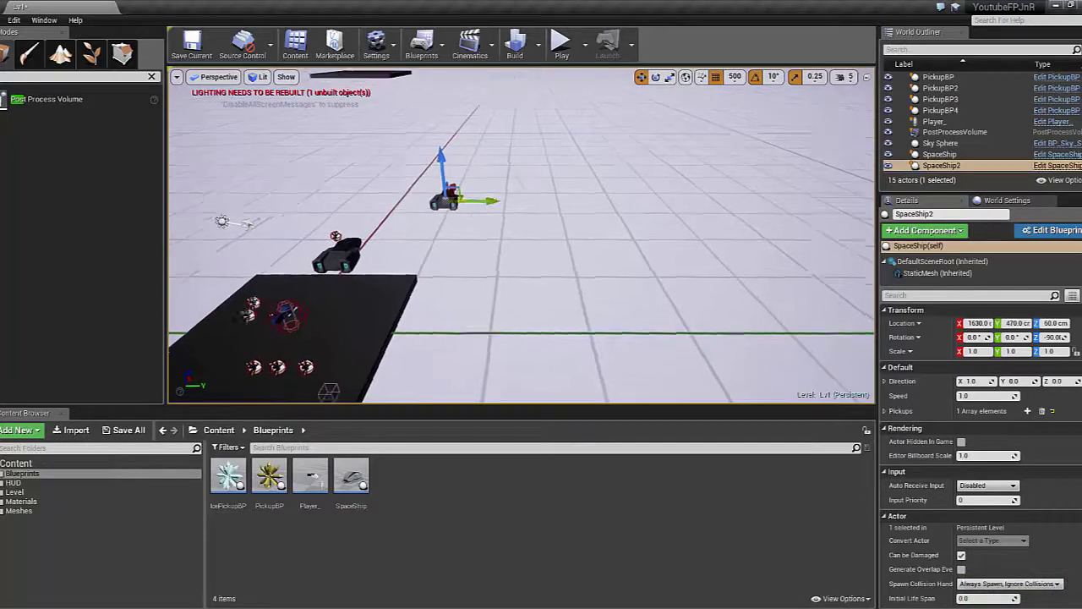
pyautogui.moveTo(520, 237); pyautogui.dragTo(541, 229, button='right')
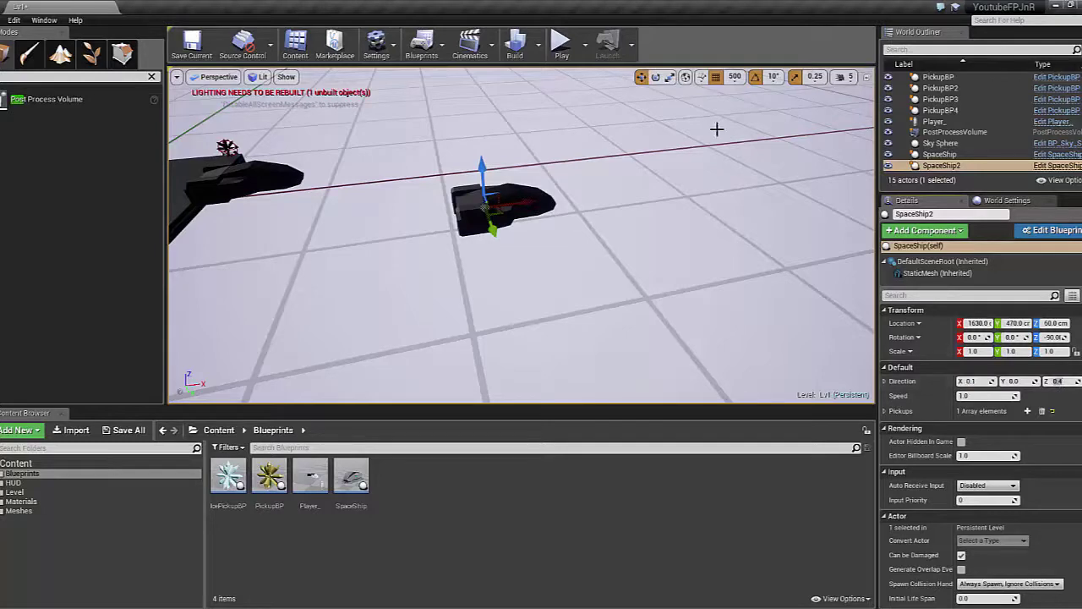
# Play-test twice to check SpaceShip2's flight with Direction X 0.05, Z 0.1
pyautogui.click(560, 42)
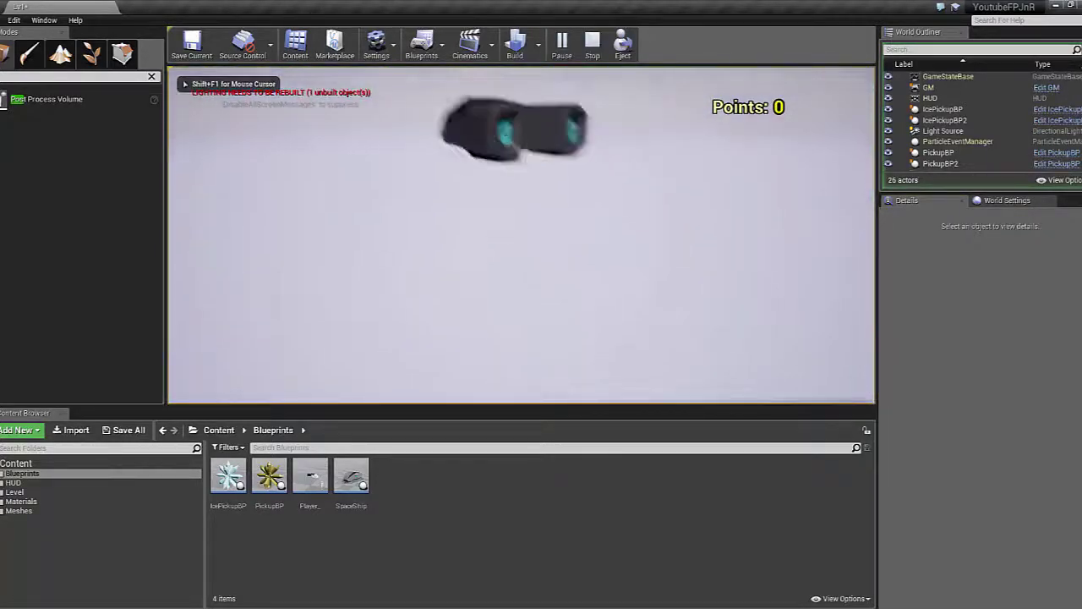
pyautogui.press('Escape')
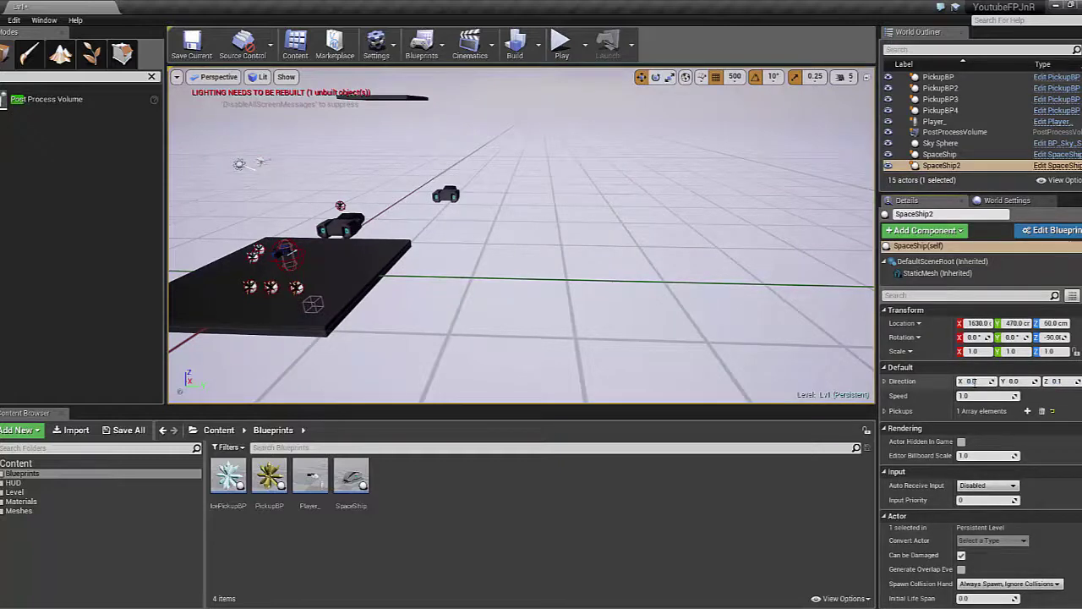
pyautogui.click(563, 41)
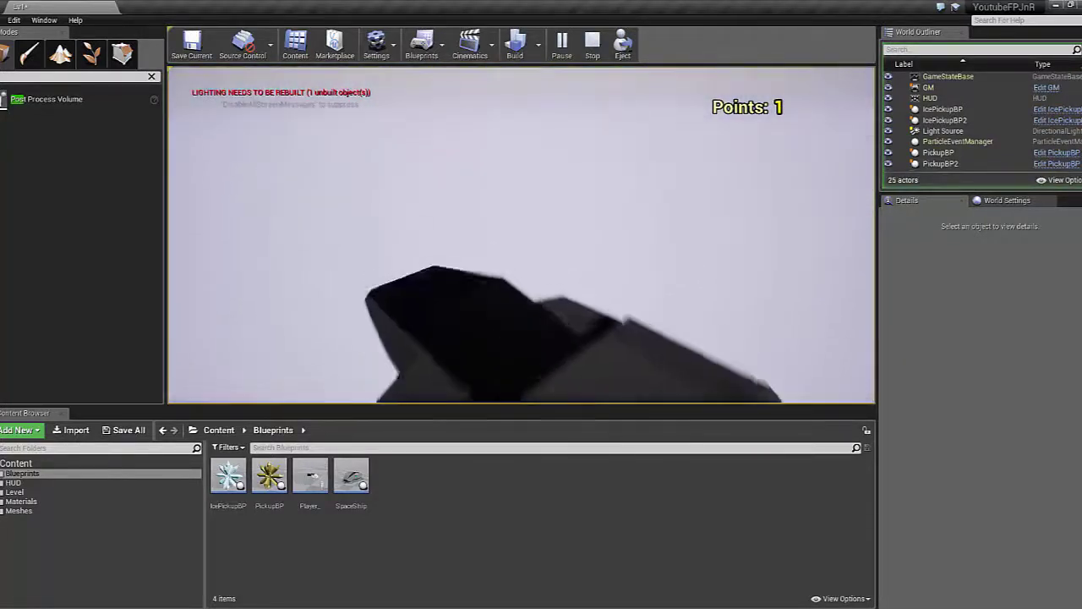
pyautogui.press('Escape')
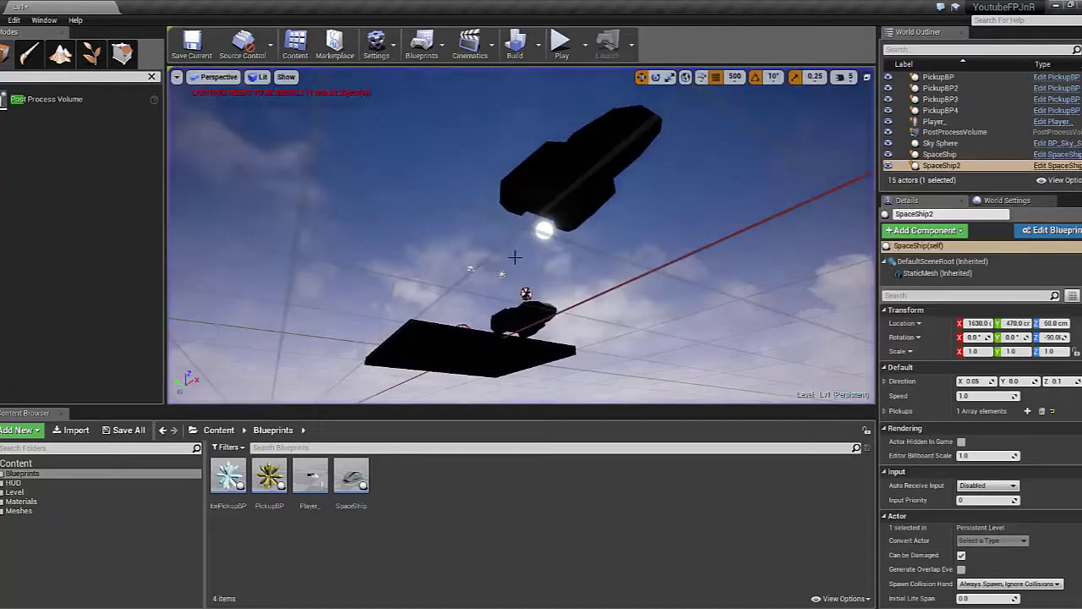
pyautogui.press('f')
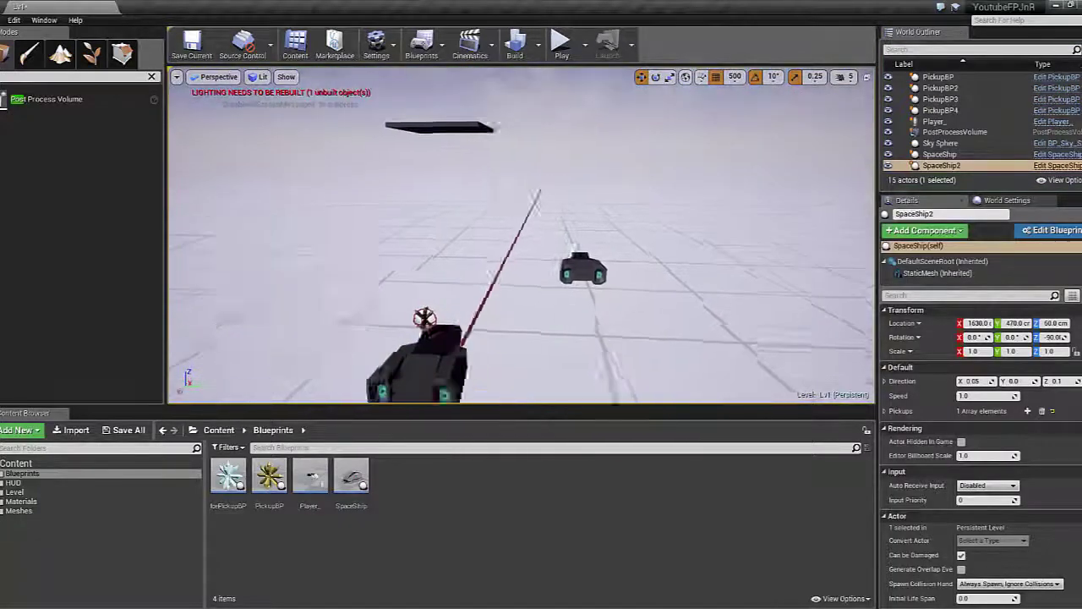
pyautogui.keyDown('alt'); pyautogui.moveTo(520, 254); pyautogui.dragTo(520, 170); pyautogui.keyUp('alt')
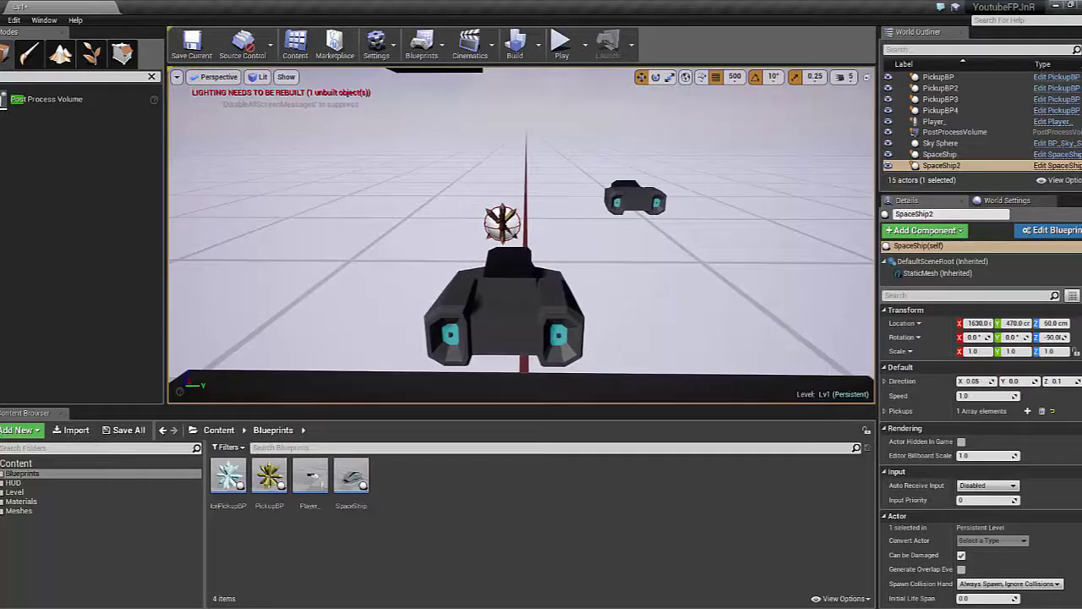
# Open the Player_ blueprint in the Blueprint Editor
pyautogui.click(934, 121)
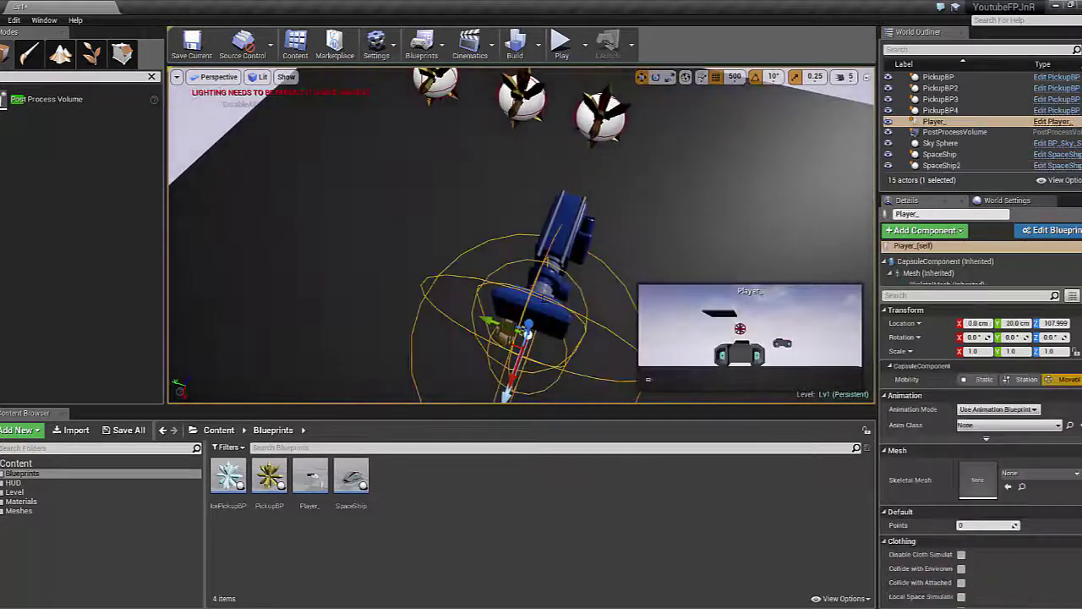
pyautogui.rightClick(561, 264)
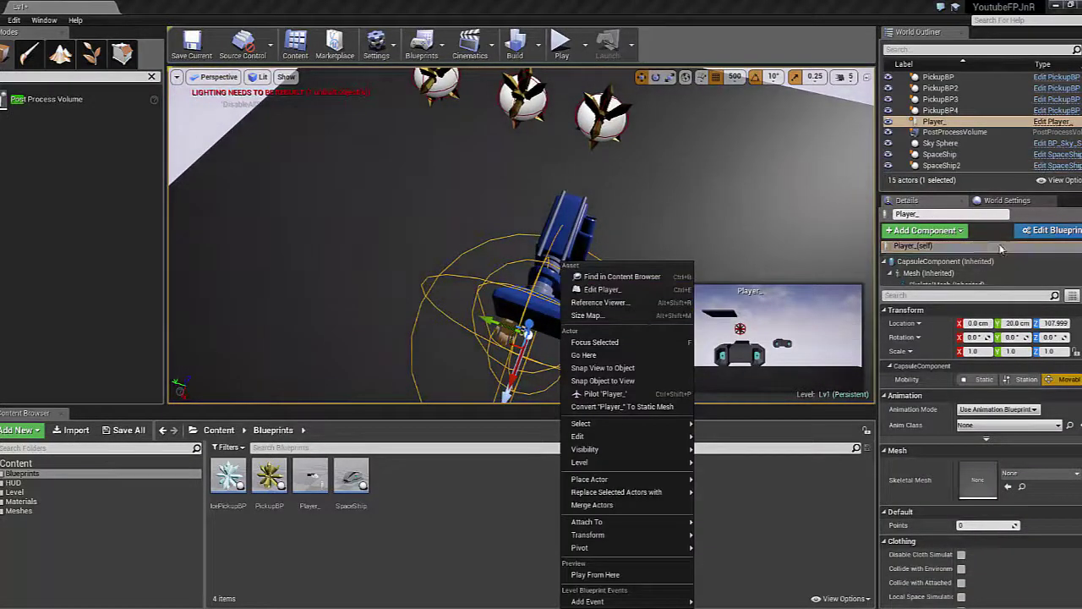
pyautogui.click(1049, 231)
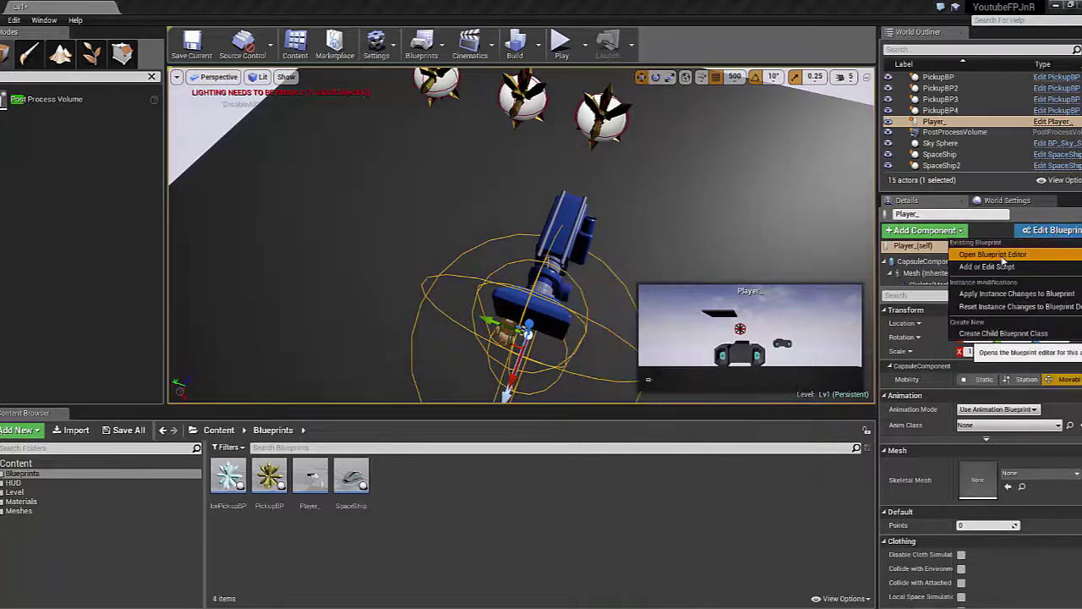
pyautogui.click(972, 248)
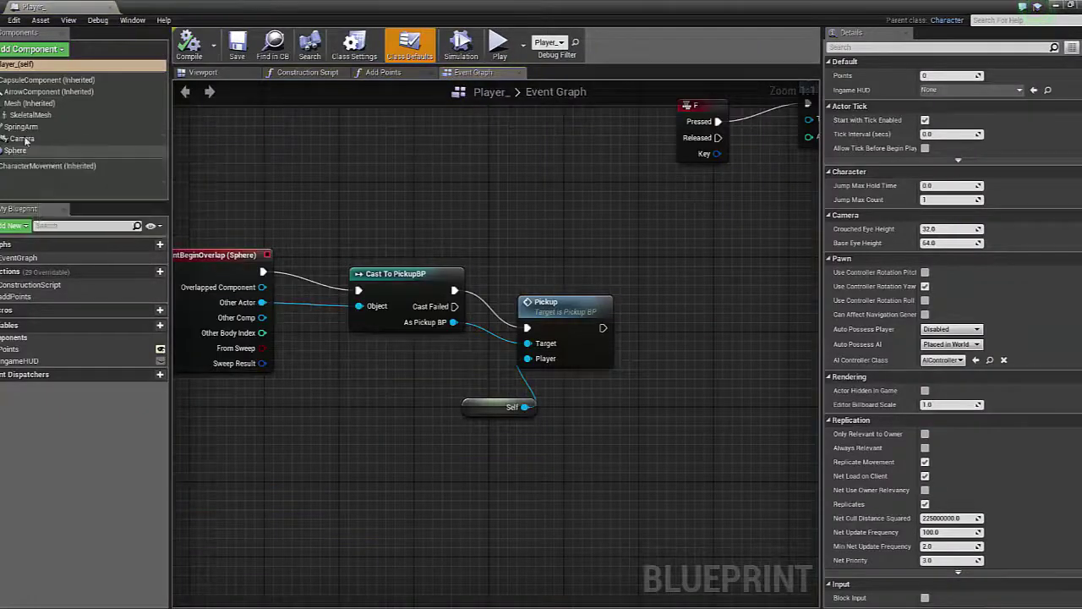
# Set CharacterMovement's Air Control to 0.8
pyautogui.click(43, 166)
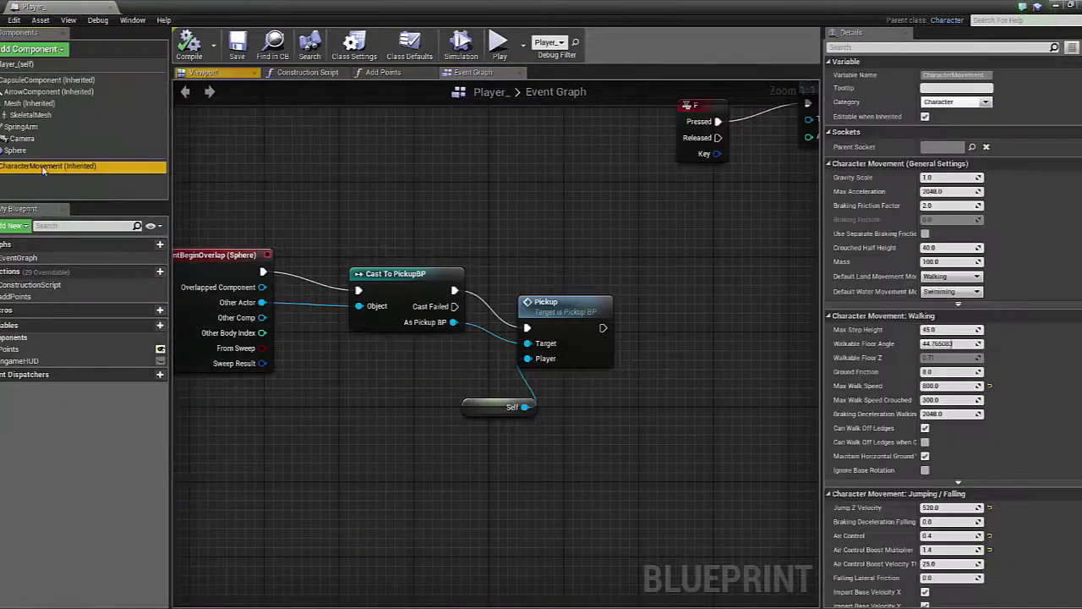
pyautogui.moveTo(650, 225); pyautogui.dragTo(594, 249, button='right')
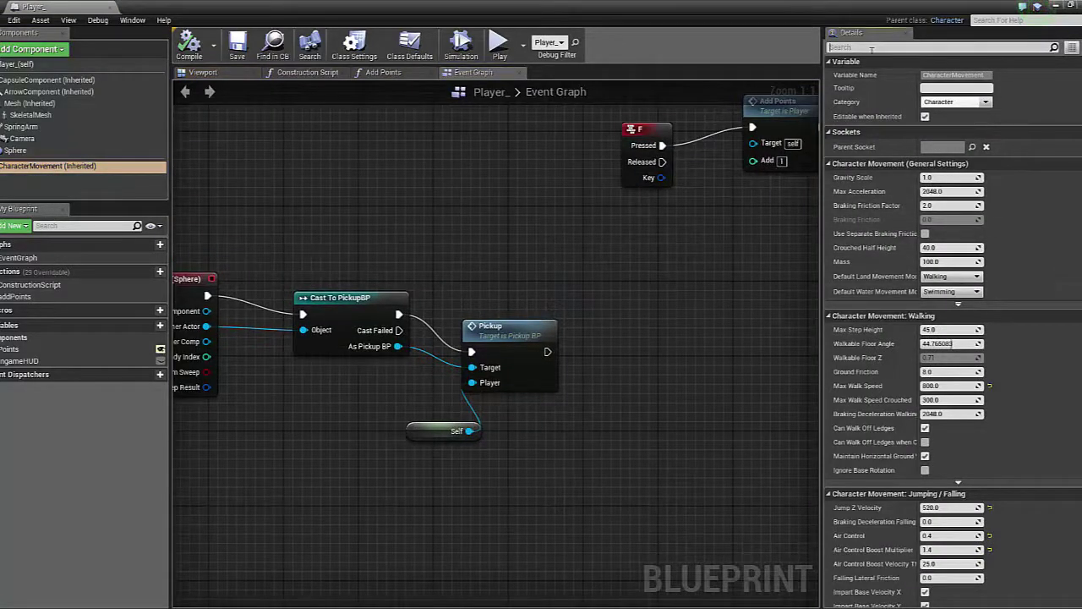
pyautogui.write('contr')
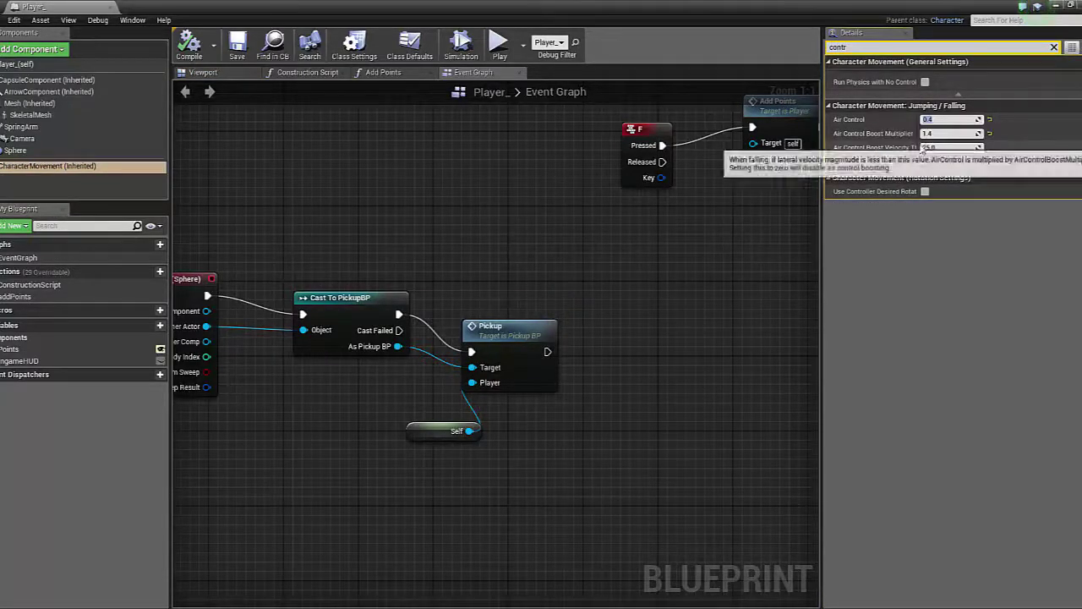
pyautogui.moveTo(848, 124)
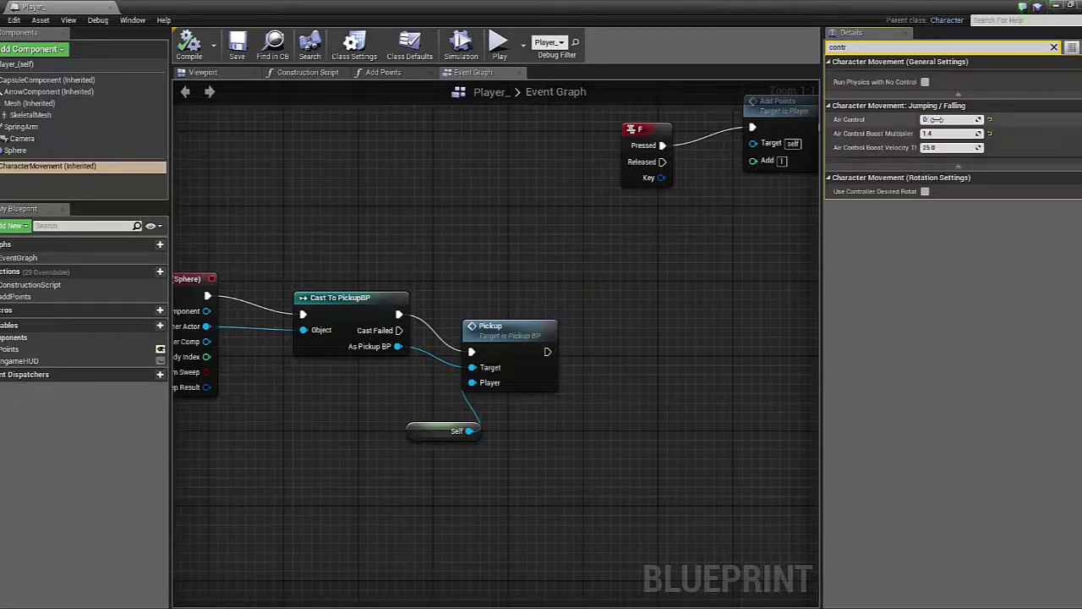
pyautogui.write('.8')
pyautogui.press('Return')
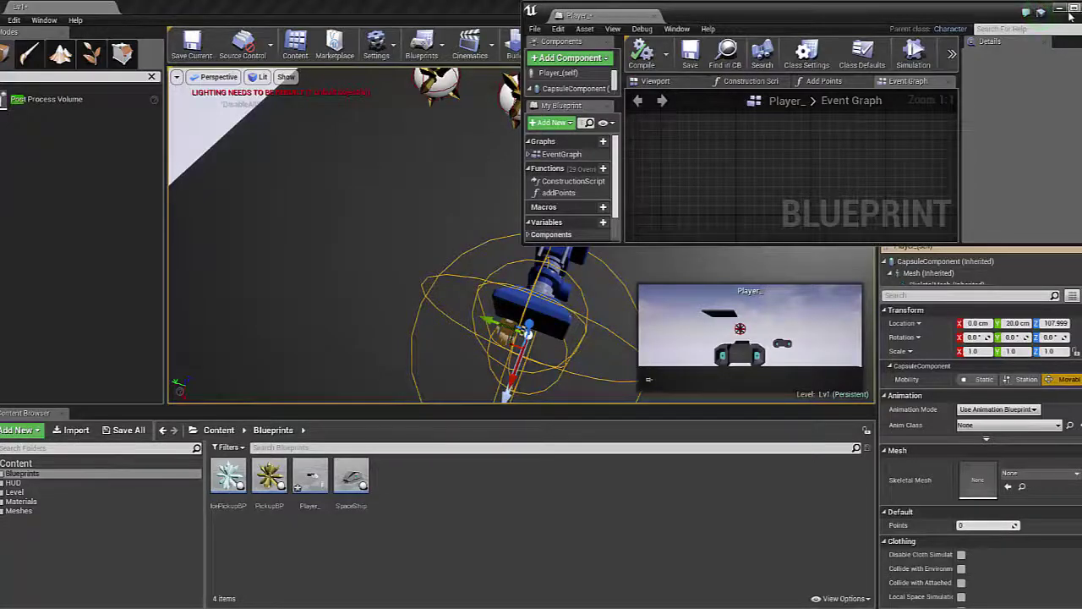
pyautogui.click(1069, 13)
pyautogui.click(560, 41)
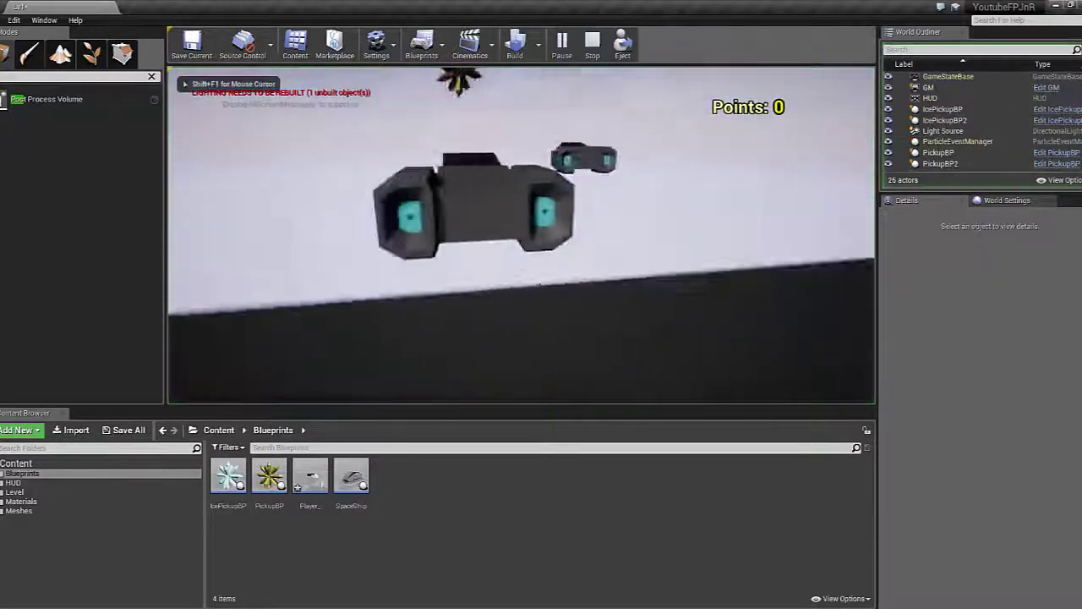
pyautogui.press('space')
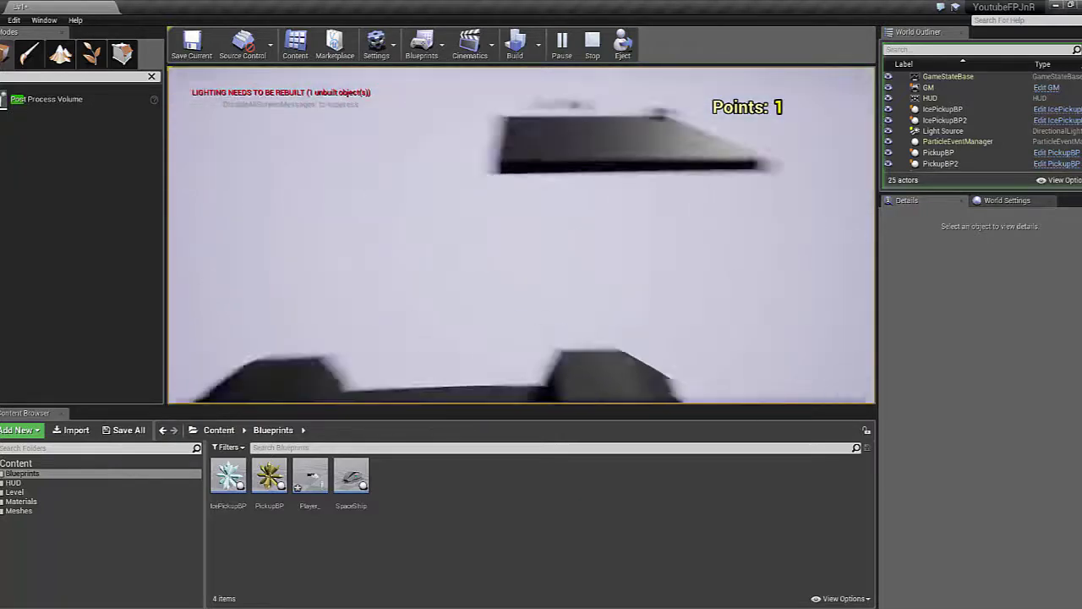
pyautogui.press('Escape')
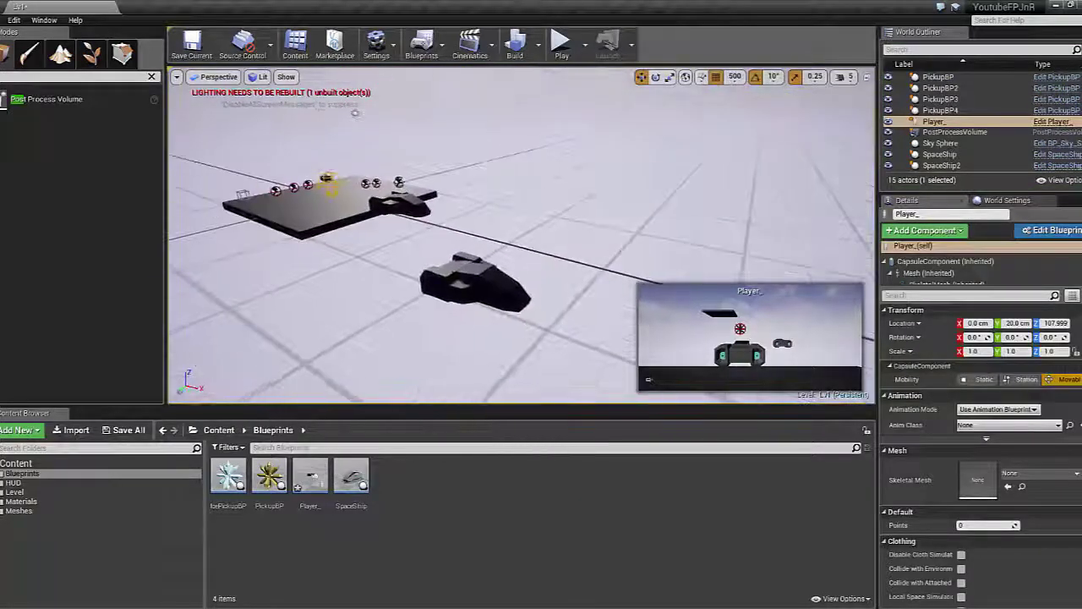
# Drag SpaceShip3 out along X to 4130, 560, then start a playtest
pyautogui.click(364, 207)
pyautogui.click(398, 203)
pyautogui.moveTo(415, 207); pyautogui.dragTo(842, 310)
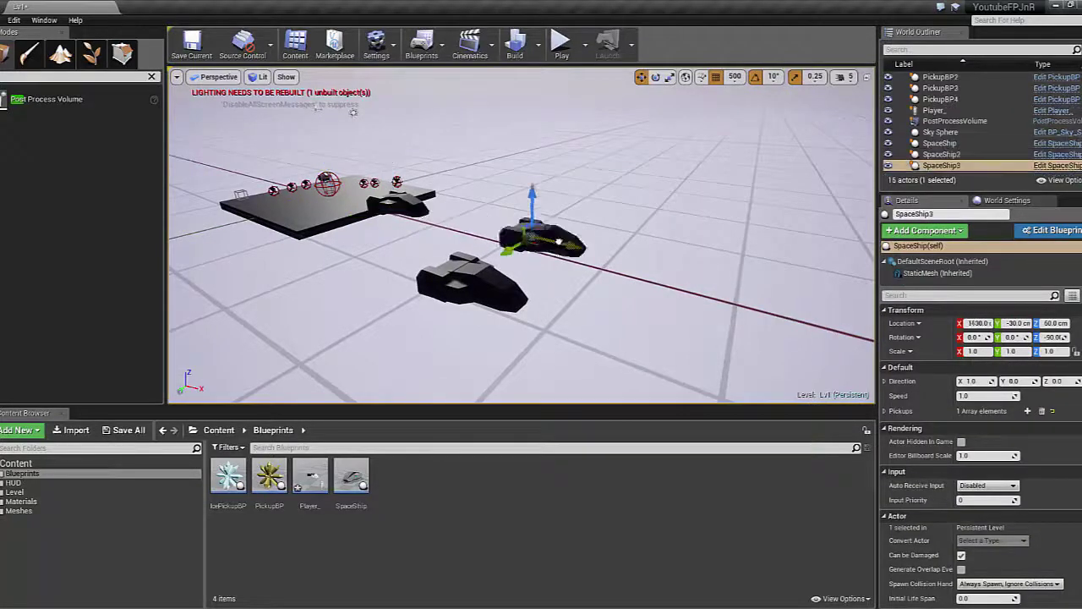
pyautogui.press('f')
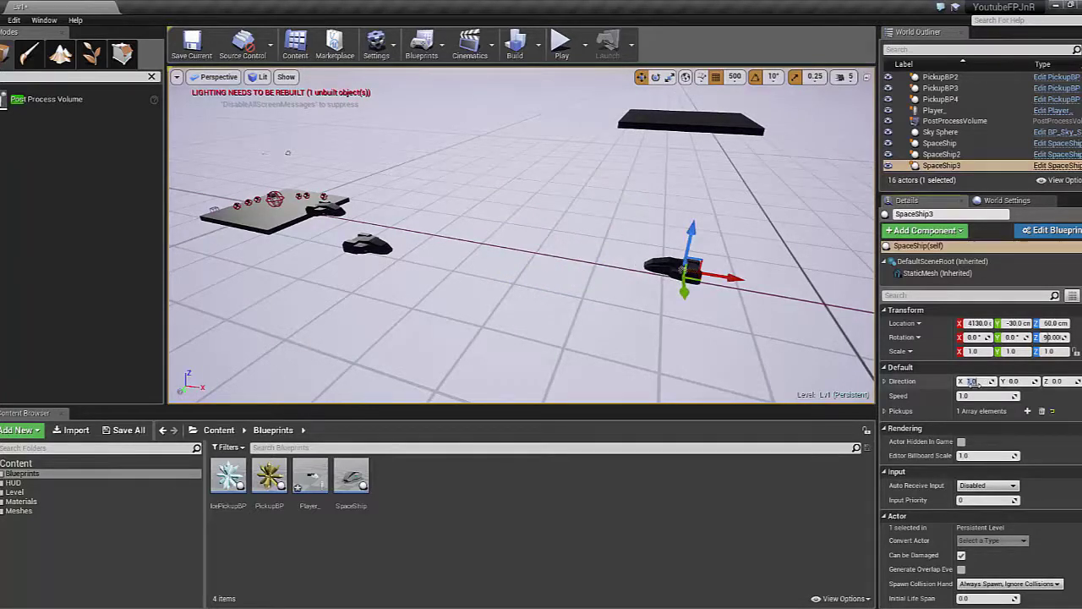
pyautogui.keyDown('alt'); pyautogui.moveTo(831, 378); pyautogui.dragTo(605, 298); pyautogui.keyUp('alt')
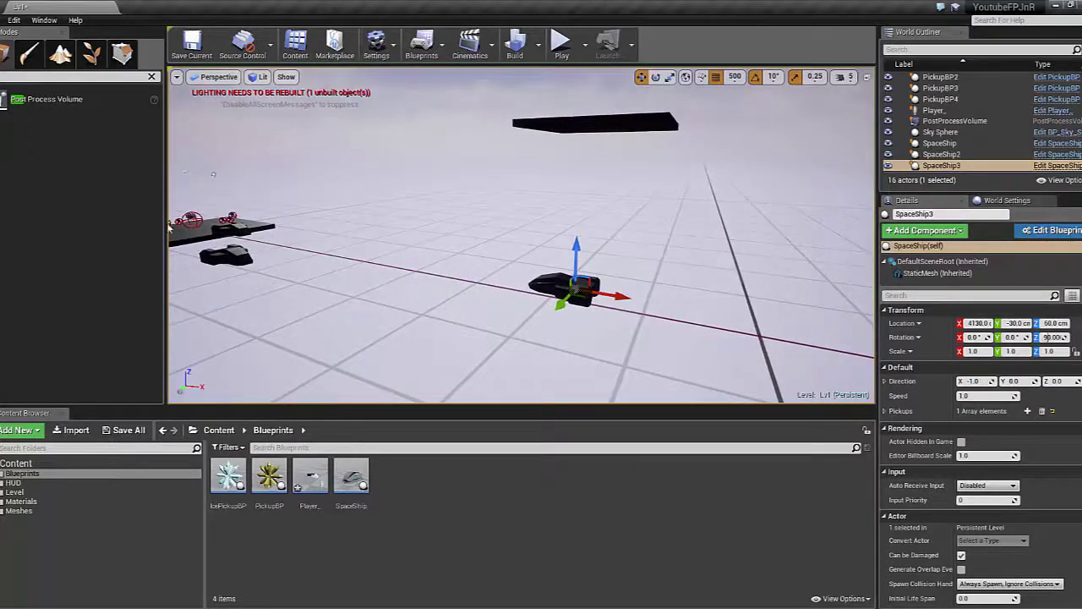
pyautogui.keyDown('alt'); pyautogui.moveTo(610, 304); pyautogui.dragTo(474, 181); pyautogui.keyUp('alt')
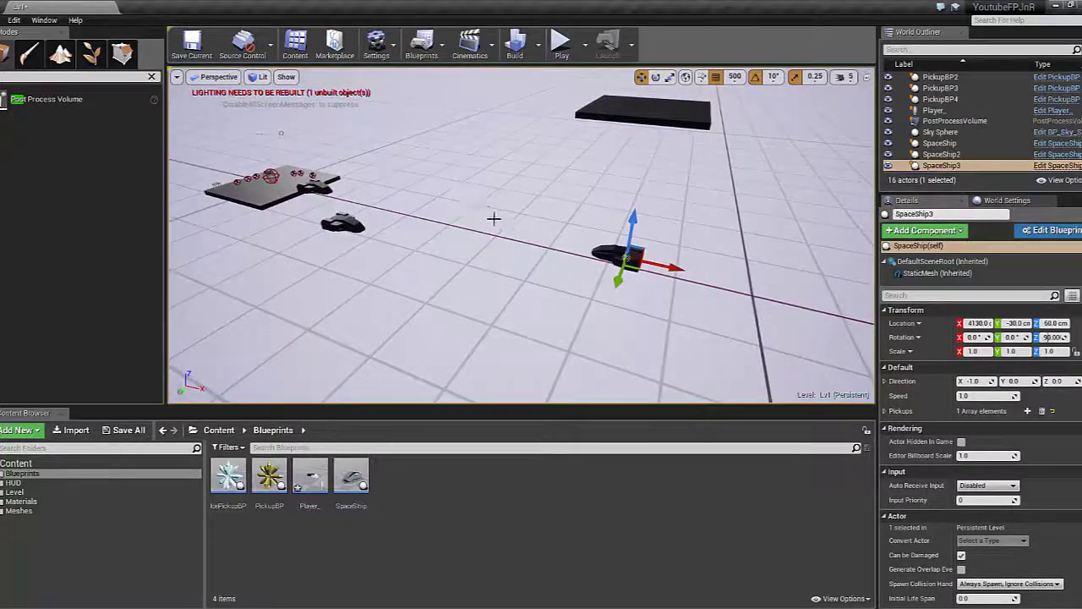
pyautogui.moveTo(493, 220)
pyautogui.keyDown('alt'); pyautogui.mouseDown()
pyautogui.moveTo(541, 212)
pyautogui.moveTo(523, 222)
pyautogui.mouseUp(); pyautogui.keyUp('alt')
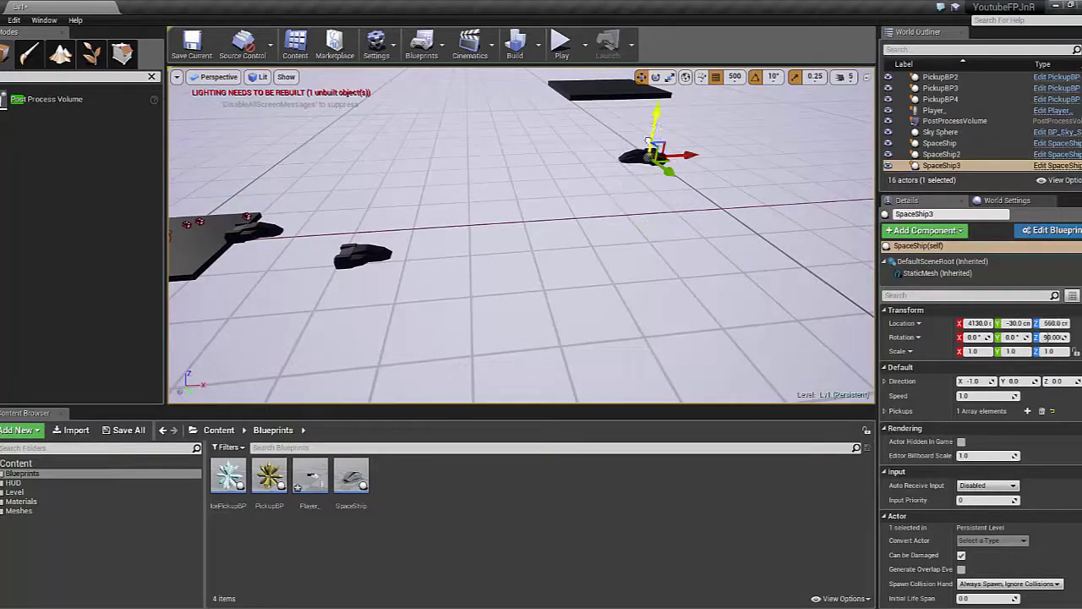
pyautogui.keyDown('alt'); pyautogui.moveTo(635, 186); pyautogui.dragTo(601, 199); pyautogui.keyUp('alt')
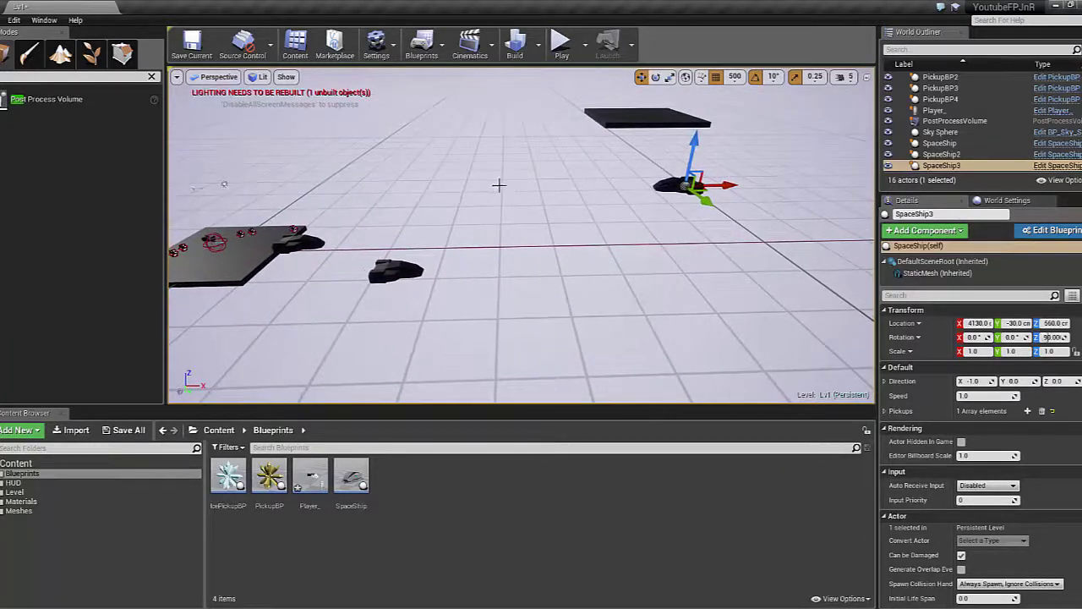
pyautogui.keyDown('alt'); pyautogui.moveTo(474, 205); pyautogui.dragTo(474, 205); pyautogui.keyUp('alt')
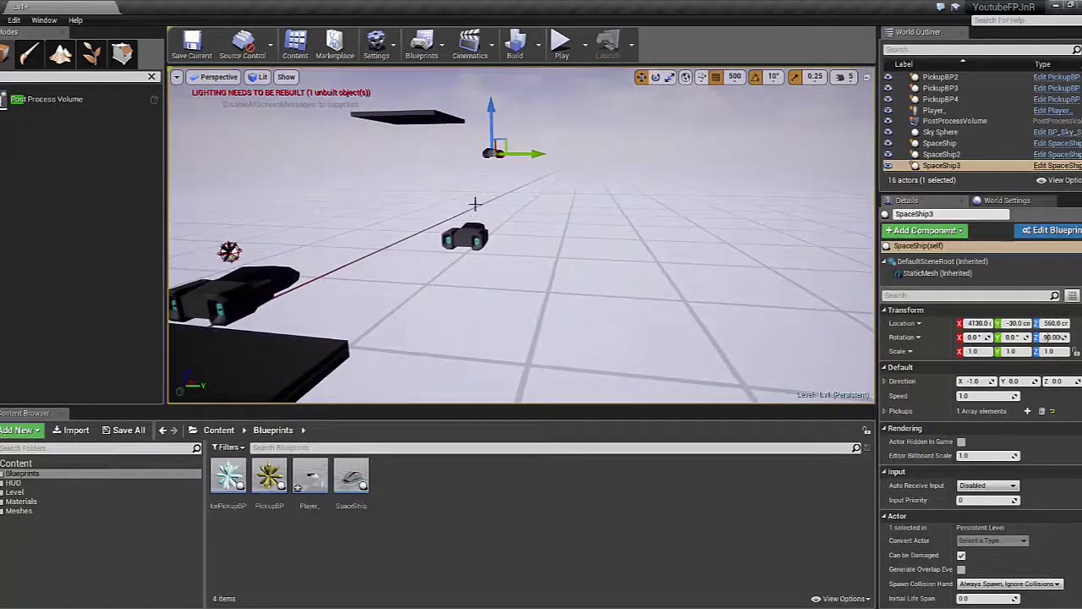
pyautogui.click(561, 44)
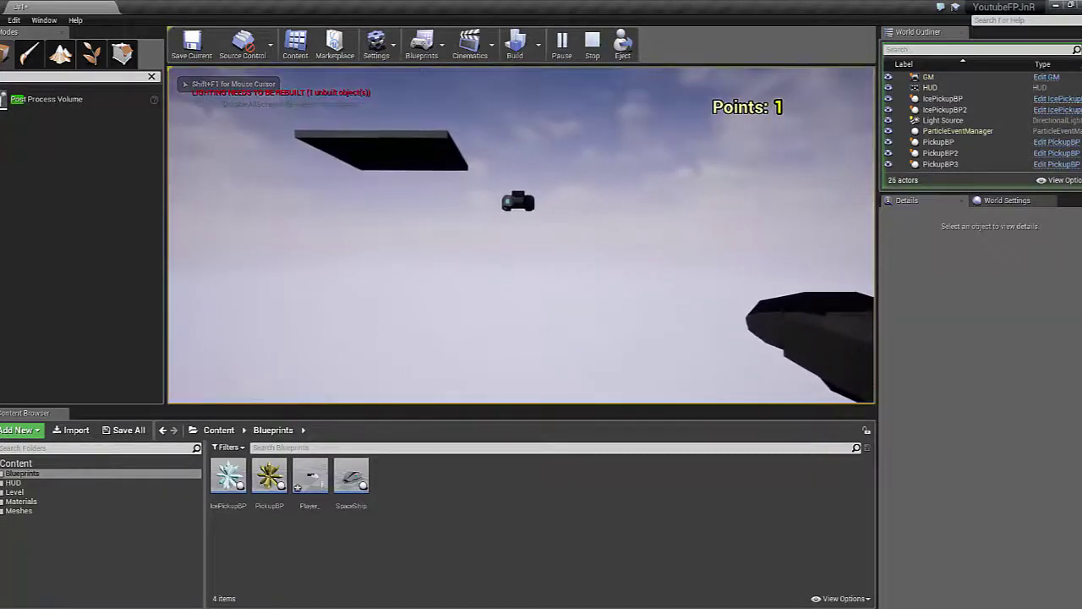
# Stop the run, focus SpaceShip3, then replay and fly to the pickup for 1 point before stopping
pyautogui.press('Escape')
pyautogui.press('f')
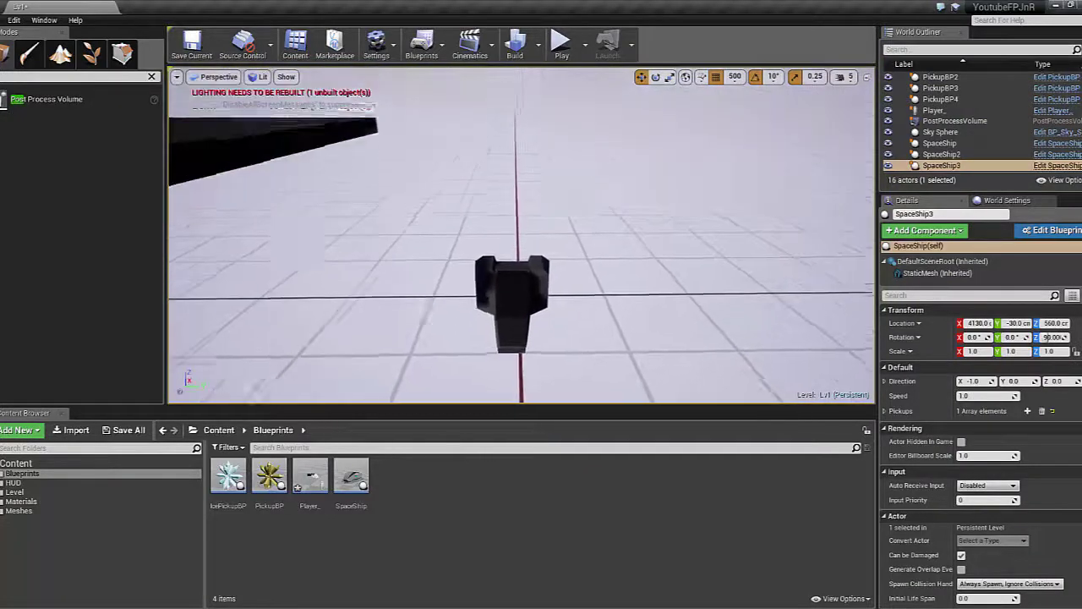
pyautogui.click(561, 42)
pyautogui.press('w')
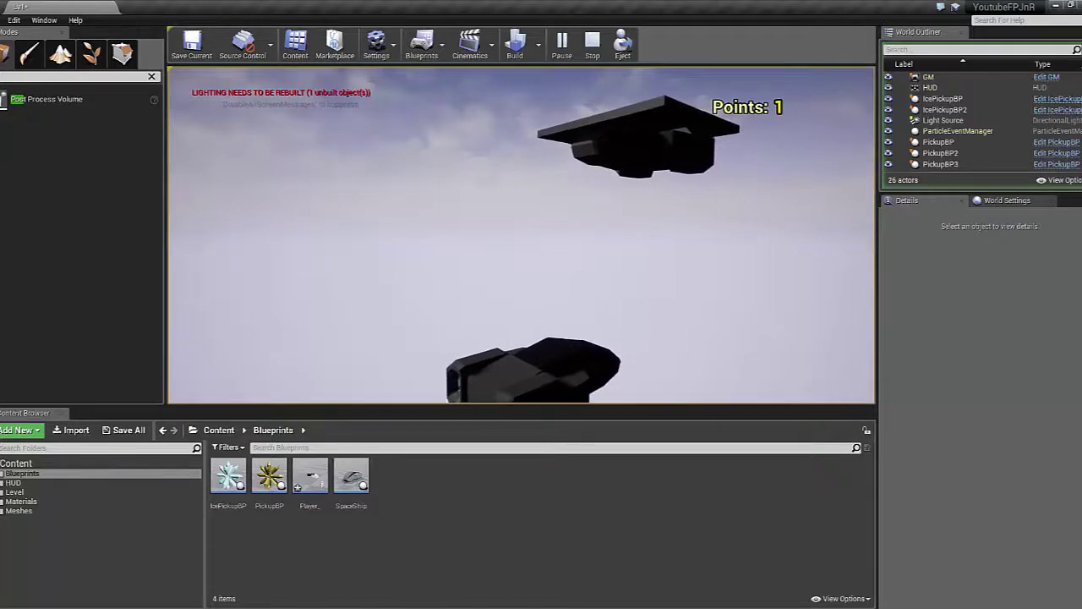
pyautogui.press('Escape')
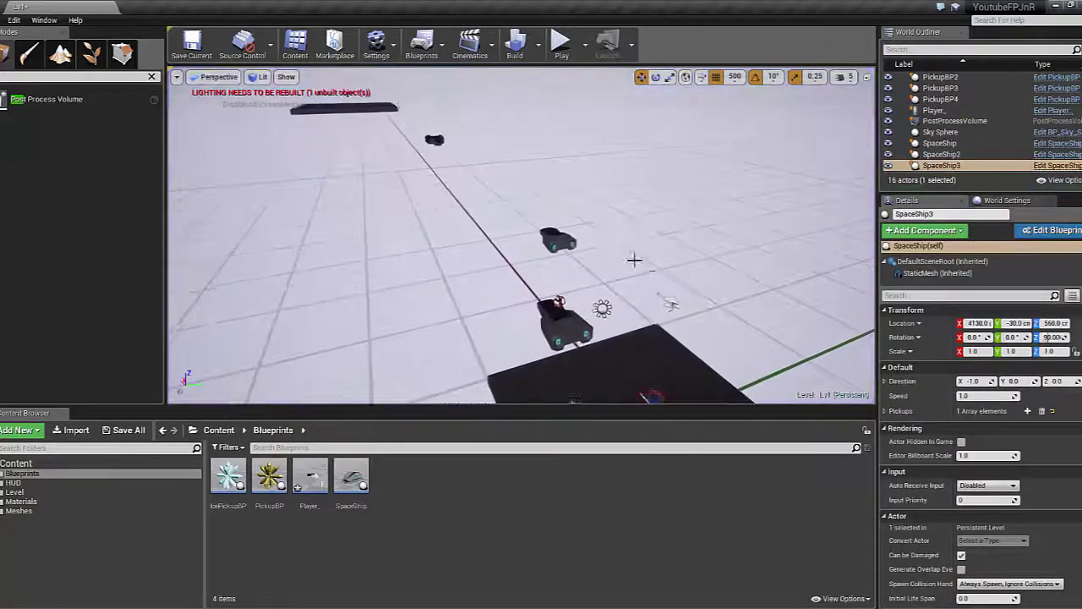
pyautogui.click(941, 154)
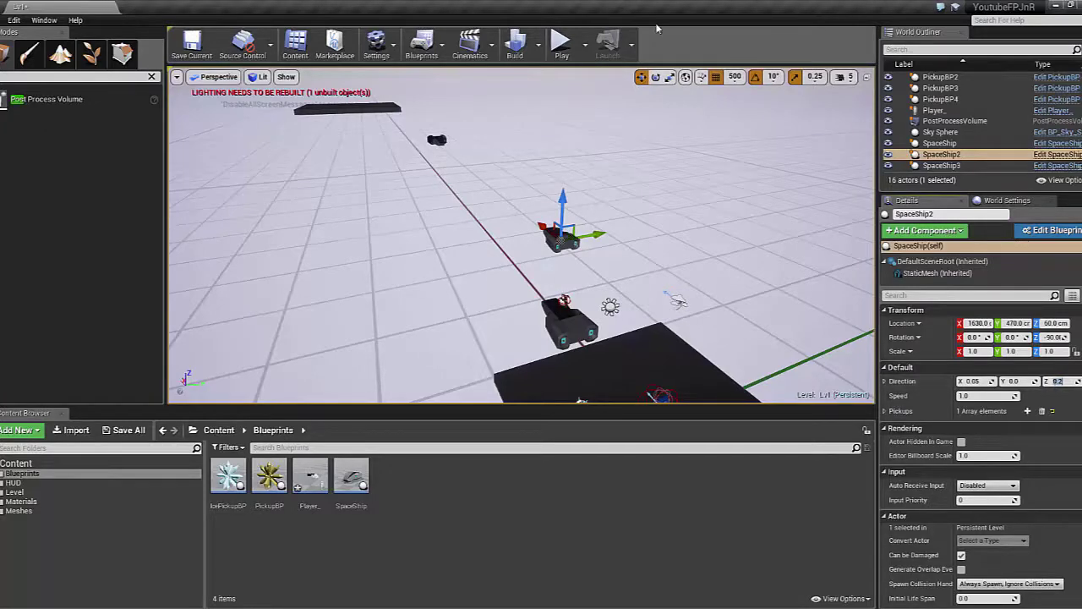
pyautogui.click(562, 44)
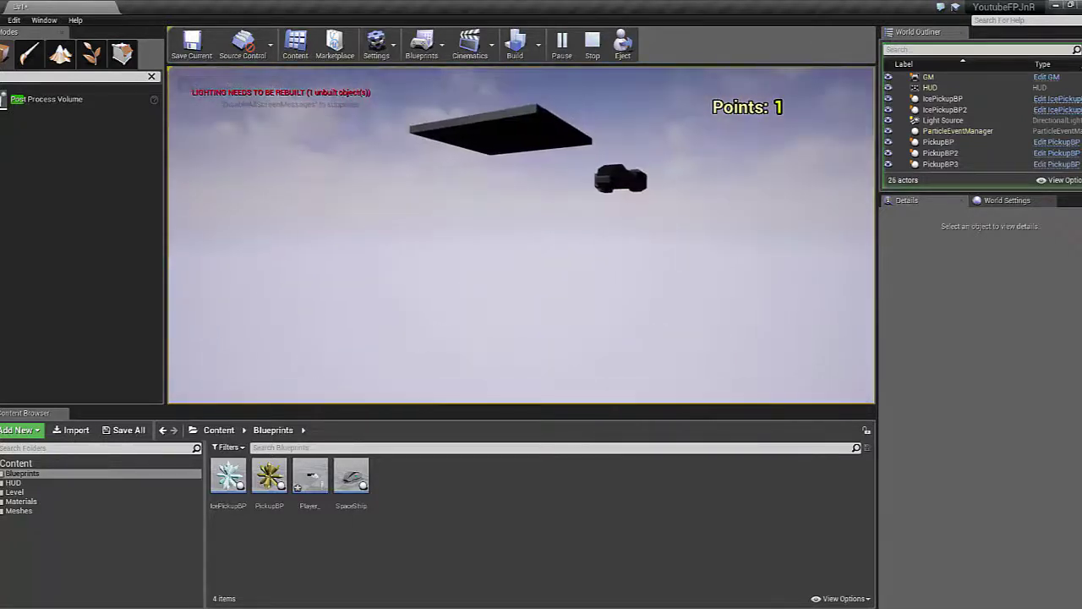
pyautogui.press('w')
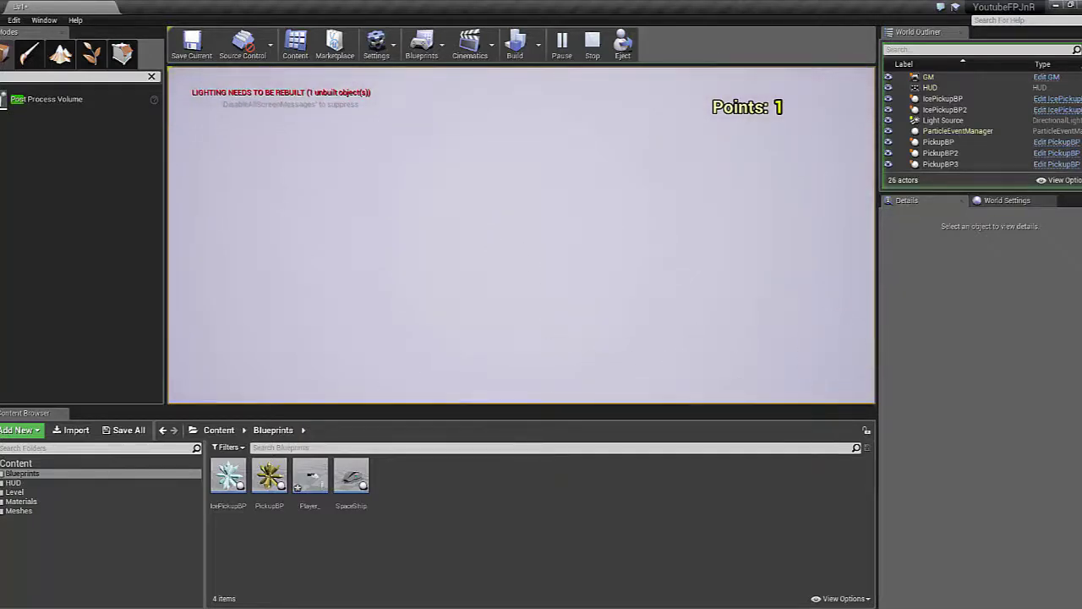
pyautogui.press('Escape')
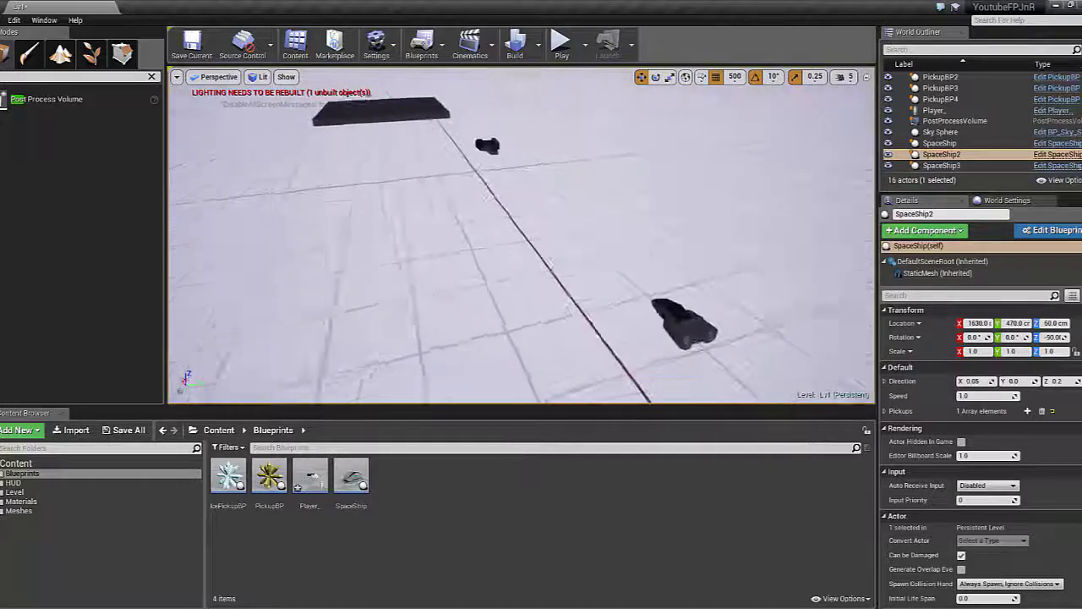
# Duplicate SpaceShip2 as SpaceShip4 beside the original
pyautogui.click(444, 114)
pyautogui.click(743, 332)
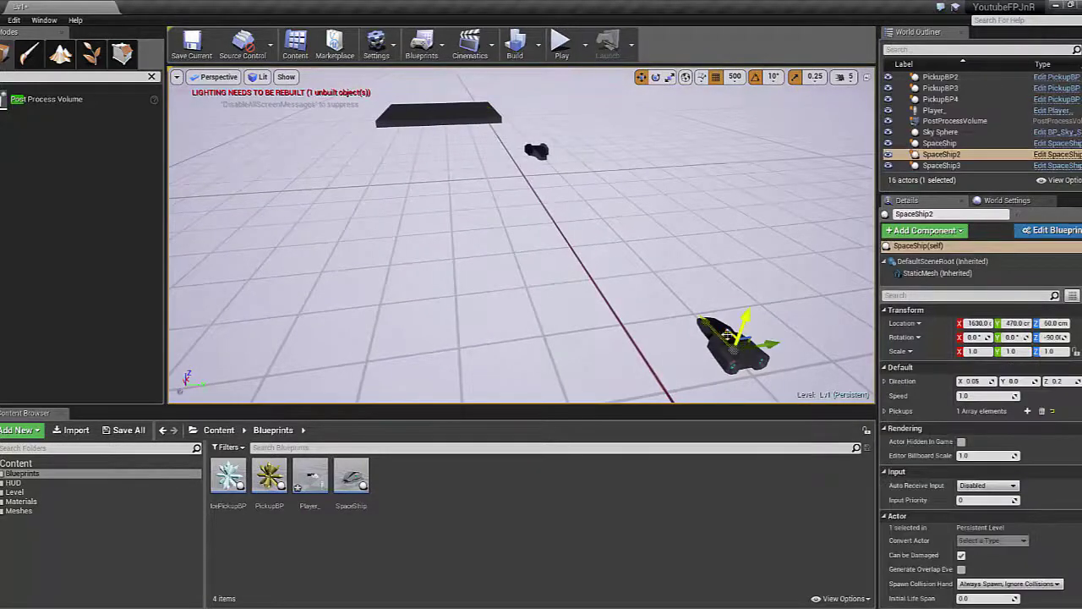
pyautogui.keyDown('alt'); pyautogui.moveTo(770, 343); pyautogui.dragTo(685, 357); pyautogui.keyUp('alt')
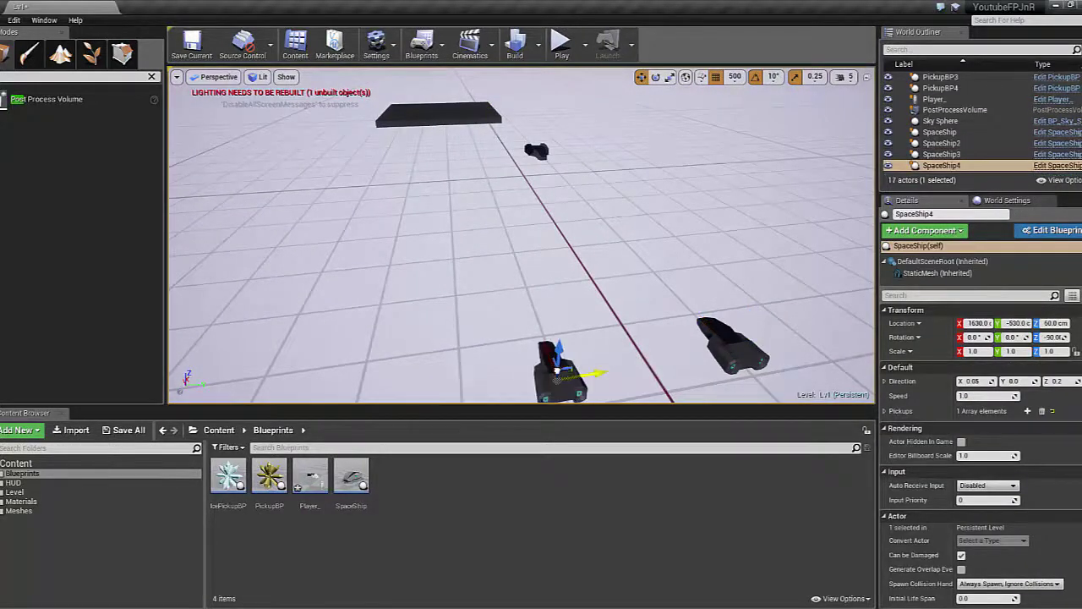
pyautogui.moveTo(522, 237)
pyautogui.mouseDown(button='right')
pyautogui.moveTo(507, 254)
pyautogui.moveTo(541, 241)
pyautogui.moveTo(541, 271)
pyautogui.mouseUp(button='right')
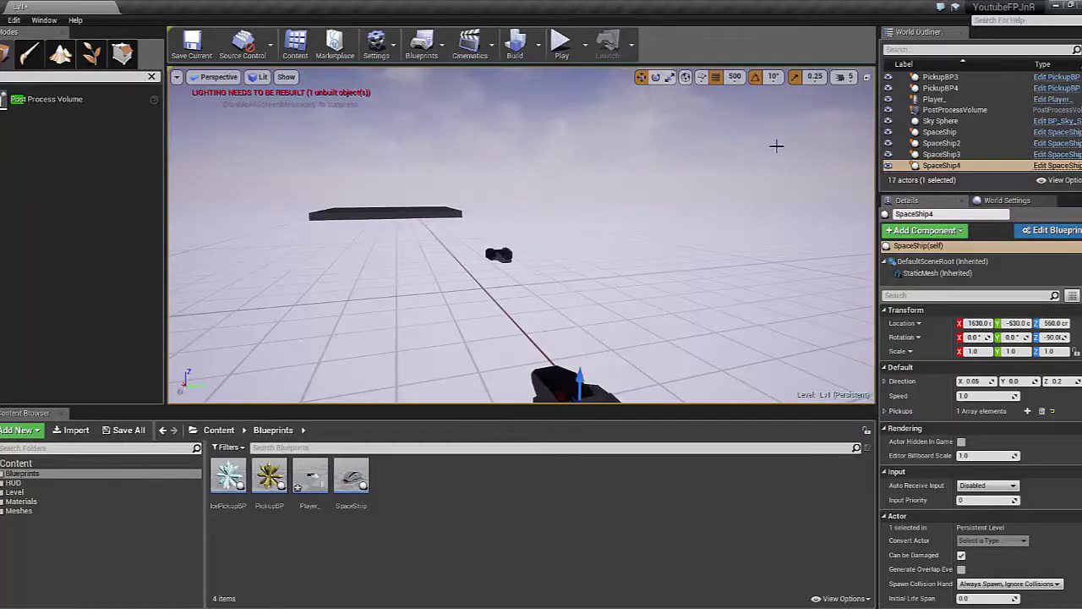
# Inspect SpaceShip4 among the other ships, then launch a test play of the level
pyautogui.press('f')
pyautogui.keyDown('alt'); pyautogui.moveTo(777, 145); pyautogui.dragTo(837, 152); pyautogui.keyUp('alt')
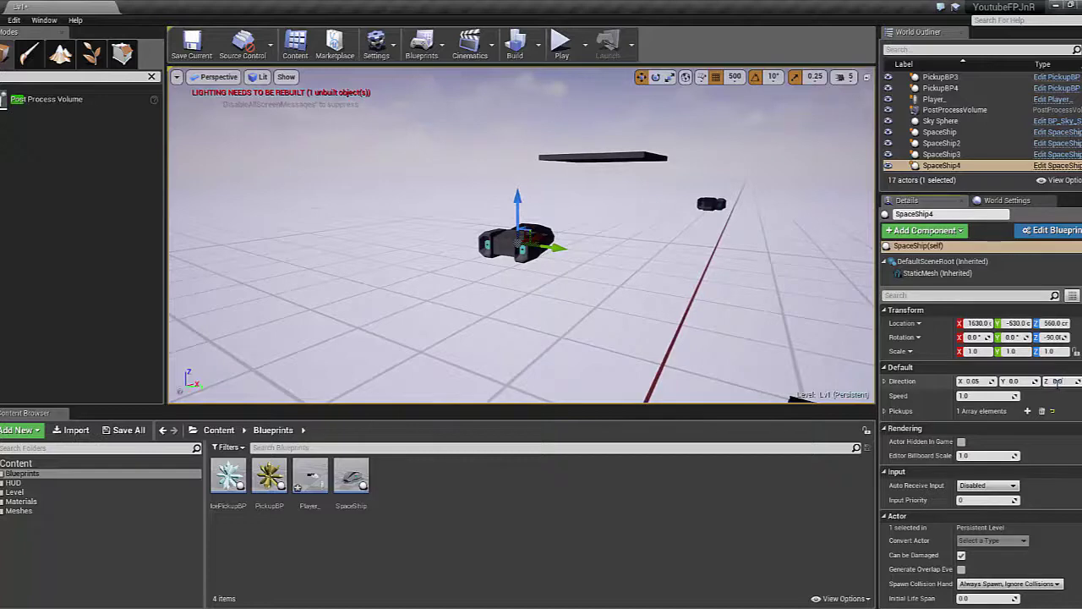
pyautogui.moveTo(642, 264); pyautogui.dragTo(642, 264, button='right')
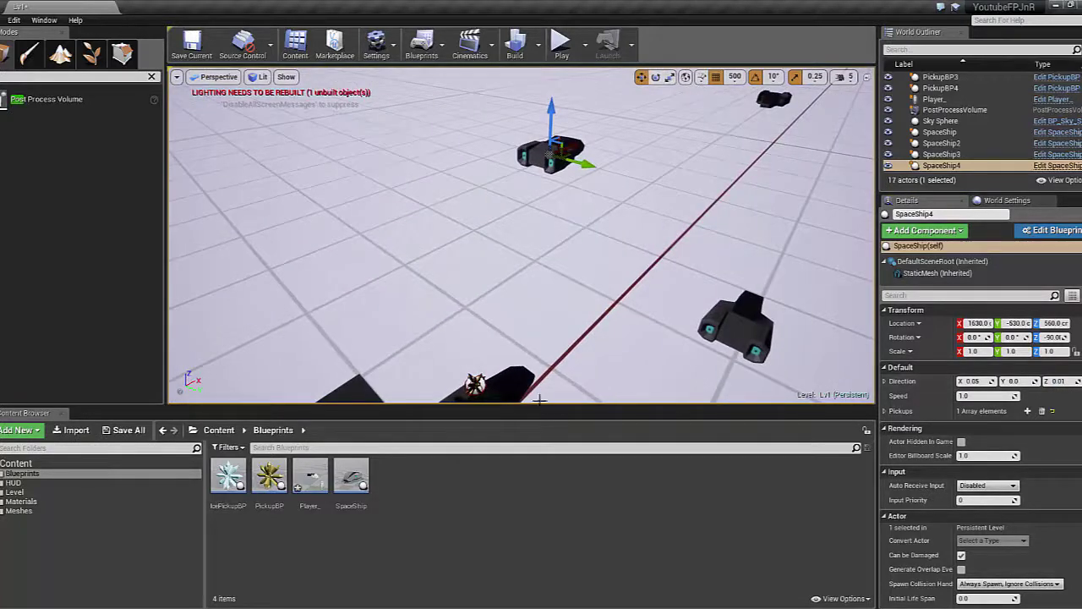
pyautogui.click(512, 385)
pyautogui.click(562, 136)
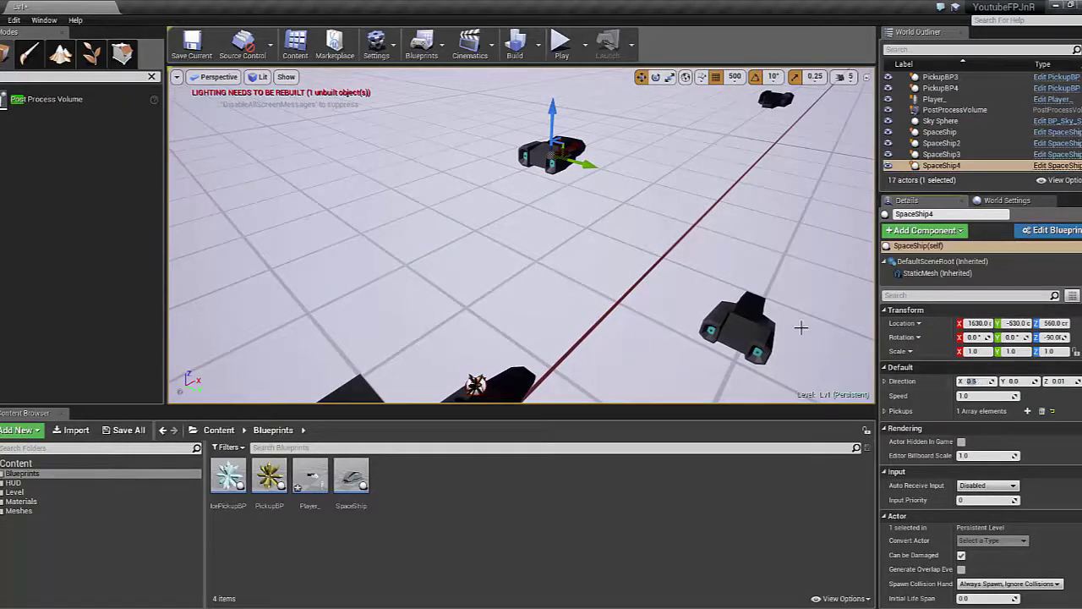
pyautogui.moveTo(801, 327); pyautogui.dragTo(591, 232, button='right')
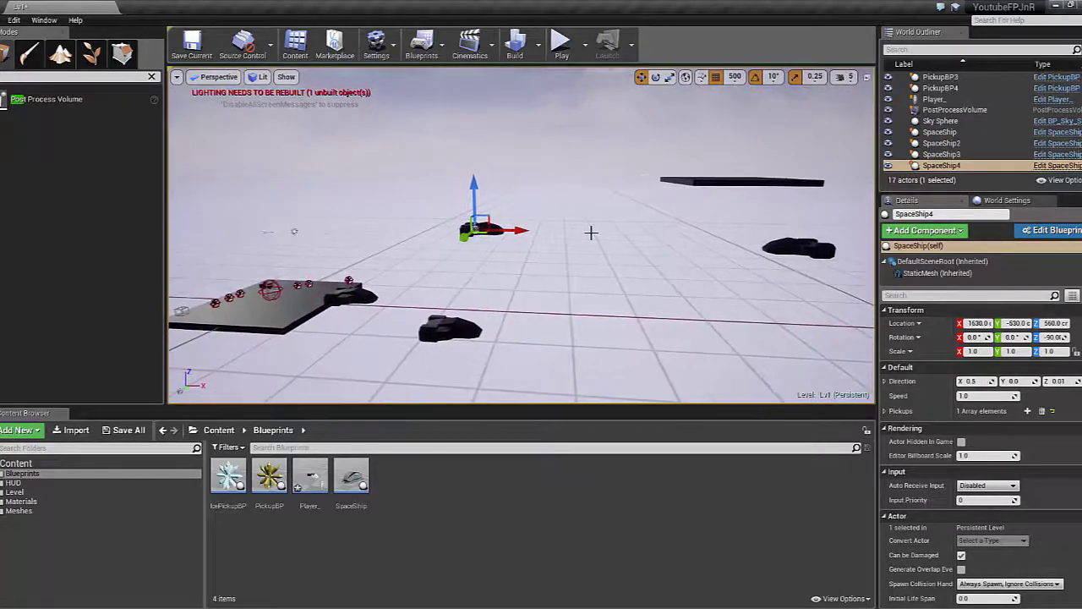
pyautogui.click(561, 42)
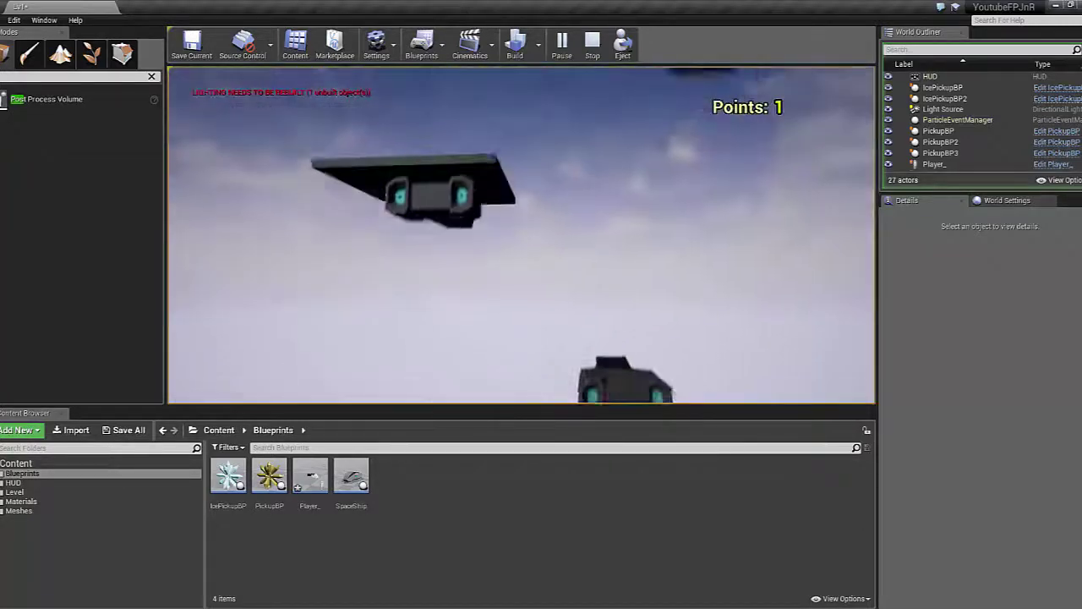
# Stop the test play and fly the view around to see several ships
pyautogui.press('Escape')
pyautogui.moveTo(521, 237); pyautogui.dragTo(541, 254, button='right')
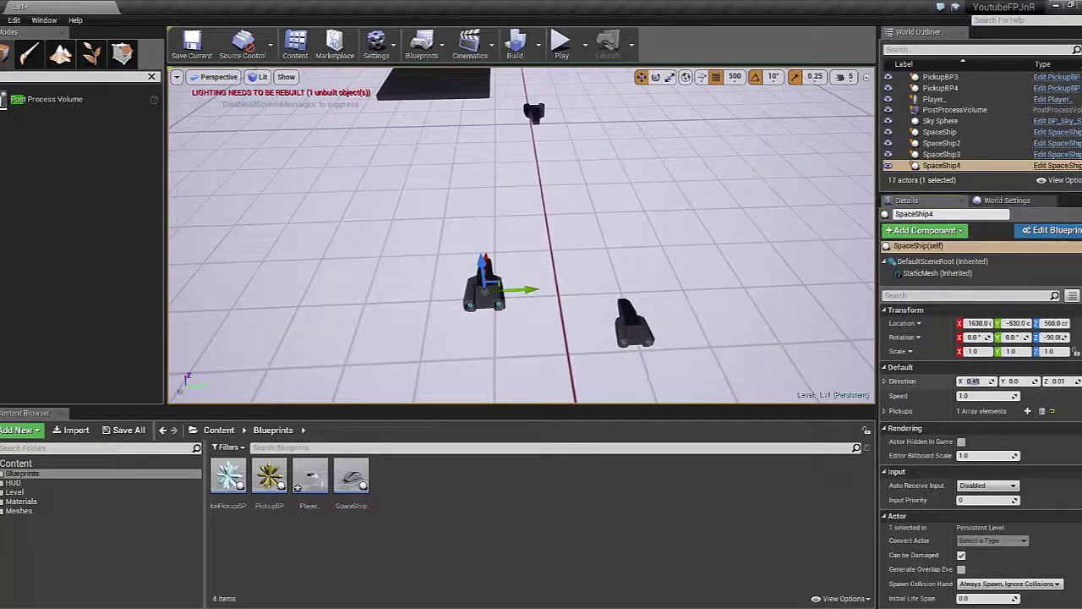
# Undo an accidental Floor move and raise the Player_ ship to Z 508
pyautogui.moveTo(577, 364); pyautogui.dragTo(592, 372, button='right')
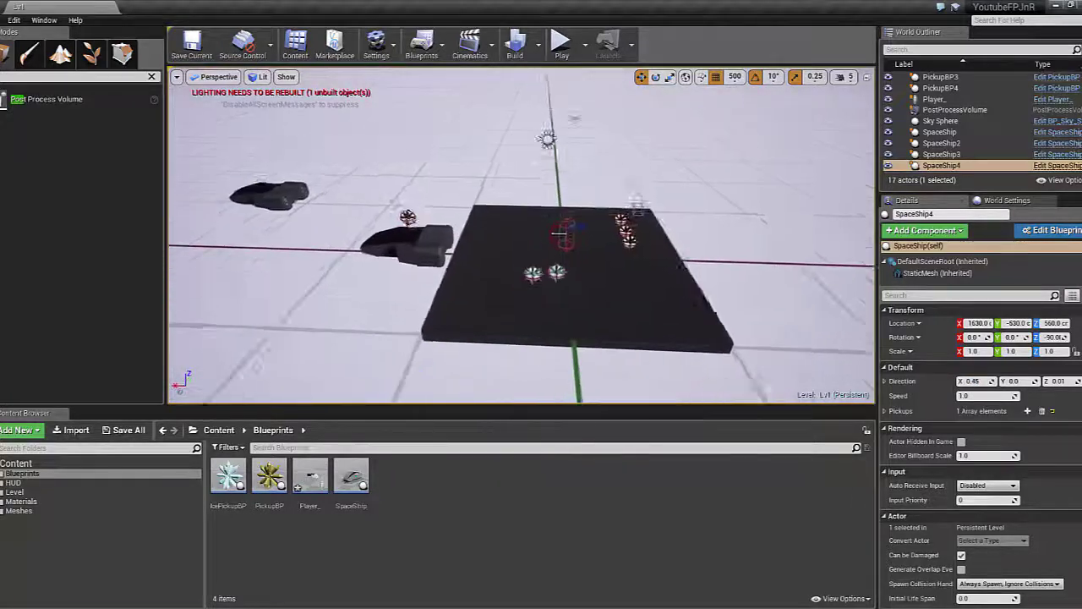
pyautogui.click(591, 271)
pyautogui.moveTo(594, 232); pyautogui.dragTo(599, 99)
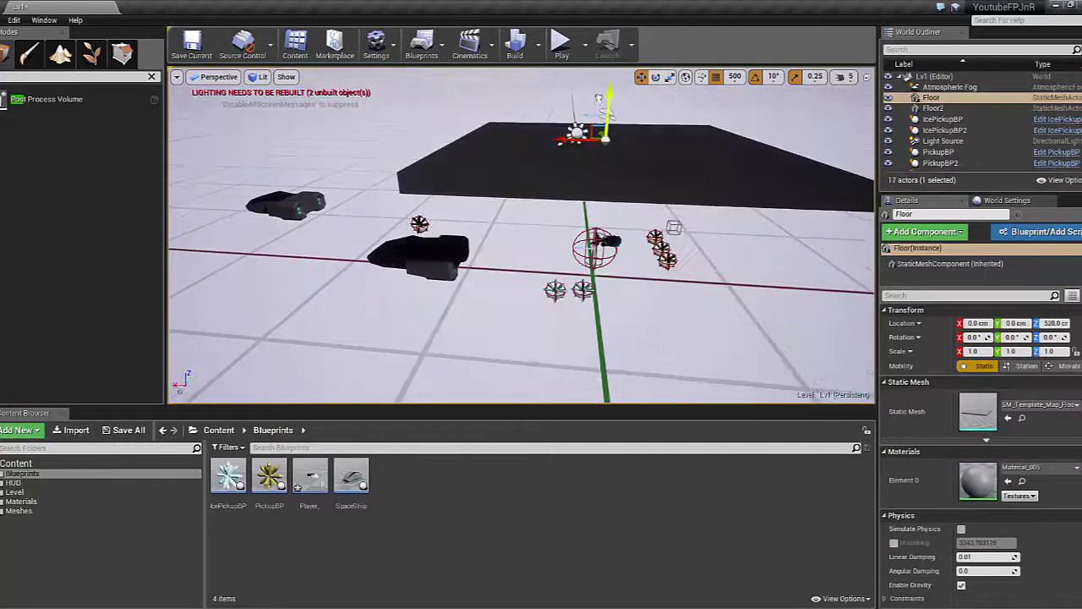
pyautogui.hotkey('ctrl', 'z')
pyautogui.click(597, 247)
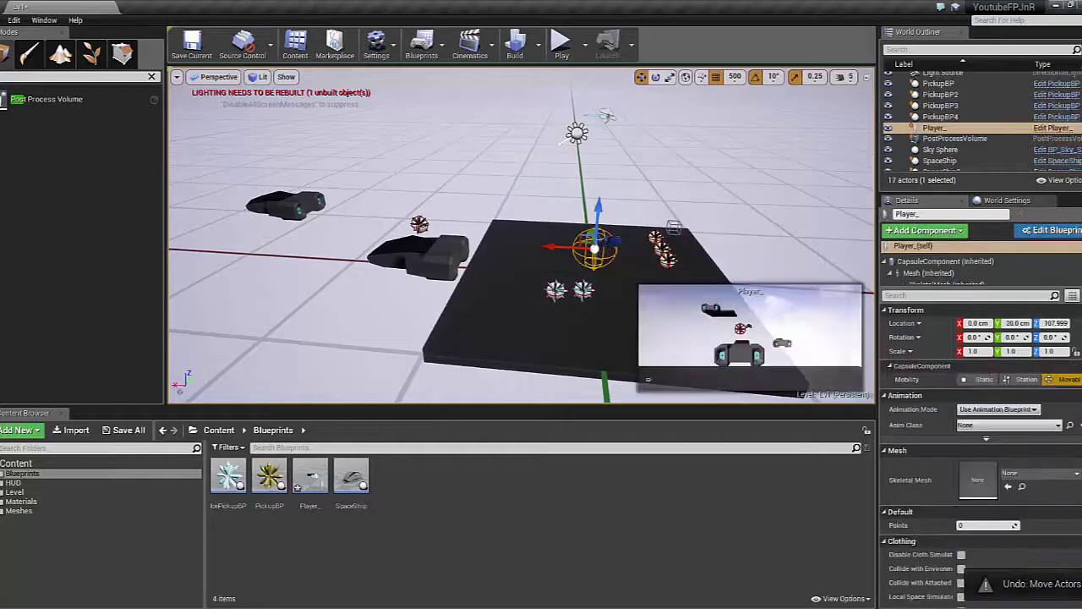
pyautogui.moveTo(598, 211); pyautogui.dragTo(600, 126)
# Move the Player_ ship along X to 2000 and along Y to -480
pyautogui.moveTo(592, 136); pyautogui.dragTo(582, 165, button='right')
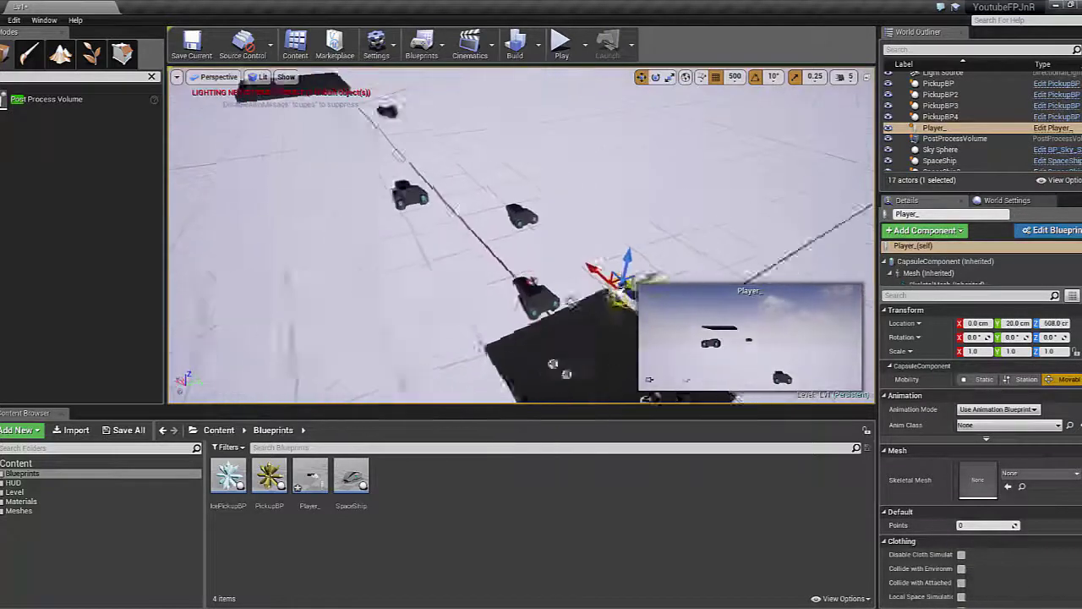
pyautogui.moveTo(582, 165); pyautogui.dragTo(311, 176)
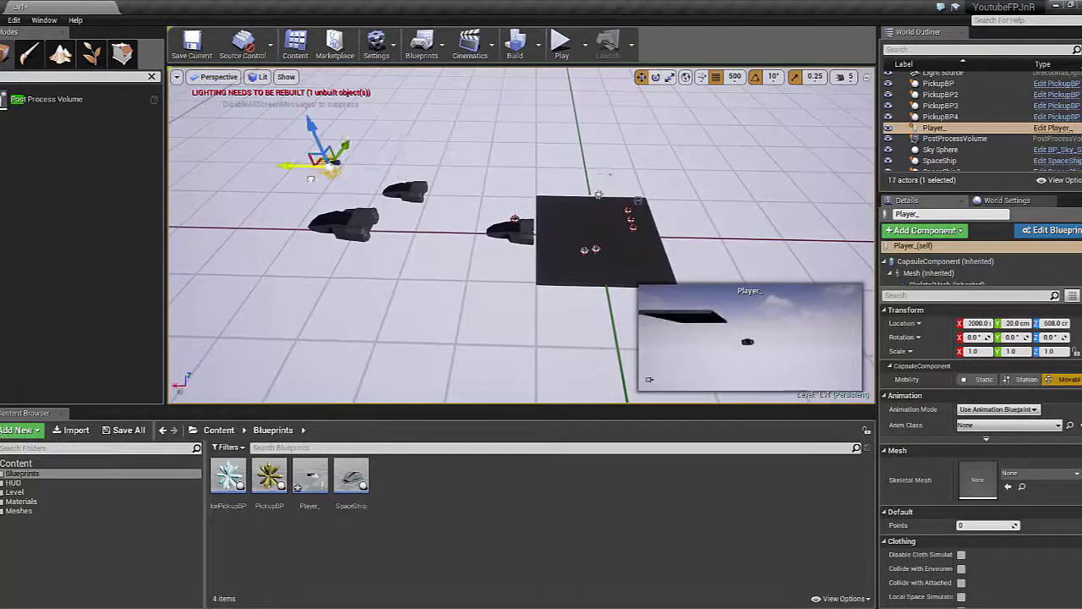
pyautogui.moveTo(319, 173); pyautogui.dragTo(475, 185, button='right')
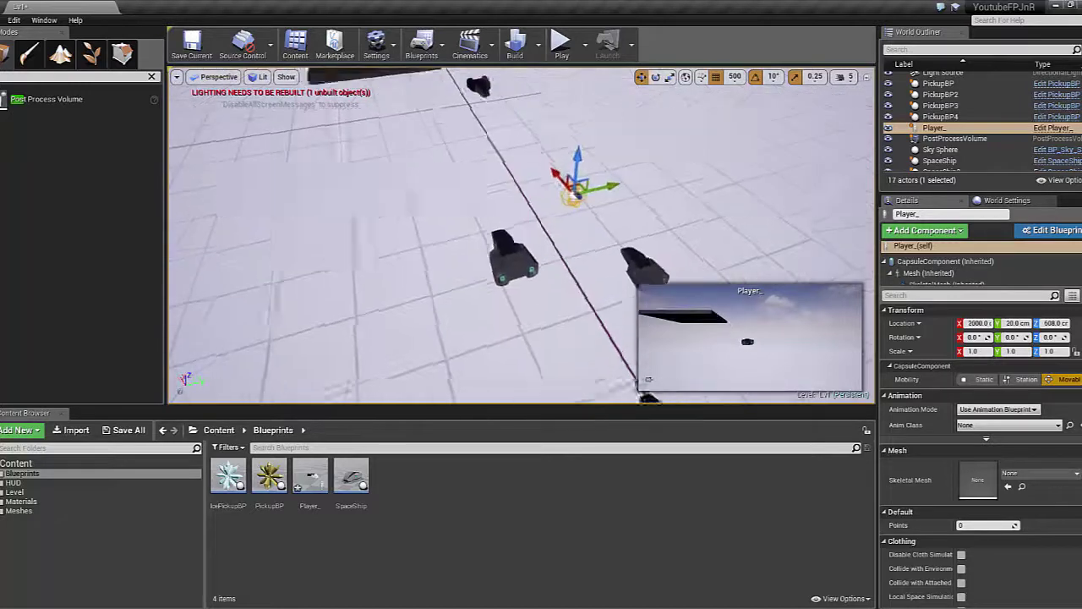
pyautogui.moveTo(474, 186); pyautogui.dragTo(399, 182)
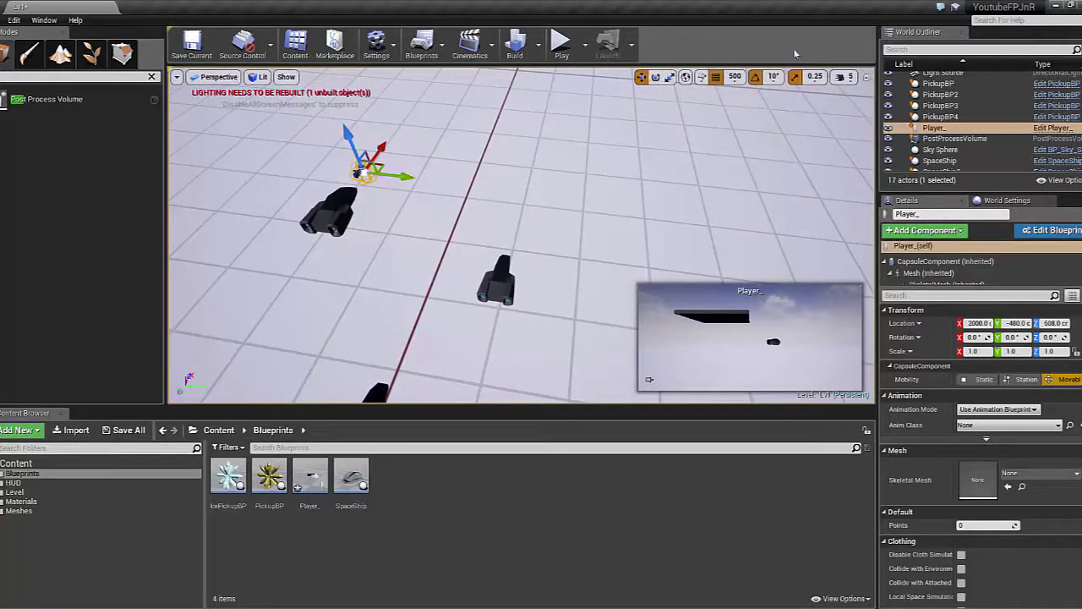
# With grid snap 10, nudge Player_ back to X 1780 and slightly along Y, then test play
pyautogui.click(735, 77)
pyautogui.click(742, 121)
pyautogui.moveTo(592, 211); pyautogui.dragTo(643, 220, button='right')
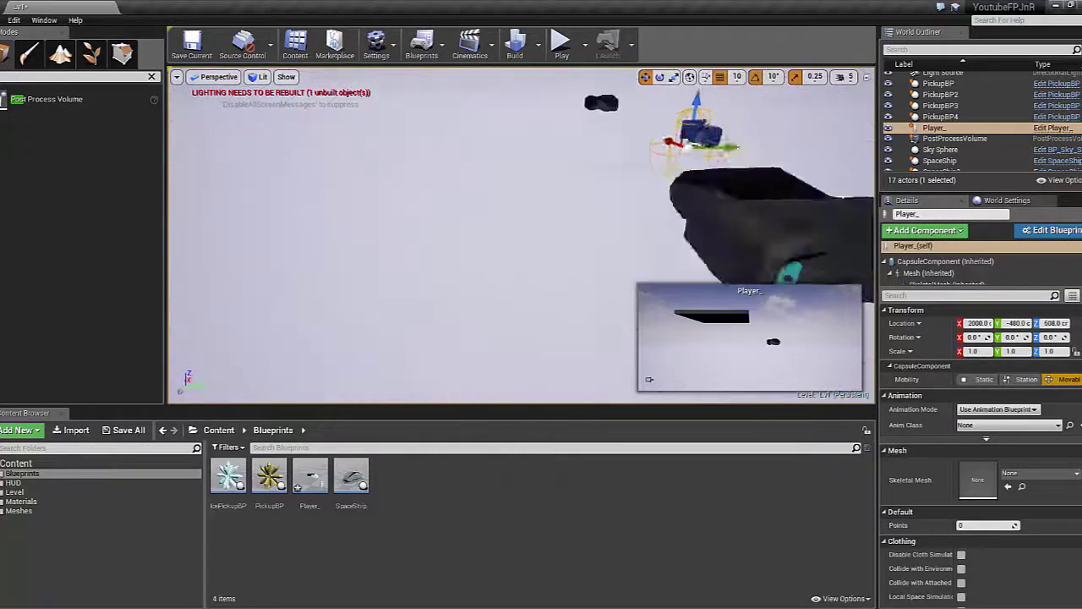
pyautogui.moveTo(483, 167); pyautogui.dragTo(491, 169, button='right')
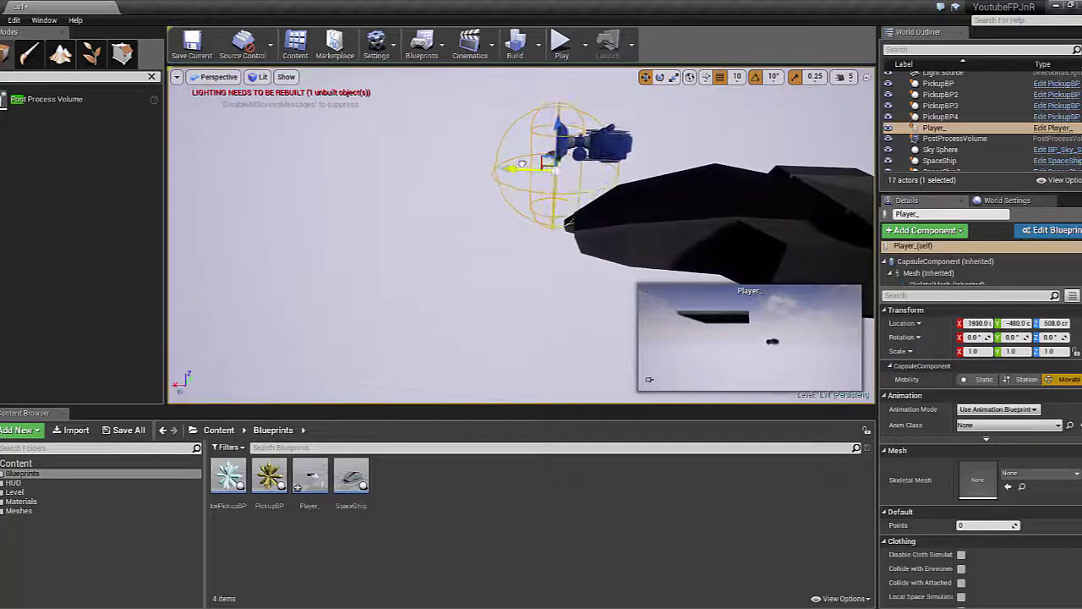
pyautogui.moveTo(522, 163); pyautogui.dragTo(592, 126)
pyautogui.scroll(-3, 592, 127)
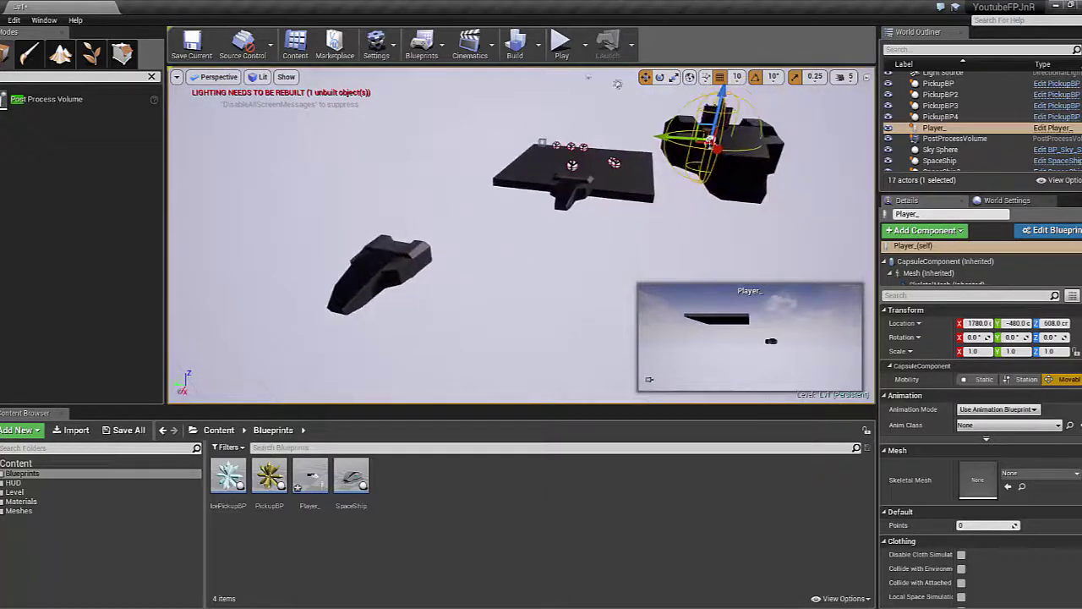
pyautogui.moveTo(681, 137); pyautogui.dragTo(706, 140)
pyautogui.hotkey('alt', 'p')
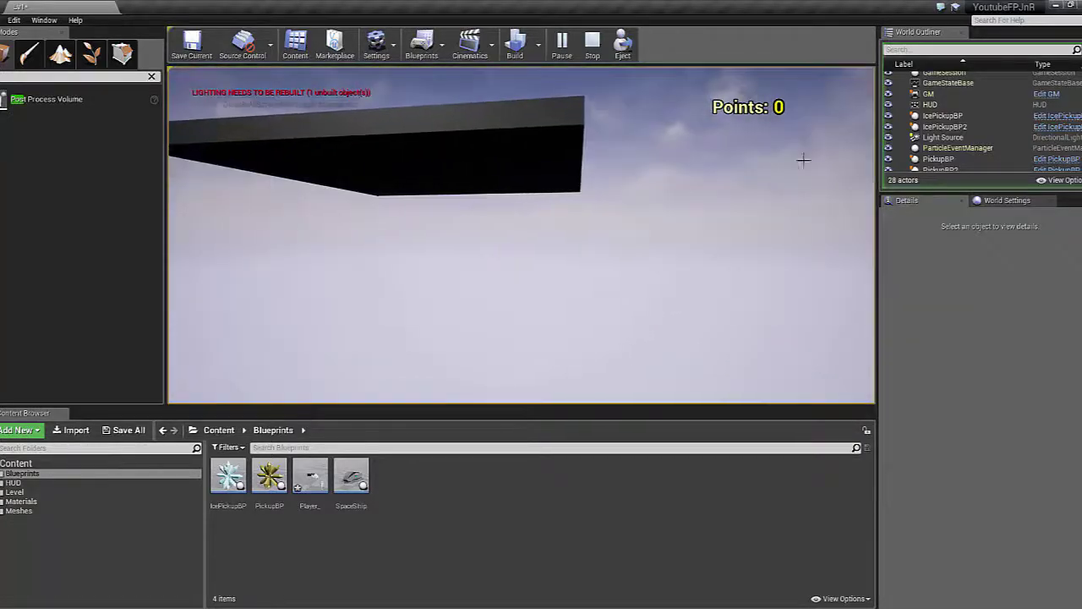
# Stop the test play at 0 points
pyautogui.press('Escape')
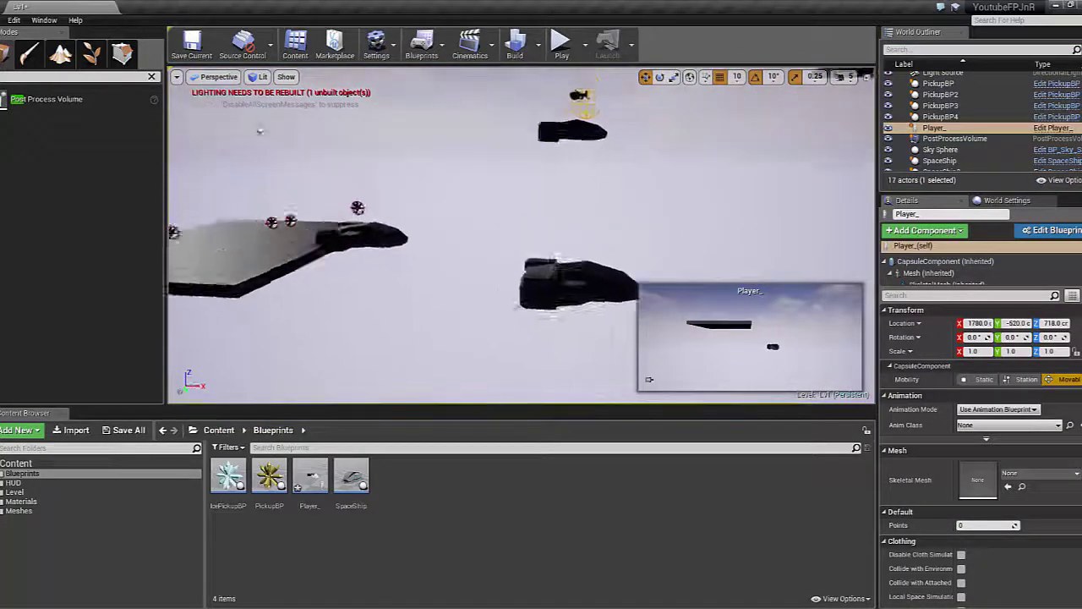
# Select SpaceShip4, undo the last actor move, and set the grid snap size to 500
pyautogui.click(571, 257)
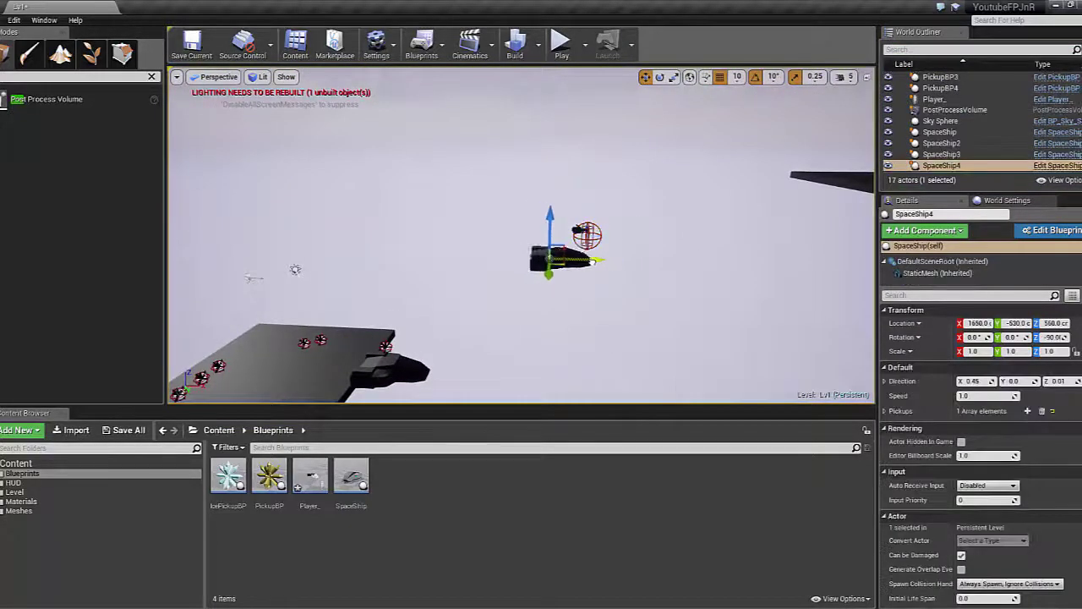
pyautogui.hotkey('ctrl', 'z')
pyautogui.click(736, 77)
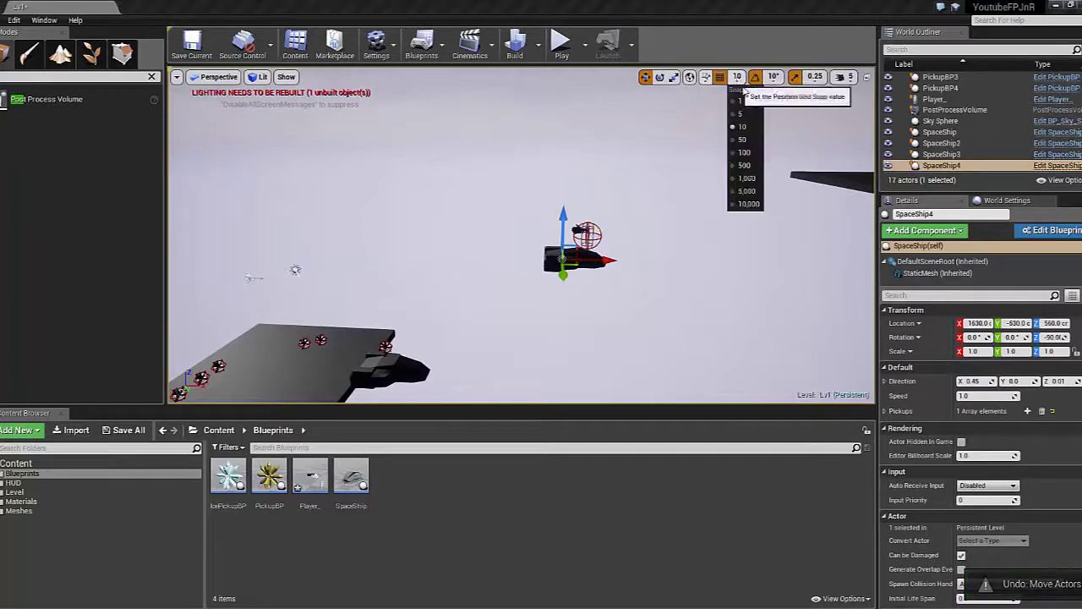
pyautogui.click(744, 152)
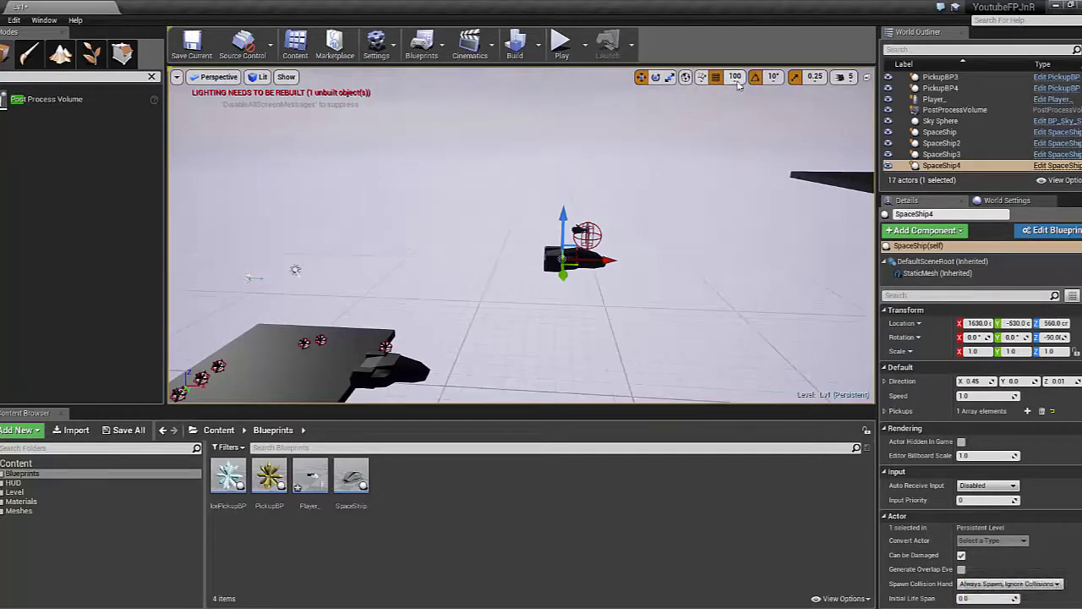
pyautogui.click(736, 77)
pyautogui.click(723, 175)
# Move Player_ and SpaceShip4 together back along X, then start a test play
pyautogui.keyDown('ctrl'); pyautogui.click(586, 235); pyautogui.keyUp('ctrl')
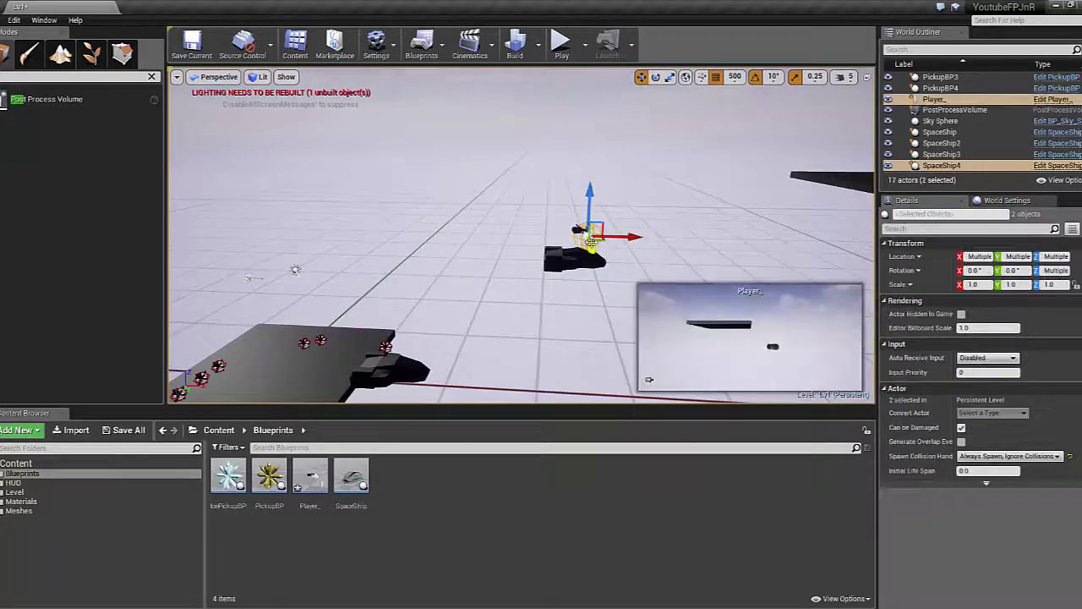
pyautogui.click(586, 235)
pyautogui.keyDown('ctrl'); pyautogui.click(548, 264); pyautogui.keyUp('ctrl')
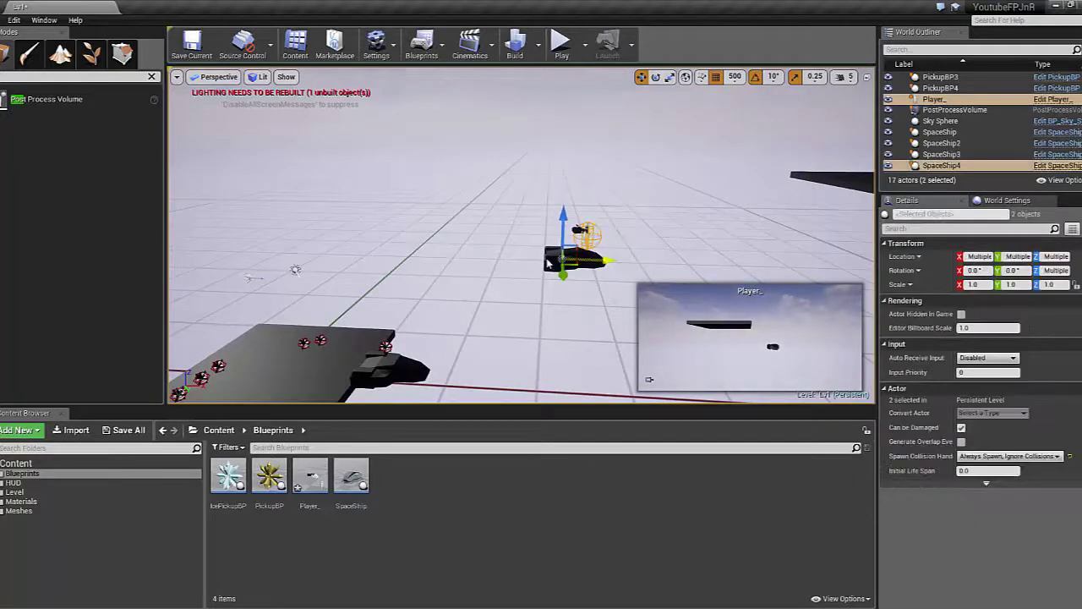
pyautogui.moveTo(609, 260); pyautogui.dragTo(537, 259)
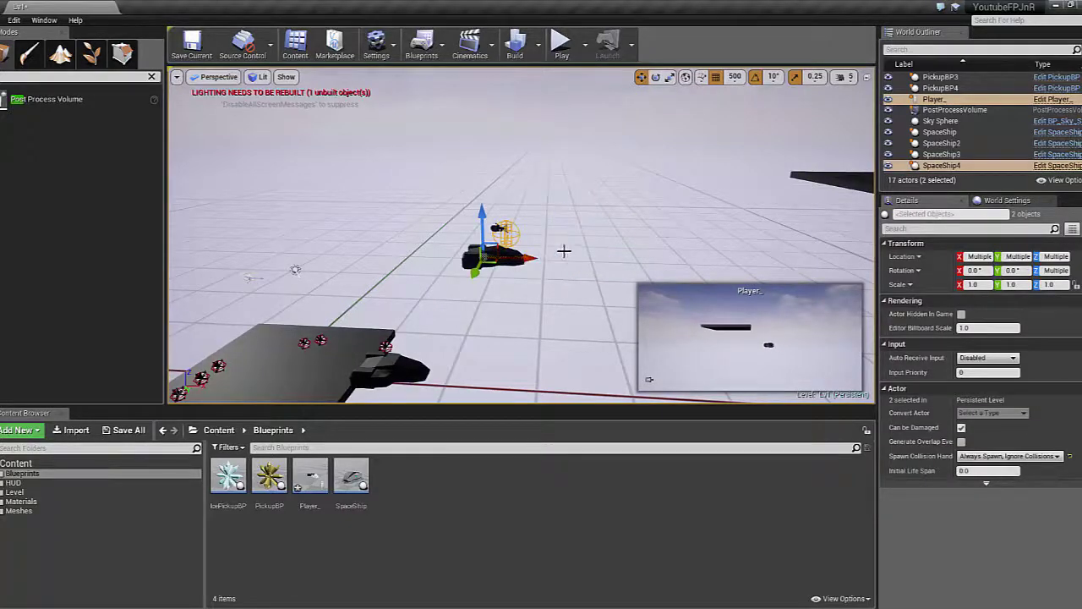
pyautogui.rightClick(564, 250)
pyautogui.click(583, 258)
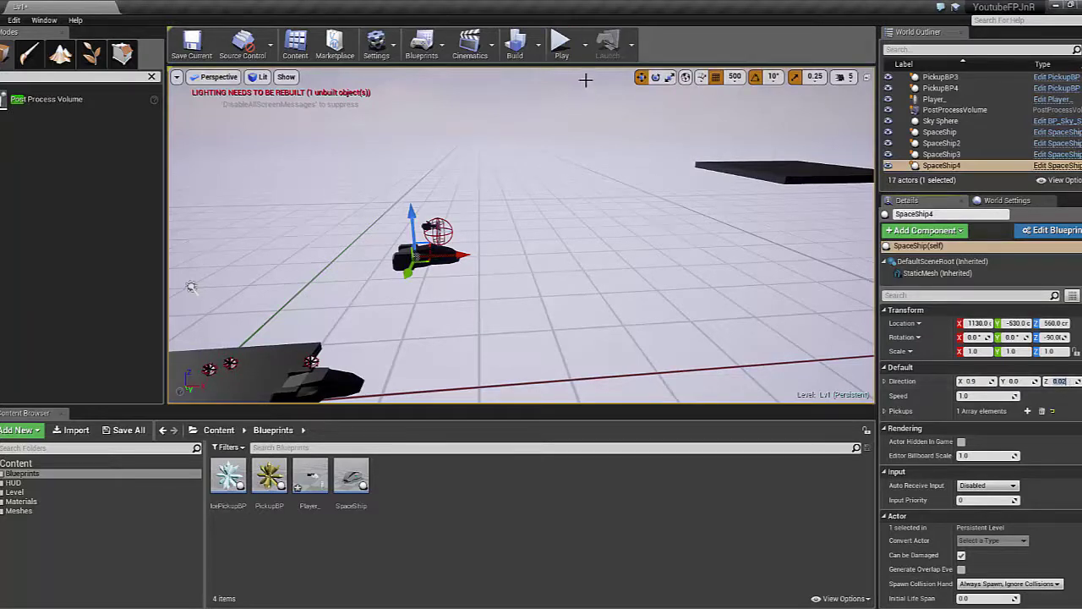
pyautogui.click(562, 42)
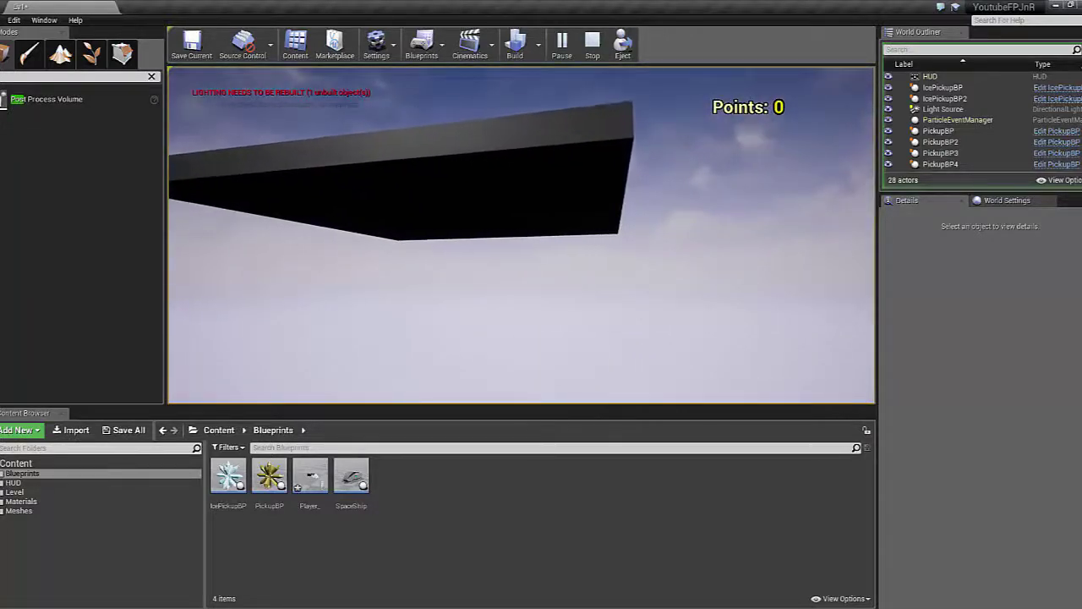
# Stop the test play at 0 points and return to editing
pyautogui.press('Escape')
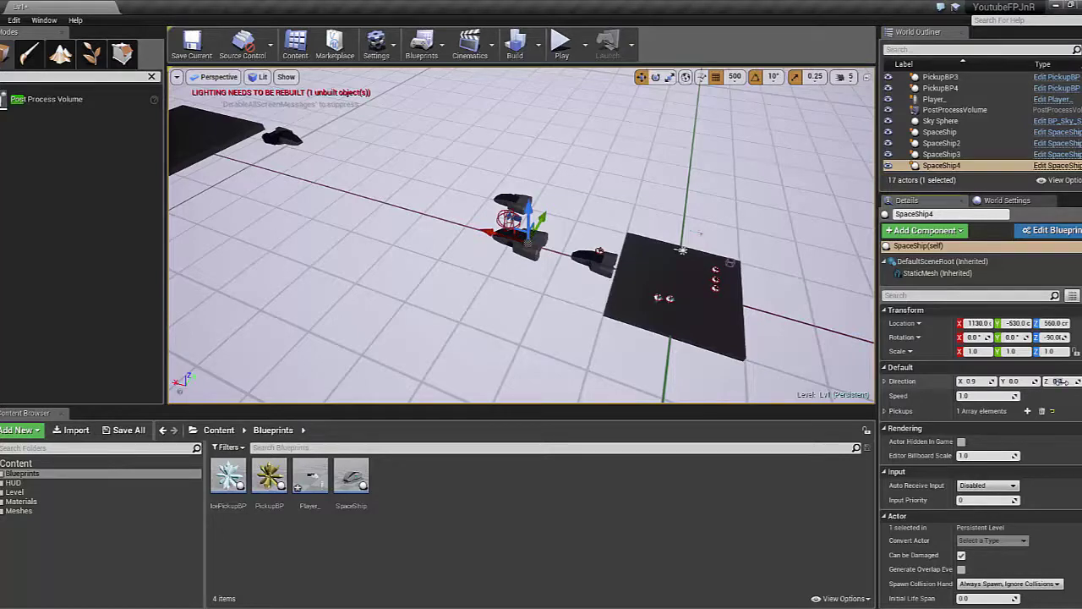
# Select SpaceShip4 and undo its Direction Z edit
pyautogui.moveTo(682, 250); pyautogui.dragTo(482, 190, button='right')
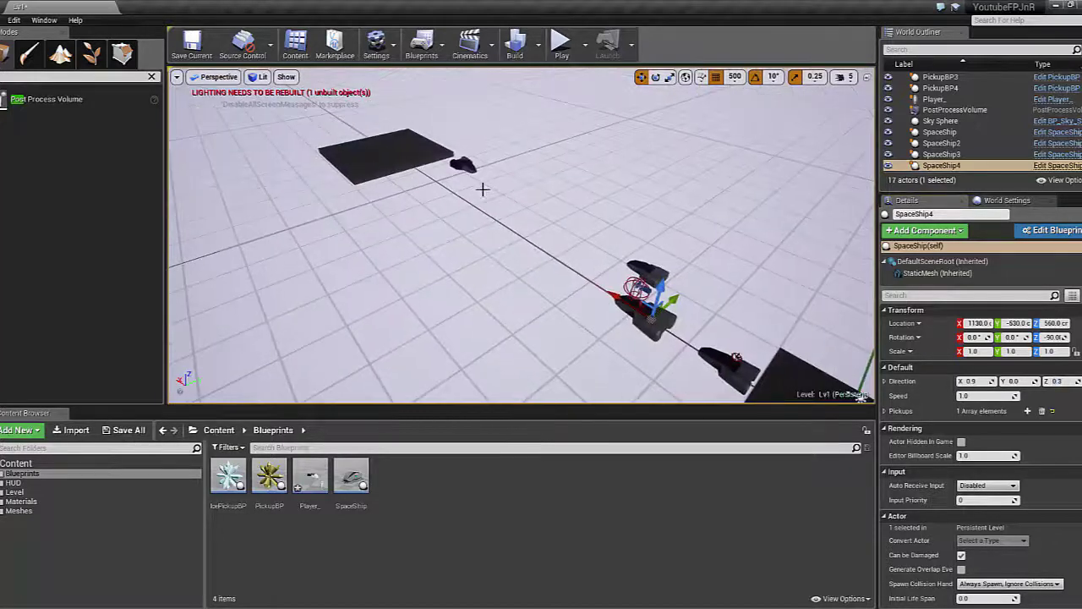
pyautogui.click(387, 150)
pyautogui.click(657, 316)
pyautogui.hotkey('ctrl', 'z')
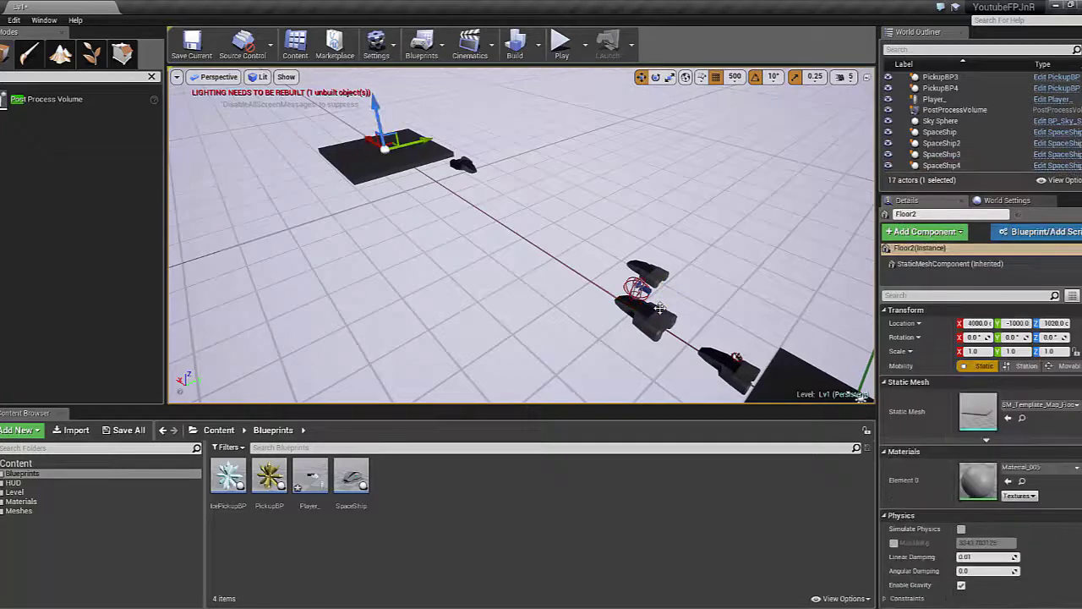
pyautogui.click(656, 315)
pyautogui.hotkey('ctrl', 'z')
pyautogui.hotkey('ctrl', 'z')
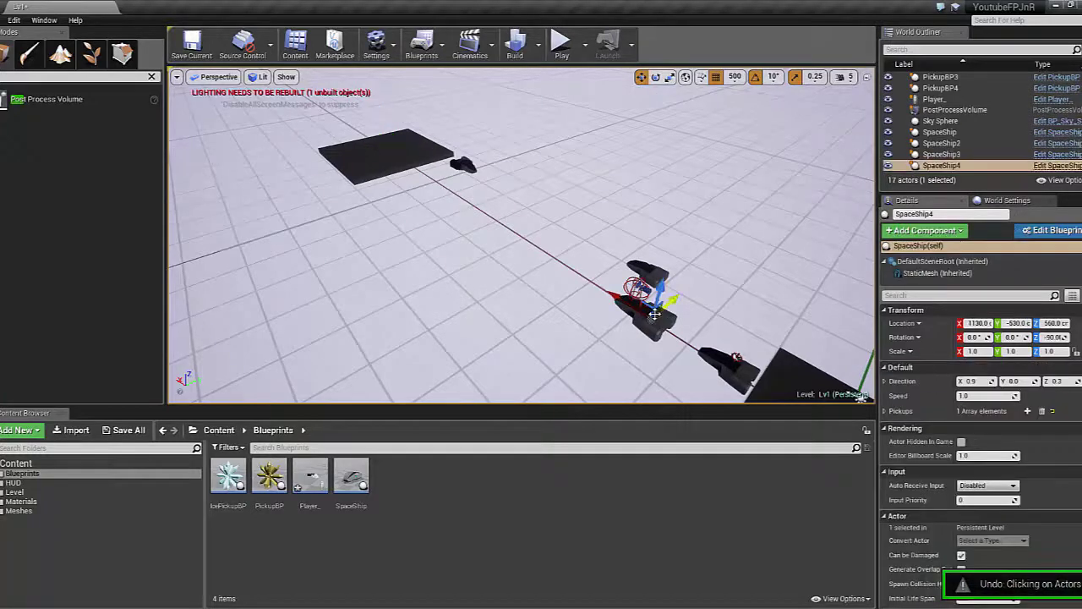
pyautogui.hotkey('ctrl', 'z')
# With grid snap 100, lower Floor2 along Z to 920 and start a test play
pyautogui.click(387, 135)
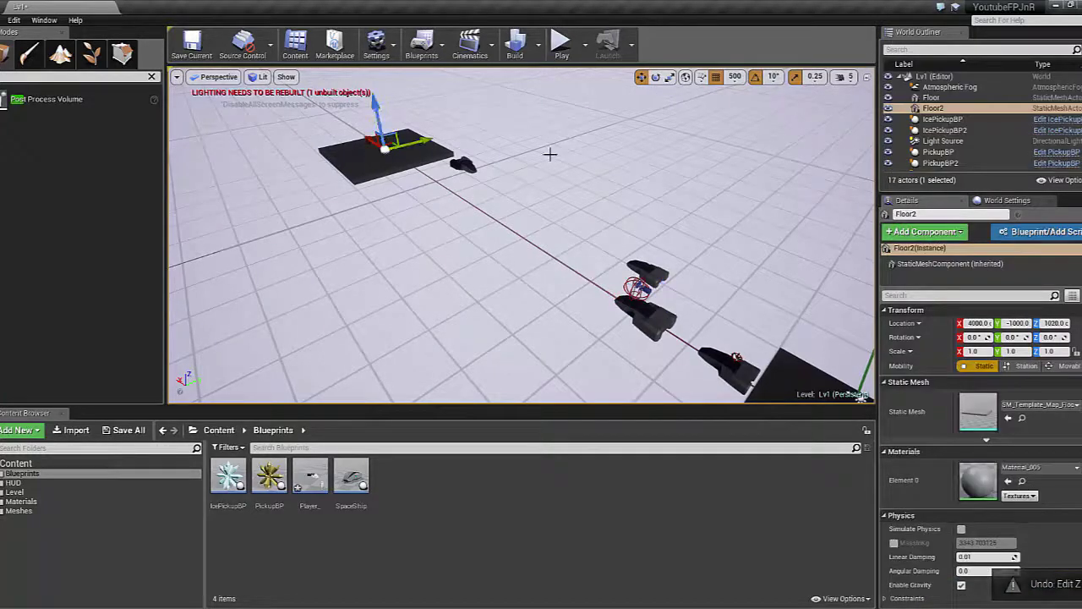
pyautogui.click(737, 78)
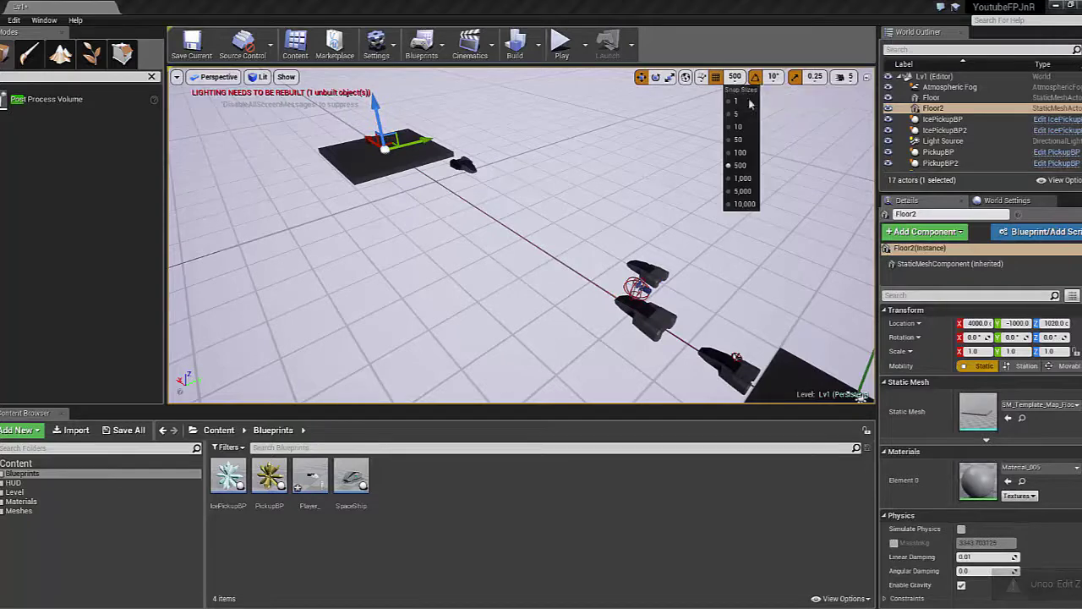
pyautogui.click(745, 154)
pyautogui.moveTo(376, 108); pyautogui.dragTo(378, 122)
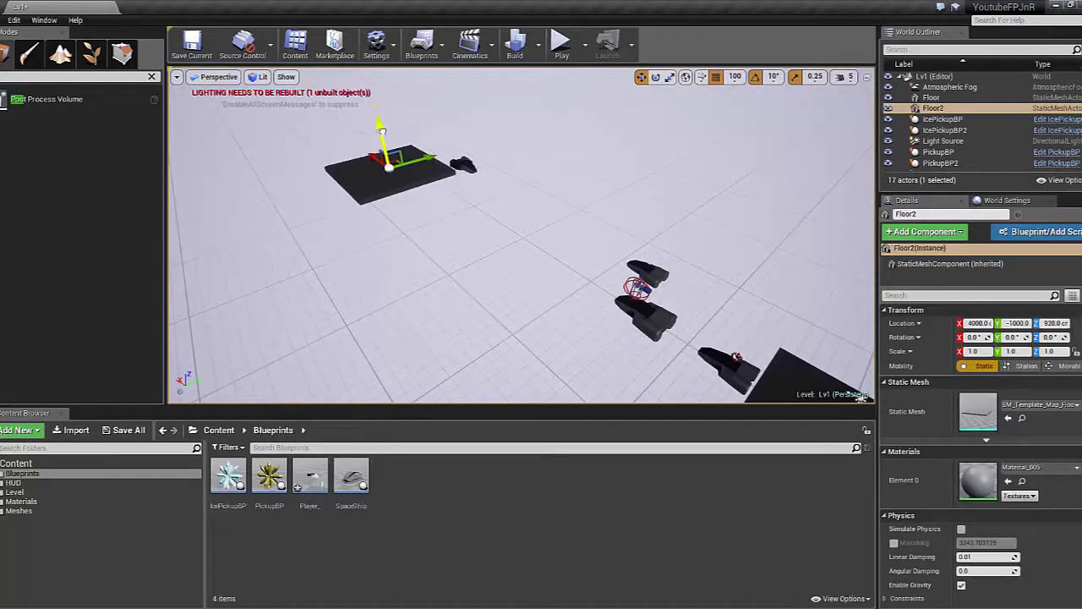
pyautogui.click(561, 43)
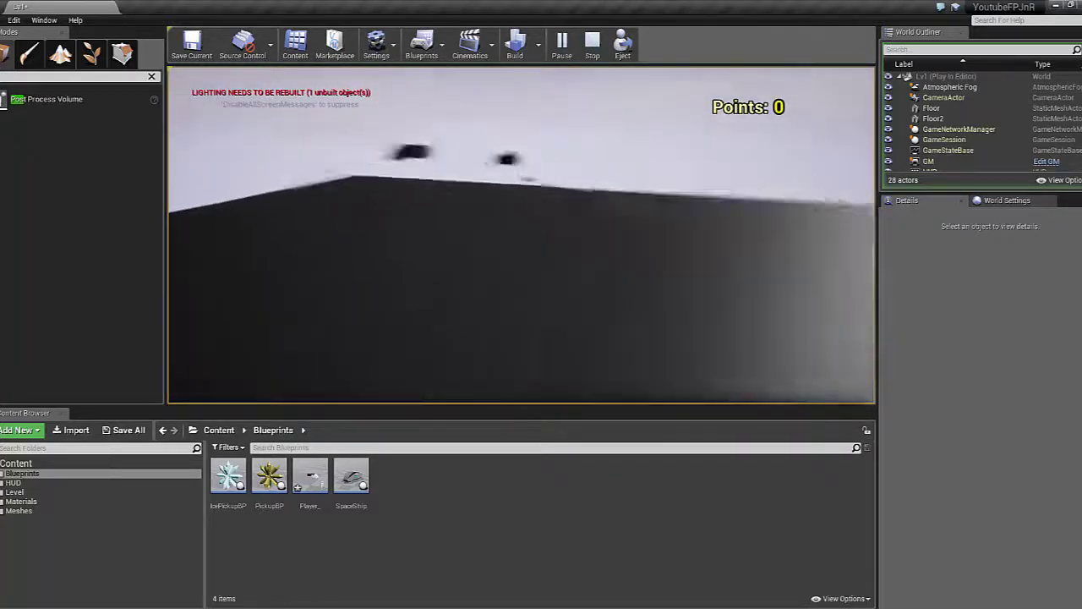
# Stop the test play and look around the level toward the platform
pyautogui.press('Escape')
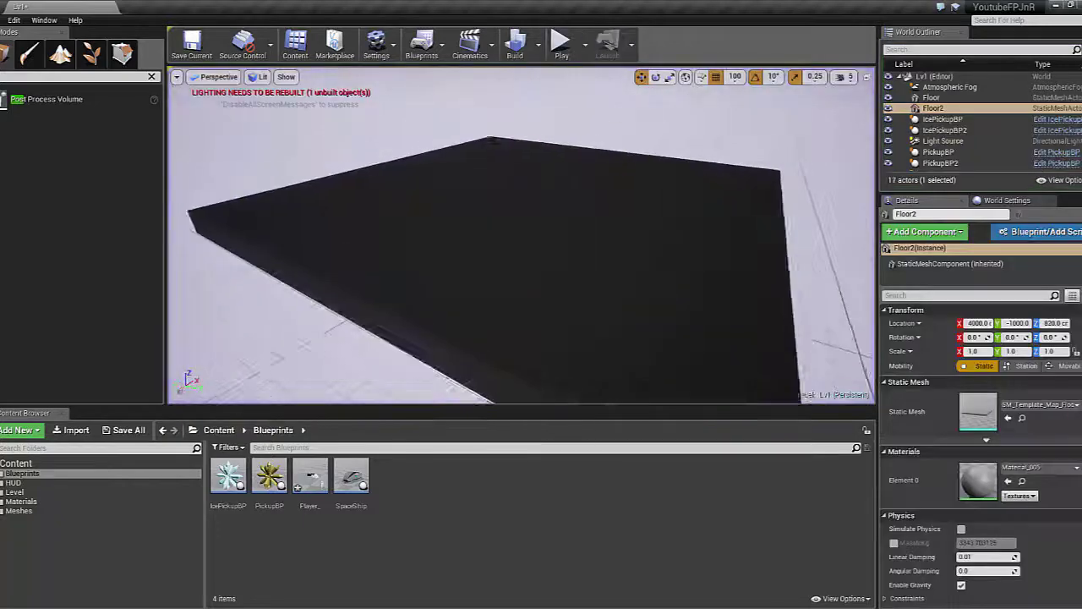
pyautogui.moveTo(573, 250)
pyautogui.mouseDown(button='right')
pyautogui.moveTo(592, 254)
pyautogui.moveTo(526, 230)
pyautogui.mouseUp(button='right')
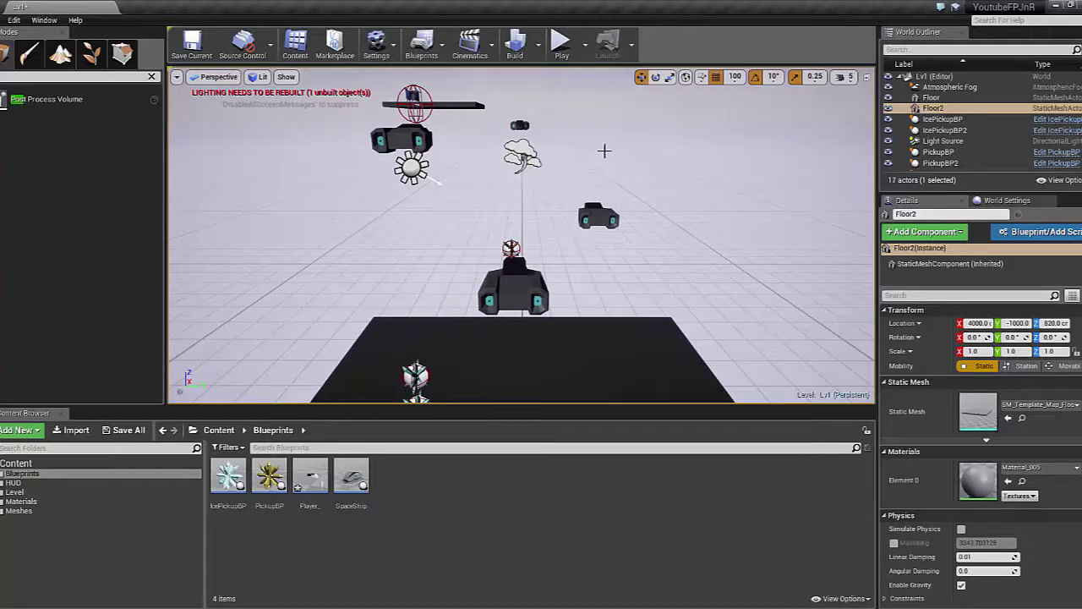
pyautogui.moveTo(604, 150); pyautogui.dragTo(604, 150, button='right')
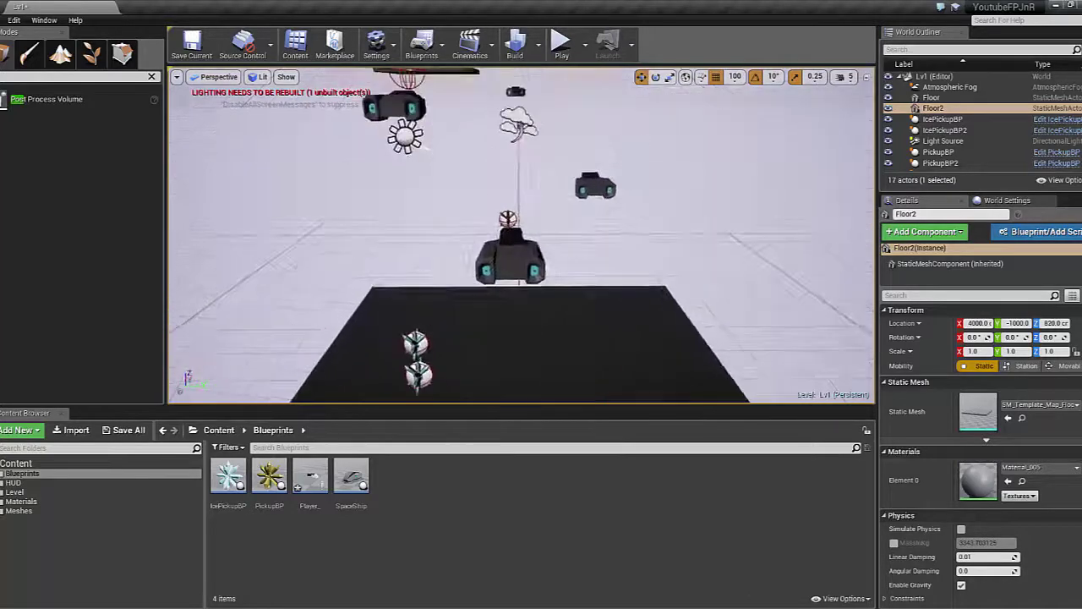
# Run another quick playtest, then focus the view on the black Floor2 platform
pyautogui.click(561, 42)
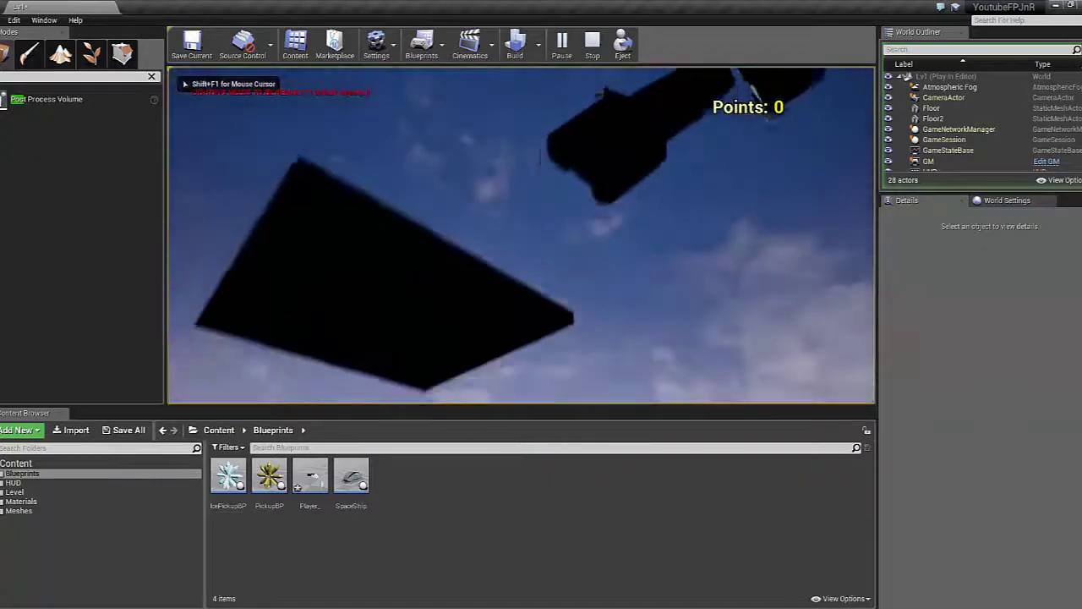
pyautogui.press('Escape')
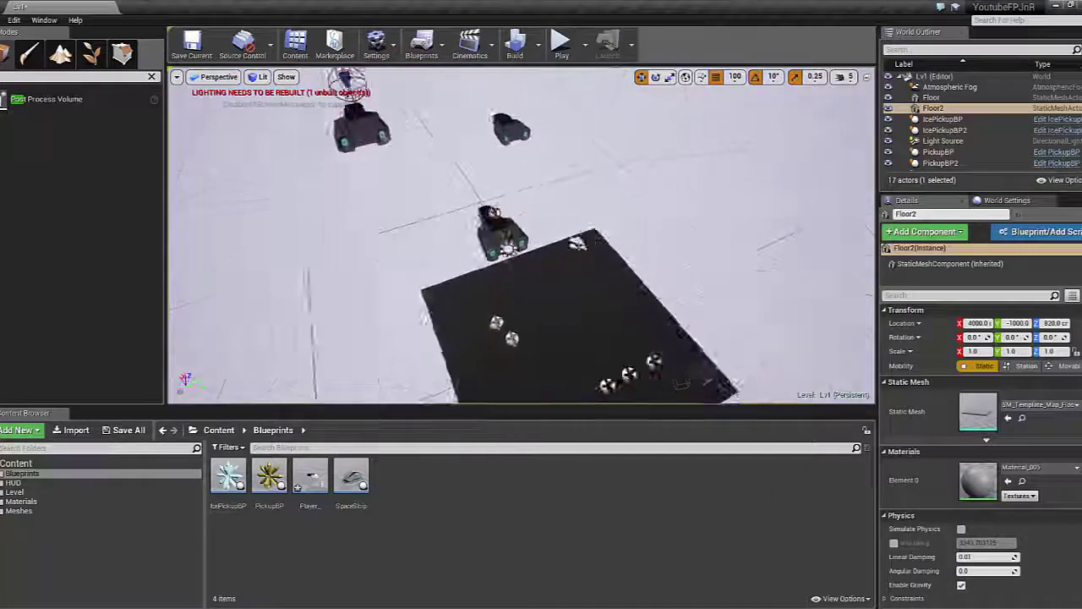
pyautogui.press('f')
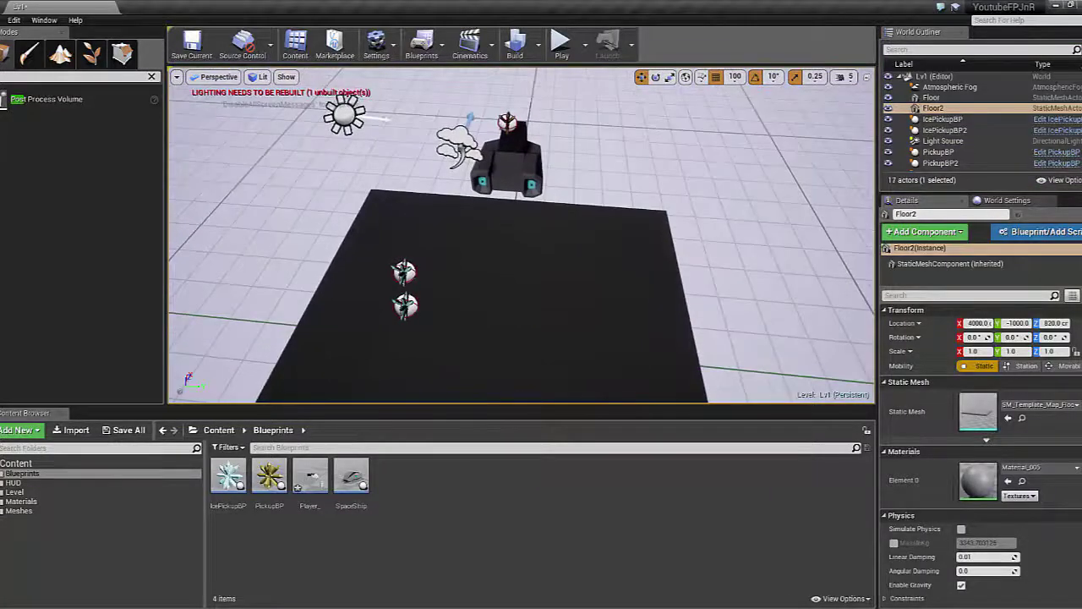
pyautogui.moveTo(522, 253); pyautogui.dragTo(388, 510, button='right')
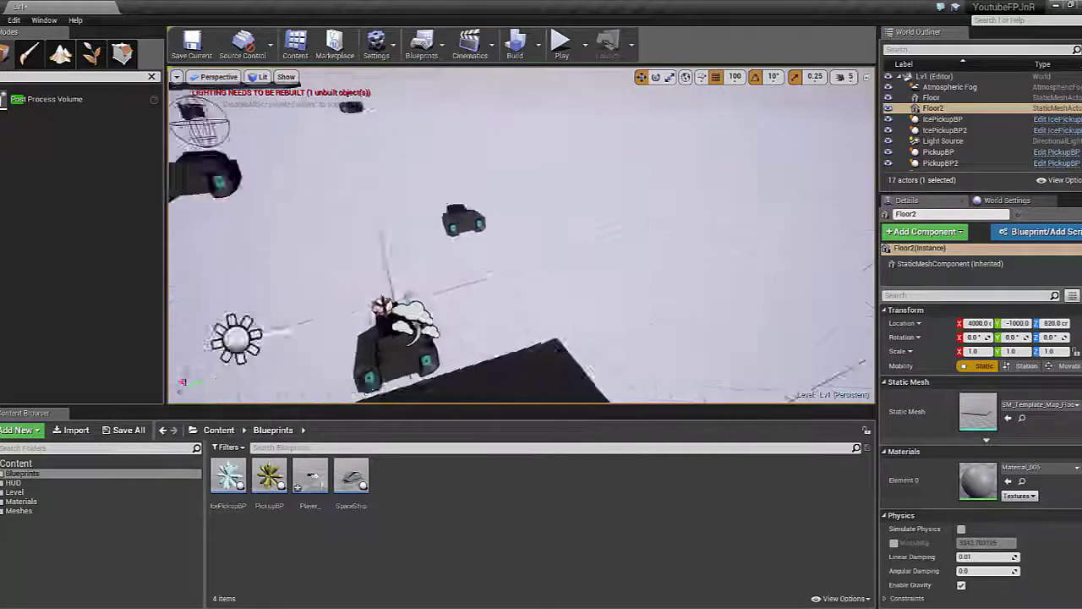
# Create an Actor-based Blueprint class 'DestroyLayer' in Blueprints and open it in the Blueprint editor
pyautogui.rightClick(509, 512)
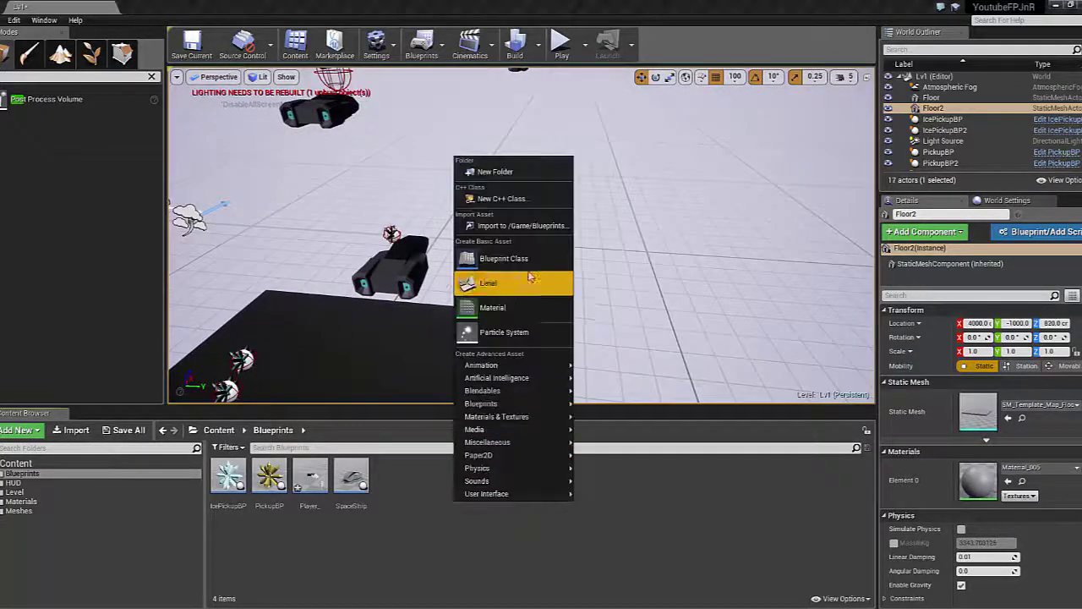
pyautogui.click(504, 246)
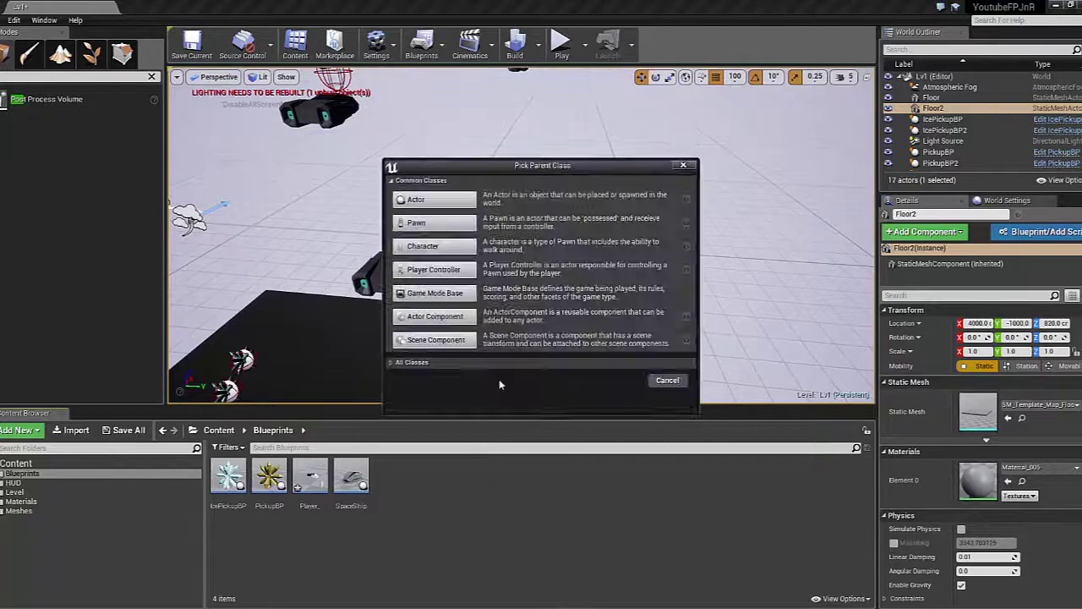
pyautogui.click(435, 200)
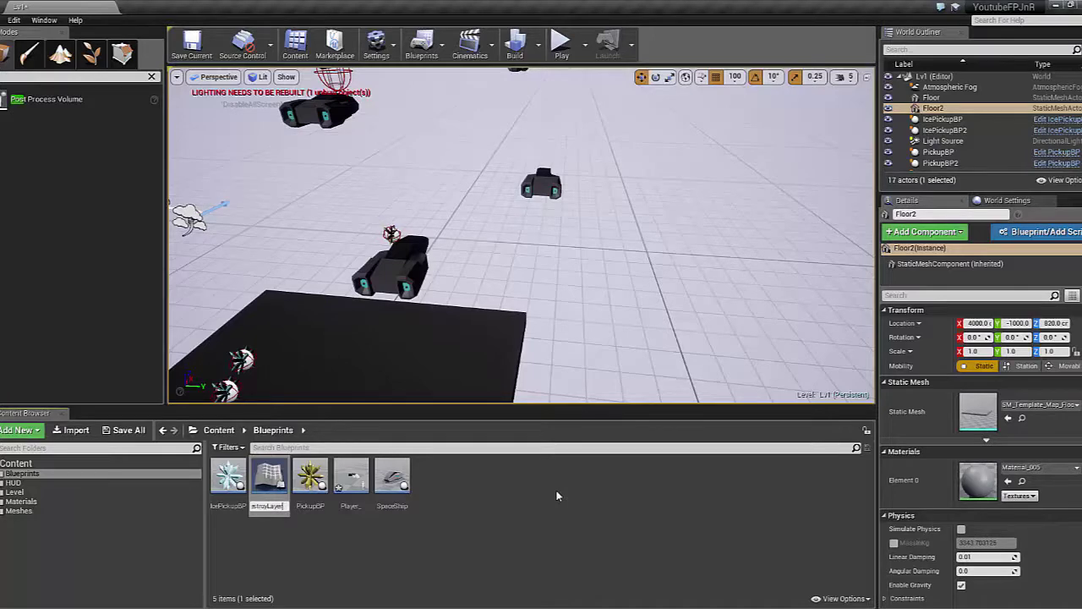
pyautogui.press('Return')
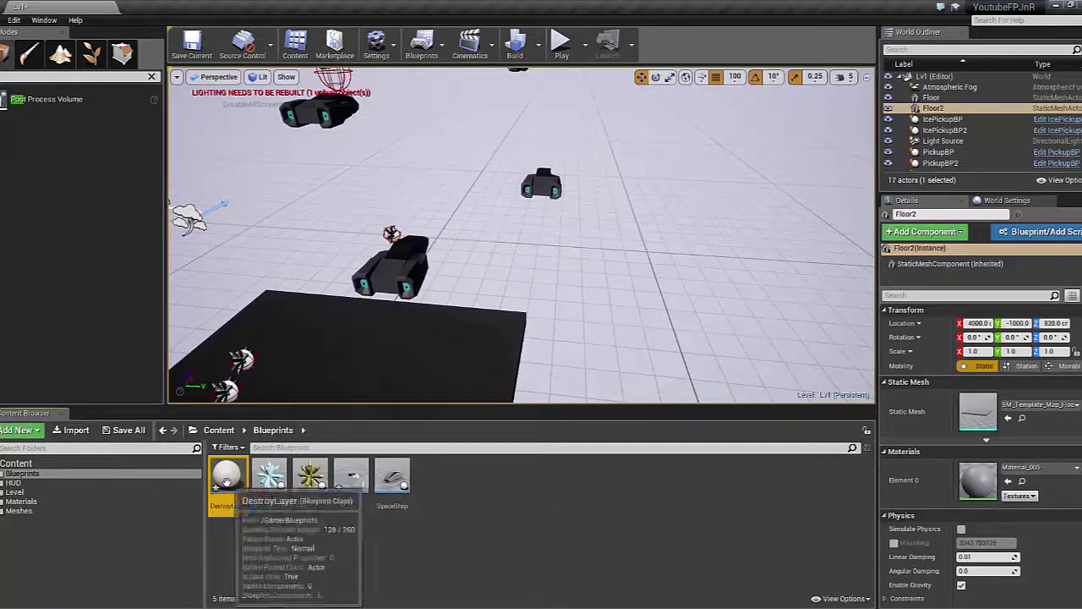
pyautogui.doubleClick(225, 479)
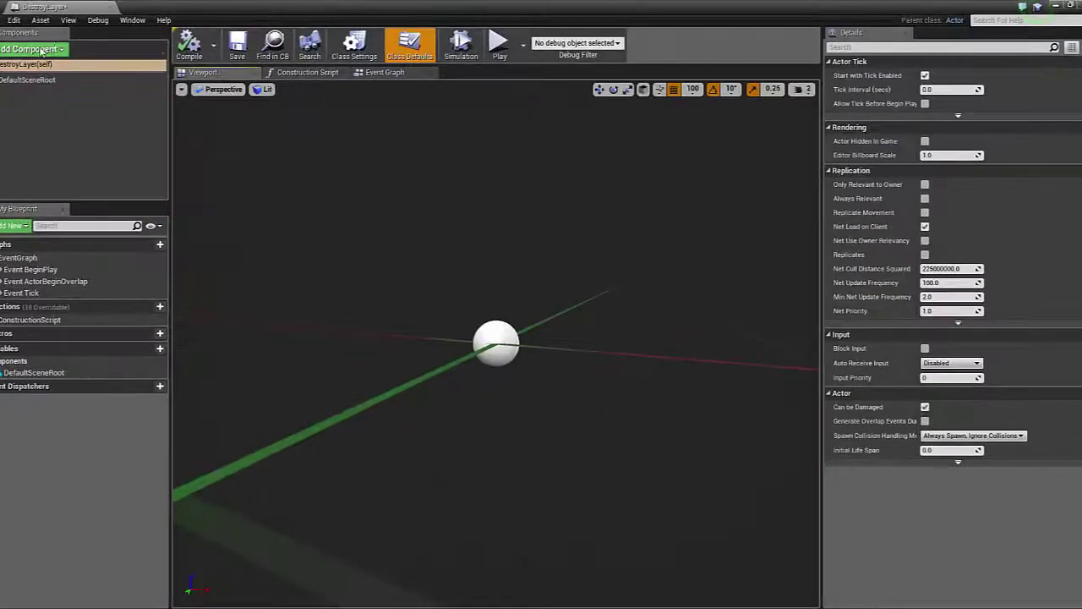
# Add a Box Collision component to the DestroyLayer blueprint
pyautogui.click(42, 50)
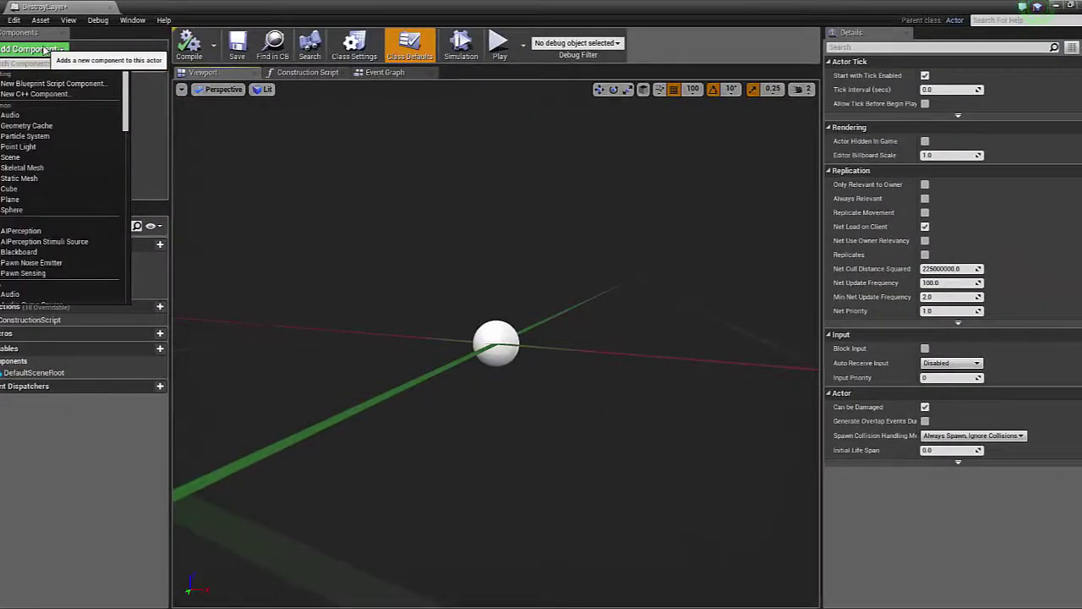
pyautogui.write('box')
pyautogui.click(44, 82)
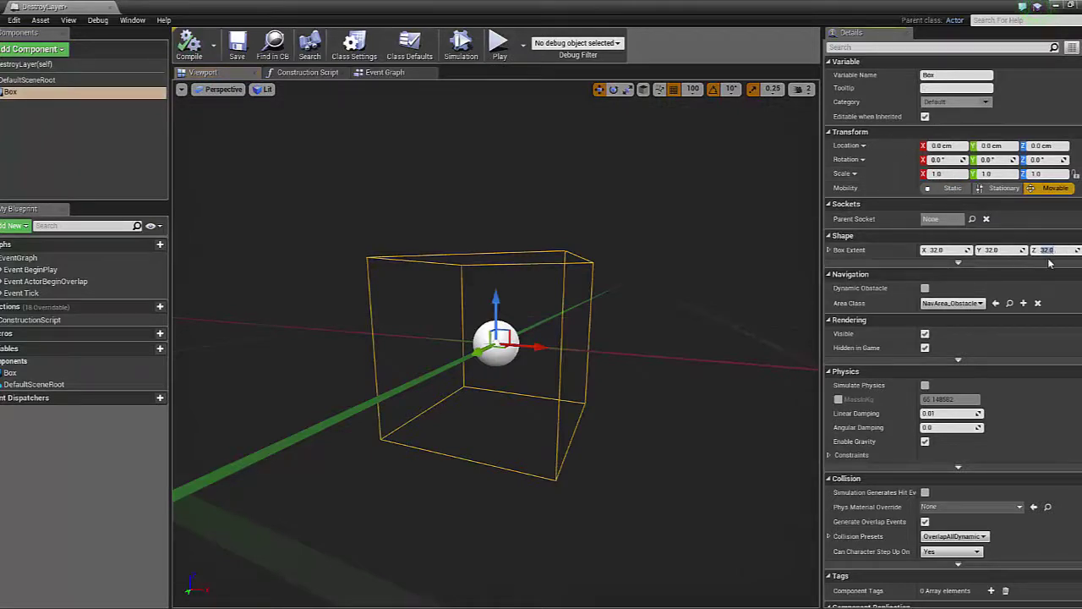
pyautogui.moveTo(549, 332); pyautogui.dragTo(609, 346)
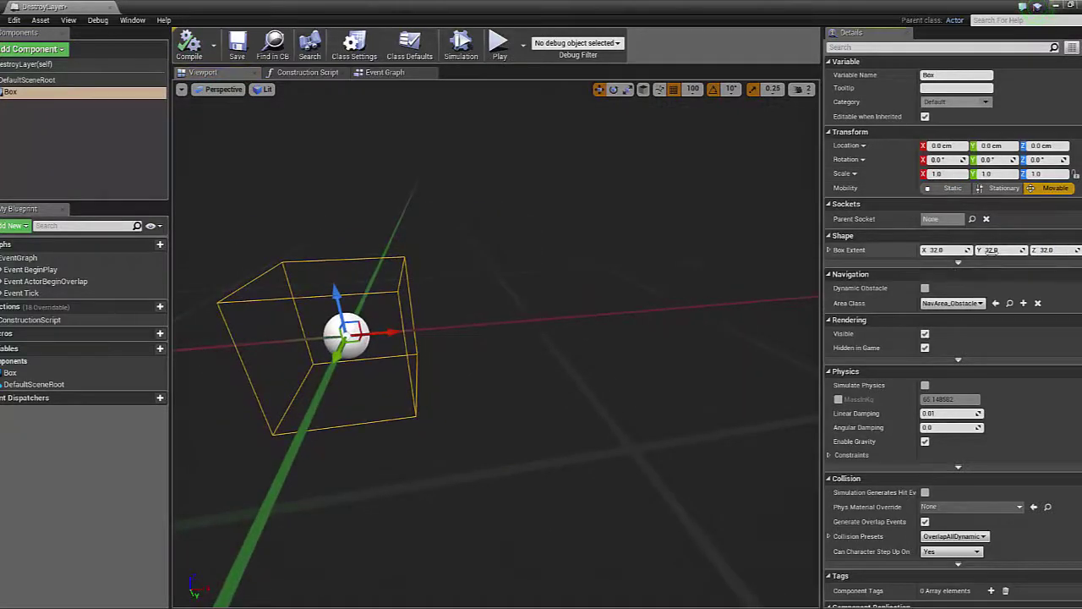
# Set the box's Extent X and Y to 320
pyautogui.write('320')
pyautogui.press('Return')
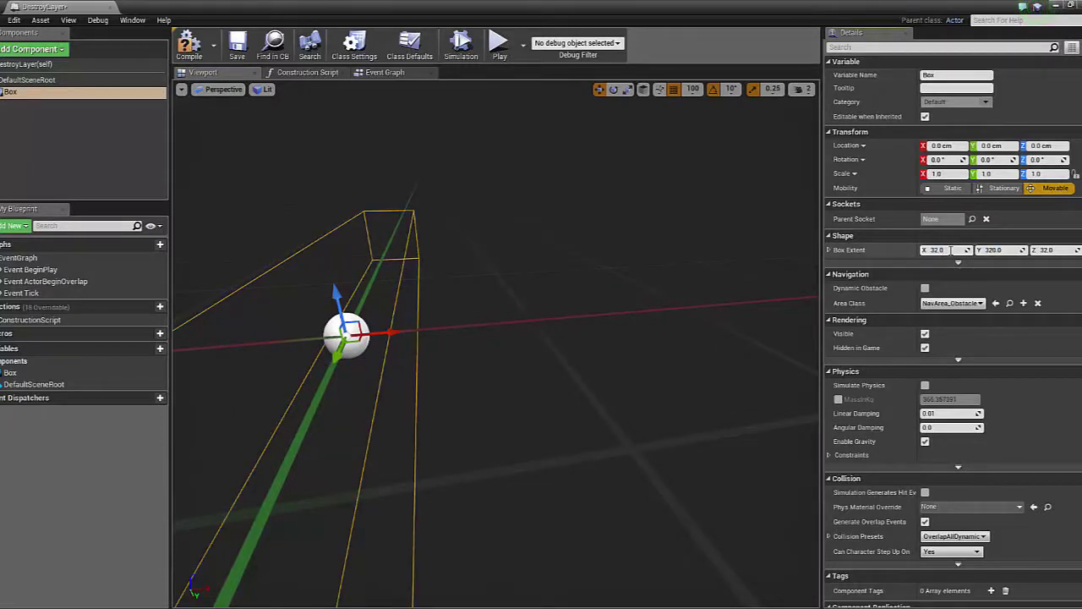
pyautogui.write('320')
pyautogui.press('Return')
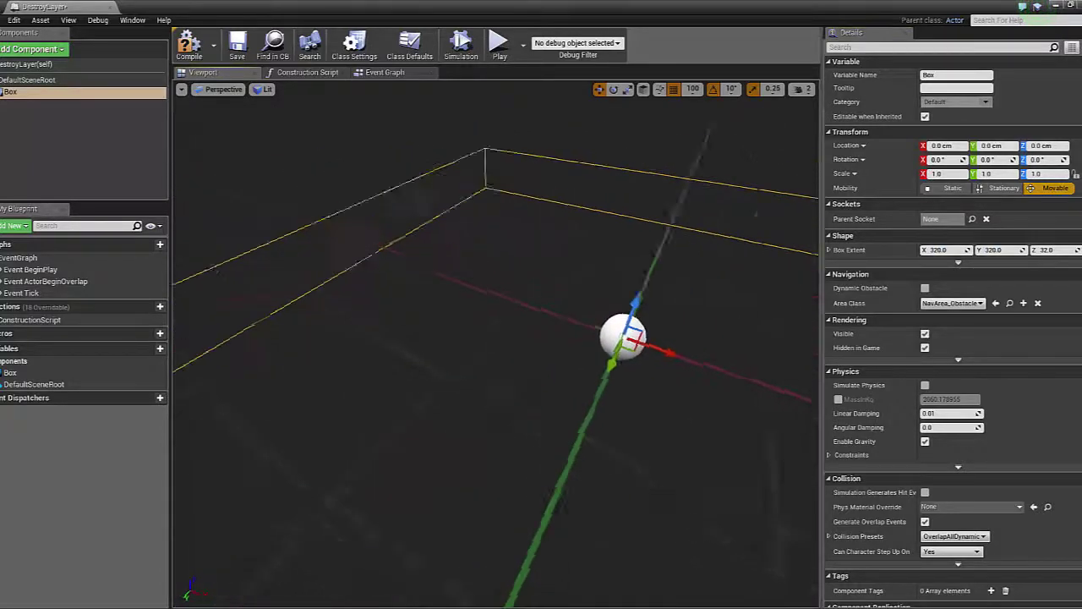
pyautogui.moveTo(286, 93); pyautogui.dragTo(286, 82, button='right')
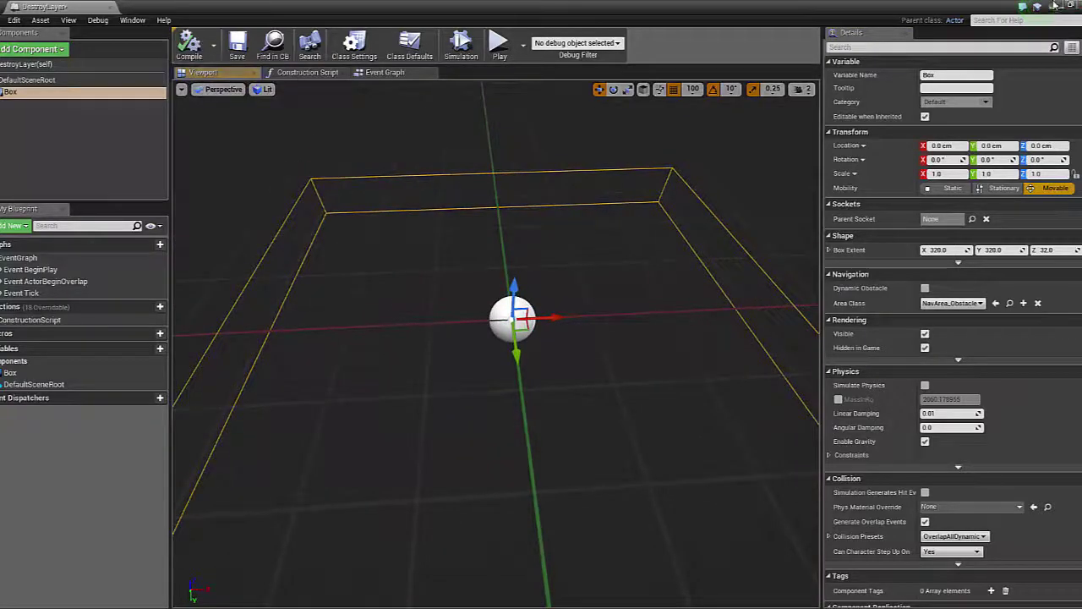
# Place a DestroyLayer actor in the level, then undo the placement
pyautogui.click(1070, 5)
pyautogui.moveTo(229, 478); pyautogui.dragTo(448, 306)
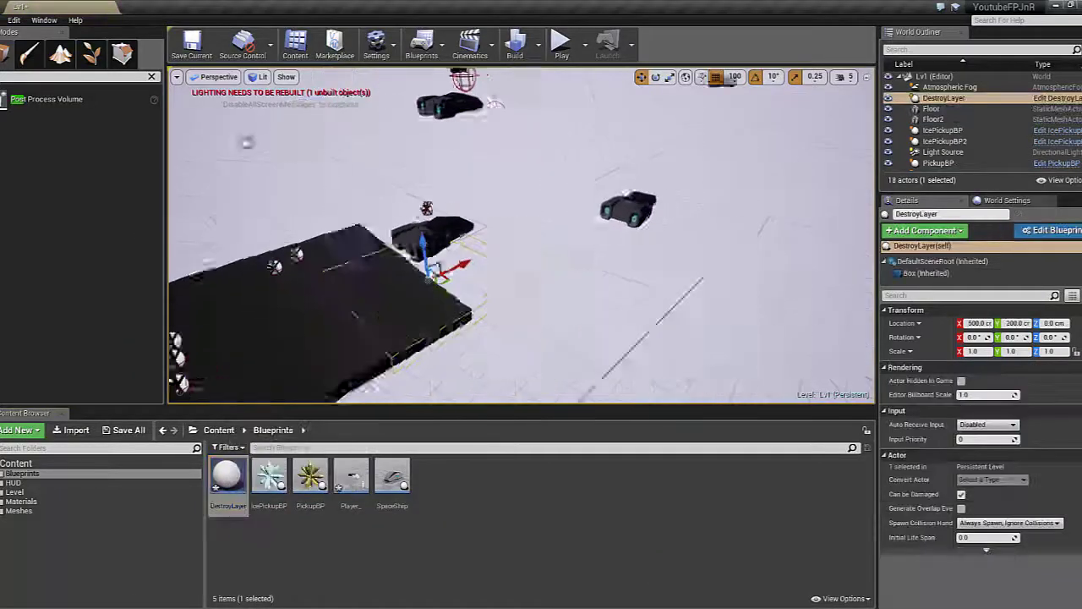
pyautogui.moveTo(449, 306); pyautogui.dragTo(587, 297, button='right')
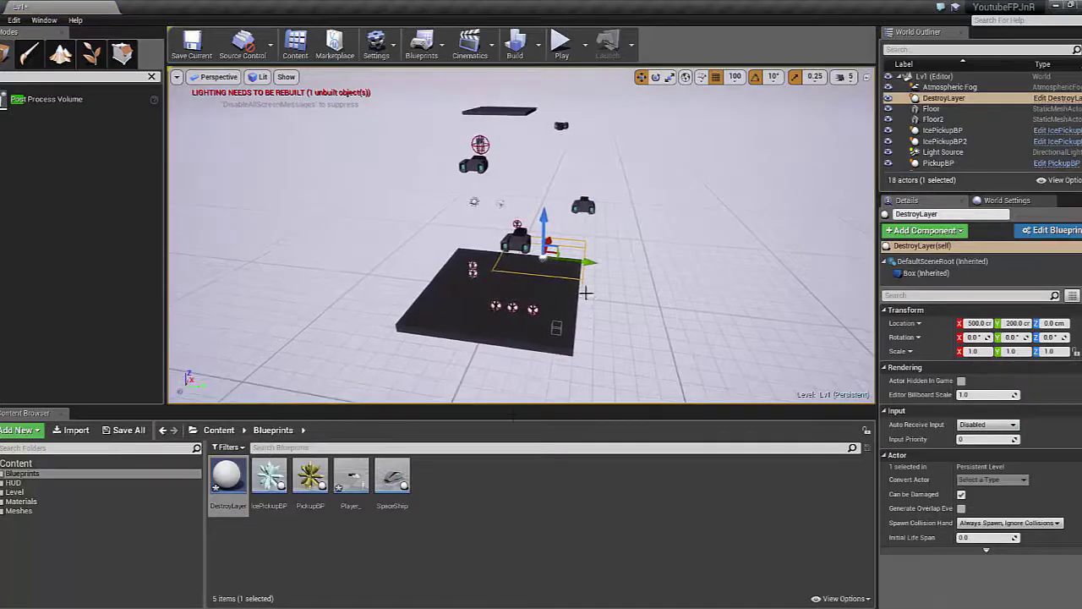
pyautogui.hotkey('ctrl', 'z')
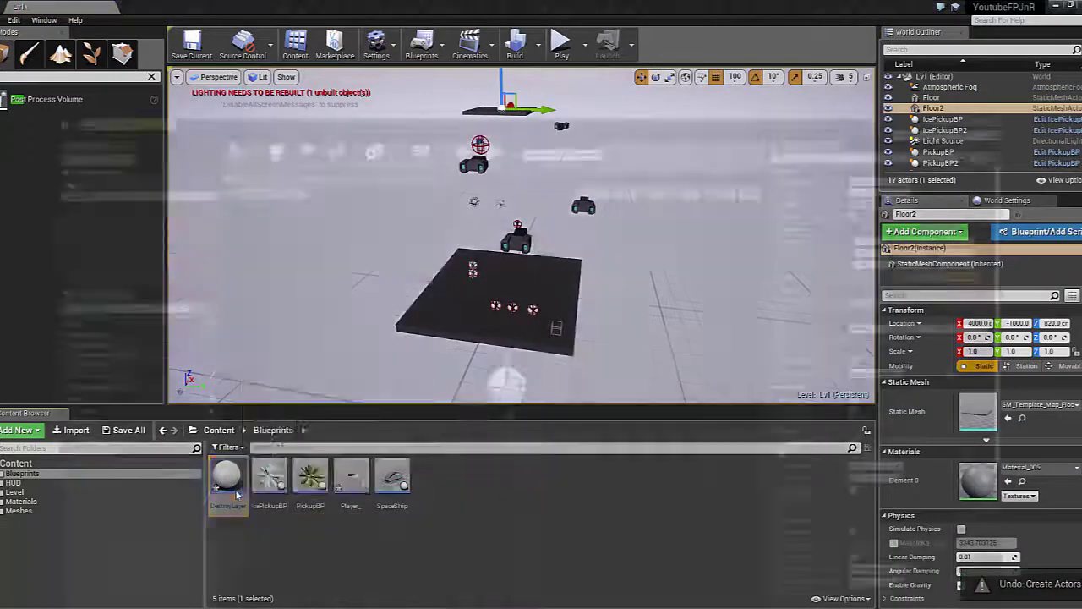
# Reopen DestroyLayer and correct the Box Extent X to 3200
pyautogui.doubleClick(238, 493)
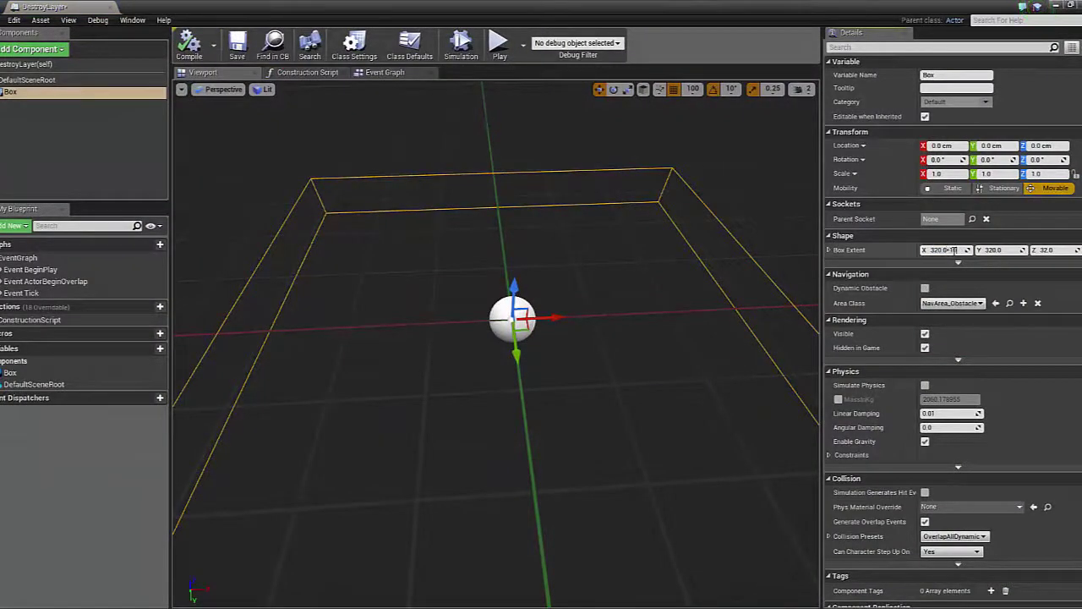
pyautogui.write('0')
pyautogui.press('Return')
pyautogui.write('3200')
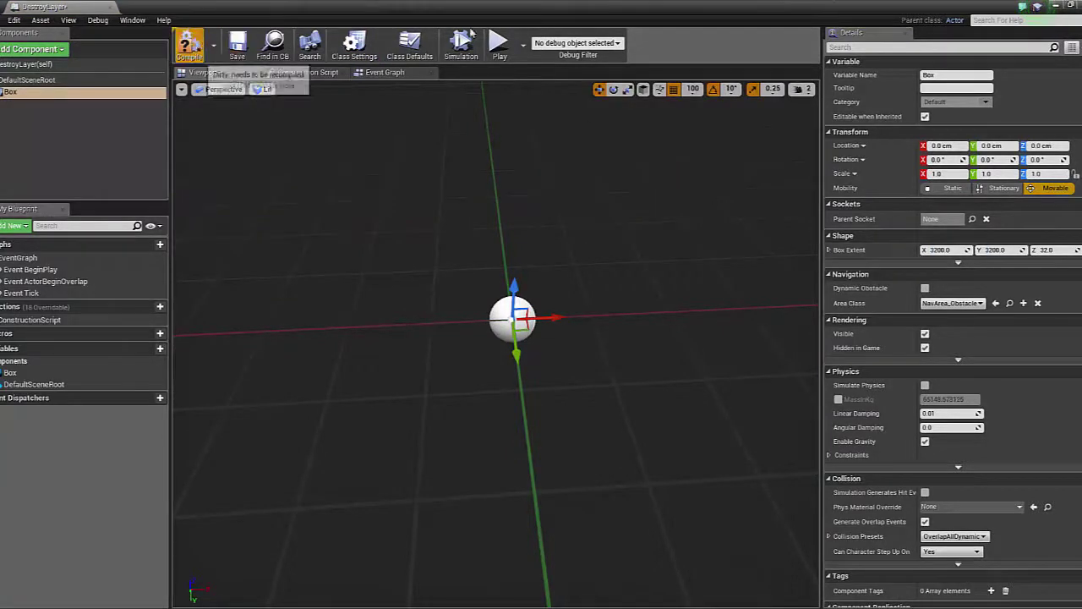
# Drag a DestroyLayer actor from the Content Browser into the level
pyautogui.click(1059, 6)
pyautogui.moveTo(228, 477); pyautogui.dragTo(454, 237)
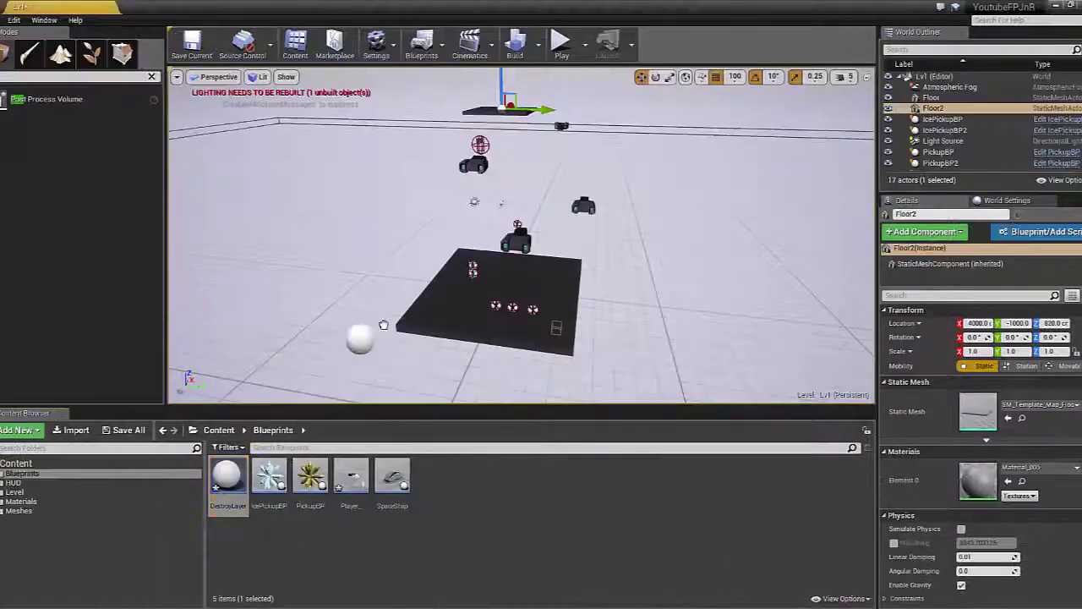
pyautogui.moveTo(454, 237); pyautogui.dragTo(474, 211, button='right')
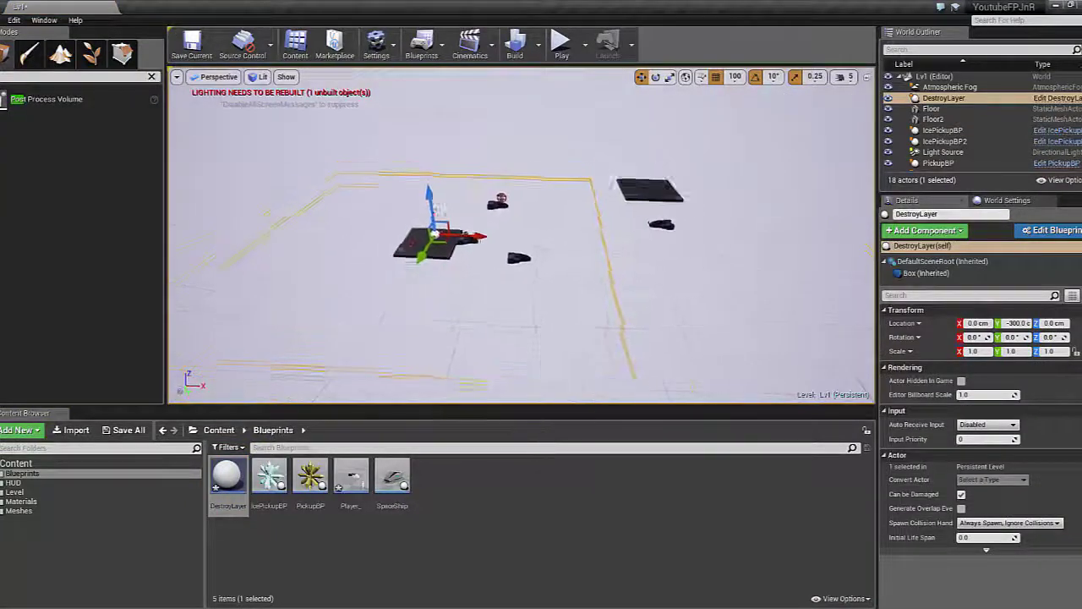
# Lower DestroyLayer to Z -200, shift it along X, then select a spaceship
pyautogui.moveTo(360, 150); pyautogui.dragTo(370, 181)
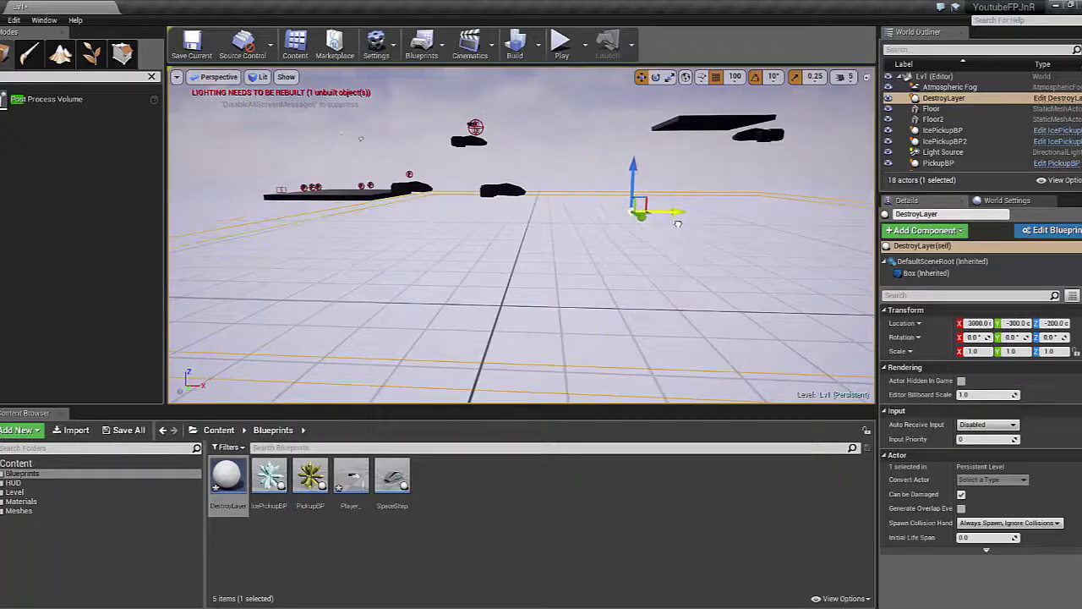
pyautogui.moveTo(580, 217); pyautogui.dragTo(558, 216)
pyautogui.moveTo(558, 216)
pyautogui.mouseDown(button='right')
pyautogui.moveTo(475, 201)
pyautogui.moveTo(584, 238)
pyautogui.mouseUp(button='right')
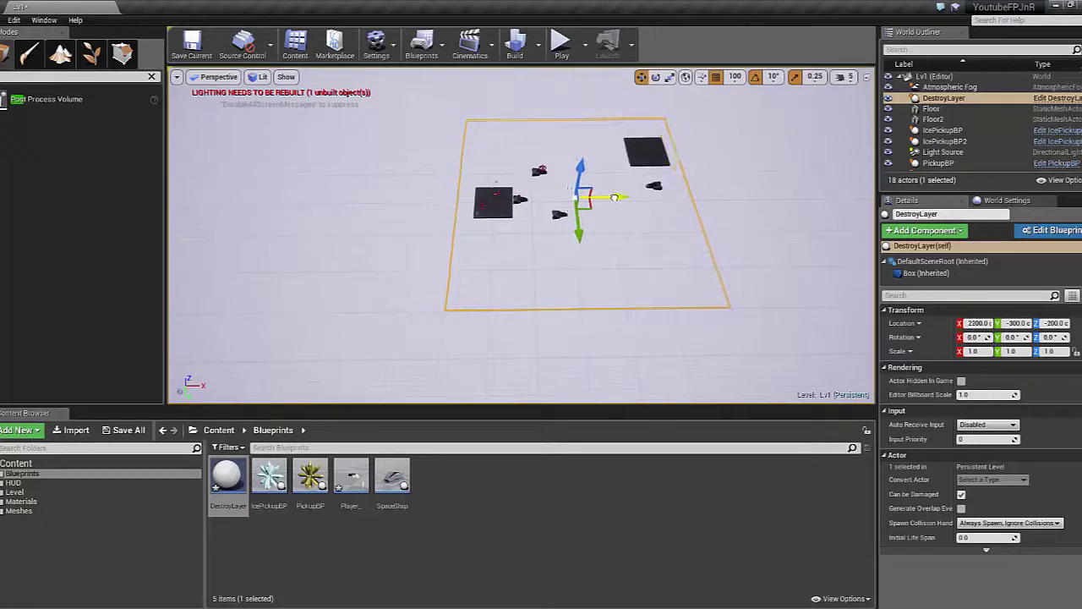
pyautogui.moveTo(691, 241); pyautogui.dragTo(684, 244, button='right')
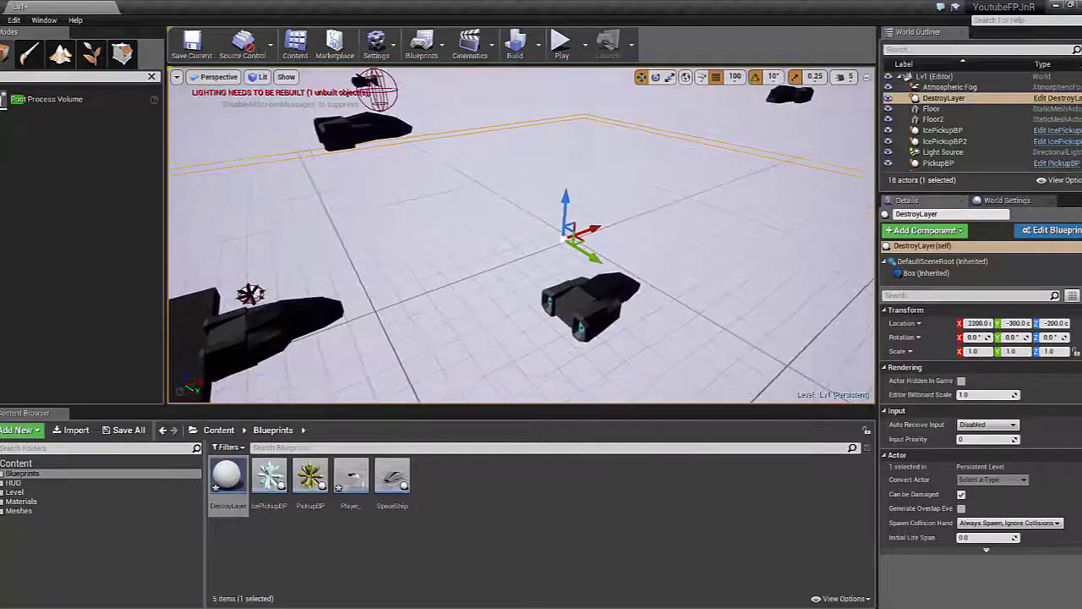
pyautogui.click(626, 304)
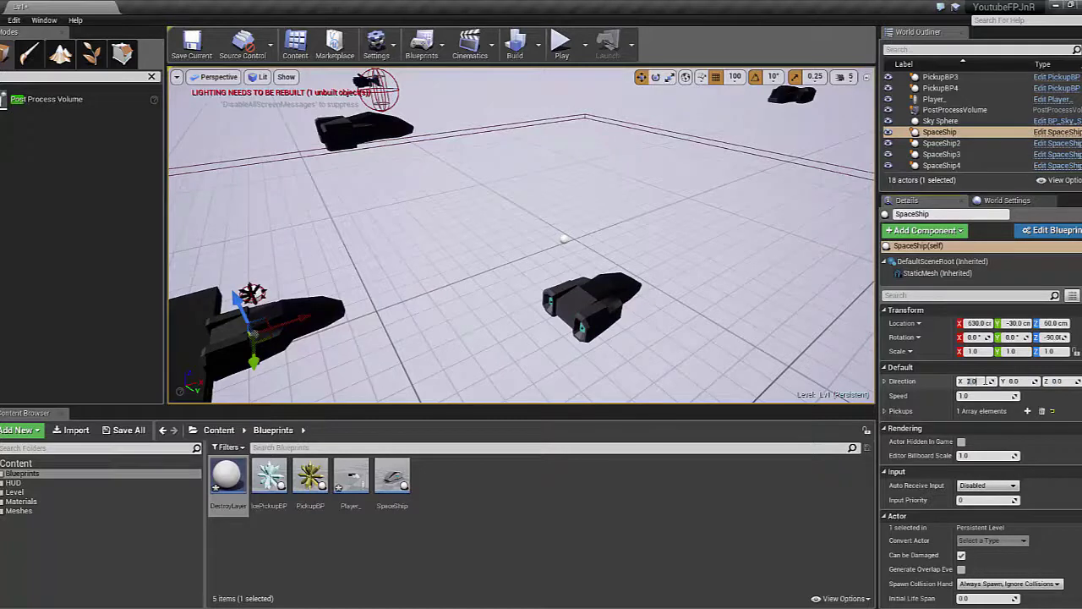
pyautogui.click(941, 165)
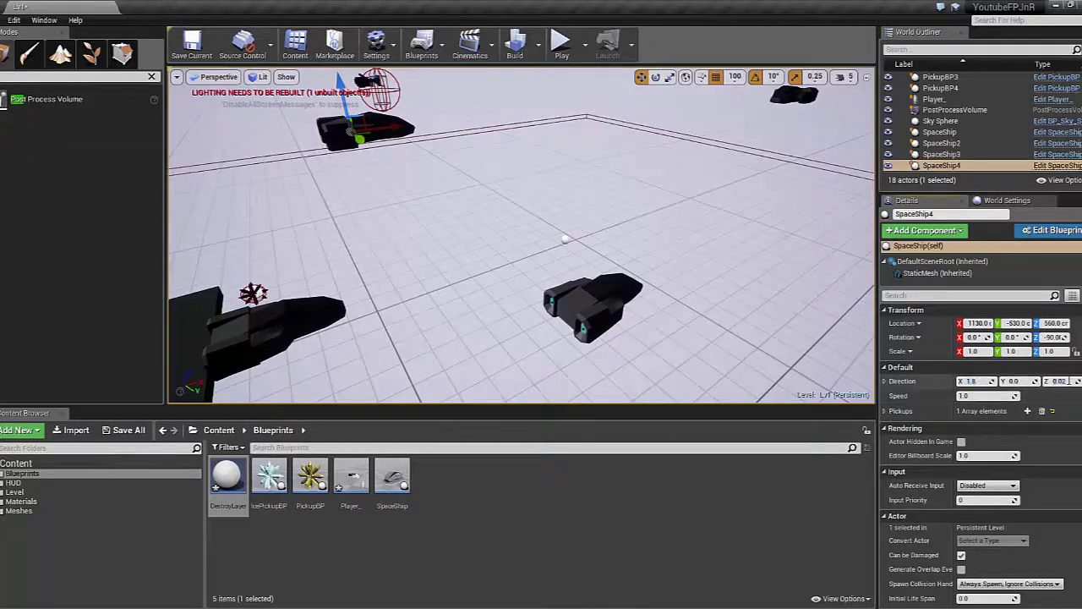
pyautogui.click(720, 164)
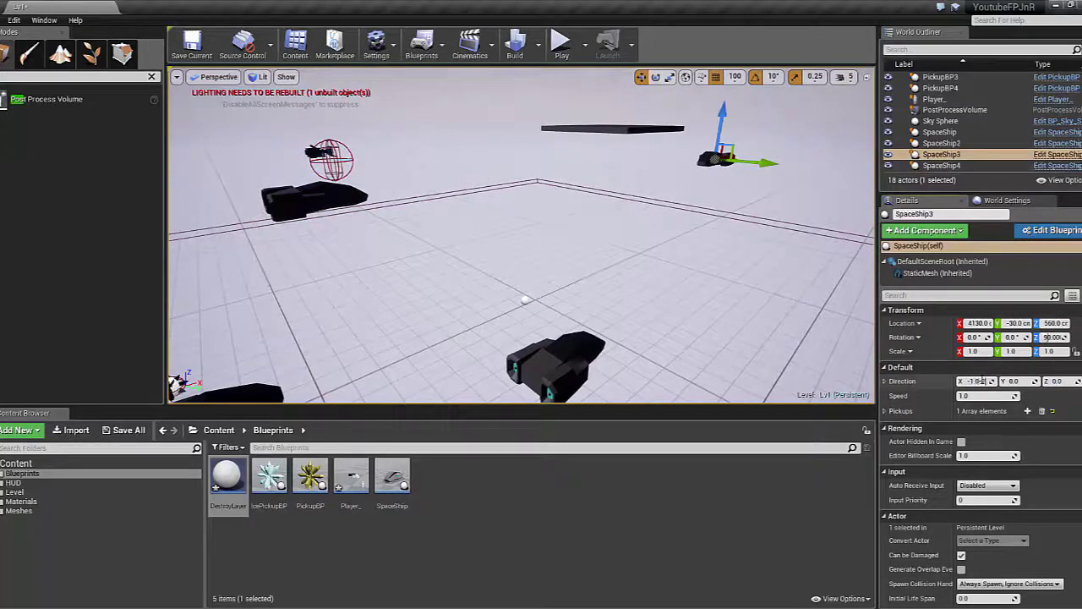
pyautogui.click(562, 43)
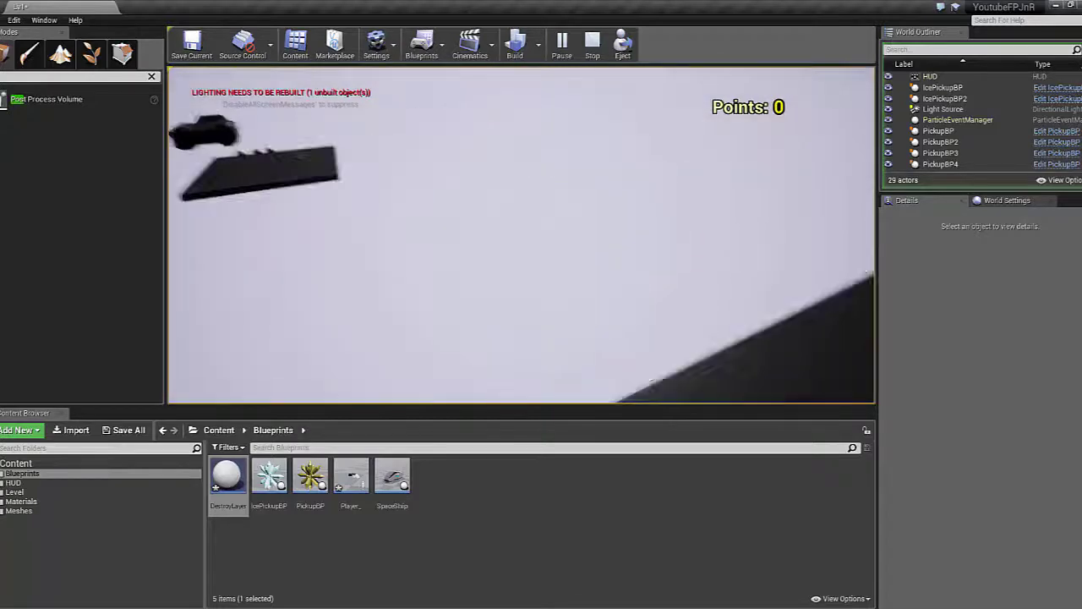
pyautogui.press('Escape')
pyautogui.press('f')
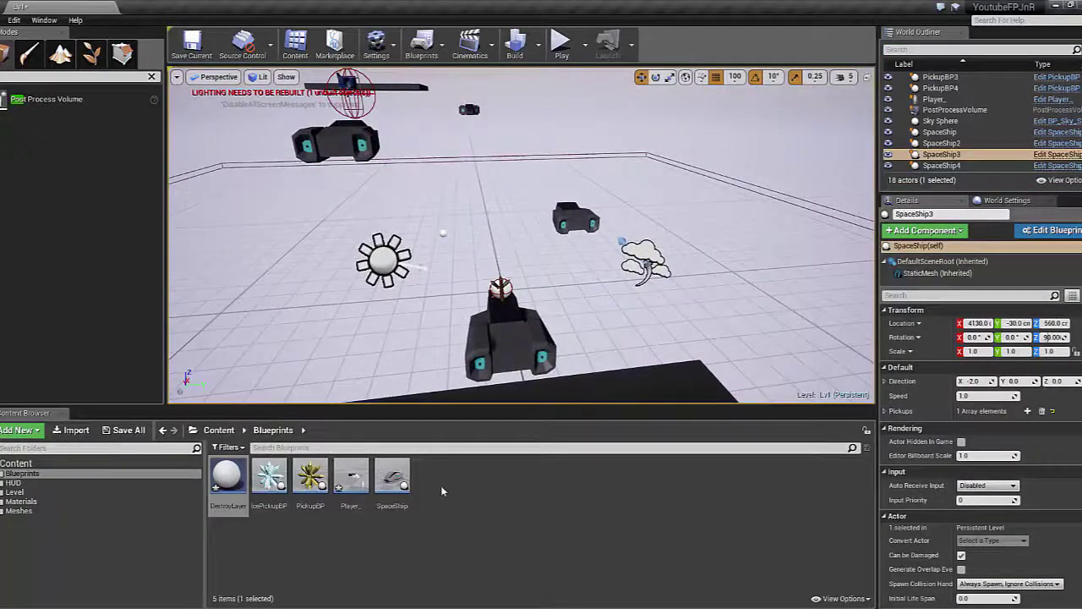
# Set the DestroyLayer box's Collision Presets to OverlapAll
pyautogui.doubleClick(227, 481)
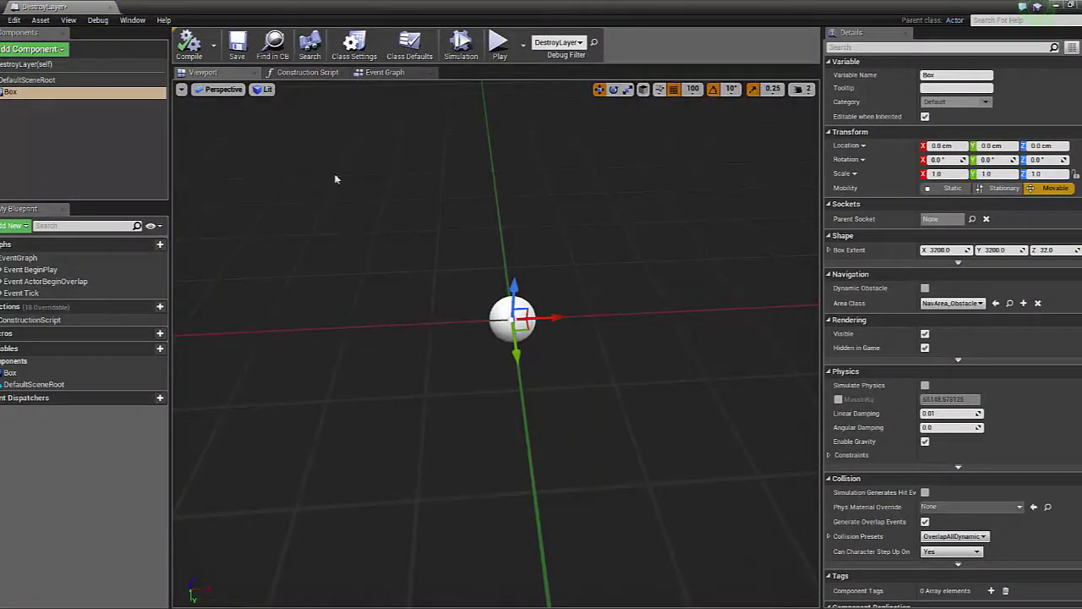
pyautogui.scroll(-3, 950, 334)
pyautogui.scroll(-3, 950, 334)
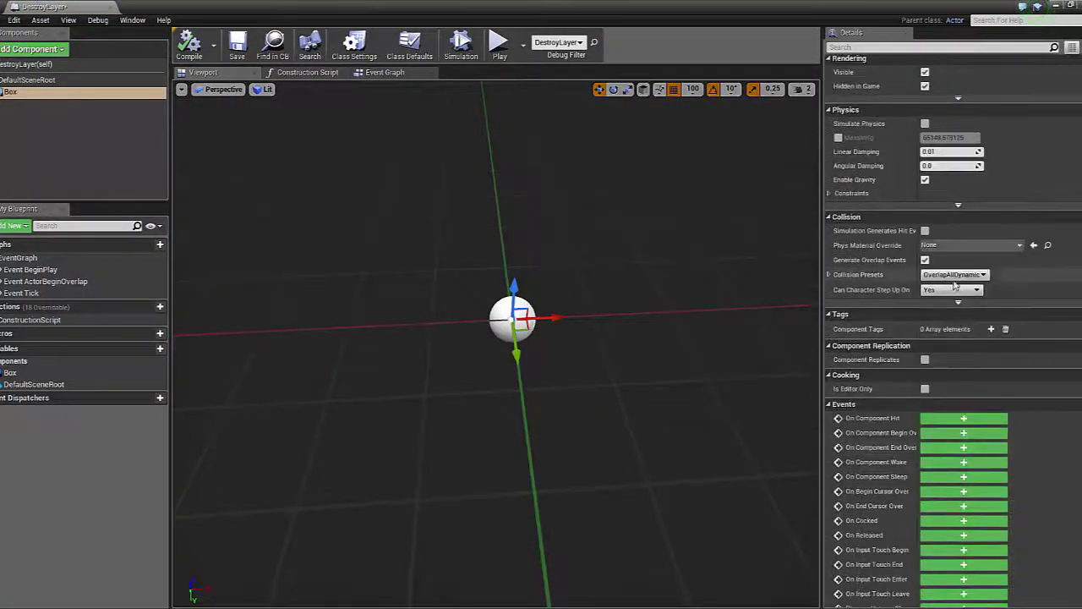
pyautogui.click(953, 275)
pyautogui.click(940, 307)
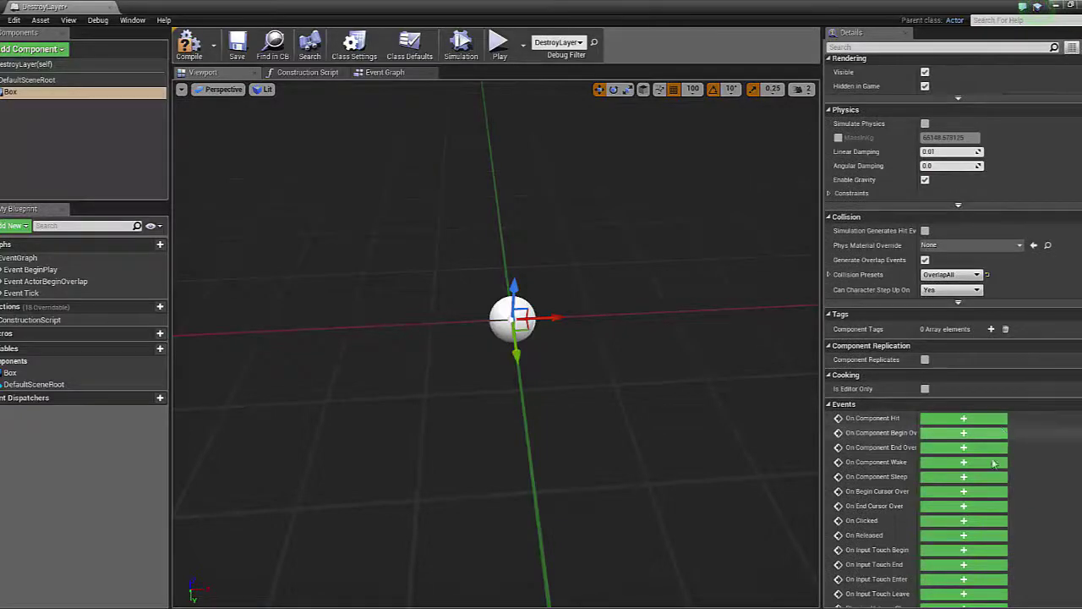
# Add an OnComponentBeginOverlap (Box) event that feeds Other Actor into Cast To Player_
pyautogui.scroll(-1, 995, 462)
pyautogui.click(963, 382)
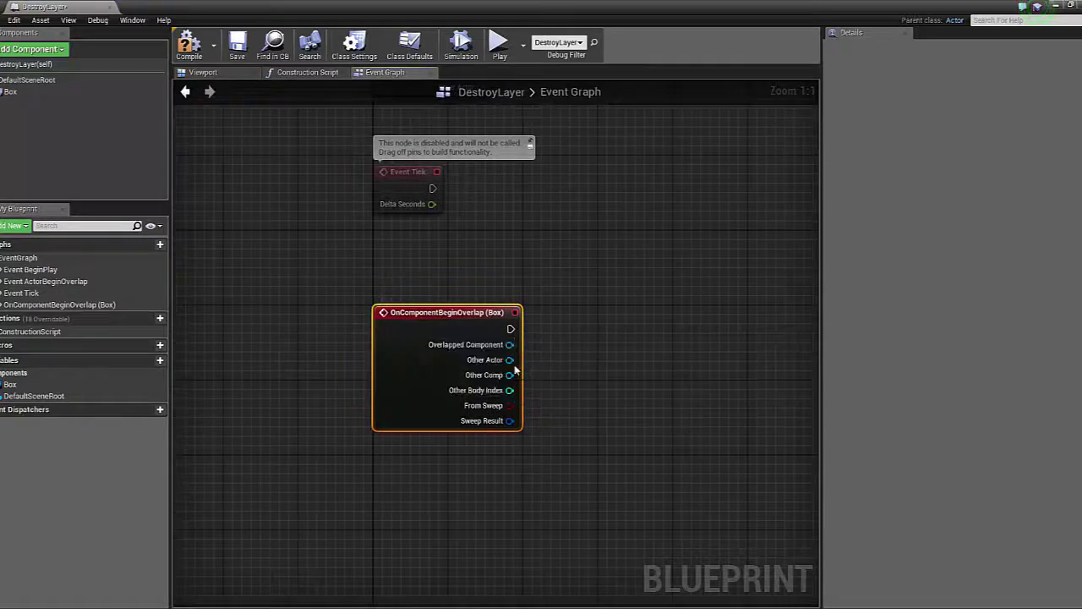
pyautogui.moveTo(565, 357); pyautogui.dragTo(566, 357)
pyautogui.write('cast to')
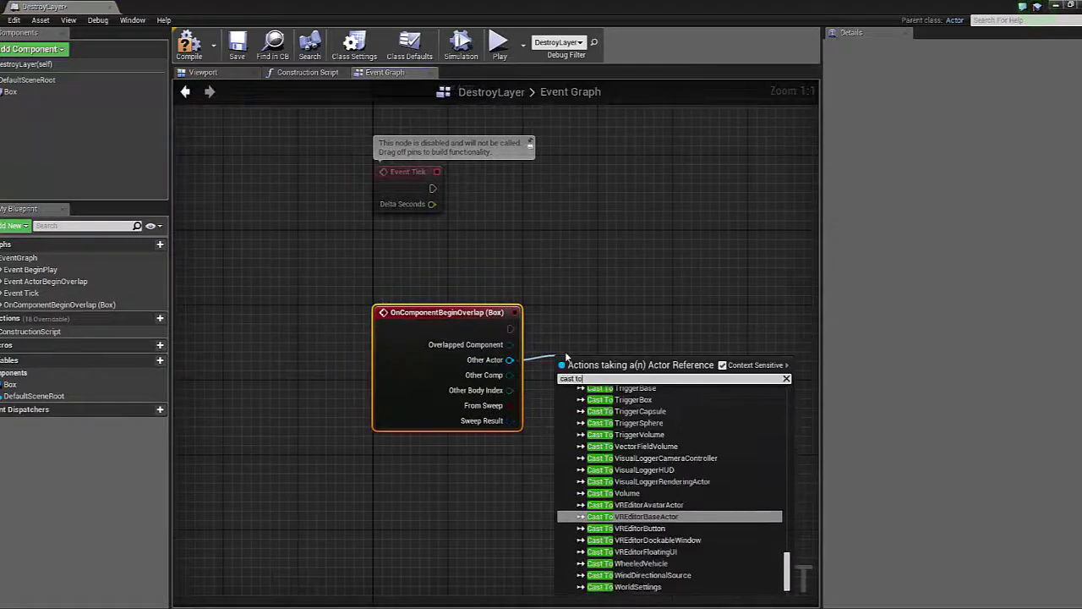
pyautogui.write(' player')
pyautogui.press('Return')
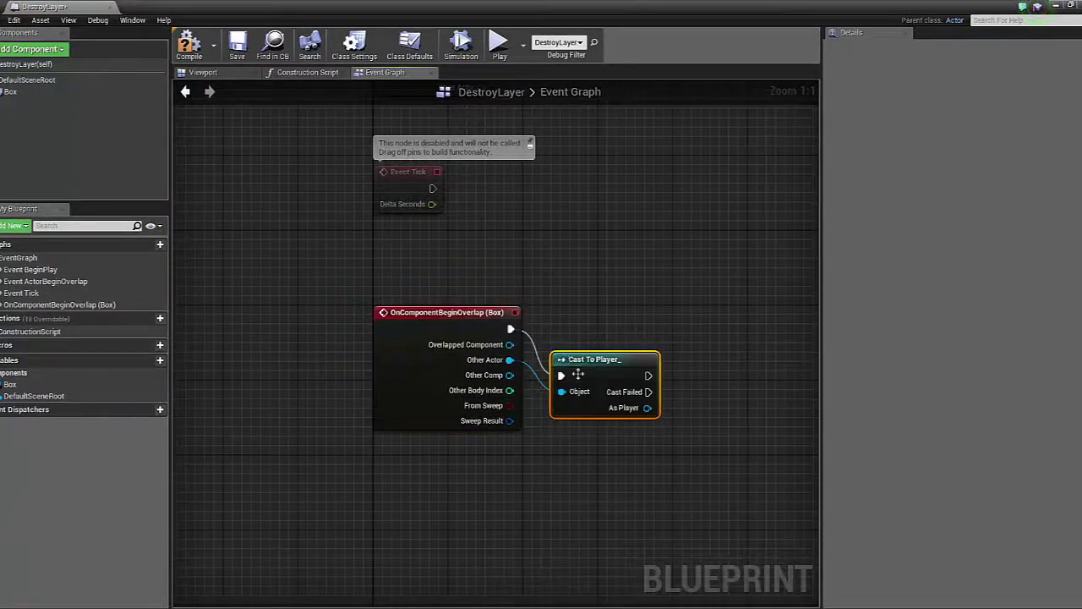
pyautogui.moveTo(605, 387)
pyautogui.mouseDown()
pyautogui.moveTo(605, 332)
pyautogui.moveTo(594, 361)
pyautogui.mouseUp()
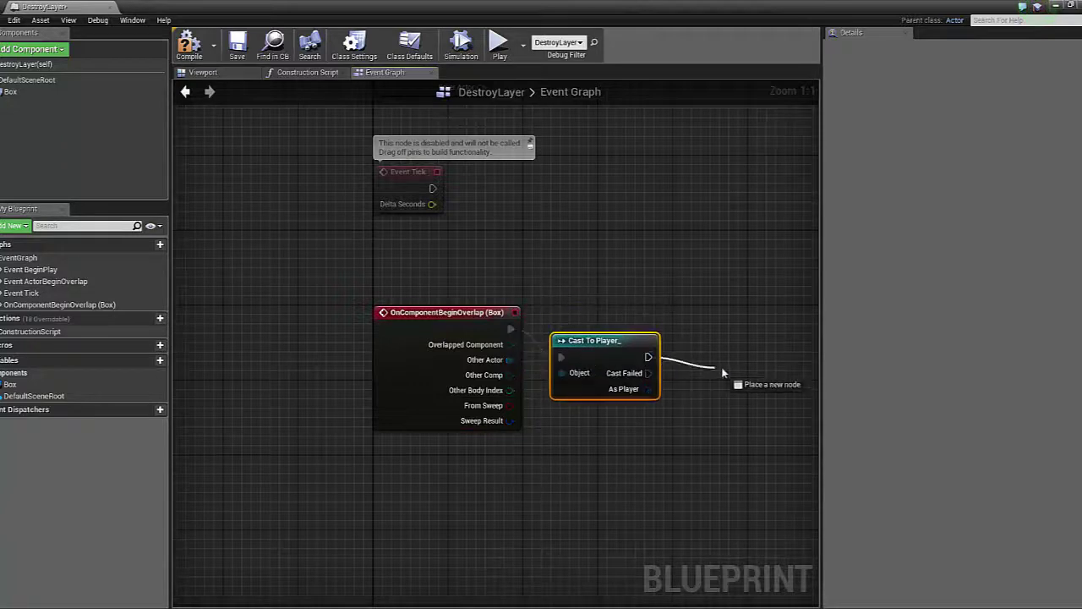
# Run an Execute Console Command node with RestartLevel after a successful cast
pyautogui.moveTo(710, 376); pyautogui.dragTo(710, 375)
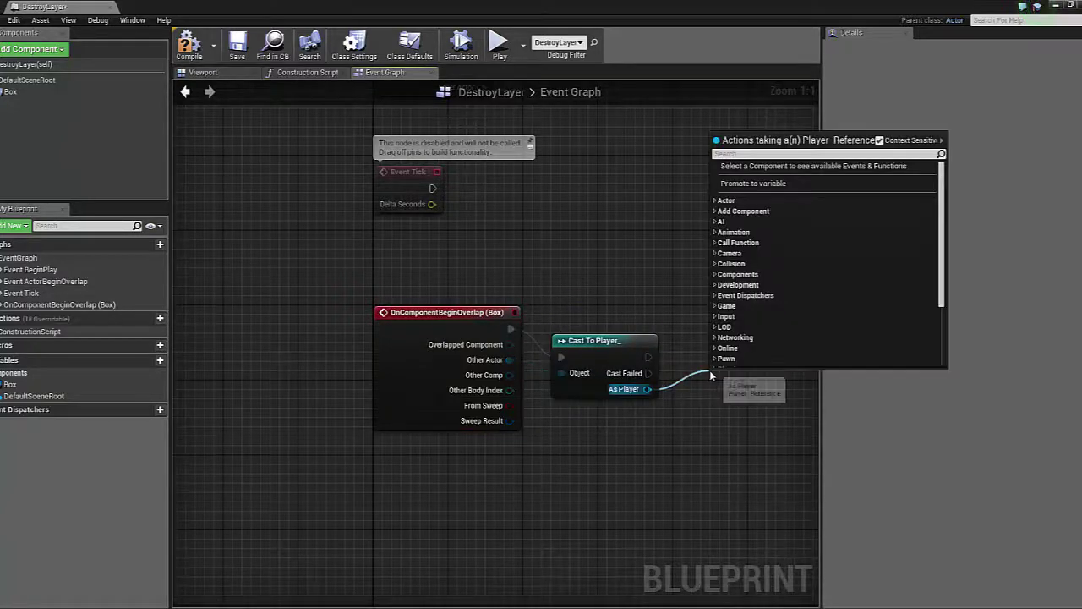
pyautogui.write('restart')
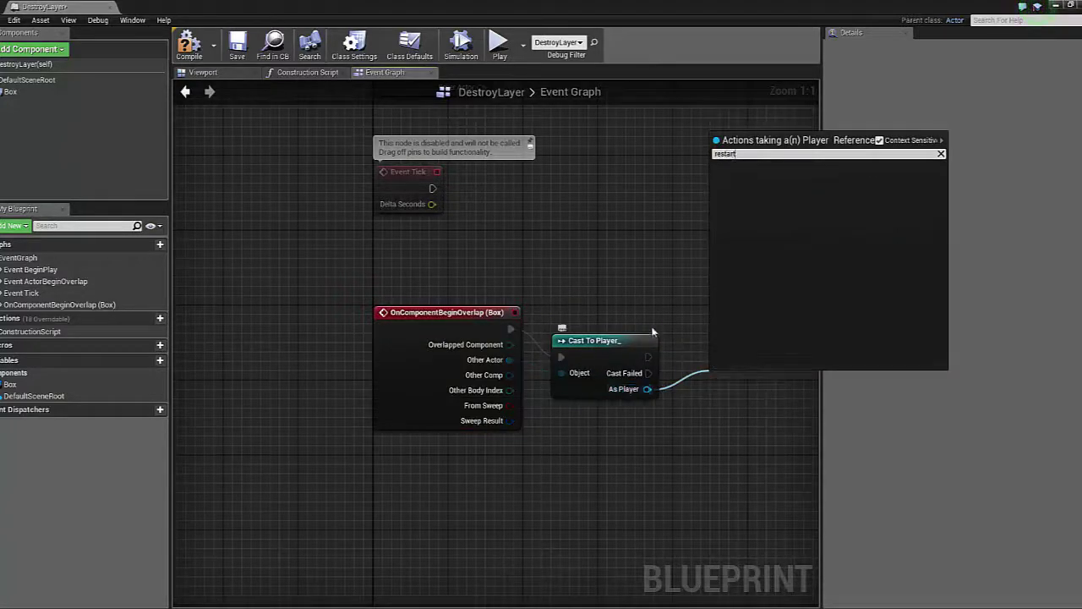
pyautogui.moveTo(710, 422); pyautogui.dragTo(713, 411, button='right')
pyautogui.rightClick(714, 415)
pyautogui.write('exec')
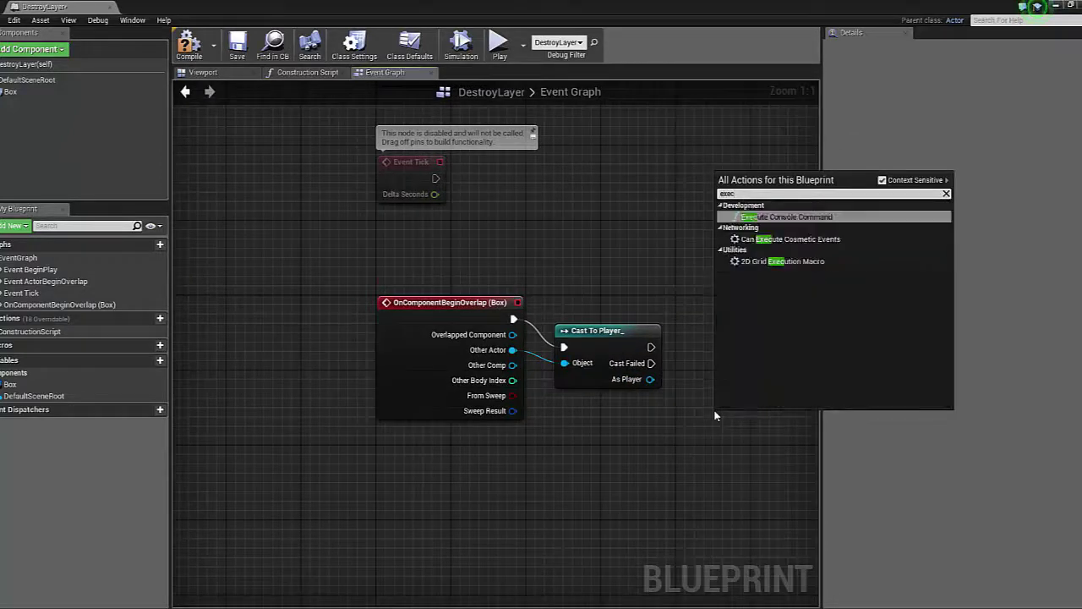
pyautogui.press('Return')
pyautogui.moveTo(760, 416); pyautogui.dragTo(761, 338)
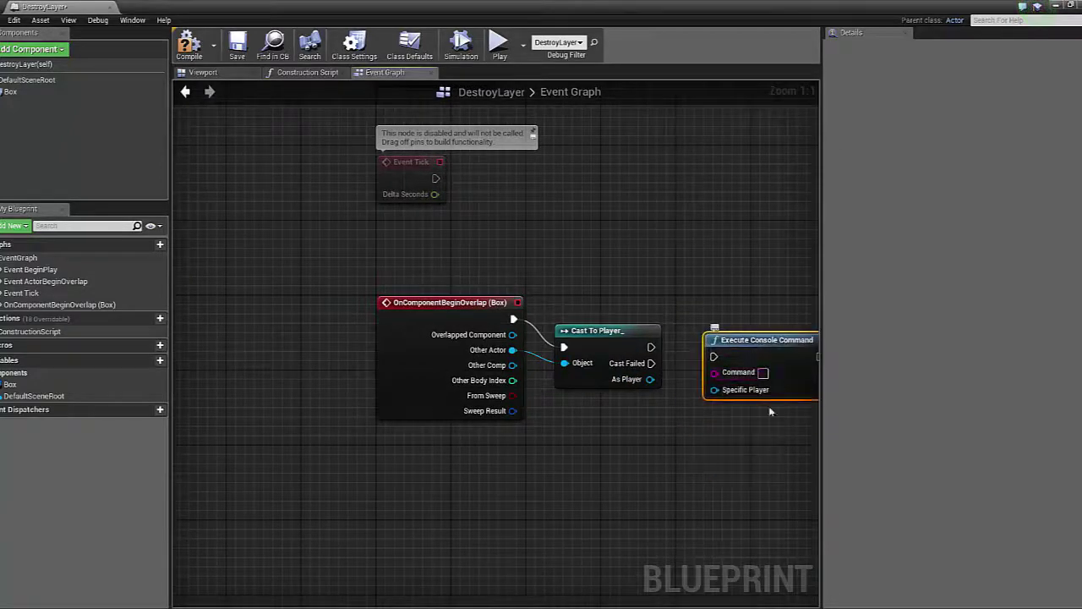
pyautogui.moveTo(701, 369); pyautogui.dragTo(578, 405, button='right')
pyautogui.moveTo(534, 385); pyautogui.dragTo(528, 385)
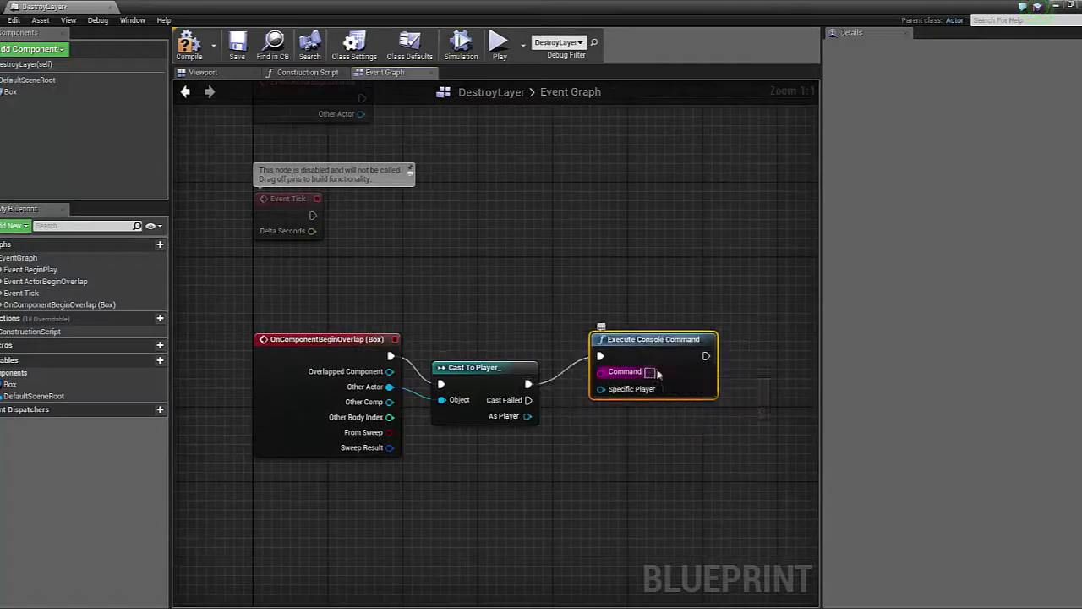
pyautogui.moveTo(642, 376); pyautogui.dragTo(651, 339)
pyautogui.write('RestartLevel')
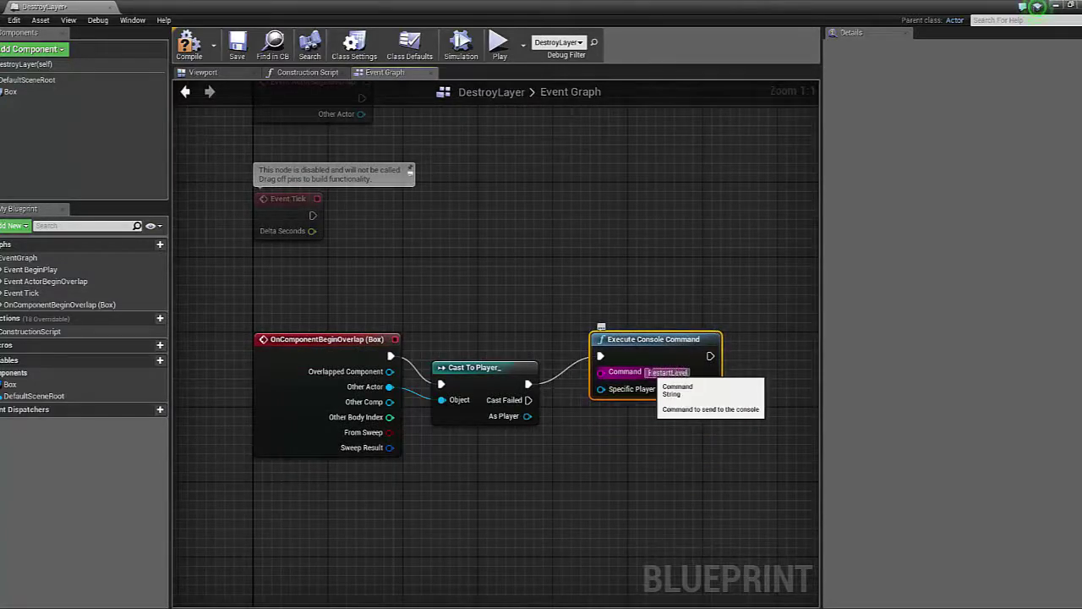
pyautogui.press('Return')
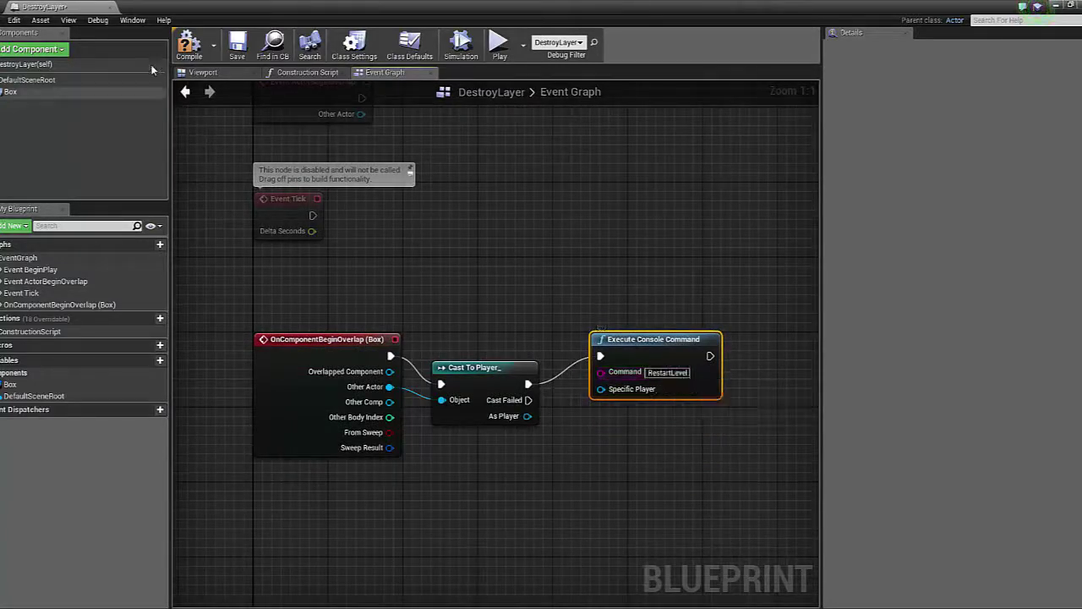
# Play-test the level once, then focus the view on the Player_ actor
pyautogui.click(1058, 6)
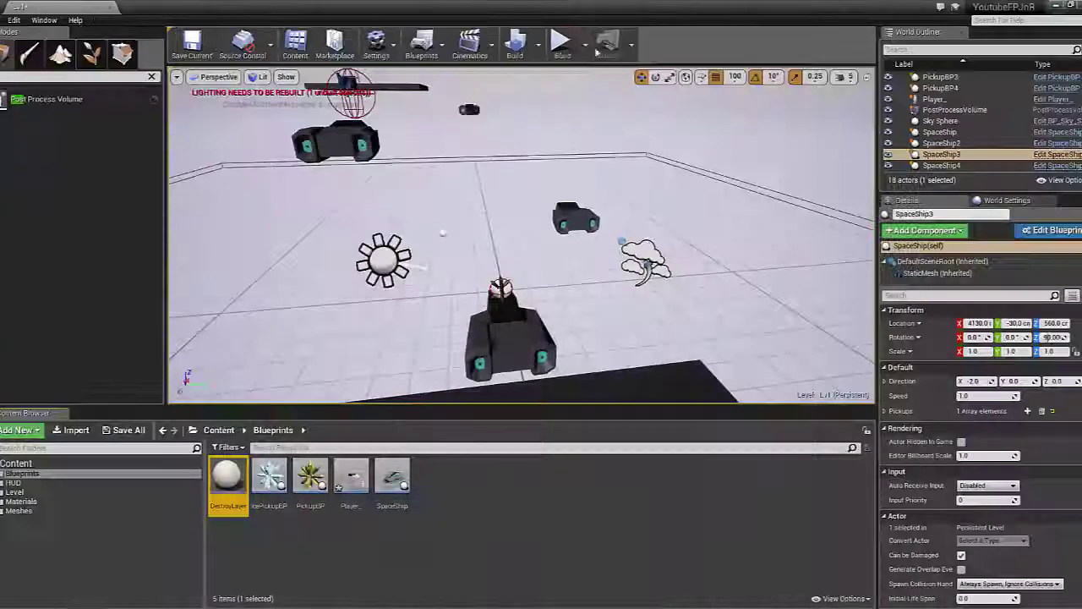
pyautogui.click(560, 40)
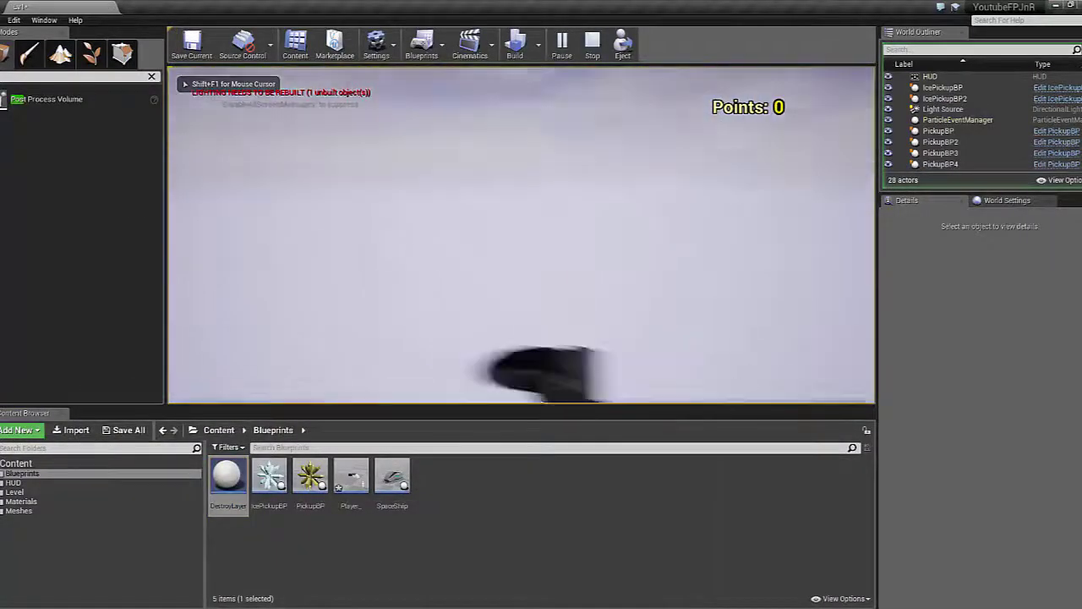
pyautogui.press('Escape')
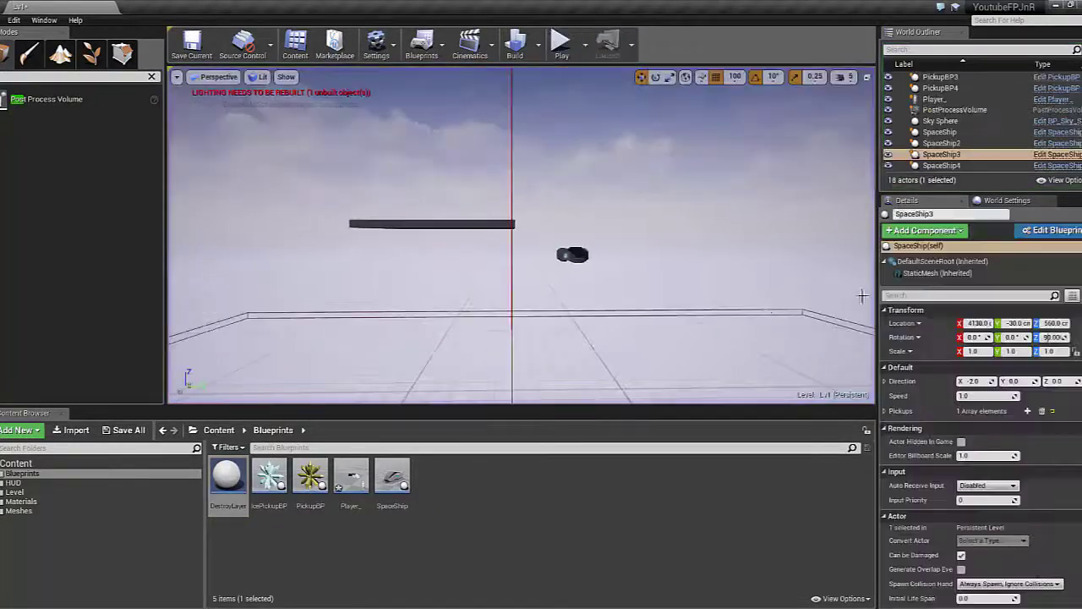
pyautogui.doubleClick(934, 99)
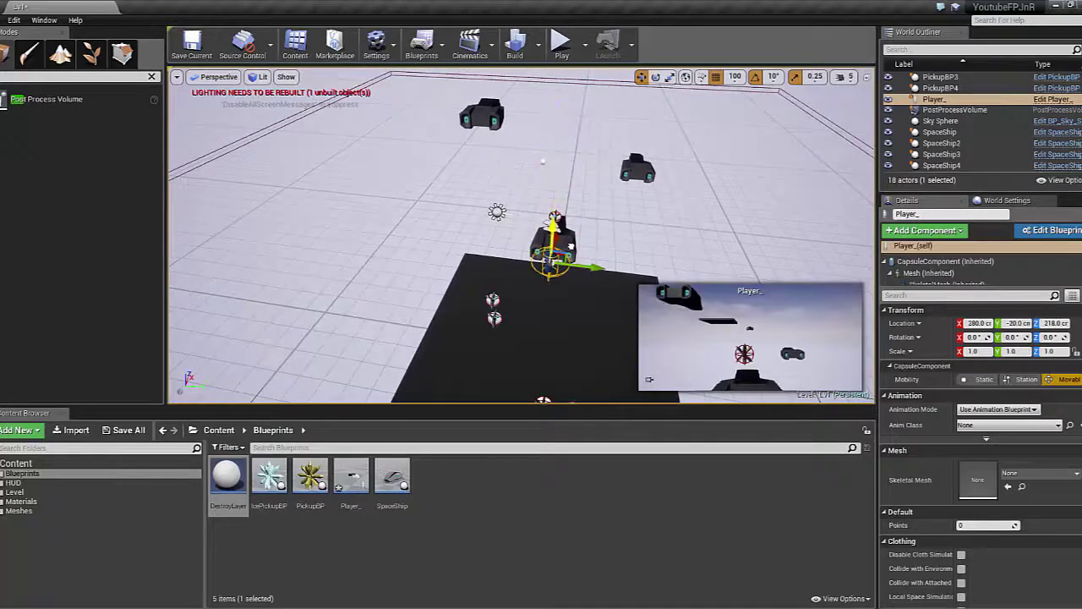
# Play-test the level two more times
pyautogui.click(563, 44)
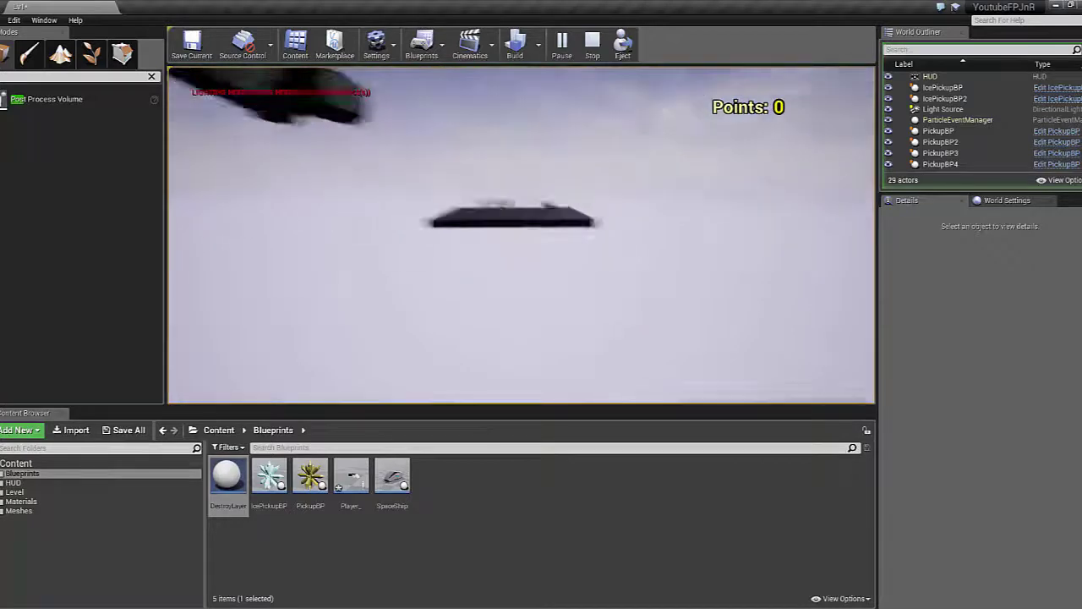
pyautogui.press('Escape')
pyautogui.click(571, 38)
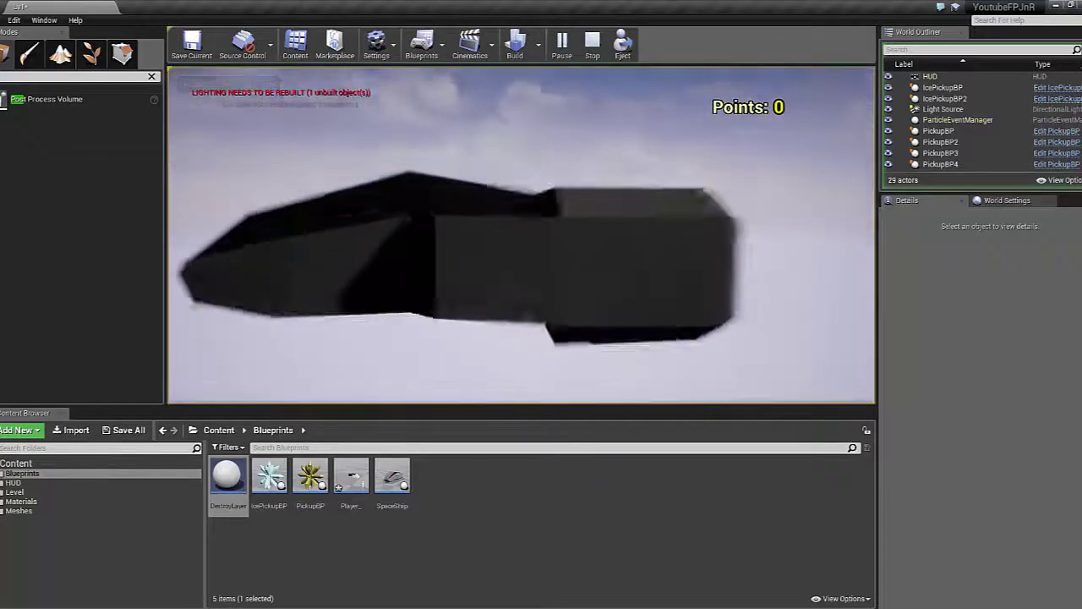
pyautogui.press('Escape')
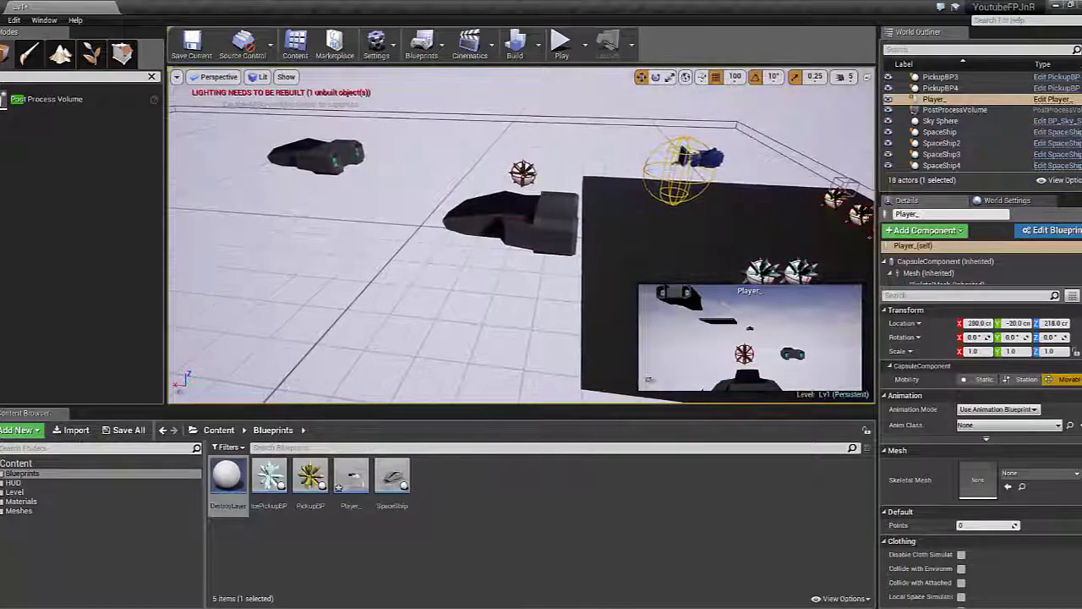
# Select the SpaceShip and PickupBP4, then play-test the level twice more
pyautogui.click(536, 220)
pyautogui.click(523, 171)
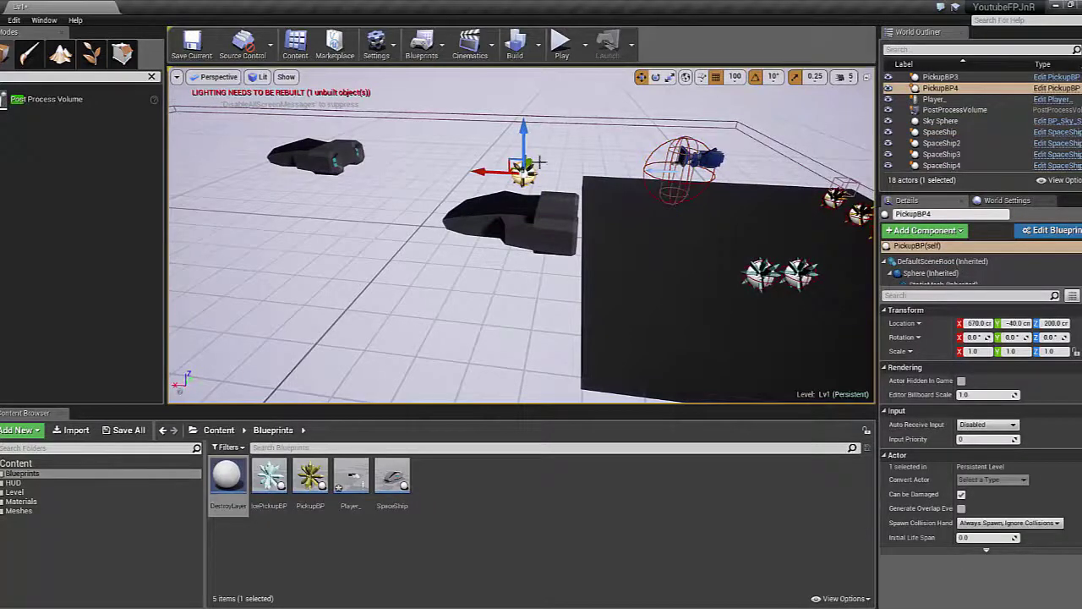
pyautogui.click(562, 42)
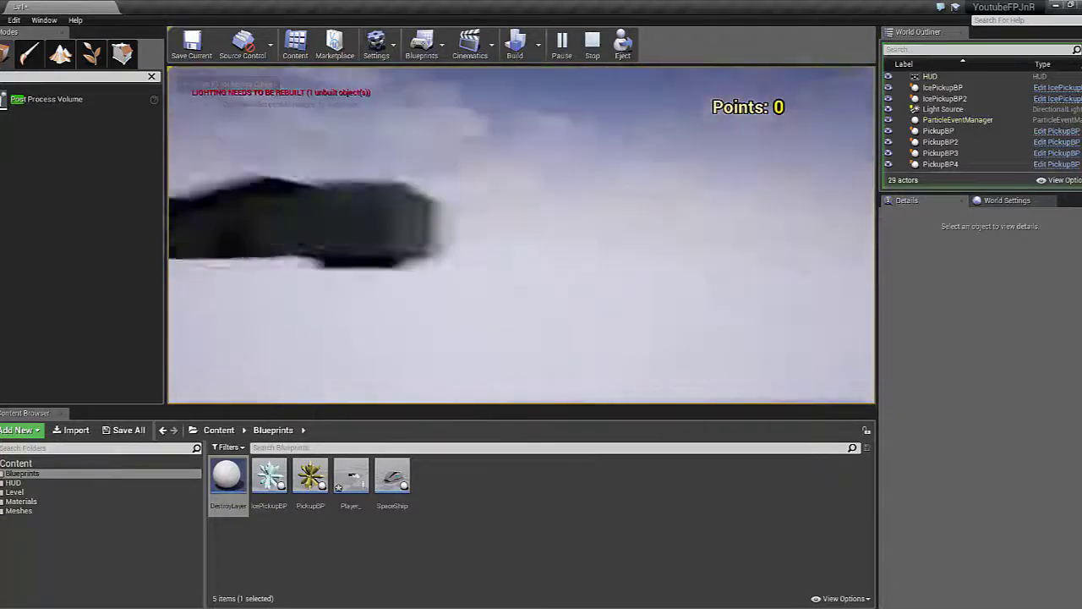
pyautogui.press('Escape')
pyautogui.write('2')
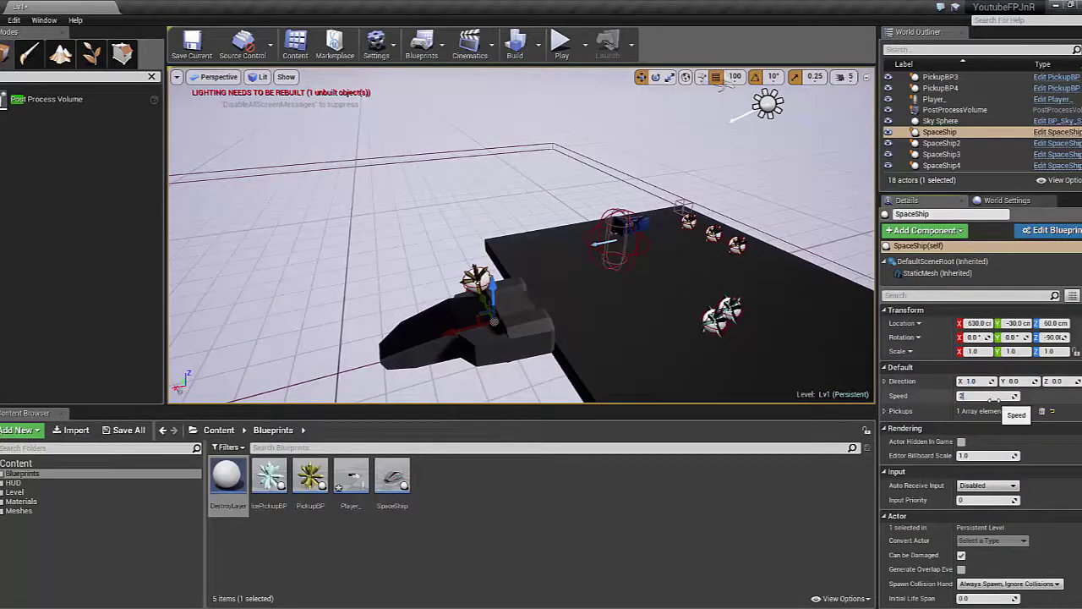
pyautogui.click(562, 42)
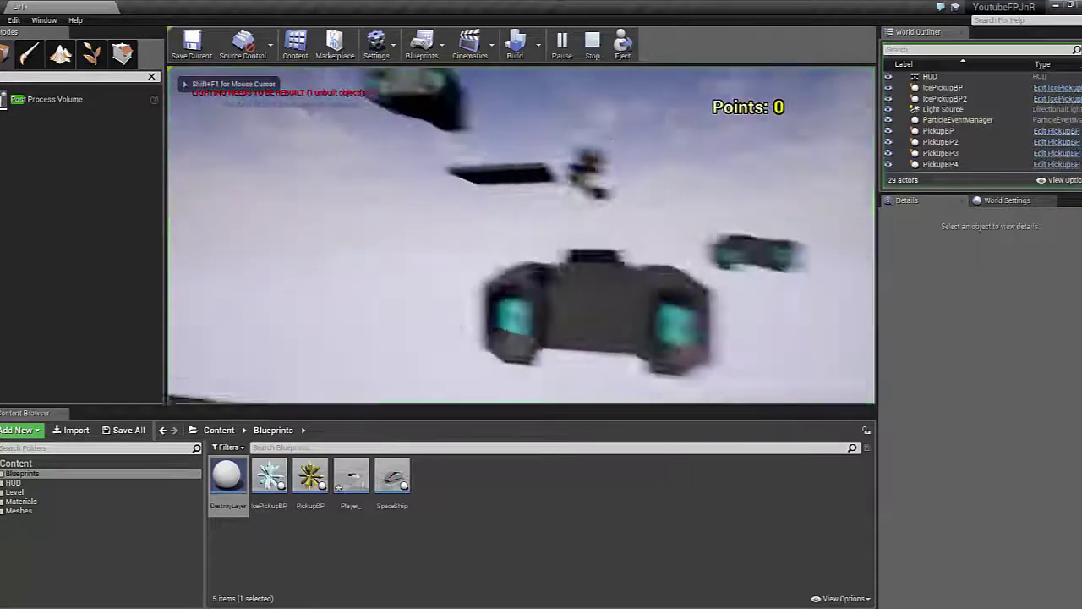
pyautogui.press('Escape')
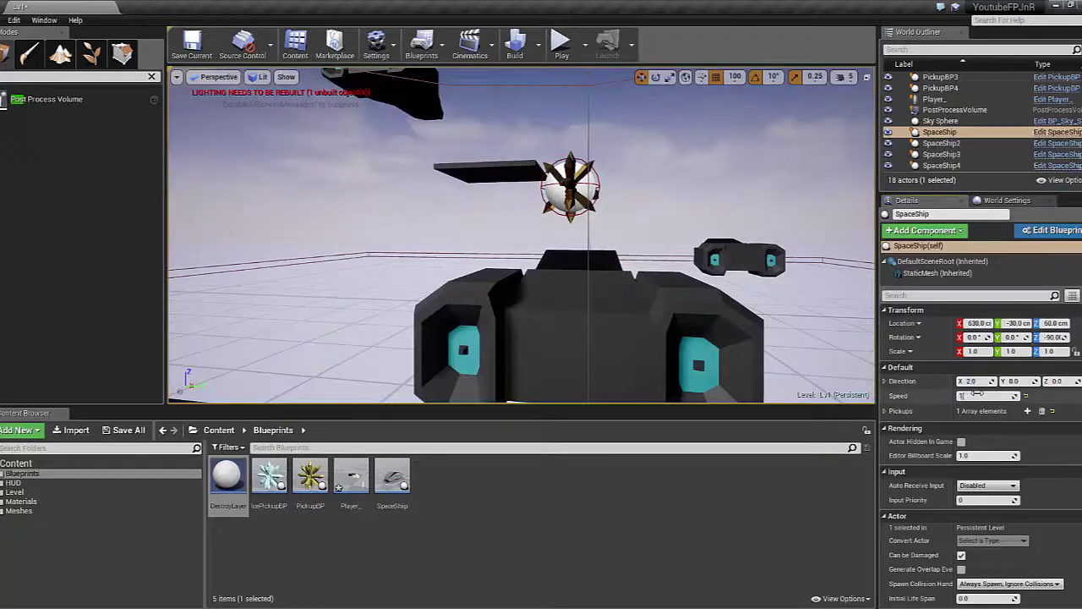
# Feed the first Speed×Direction product into the second world offset, select the duplicates, and play-test
pyautogui.doubleClick(407, 479)
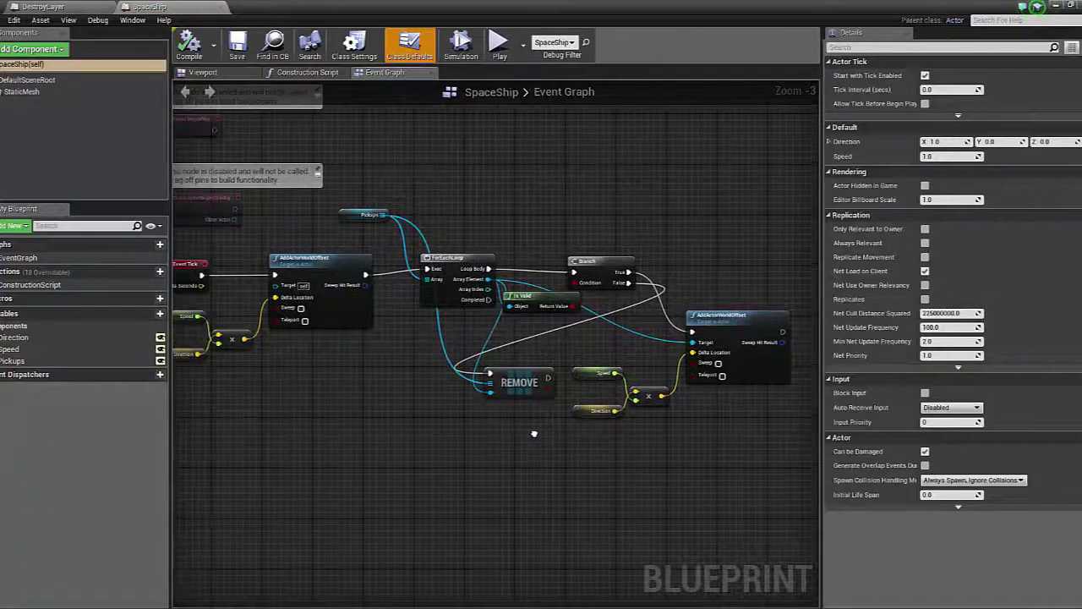
pyautogui.moveTo(548, 438)
pyautogui.mouseDown(button='right')
pyautogui.moveTo(618, 445)
pyautogui.moveTo(404, 445)
pyautogui.moveTo(507, 444)
pyautogui.mouseUp(button='right')
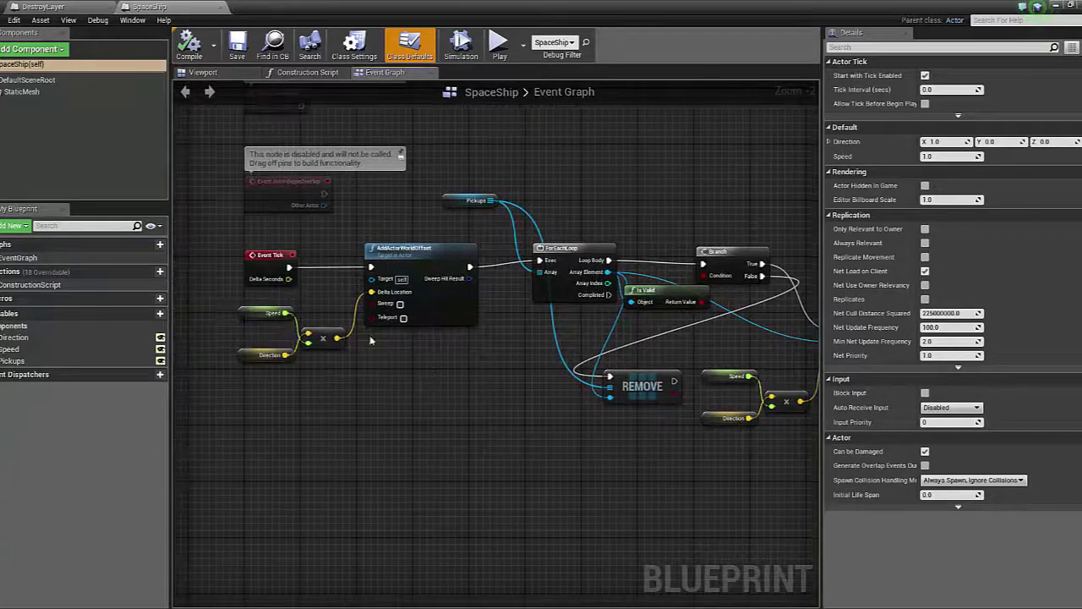
pyautogui.moveTo(221, 338)
pyautogui.mouseDown()
pyautogui.moveTo(728, 392)
pyautogui.moveTo(720, 353)
pyautogui.mouseUp()
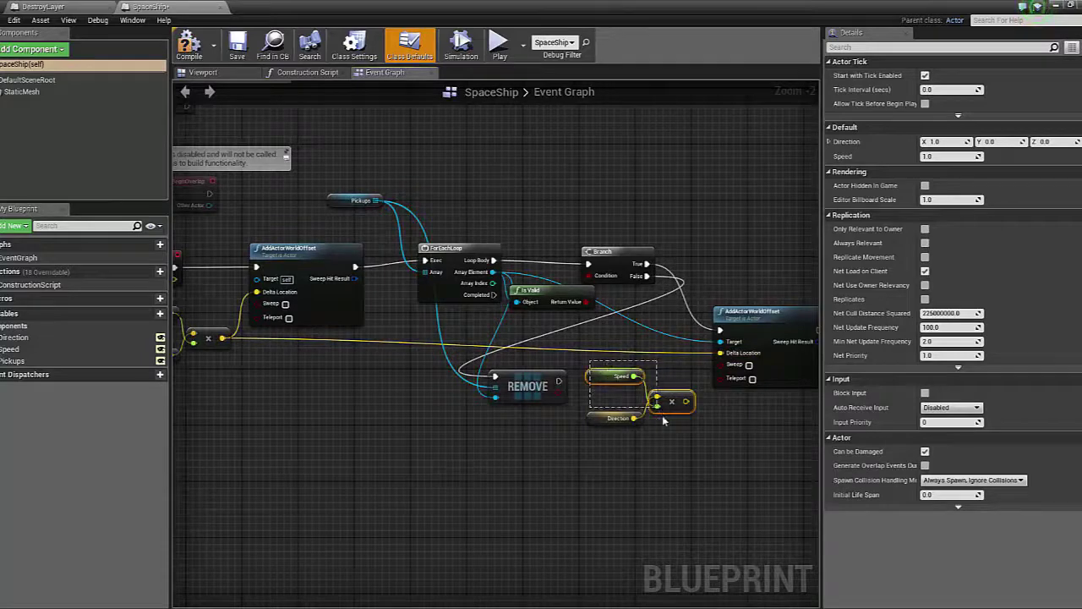
pyautogui.moveTo(663, 420); pyautogui.dragTo(667, 426)
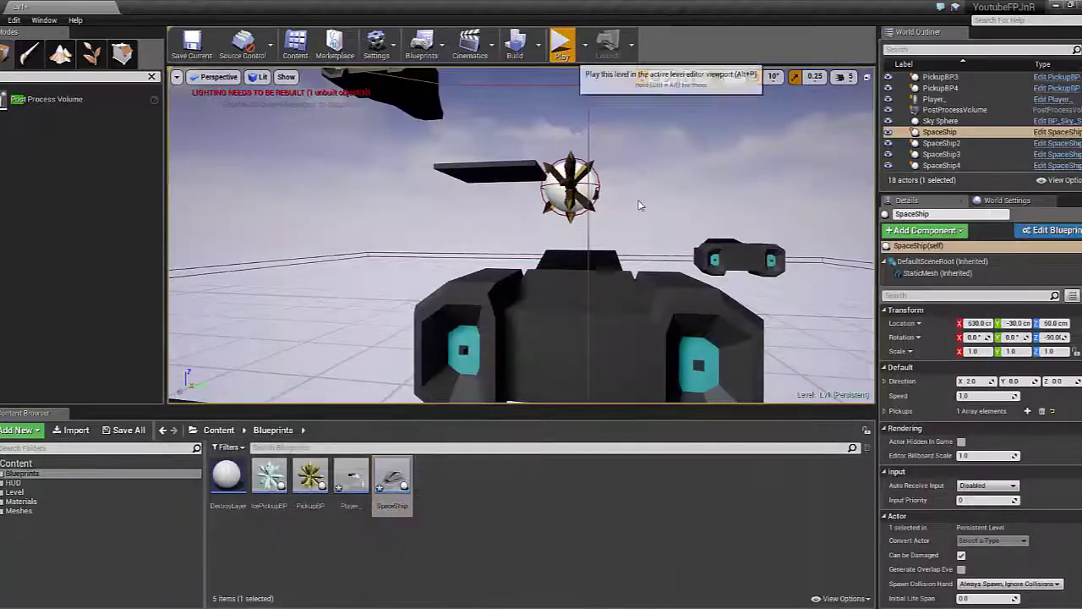
pyautogui.click(561, 42)
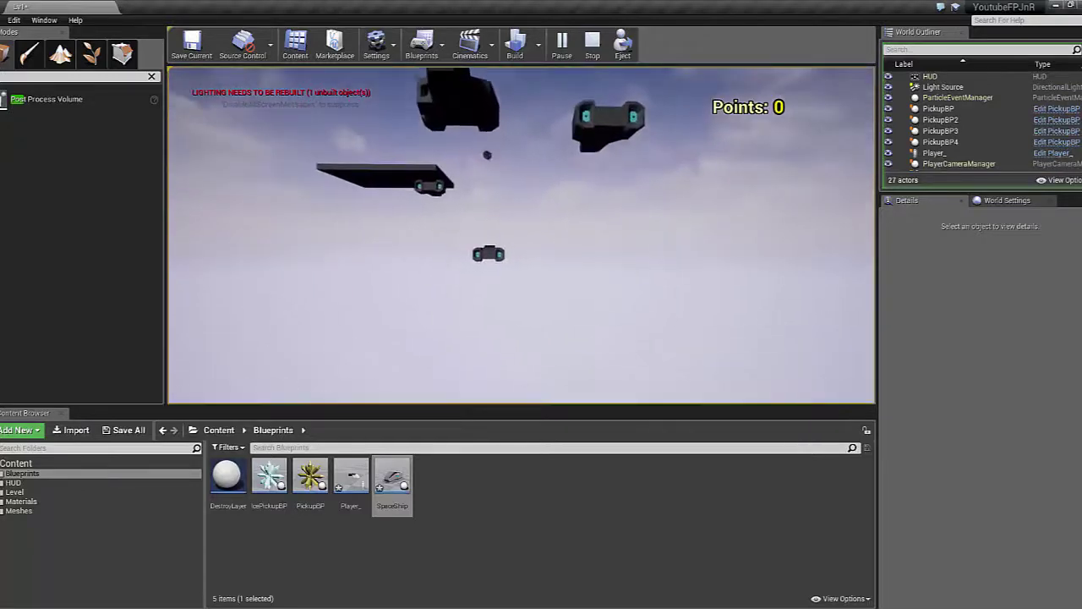
# Run repeated play-tests, framing SpaceShip4 between sessions
pyautogui.press('Escape')
pyautogui.moveTo(494, 153); pyautogui.dragTo(493, 152, button='right')
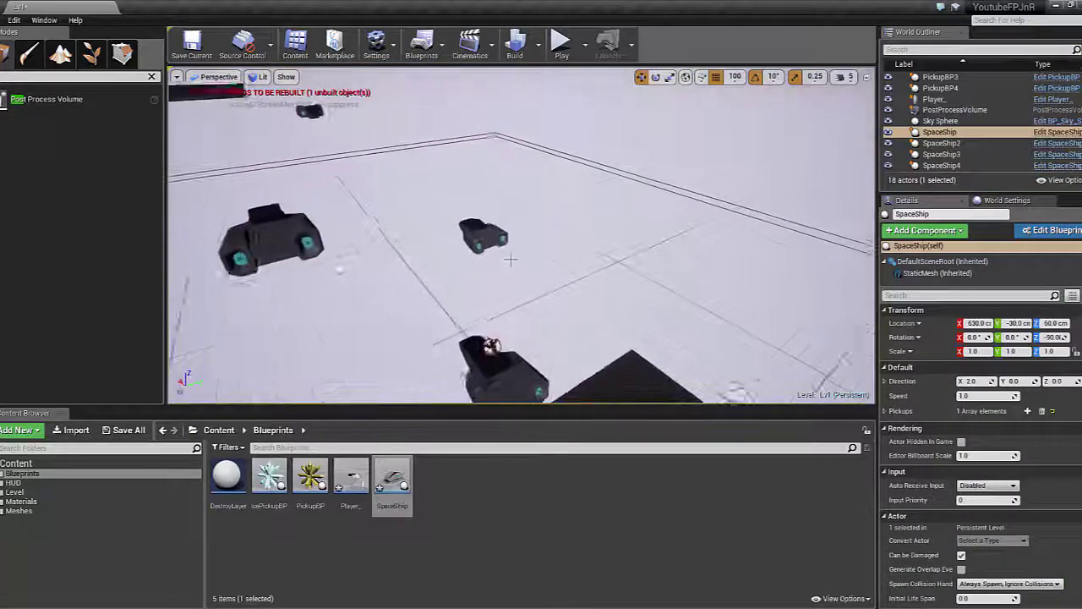
pyautogui.click(560, 42)
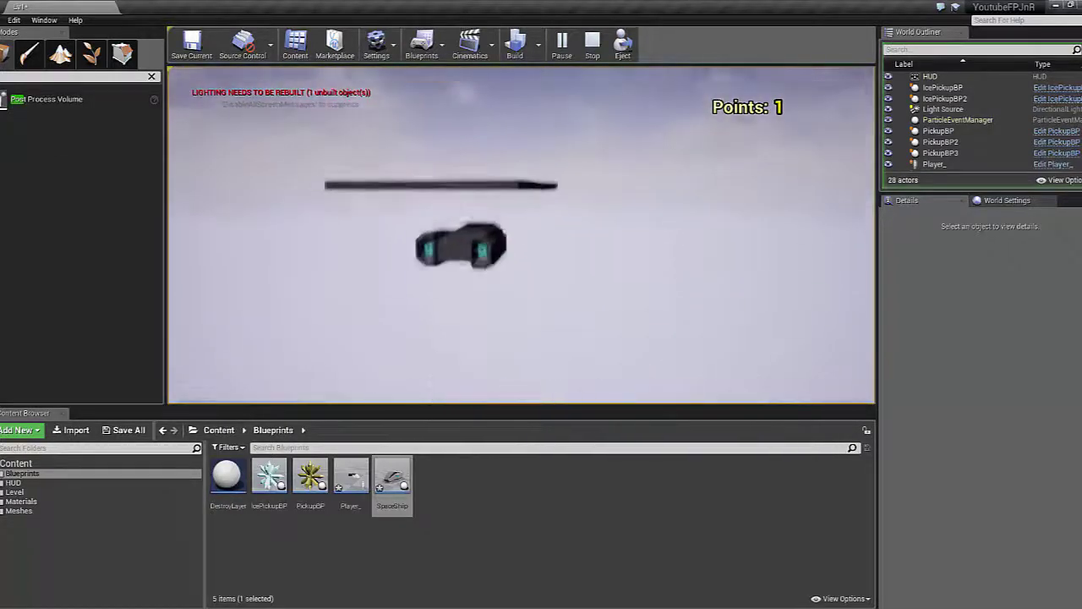
pyautogui.press('Escape')
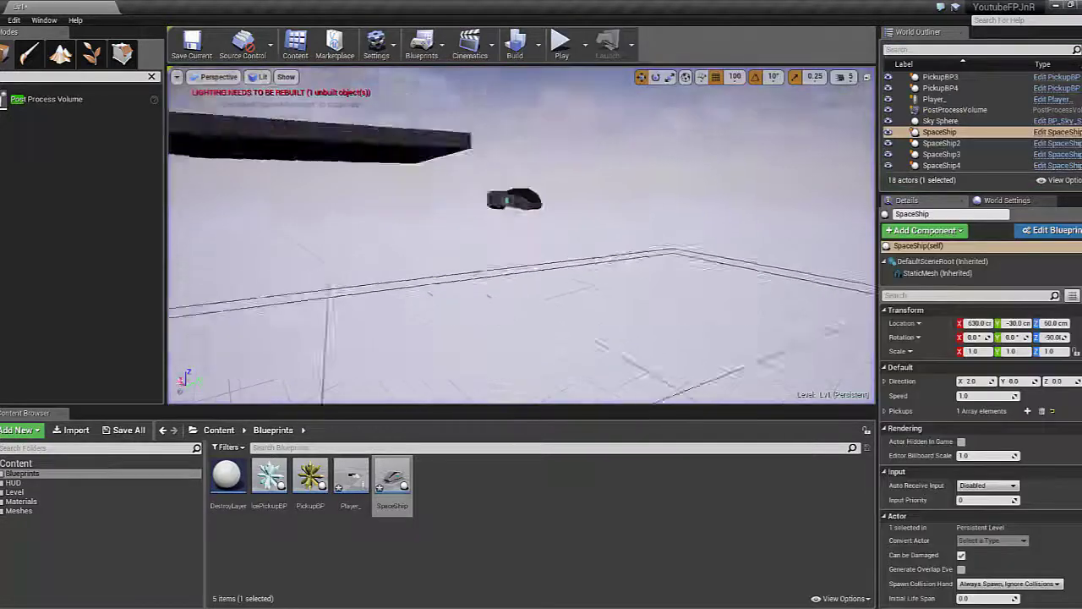
pyautogui.doubleClick(941, 164)
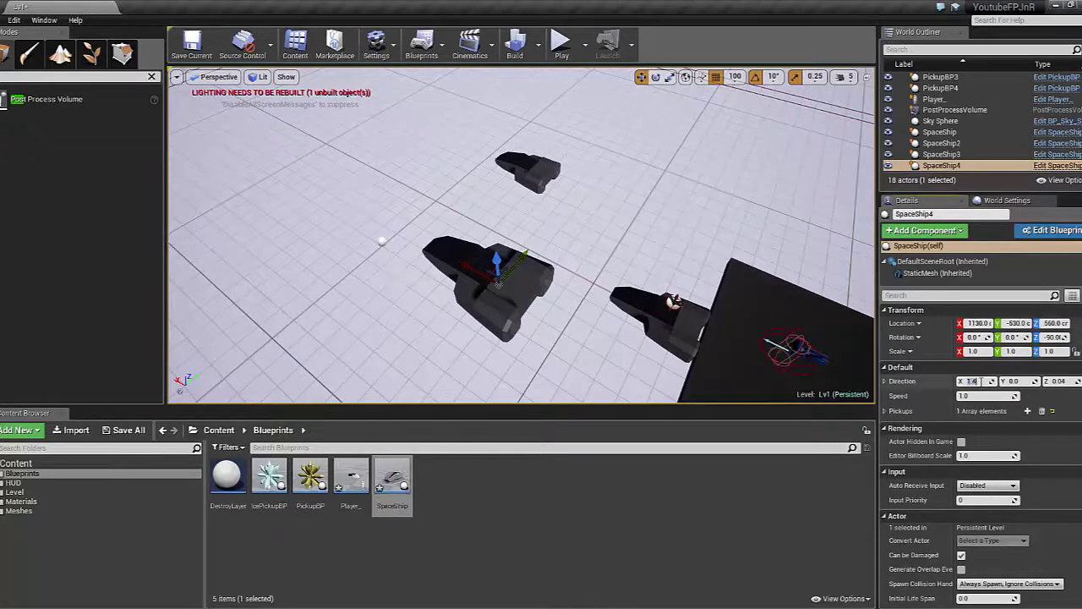
pyautogui.click(564, 42)
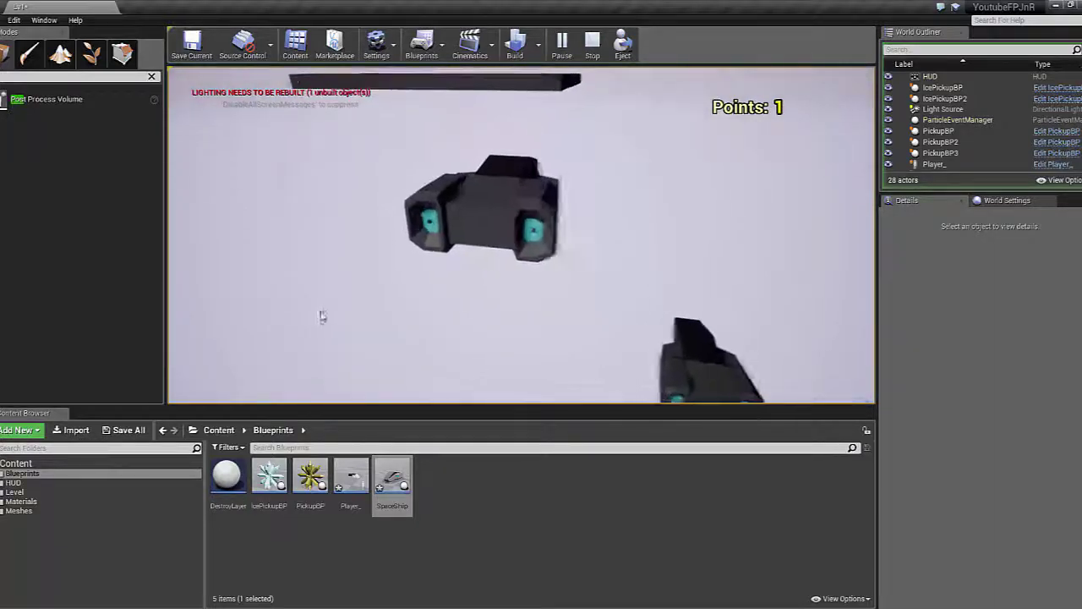
pyautogui.press('Escape')
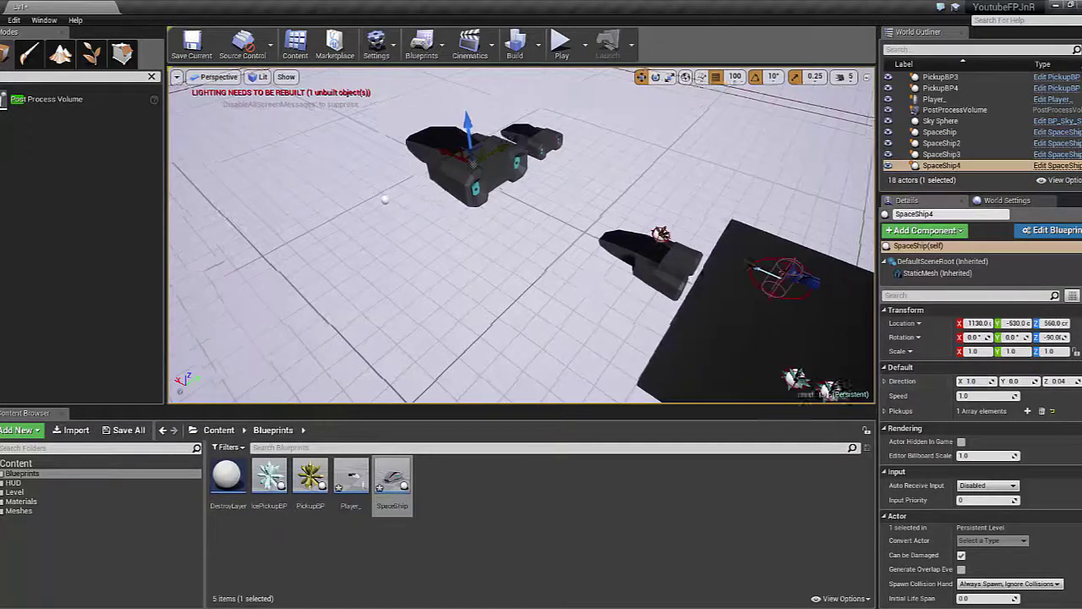
# Move Floor2 along X to 3000 and play-test again
pyautogui.moveTo(592, 254); pyautogui.dragTo(338, 279, button='right')
pyautogui.click(254, 285)
pyautogui.moveTo(254, 285); pyautogui.dragTo(388, 294)
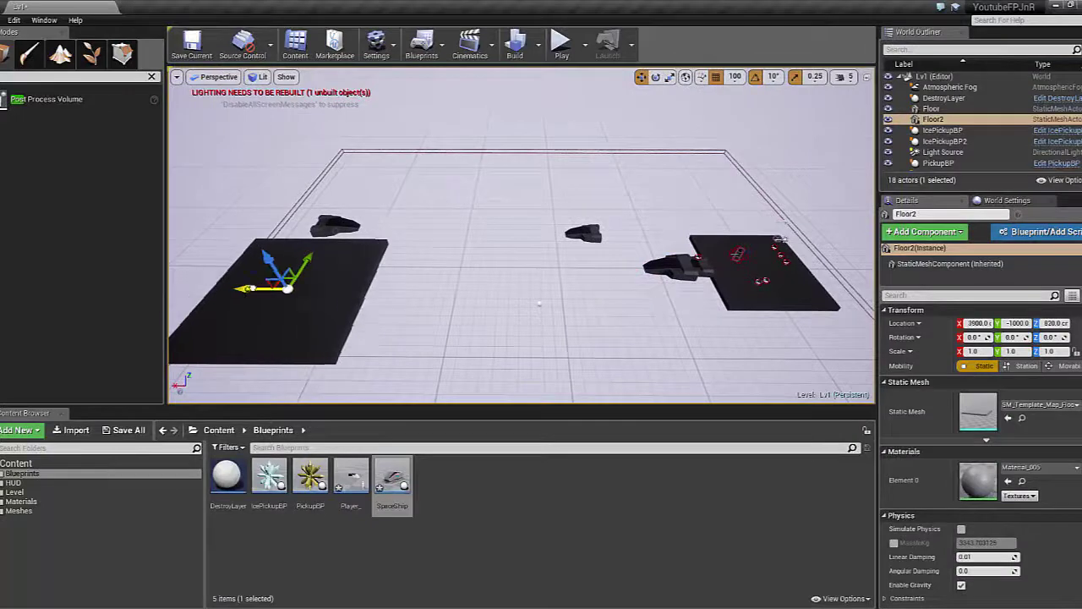
pyautogui.click(572, 51)
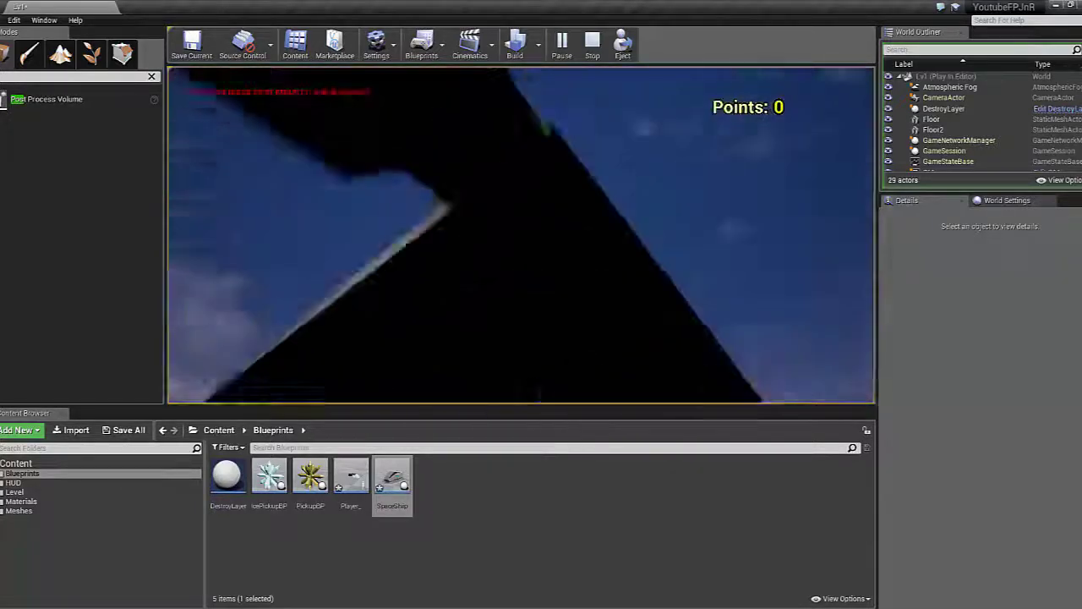
pyautogui.press('Escape')
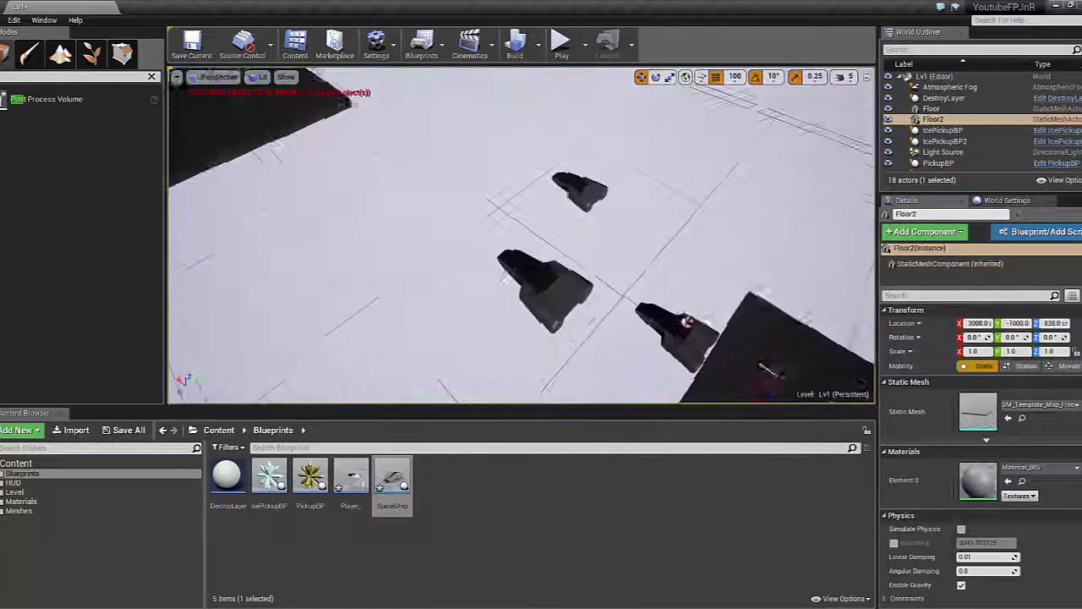
# Raise SpaceShip4 higher above the floor and save the level
pyautogui.moveTo(766, 370); pyautogui.dragTo(685, 291, button='right')
pyautogui.click(684, 292)
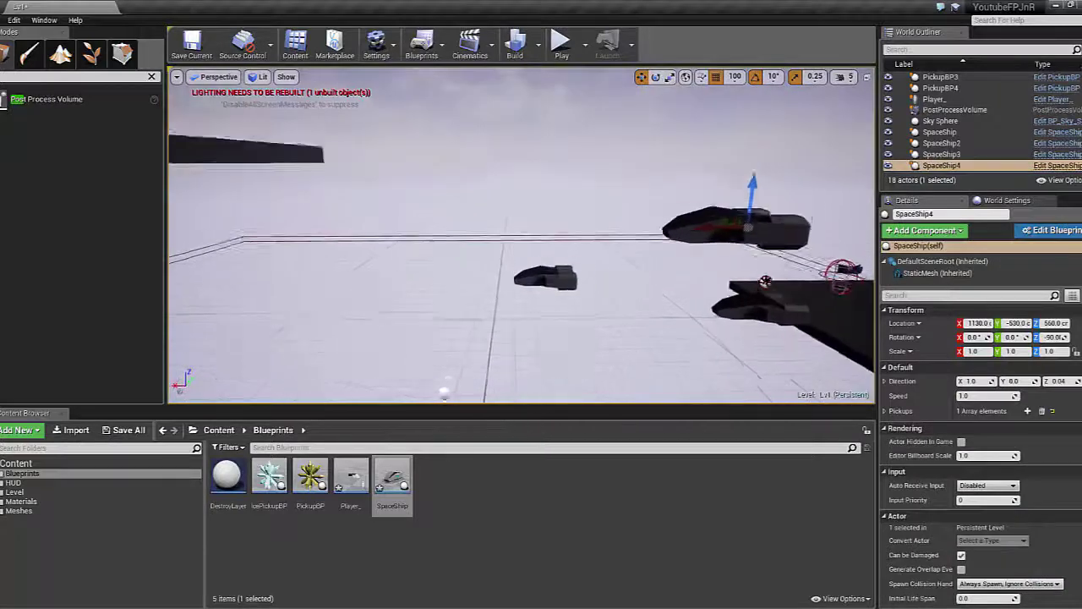
pyautogui.moveTo(732, 162); pyautogui.dragTo(731, 182, button='right')
pyautogui.moveTo(759, 155); pyautogui.dragTo(764, 145)
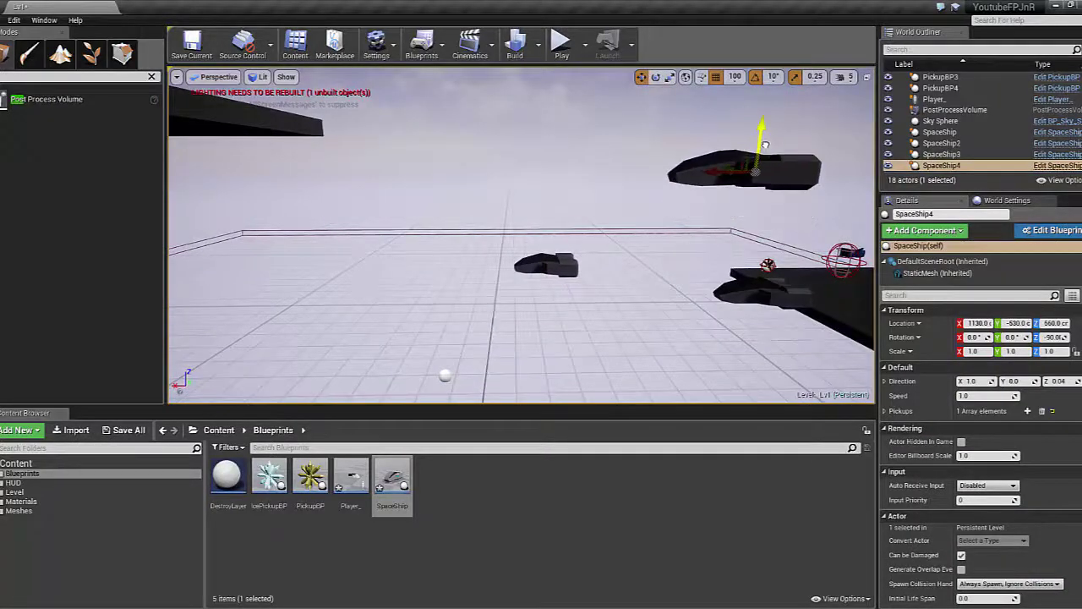
pyautogui.moveTo(516, 186); pyautogui.dragTo(241, 72, button='right')
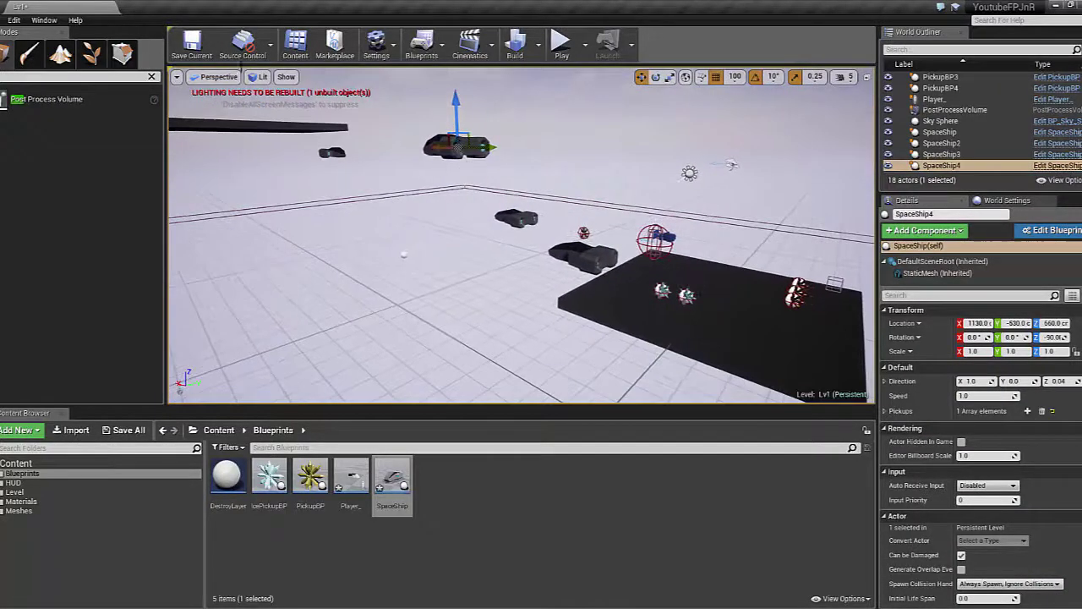
pyautogui.click(192, 41)
pyautogui.moveTo(509, 150)
pyautogui.mouseDown(button='right')
pyautogui.moveTo(522, 329)
pyautogui.moveTo(524, 254)
pyautogui.mouseUp(button='right')
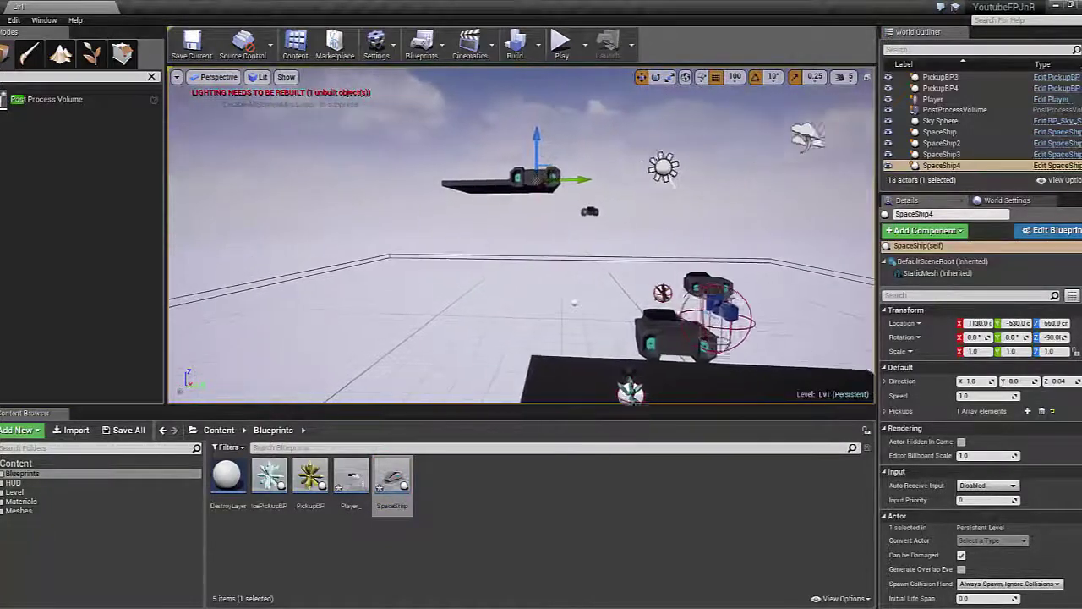
pyautogui.moveTo(524, 253); pyautogui.dragTo(391, 201, button='right')
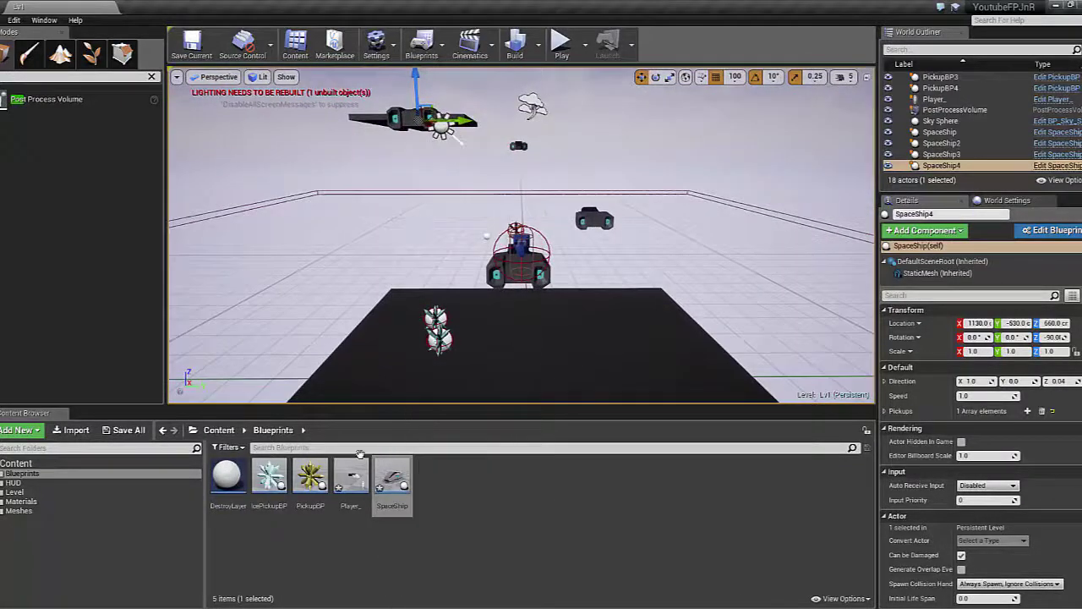
# Create a new Actor blueprint class named FinishLine in the Blueprints folder
pyautogui.rightClick(465, 501)
pyautogui.click(508, 250)
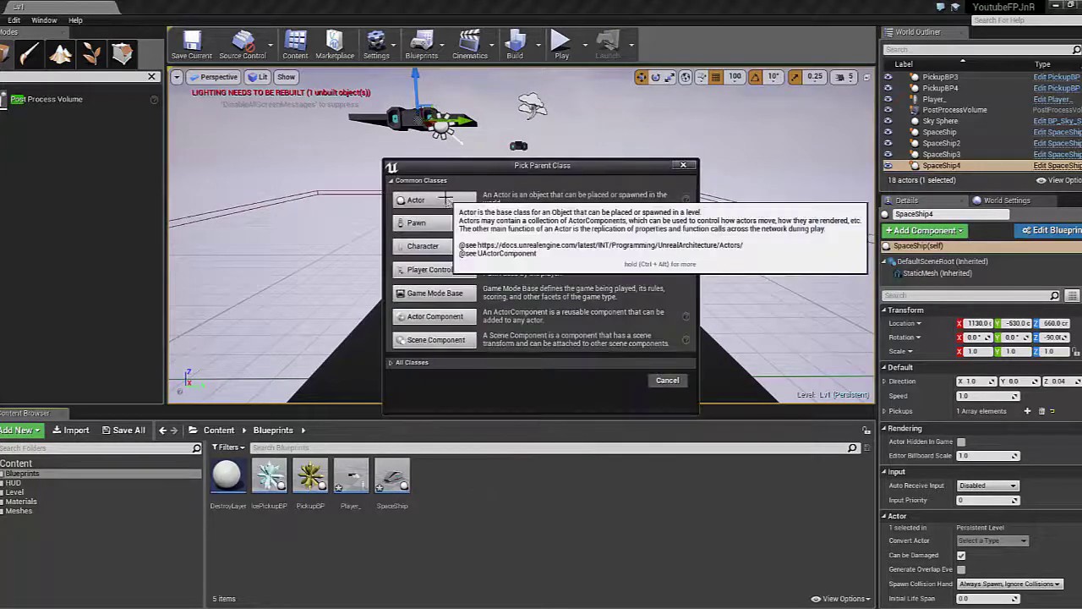
pyautogui.click(445, 199)
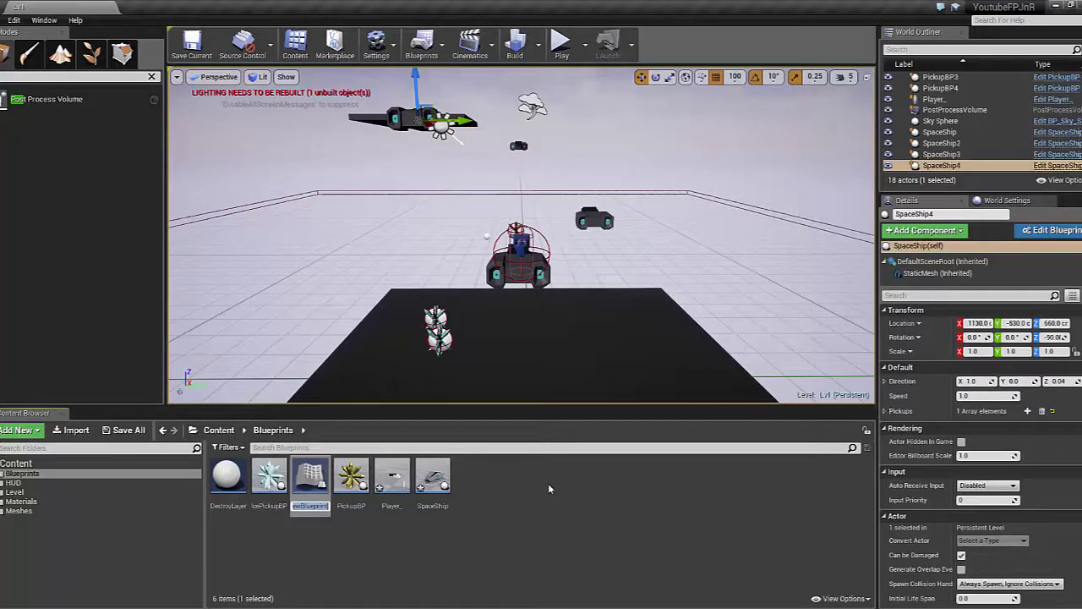
pyautogui.press('BackSpace')
pyautogui.press('BackSpace')
pyautogui.press('BackSpace')
pyautogui.write('ne')
pyautogui.press('Return')
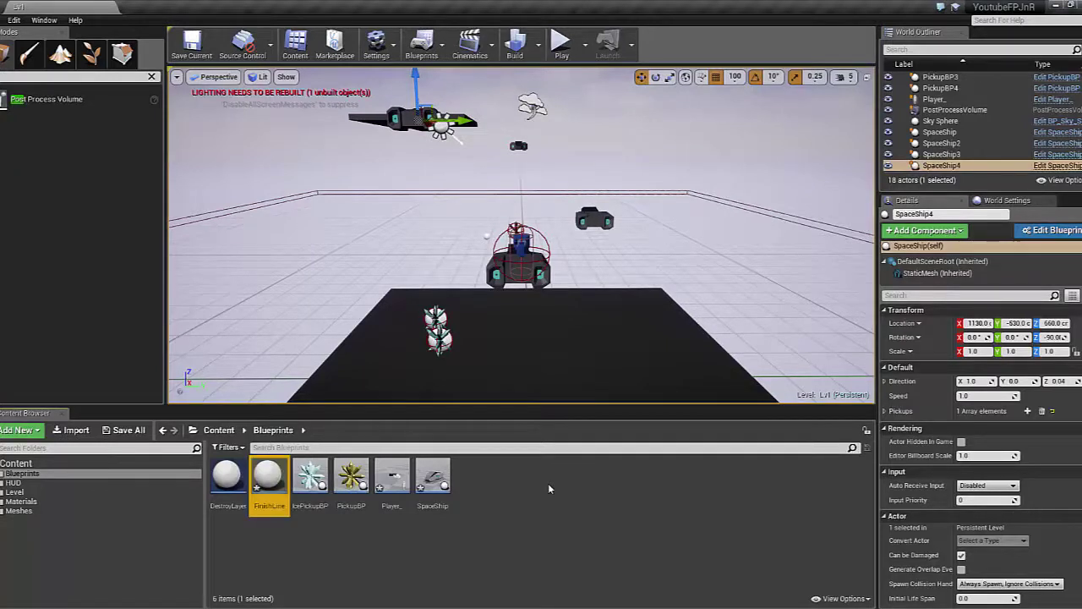
# Open FinishLine and add a StaticMesh component
pyautogui.doubleClick(275, 500)
pyautogui.click(21, 49)
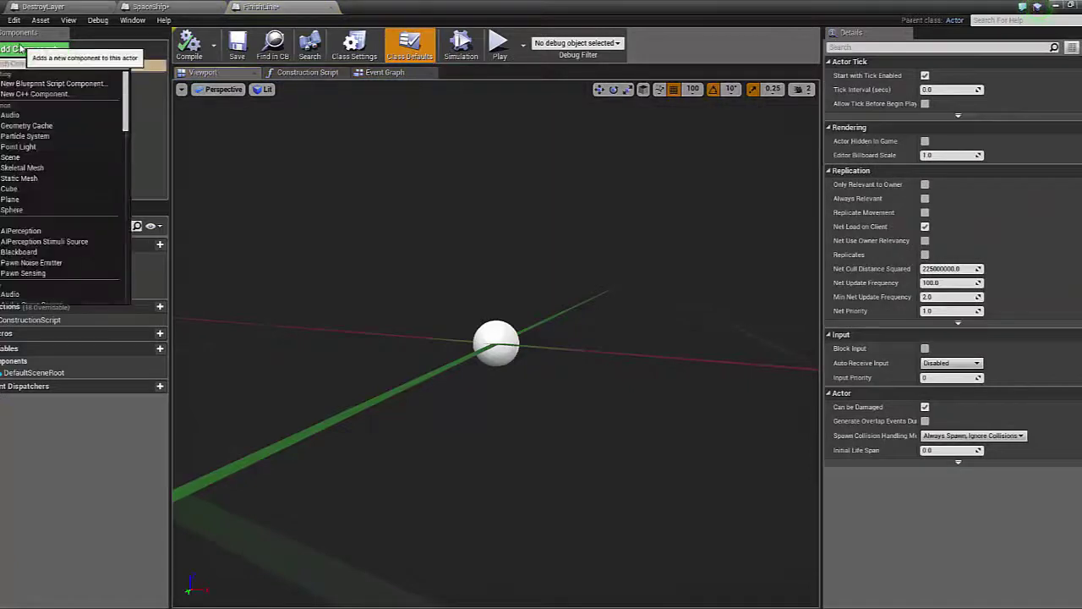
pyautogui.write('stat')
pyautogui.press('Return')
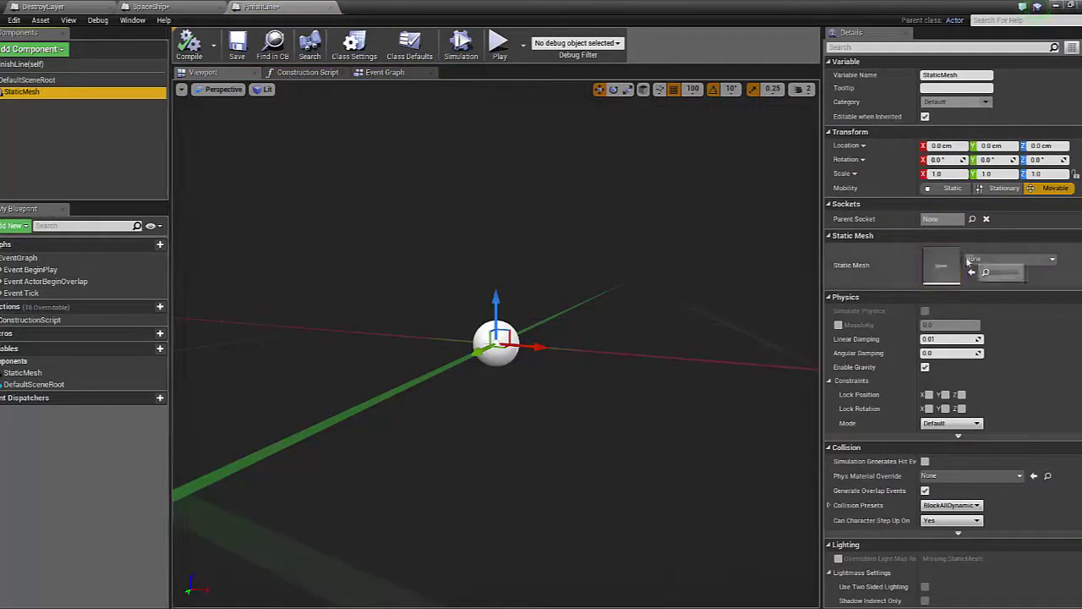
# Turn on Show Engine Content in the mesh picker to find the Cube mesh
pyautogui.click(1010, 258)
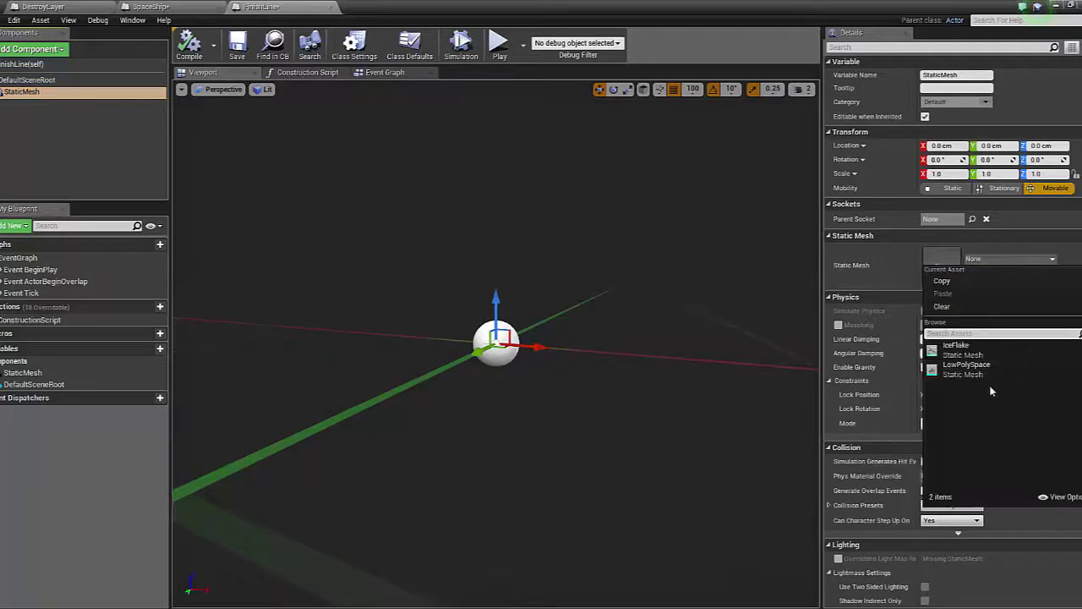
pyautogui.click(1067, 496)
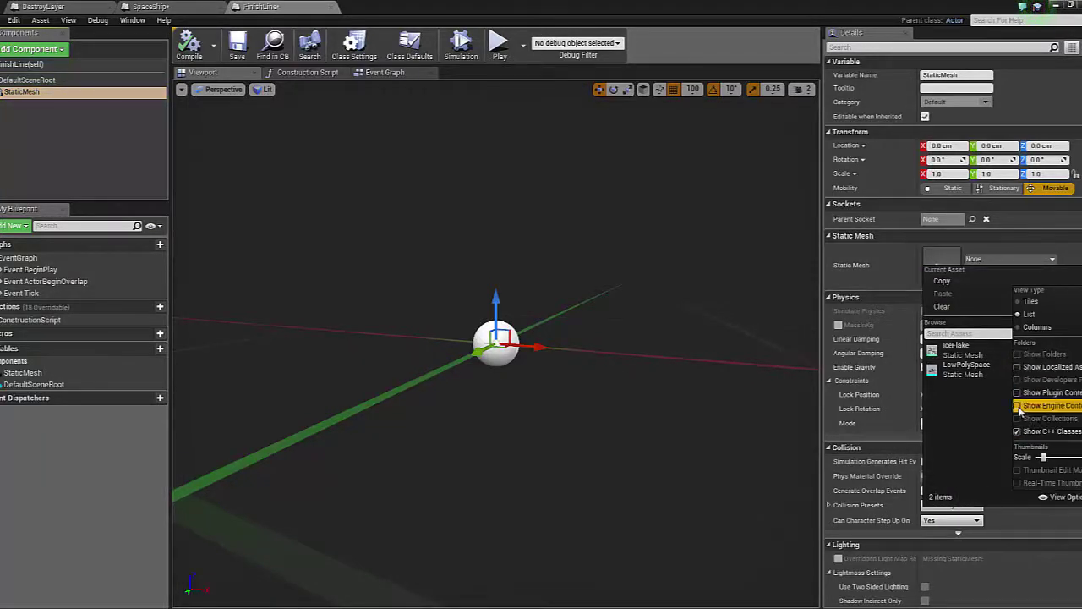
pyautogui.click(1019, 407)
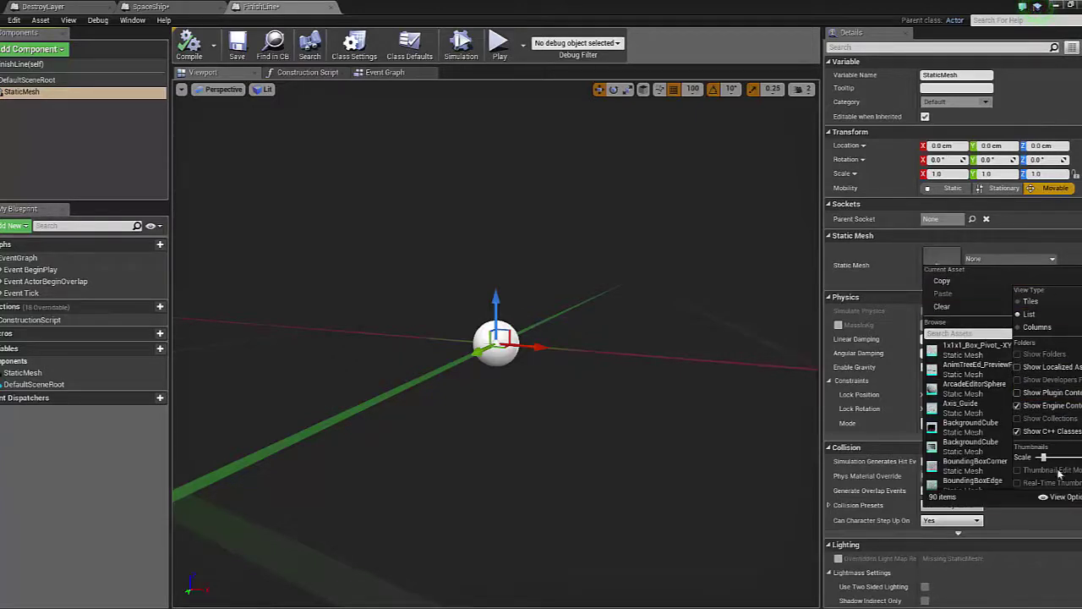
pyautogui.click(1057, 498)
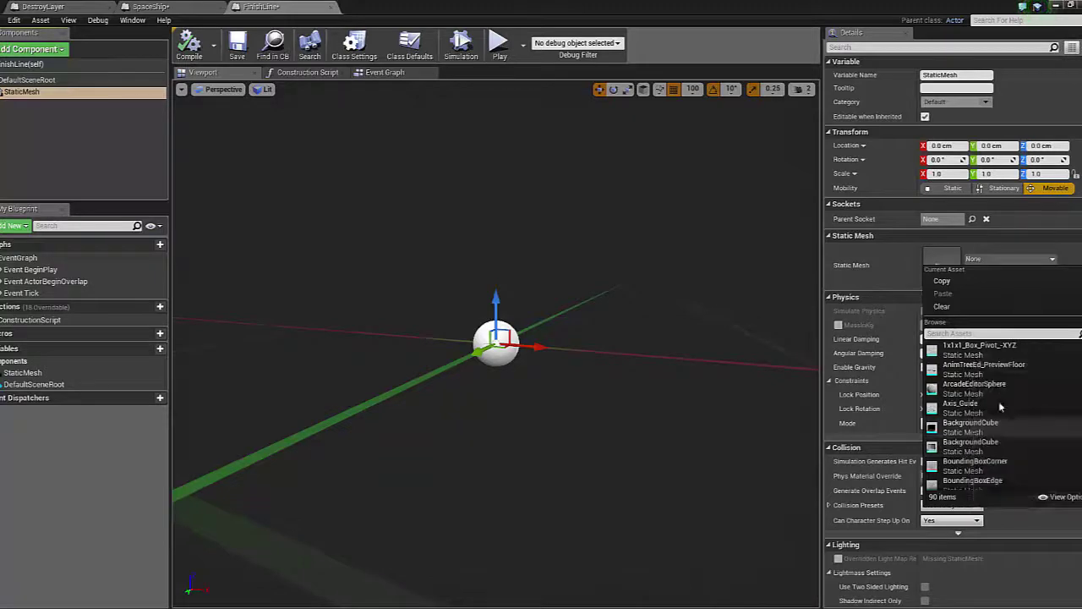
pyautogui.scroll(-3, 1071, 449)
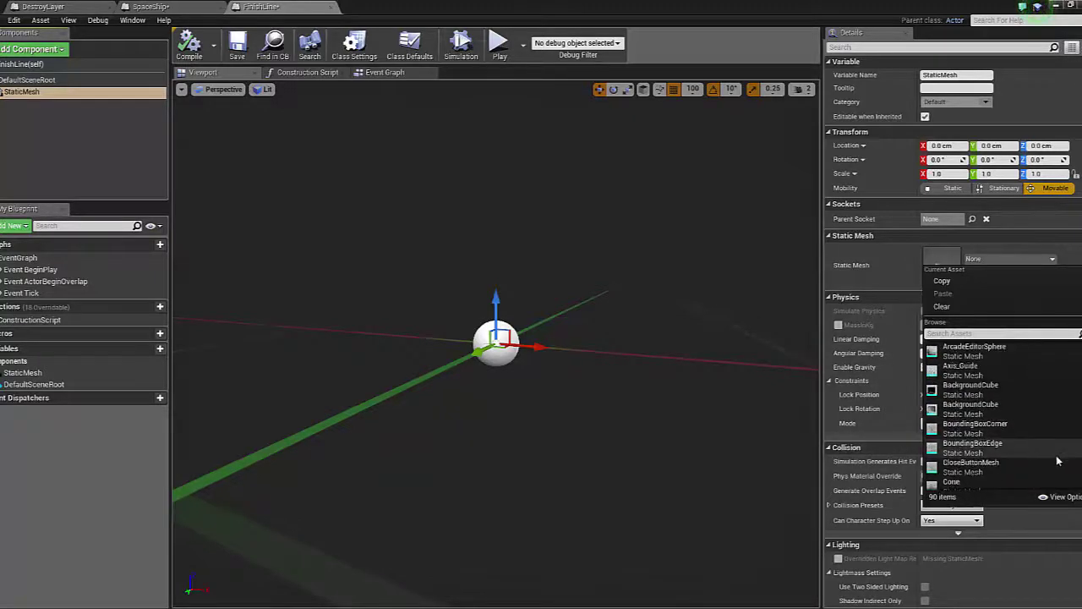
pyautogui.scroll(-2, 1058, 460)
# Assign the engine Cube mesh to the component and compile FinishLine
pyautogui.click(961, 454)
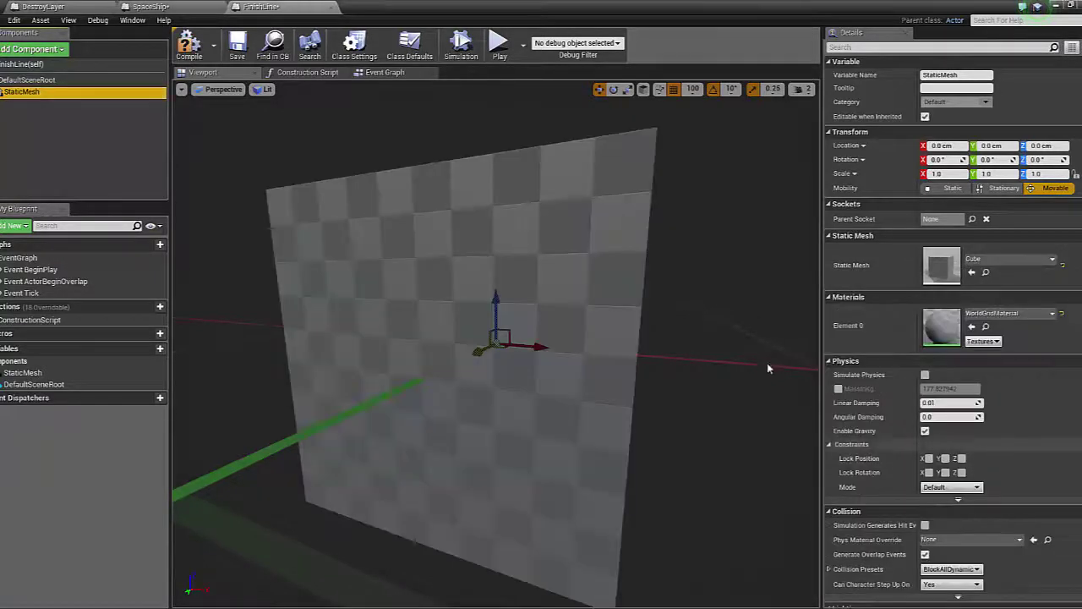
pyautogui.click(189, 44)
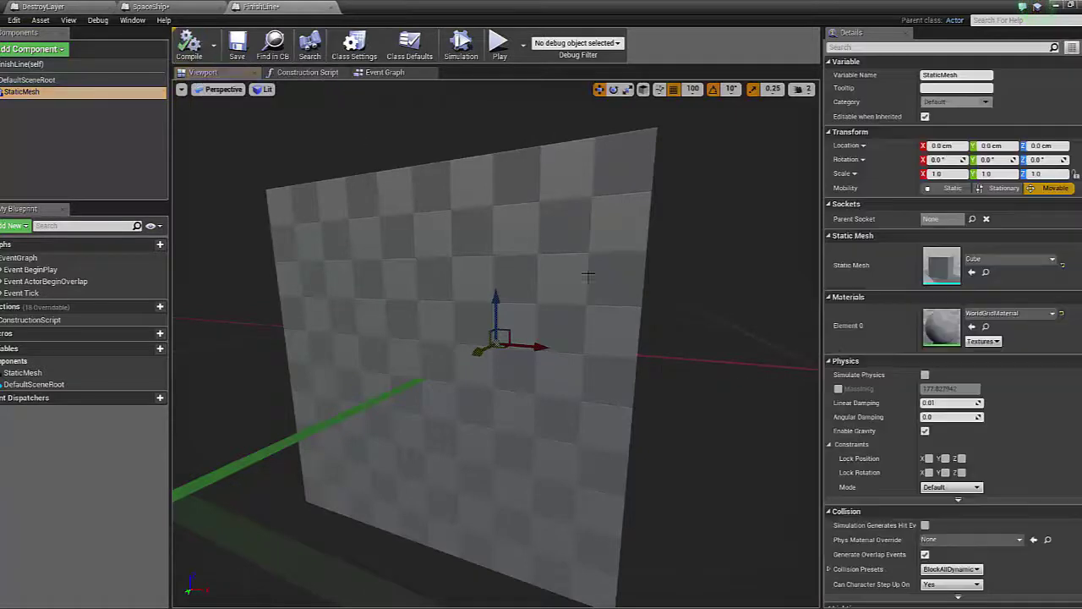
pyautogui.moveTo(628, 305); pyautogui.dragTo(594, 295)
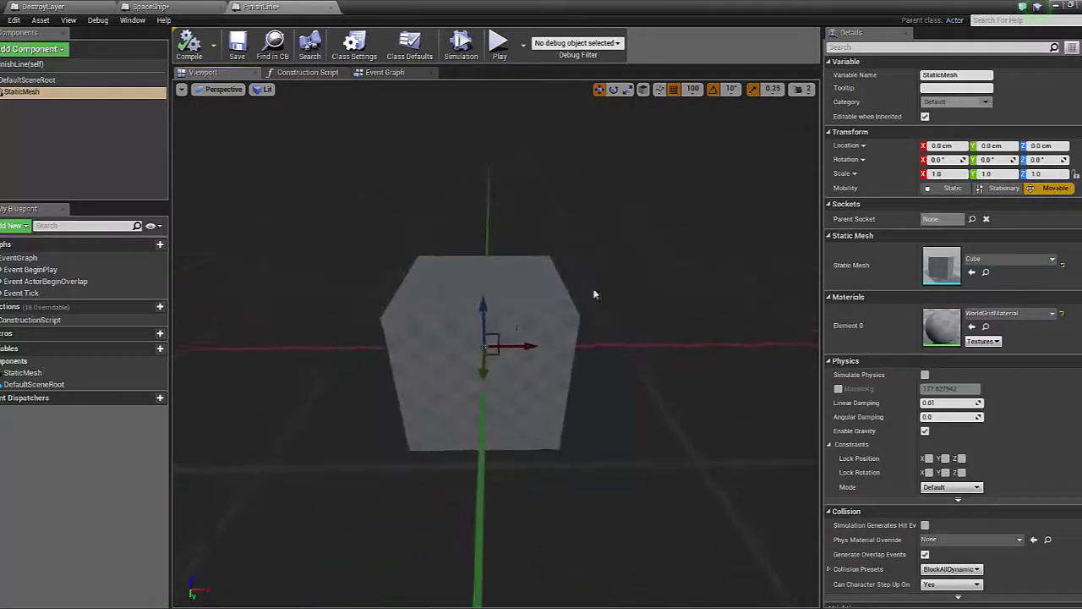
# Rotate the cube to 45° on X
pyautogui.moveTo(538, 318); pyautogui.dragTo(545, 279)
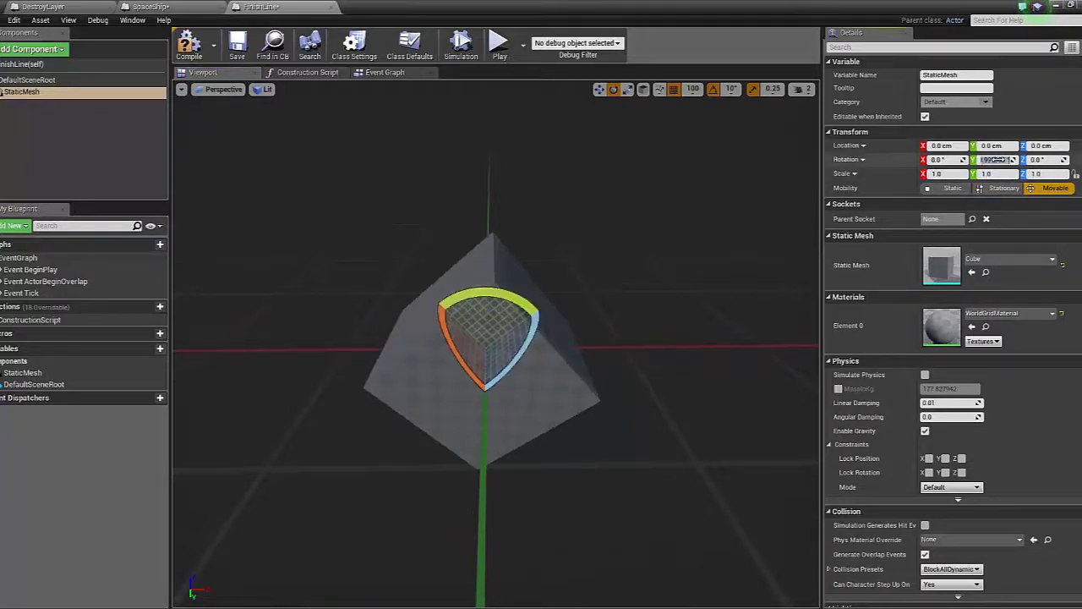
pyautogui.moveTo(993, 159); pyautogui.dragTo(985, 159)
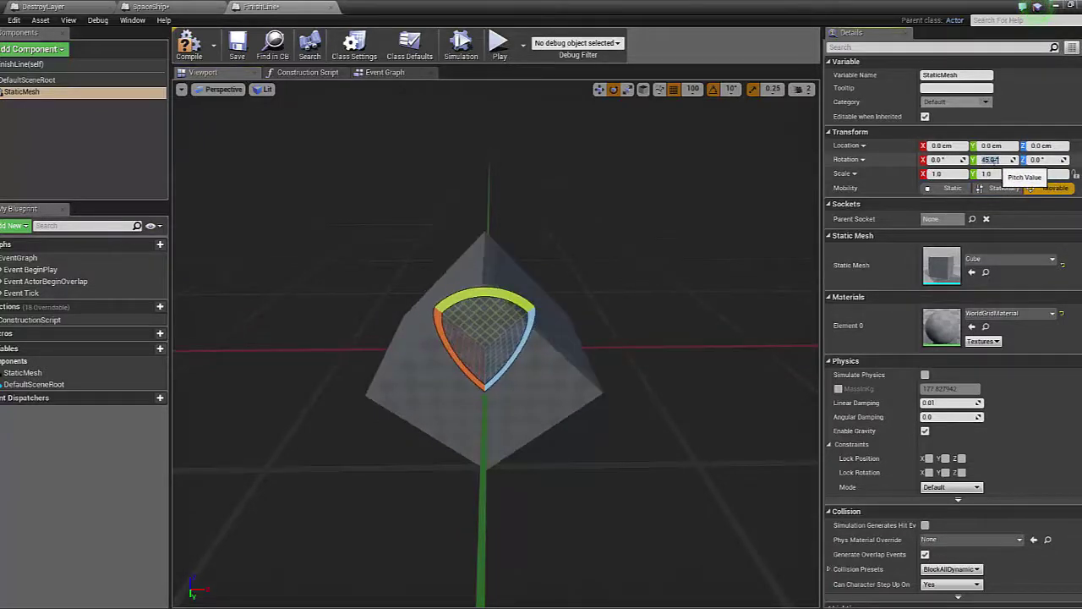
pyautogui.click(948, 160)
pyautogui.write('45')
pyautogui.press('Return')
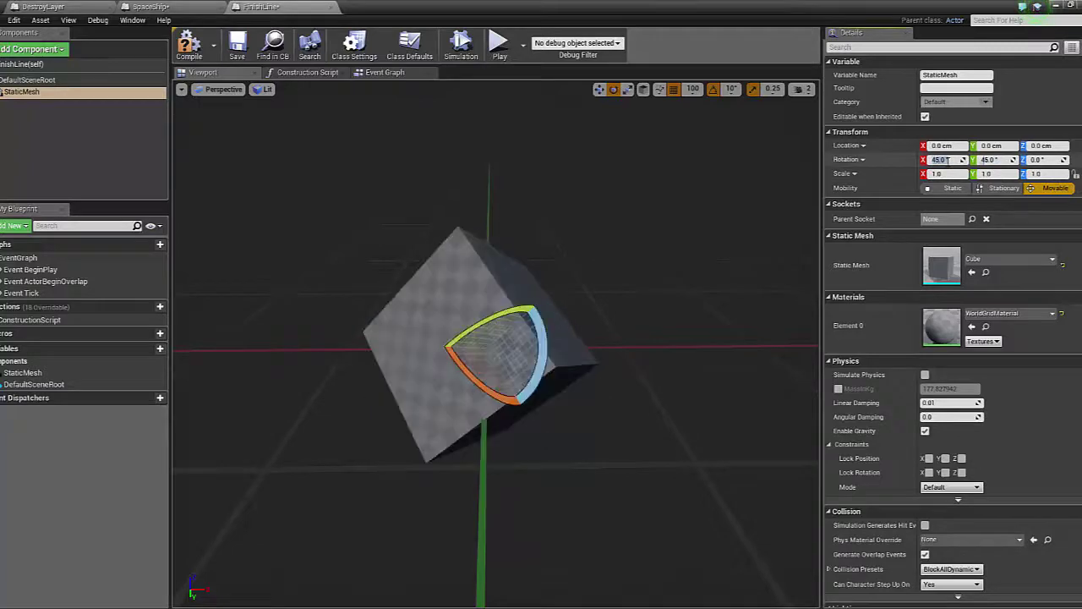
pyautogui.moveTo(508, 381)
pyautogui.mouseDown()
pyautogui.moveTo(550, 338)
pyautogui.moveTo(506, 290)
pyautogui.mouseUp()
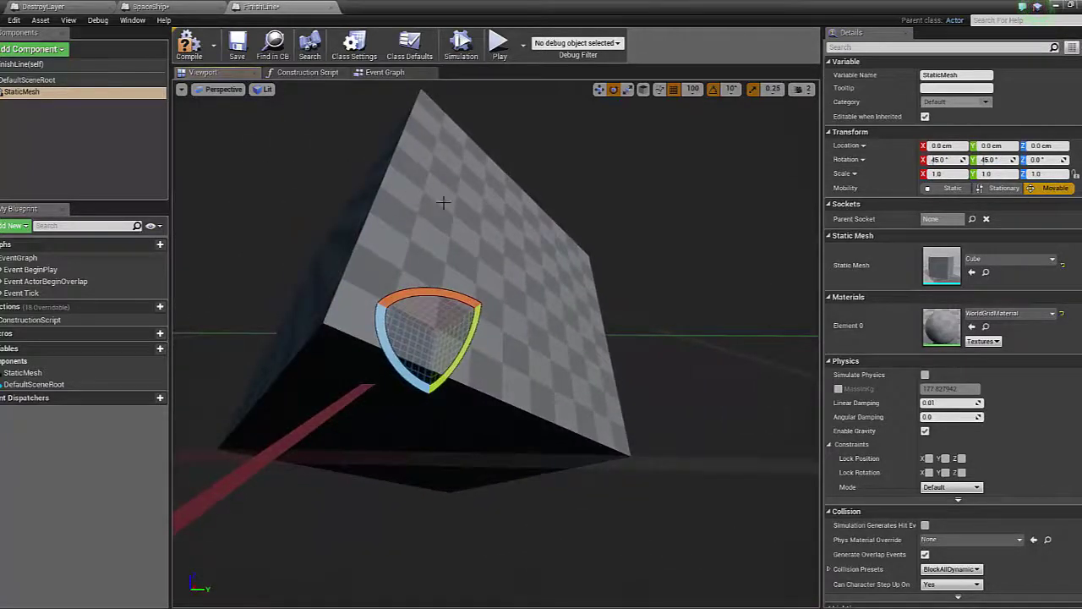
# Shrink the cube to 0.5 scale on X and Y
pyautogui.press('w')
pyautogui.keyDown('alt'); pyautogui.moveTo(474, 338); pyautogui.dragTo(524, 338); pyautogui.keyUp('alt')
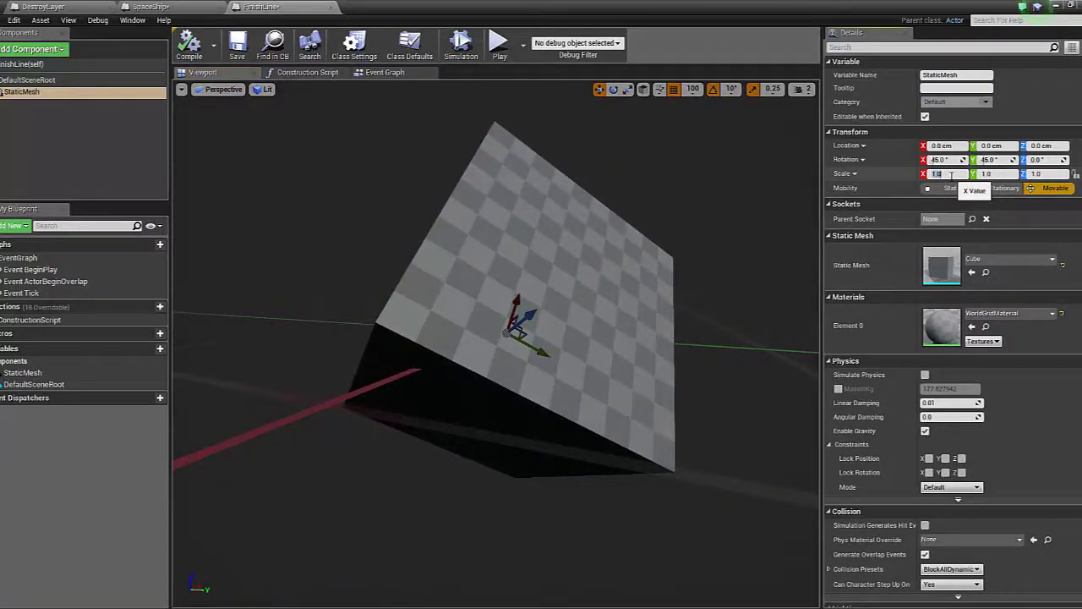
pyautogui.write('0.5')
pyautogui.press('Return')
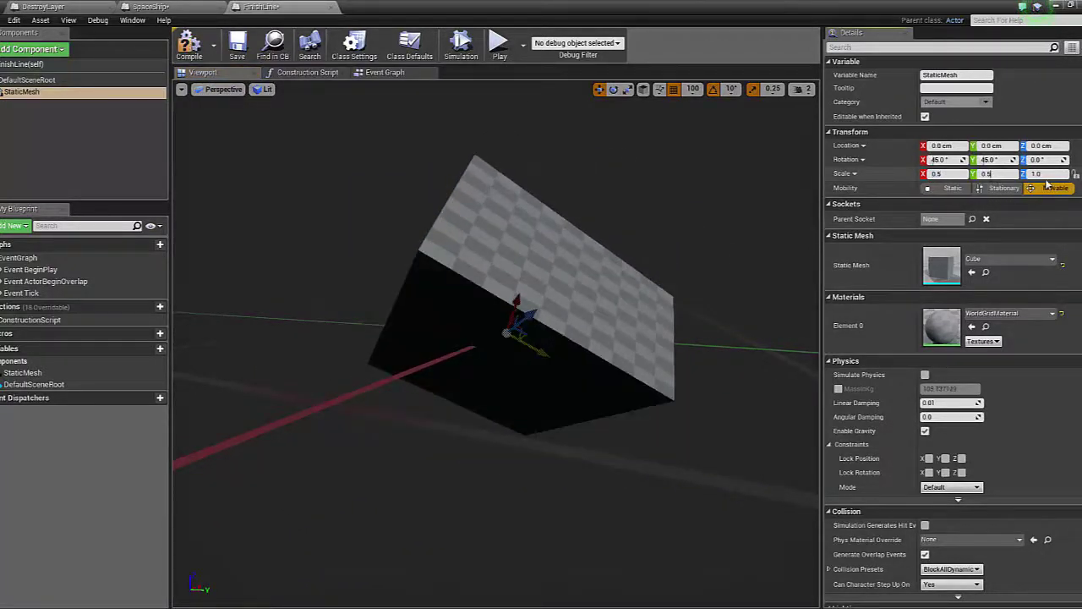
pyautogui.press('Return')
pyautogui.press('Return')
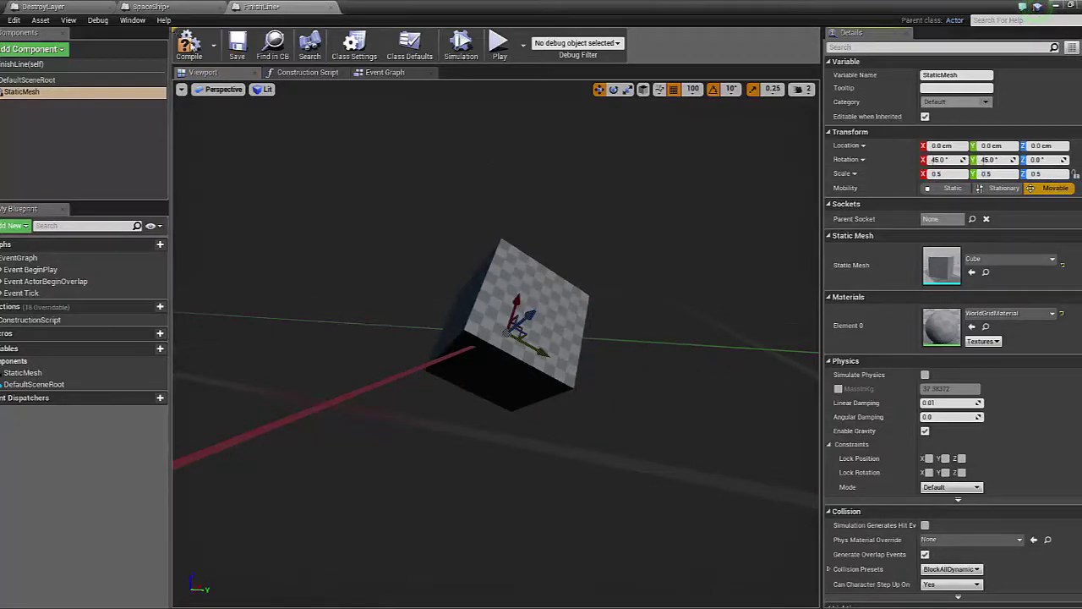
pyautogui.click(1056, 7)
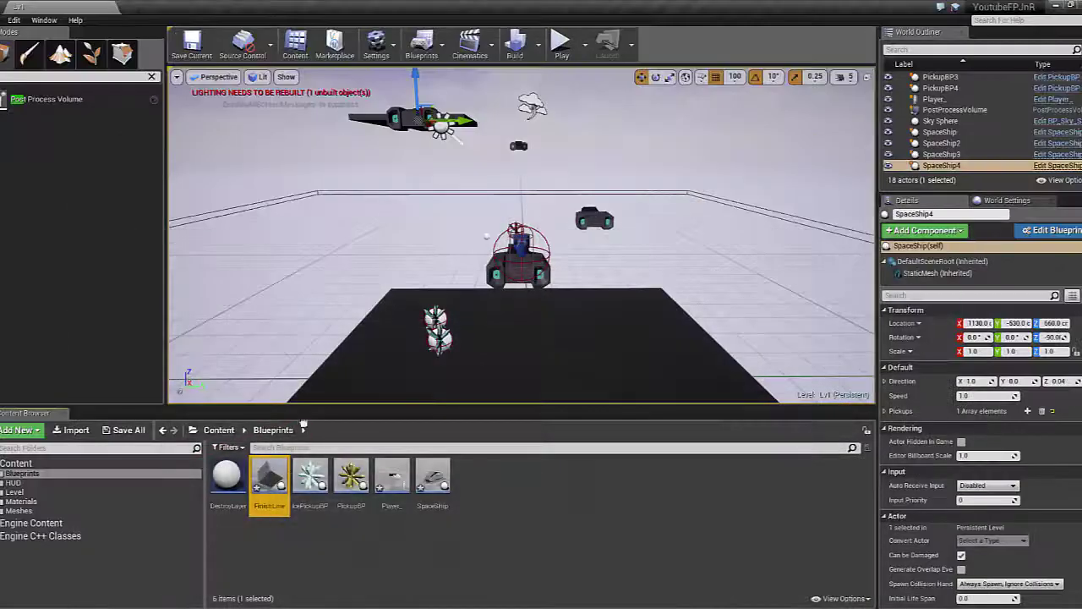
# Drag the FinishLine actor onto the far end platform's surface, then reopen its blueprint
pyautogui.click(412, 323)
pyautogui.moveTo(412, 265)
pyautogui.mouseDown()
pyautogui.moveTo(769, 294)
pyautogui.moveTo(586, 231)
pyautogui.mouseUp()
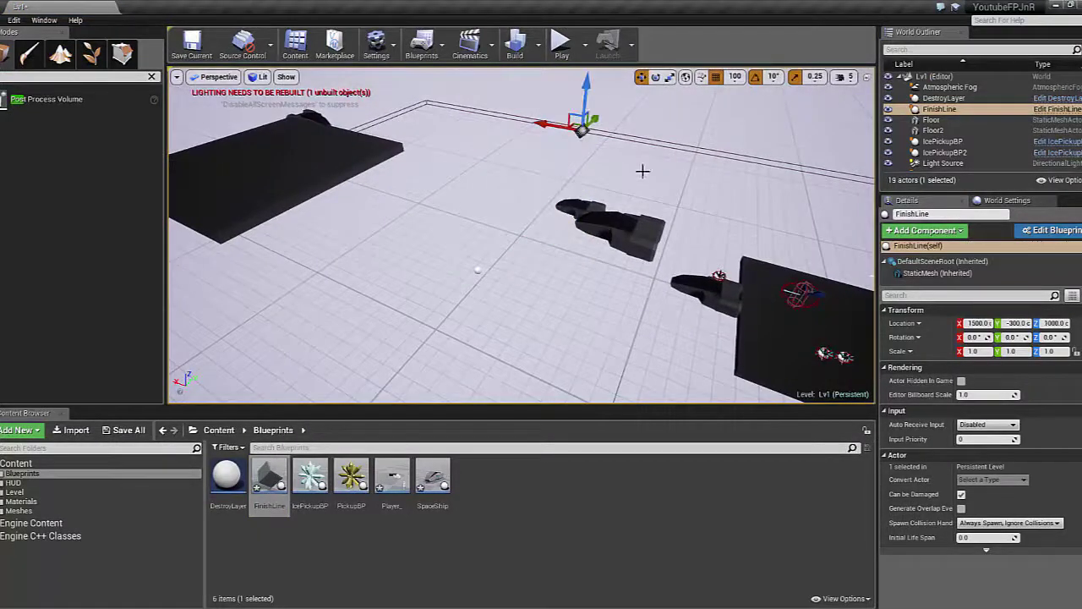
pyautogui.moveTo(643, 172); pyautogui.dragTo(510, 268)
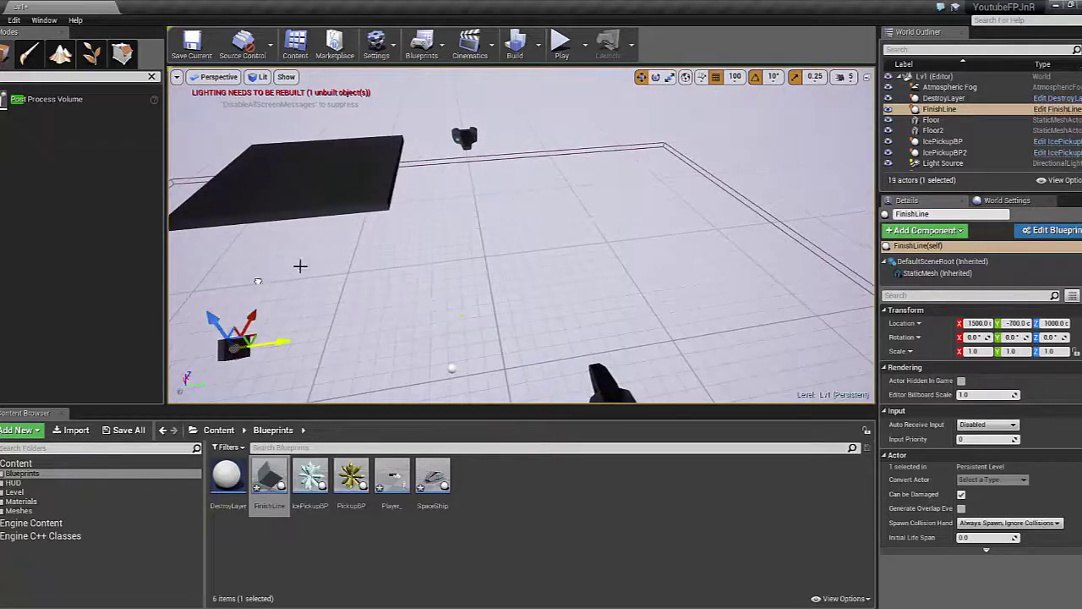
pyautogui.moveTo(300, 267); pyautogui.dragTo(326, 208)
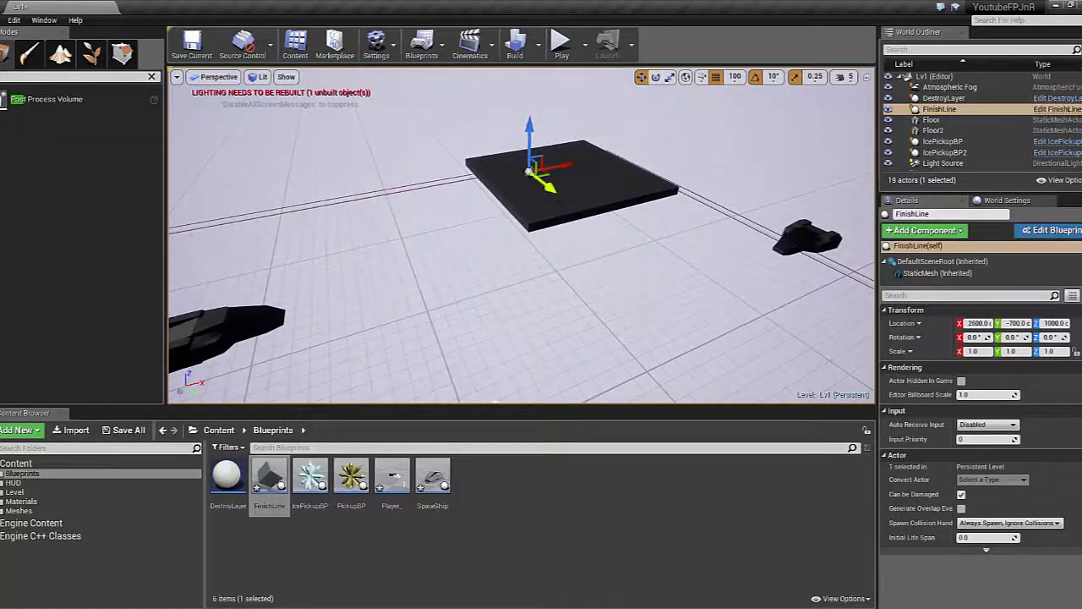
pyautogui.moveTo(456, 279); pyautogui.dragTo(448, 291)
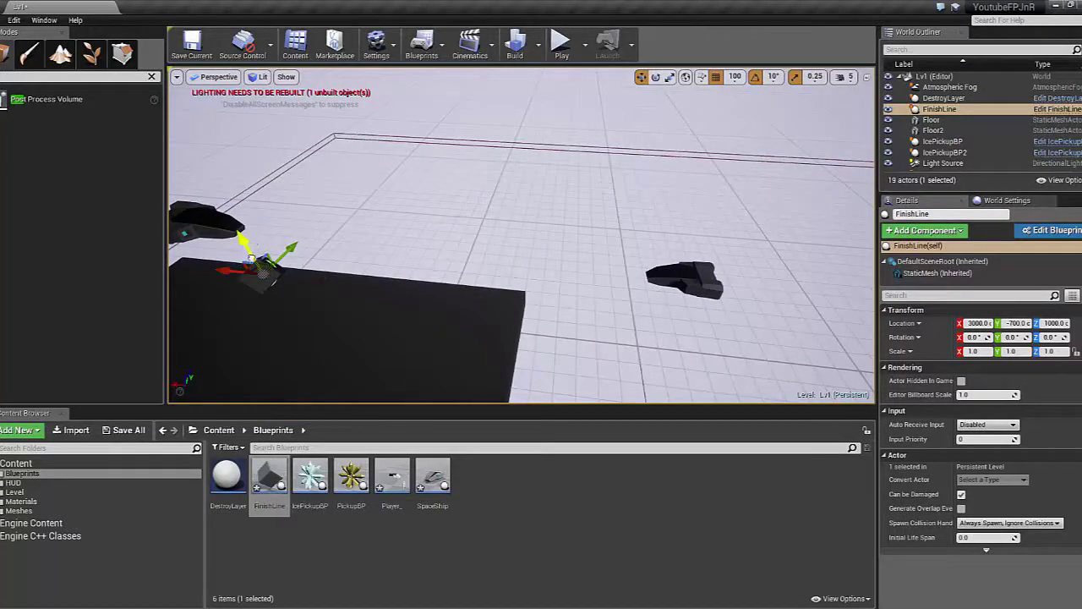
pyautogui.moveTo(265, 307); pyautogui.dragTo(304, 287)
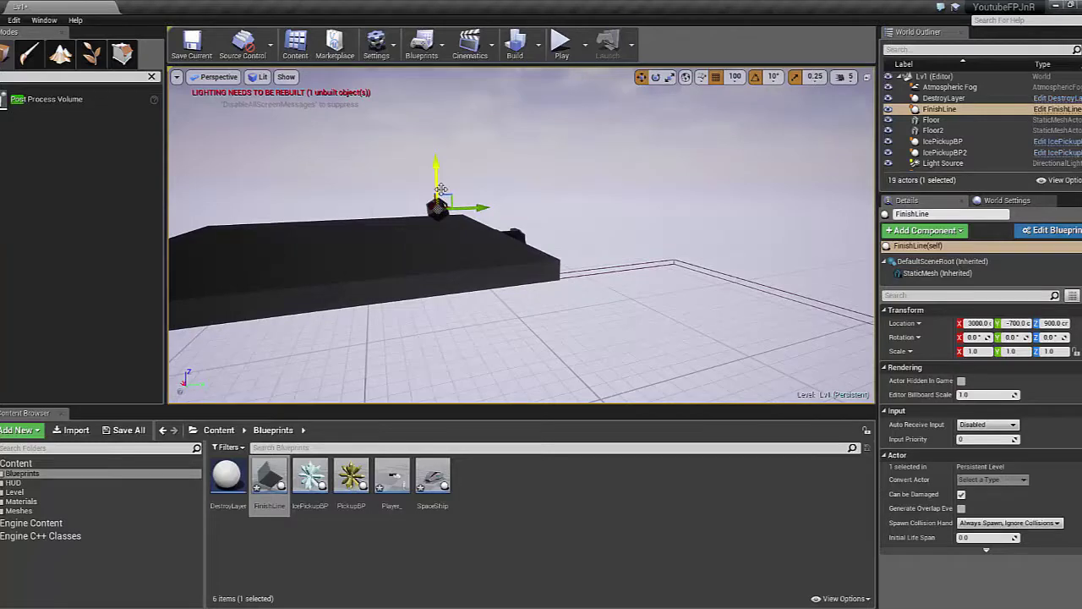
pyautogui.doubleClick(270, 478)
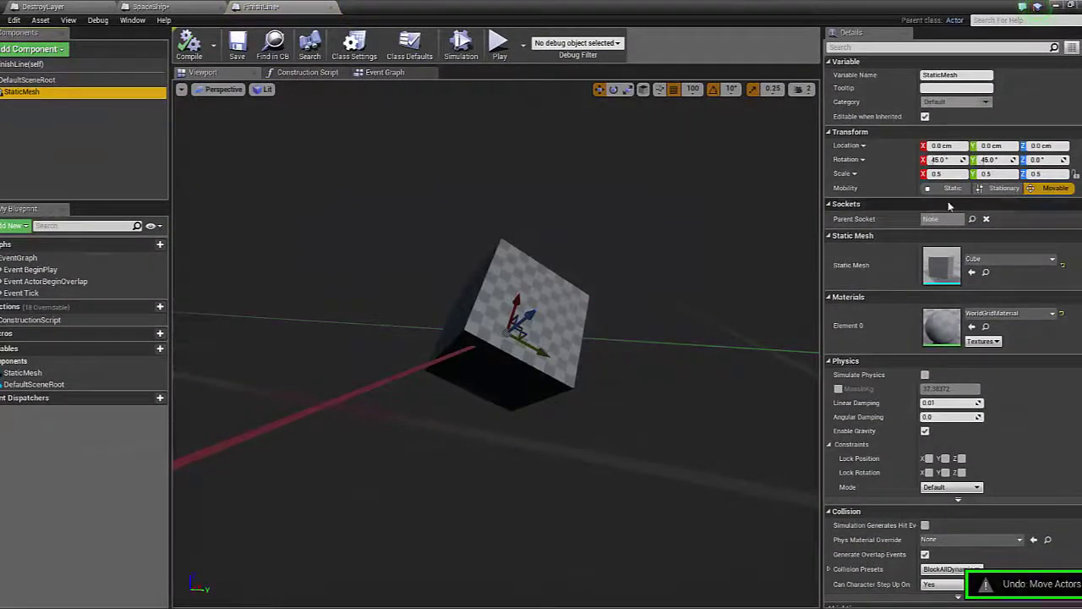
# Change the cube's mobility, compile, and frame the FinishLine actor in the level
pyautogui.click(981, 189)
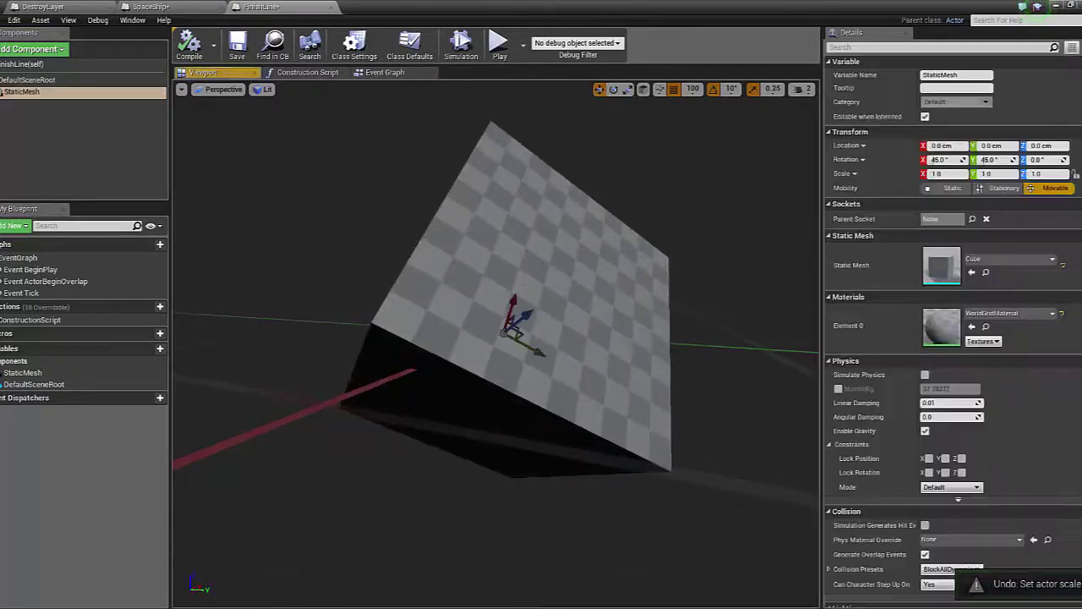
pyautogui.click(193, 55)
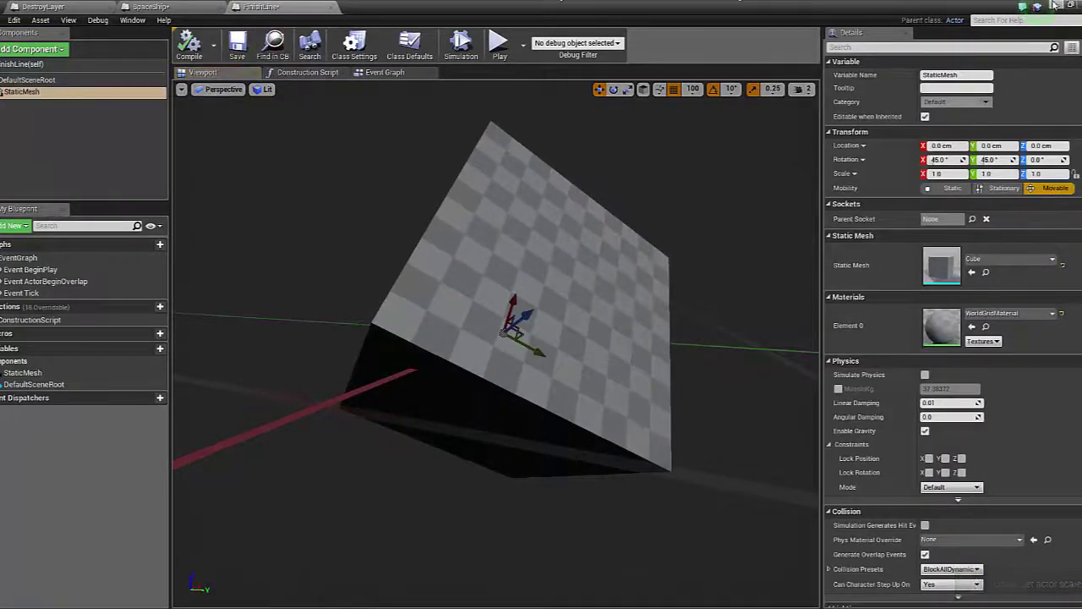
pyautogui.click(1057, 4)
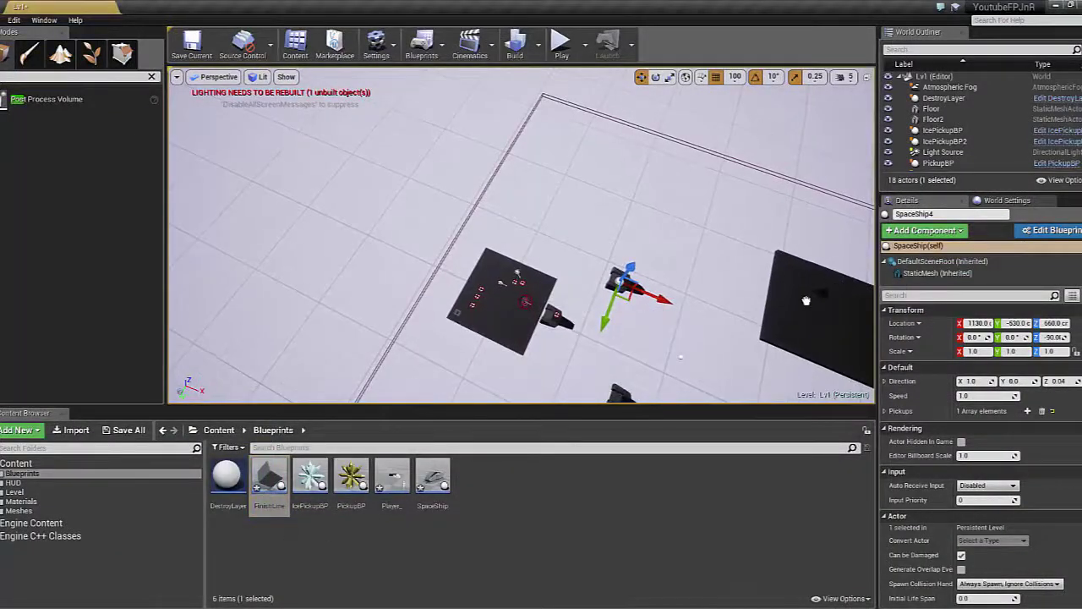
pyautogui.click(806, 300)
pyautogui.press('f')
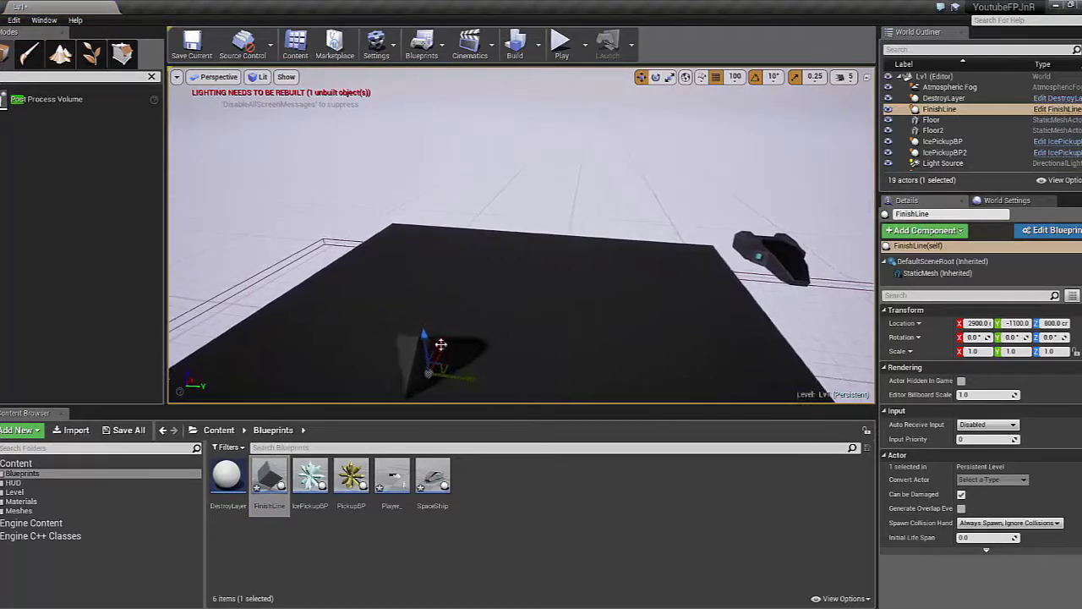
pyautogui.press('f')
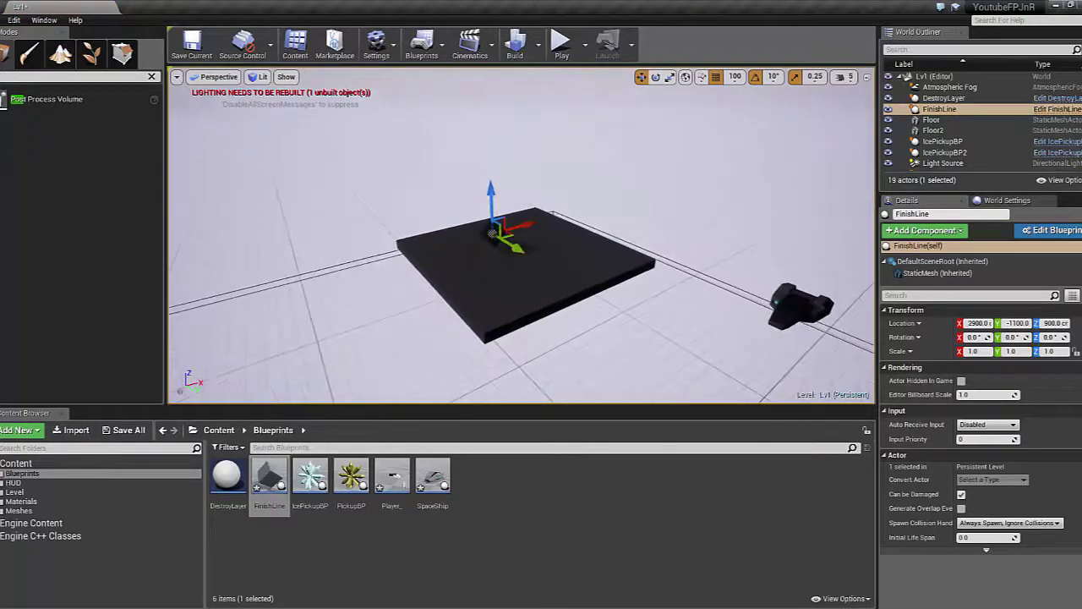
# Set the FinishLine cube's scale to 4 on X, Y and Z
pyautogui.doubleClick(269, 484)
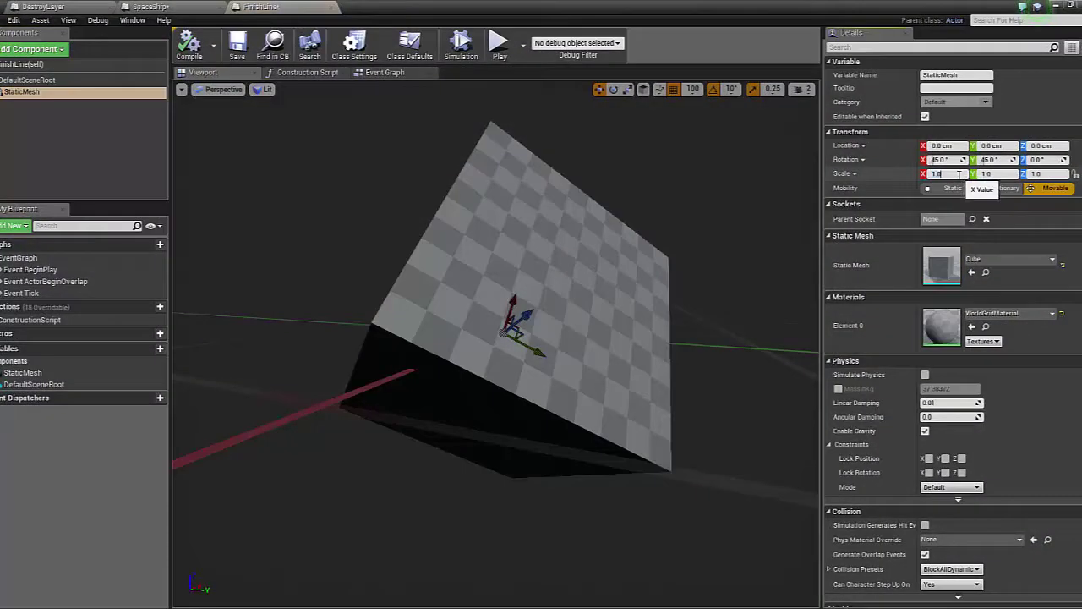
pyautogui.write('4')
pyautogui.press('Return')
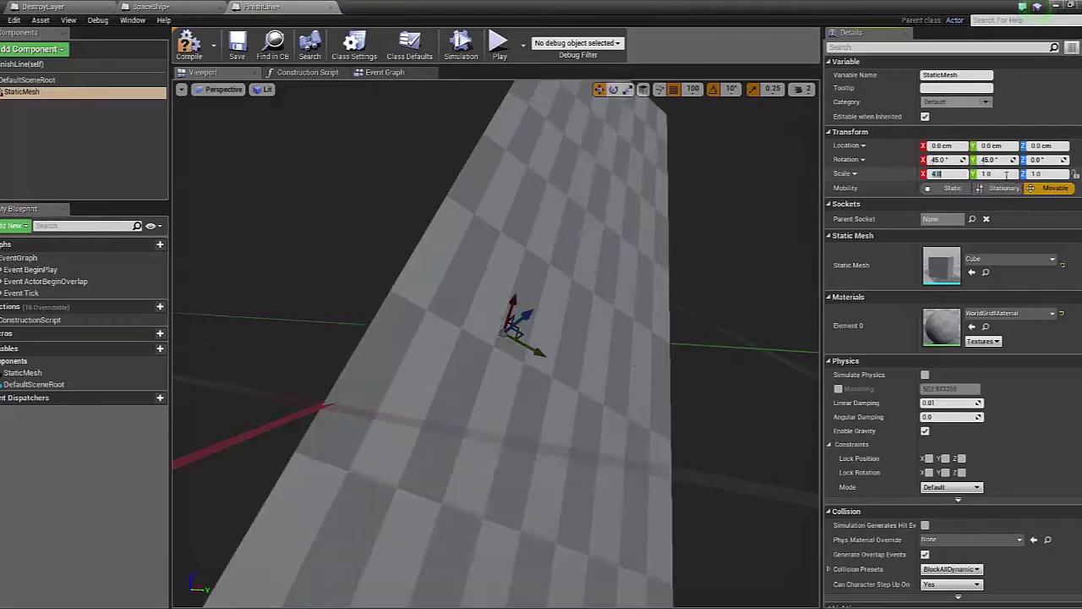
pyautogui.write('4')
pyautogui.press('Return')
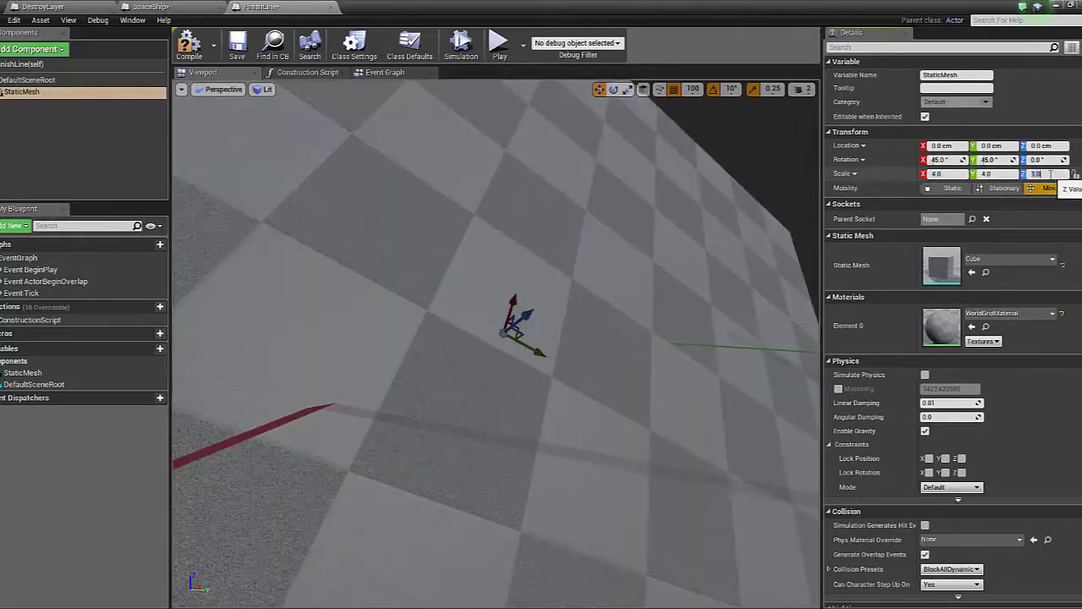
pyautogui.write('4')
pyautogui.press('Return')
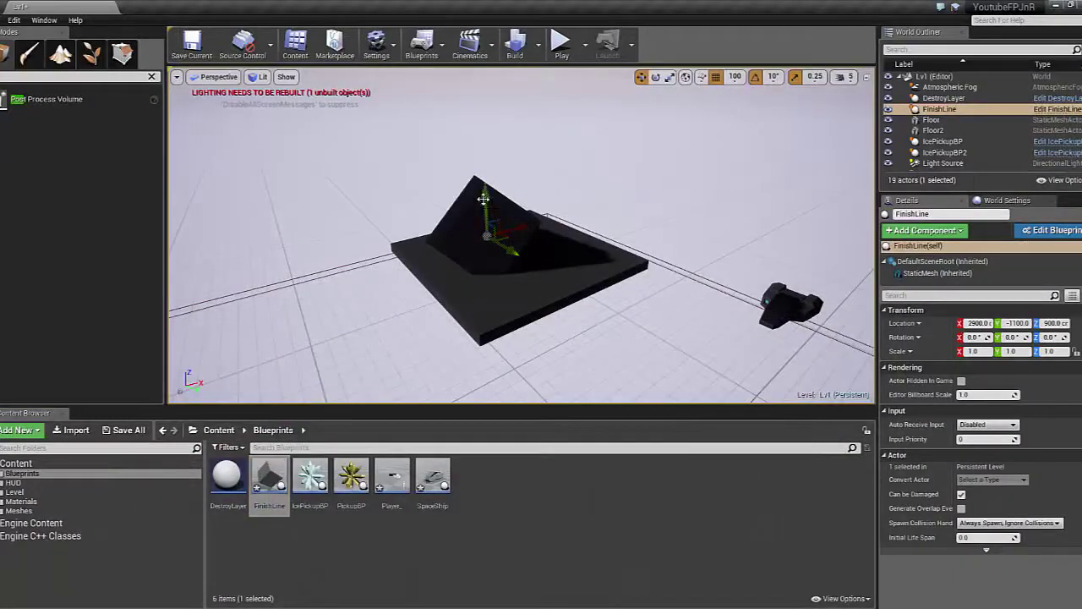
# Play-test the level with the enlarged finish-line cube
pyautogui.moveTo(483, 198)
pyautogui.keyDown('alt'); pyautogui.mouseDown()
pyautogui.moveTo(572, 195)
pyautogui.moveTo(627, 150)
pyautogui.moveTo(570, 66)
pyautogui.mouseUp(); pyautogui.keyUp('alt')
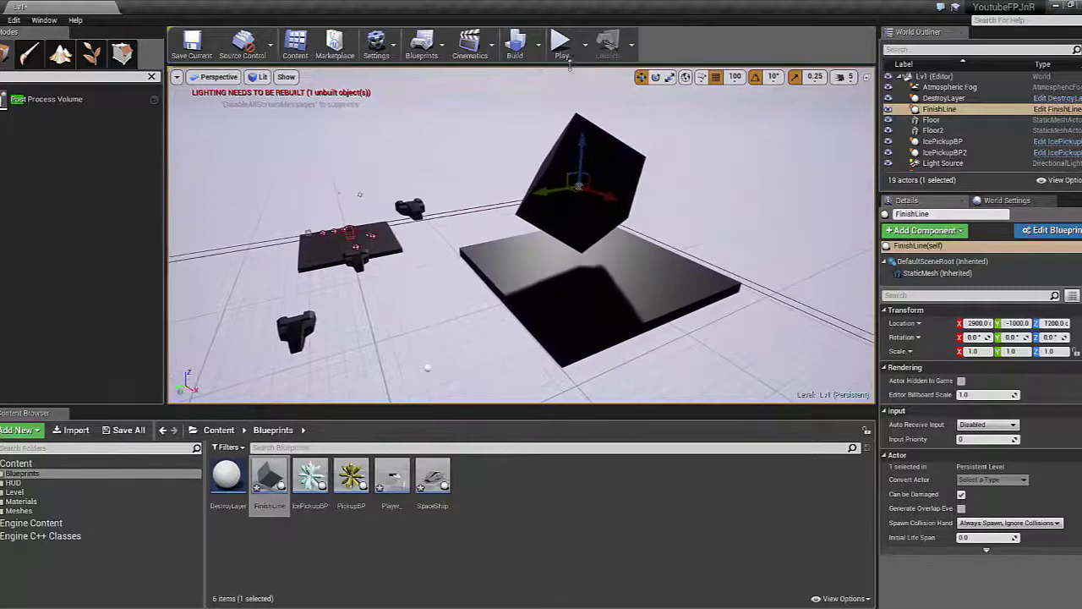
pyautogui.click(564, 48)
pyautogui.press('Escape')
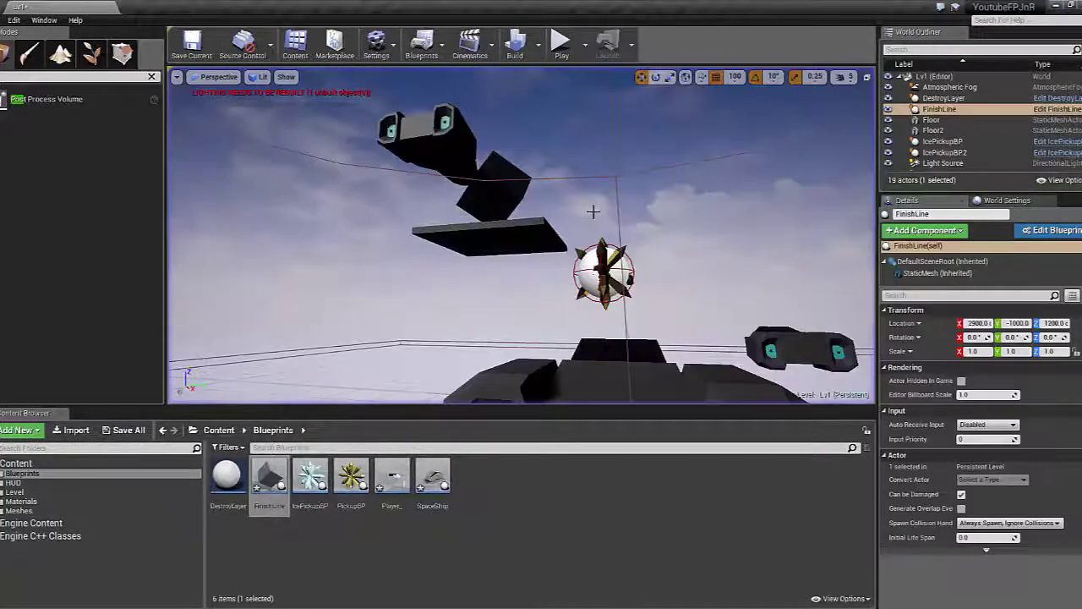
pyautogui.keyDown('alt'); pyautogui.moveTo(593, 212); pyautogui.dragTo(484, 298); pyautogui.keyUp('alt')
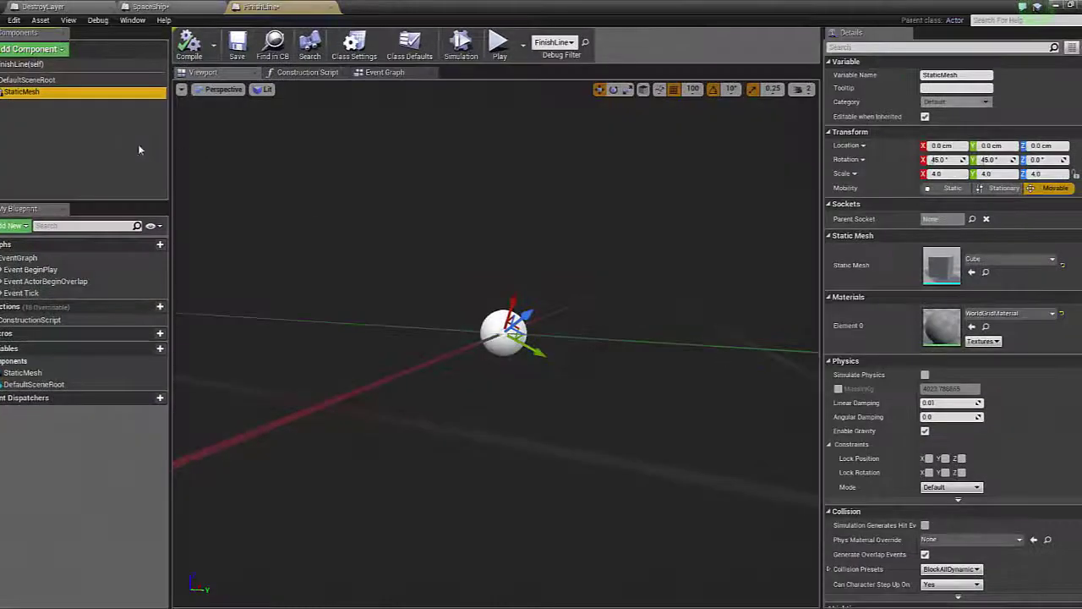
# Browse the cube's material list and its view options, leaving the cube's material unchanged
pyautogui.click(1010, 312)
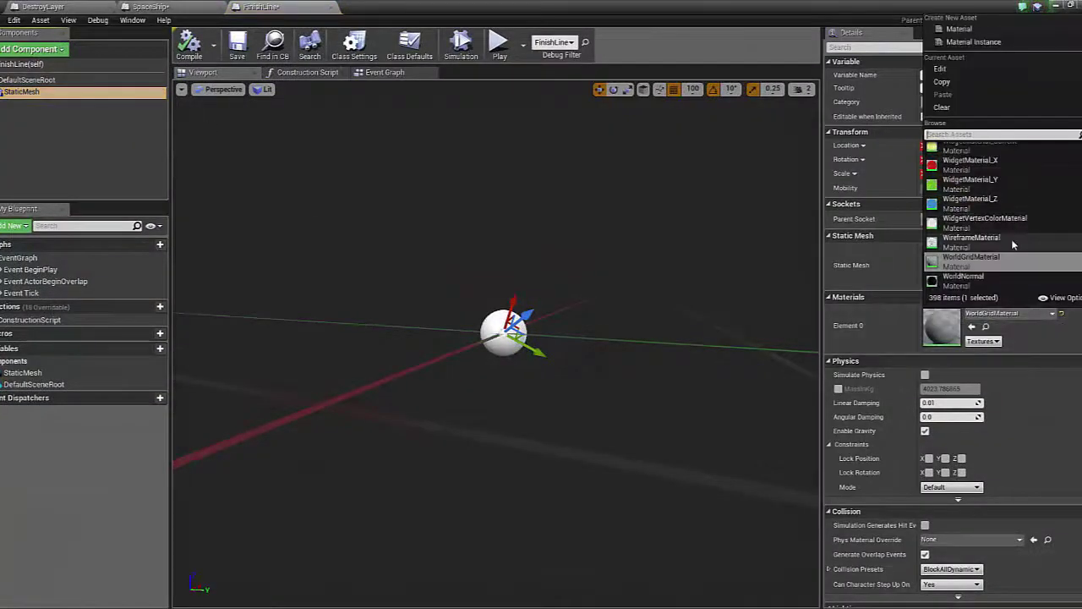
pyautogui.scroll(2, 1010, 228)
pyautogui.scroll(-2, 1010, 228)
pyautogui.click(1059, 298)
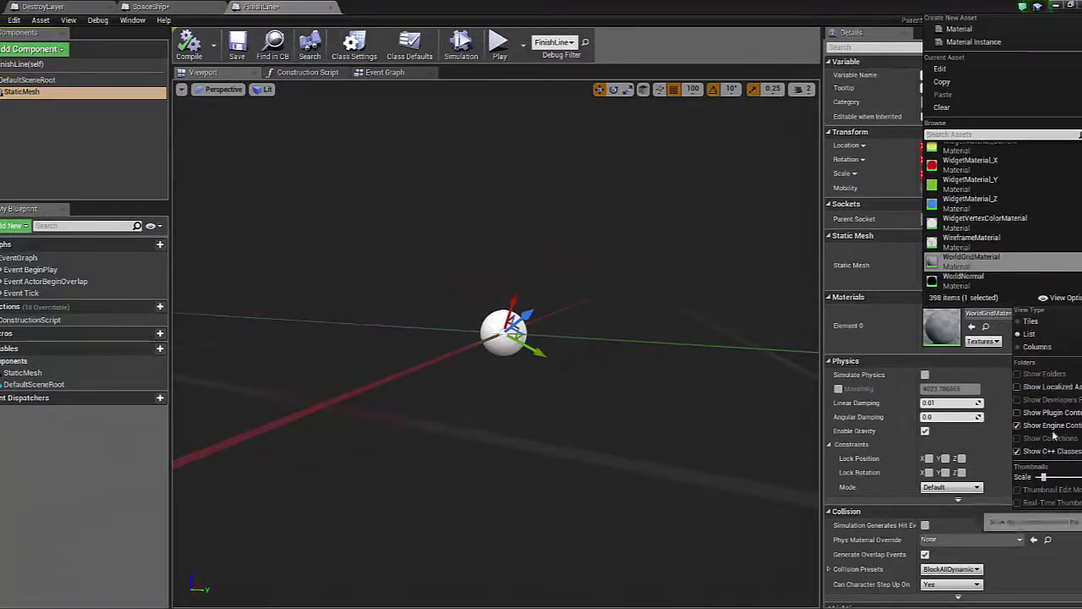
pyautogui.click(1013, 357)
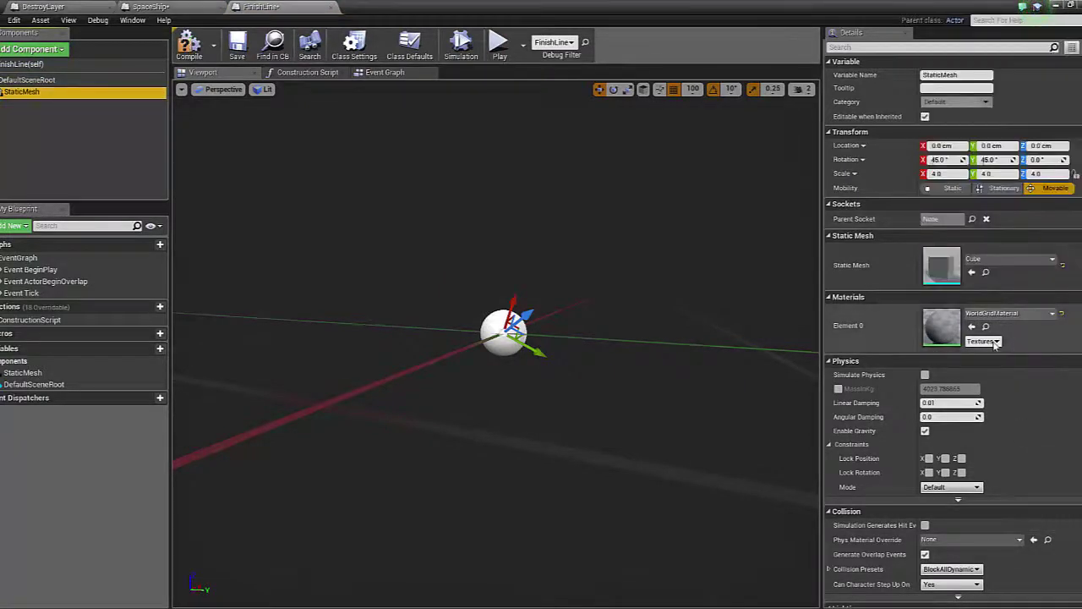
pyautogui.click(1006, 313)
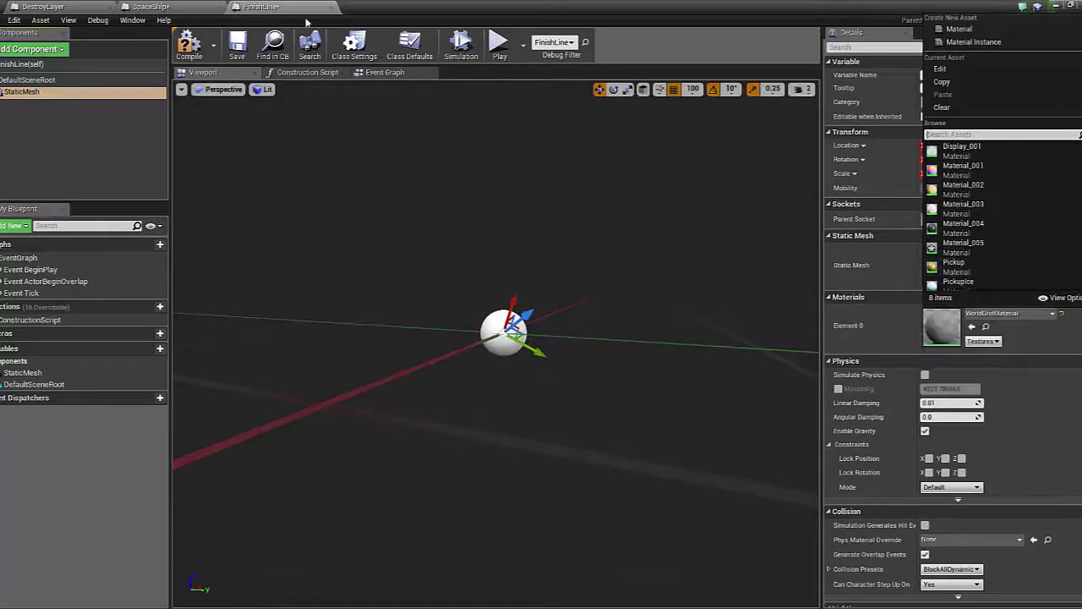
pyautogui.click(217, 49)
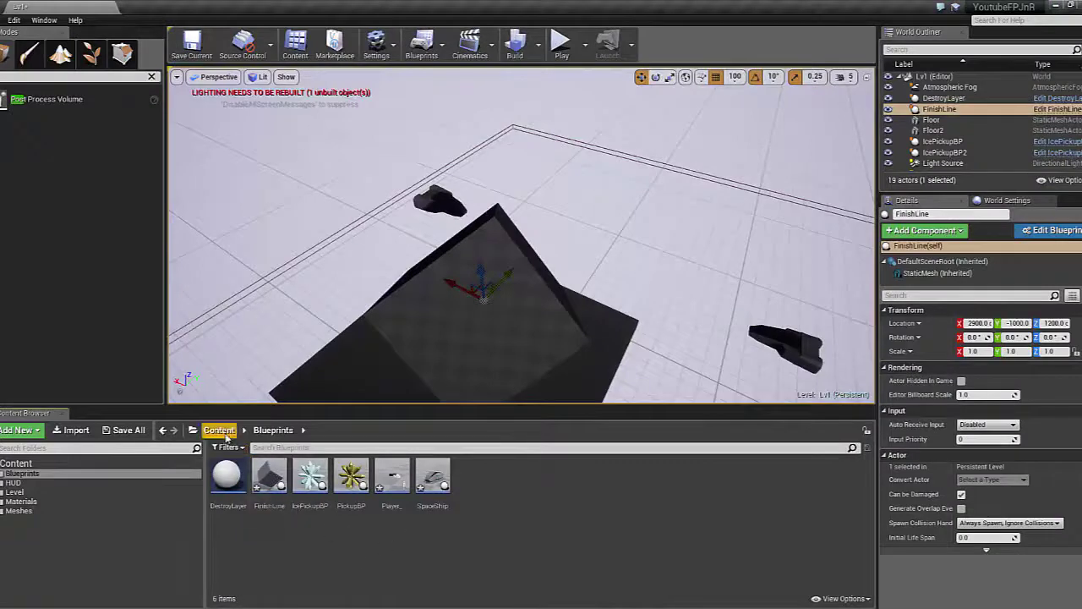
# Create a new Material asset in the Content > Materials folder
pyautogui.click(225, 433)
pyautogui.doubleClick(351, 490)
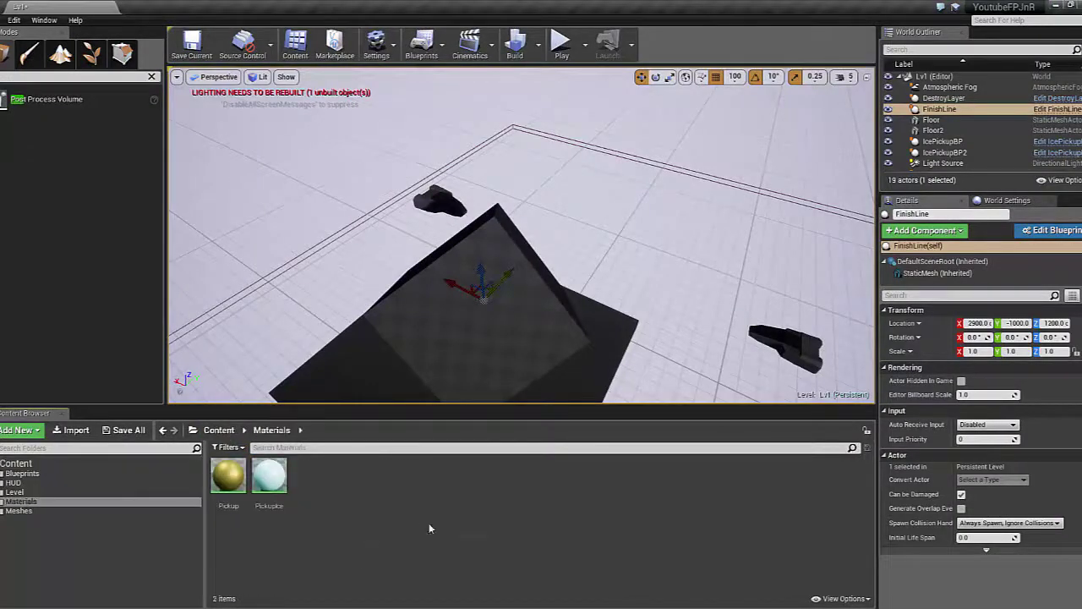
pyautogui.rightClick(429, 522)
pyautogui.click(464, 329)
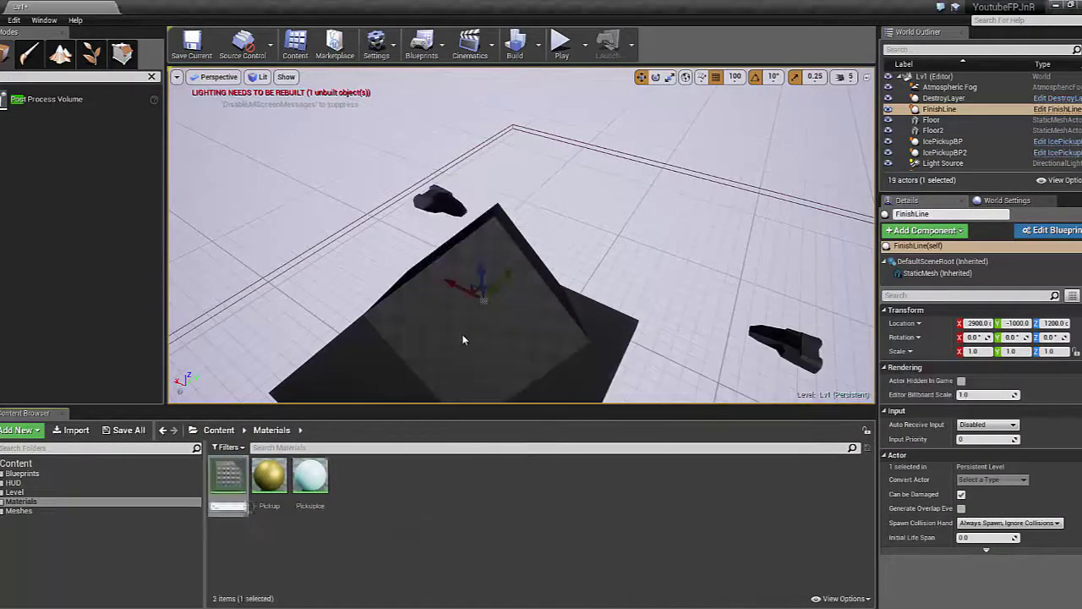
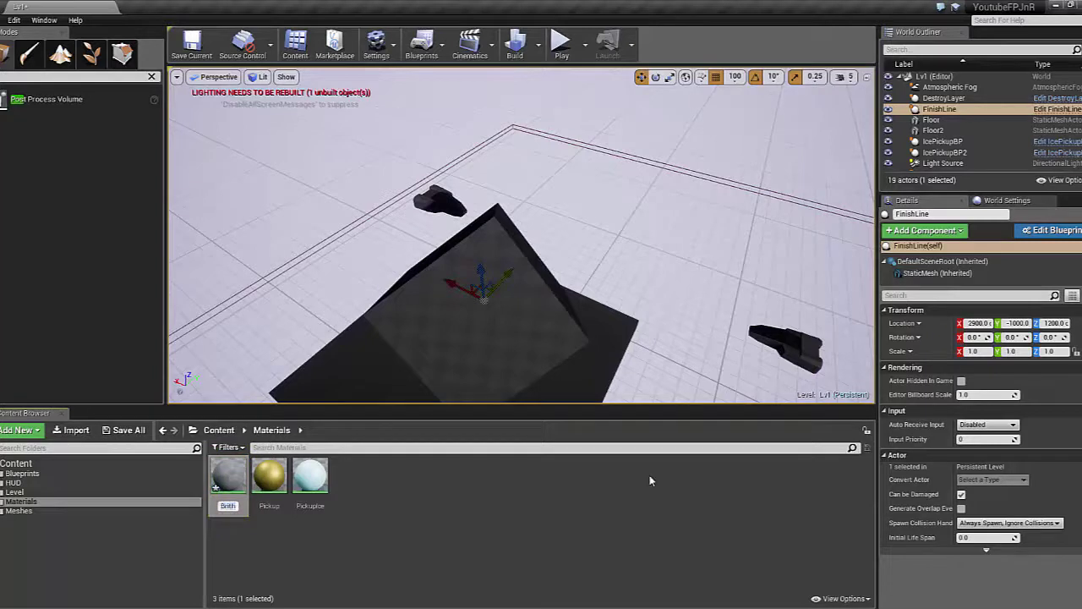
# Name the material Brigth, open it, and wire a black Constant4Vector (0,0,0,0) into Emissive Color
pyautogui.press('Return')
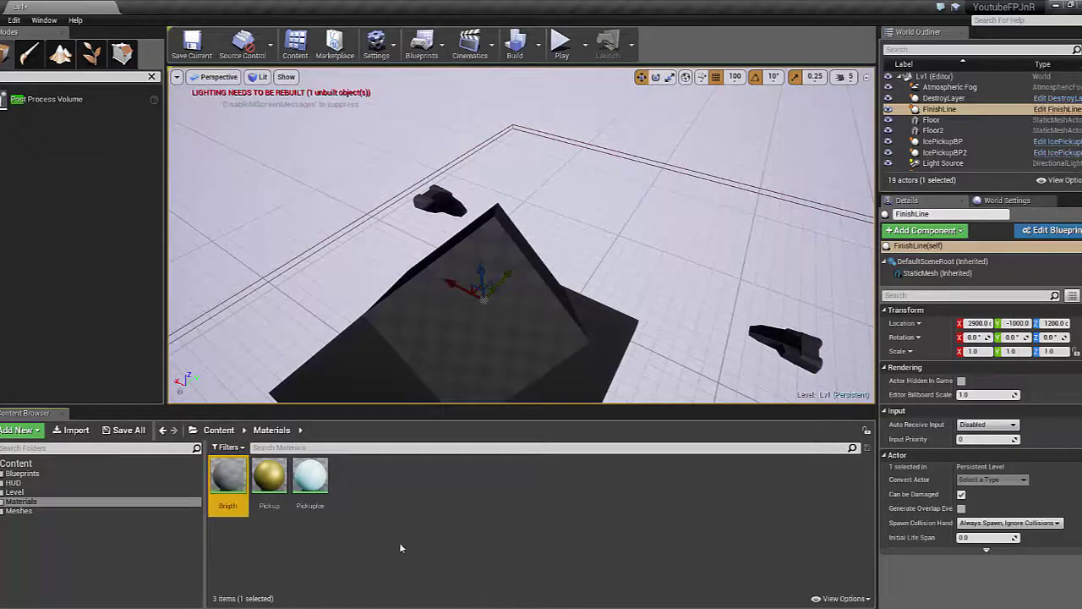
pyautogui.doubleClick(233, 475)
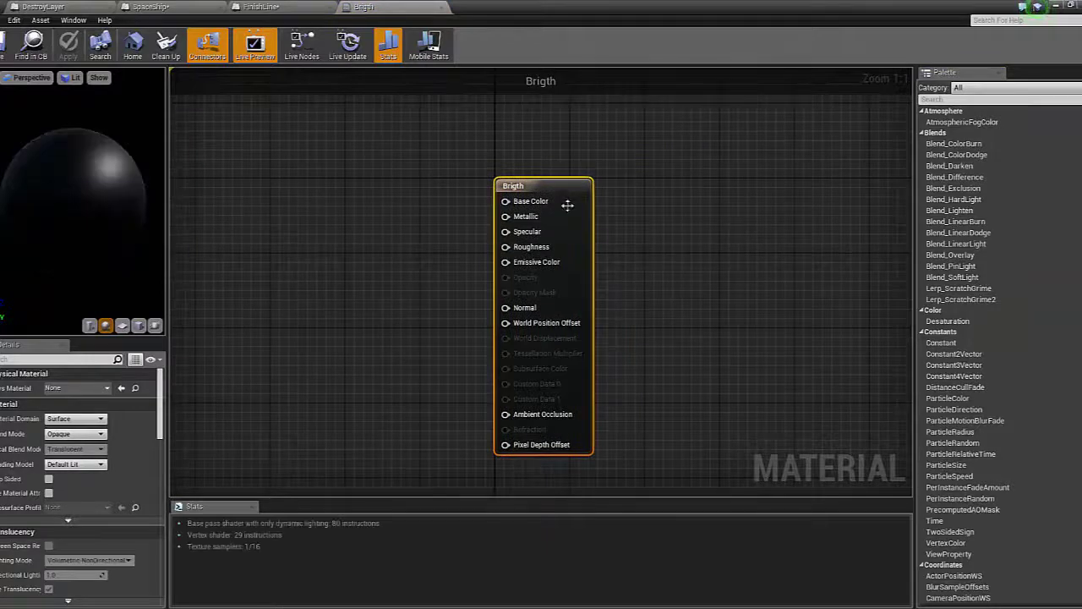
pyautogui.moveTo(567, 205); pyautogui.dragTo(576, 205)
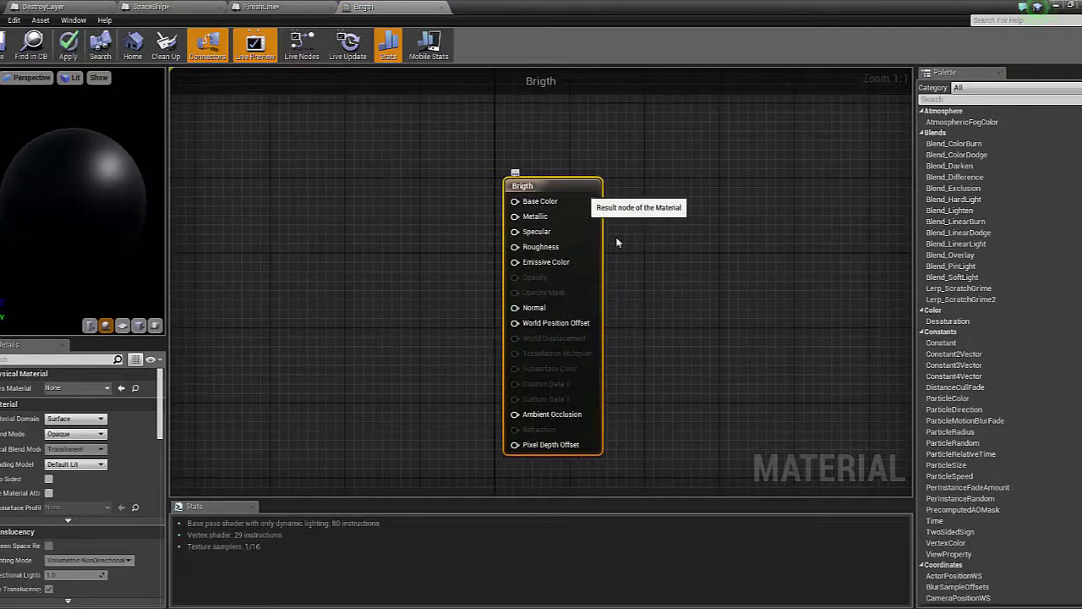
pyautogui.rightClick(429, 285)
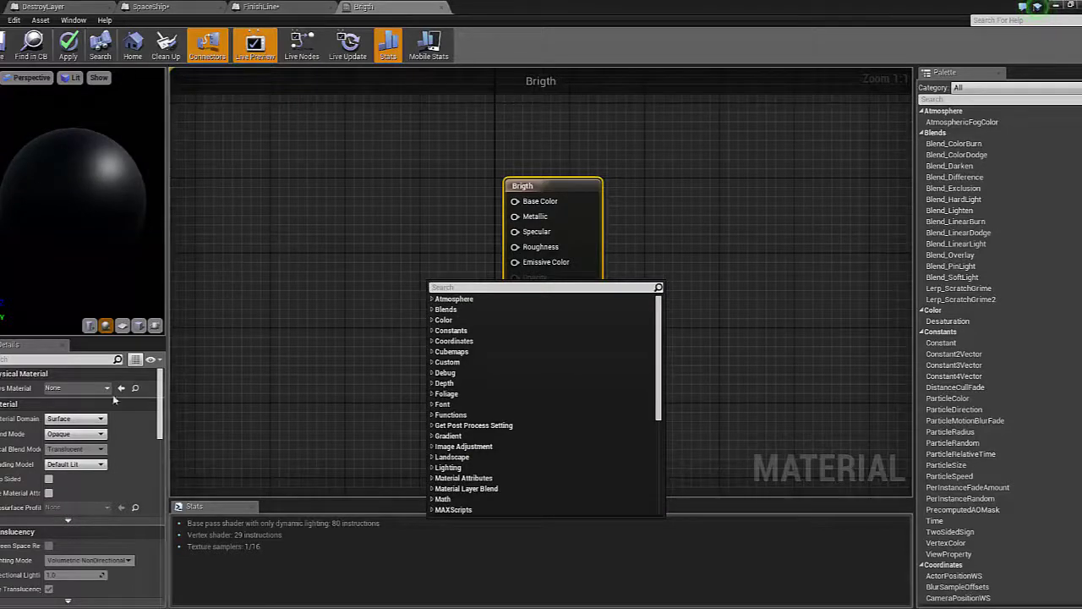
pyautogui.click(560, 190)
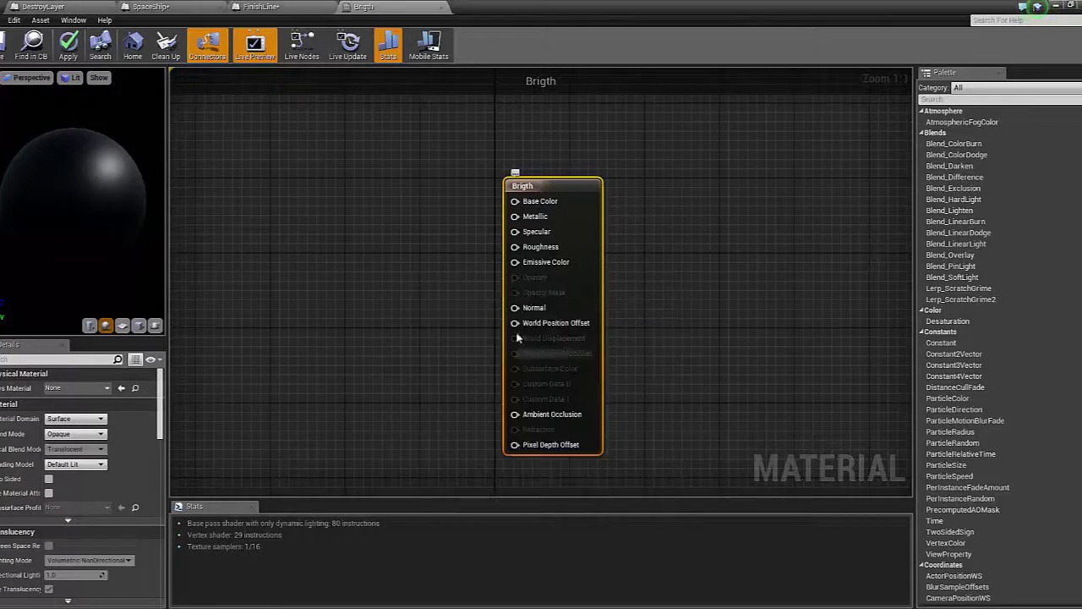
pyautogui.moveTo(515, 262); pyautogui.dragTo(419, 285)
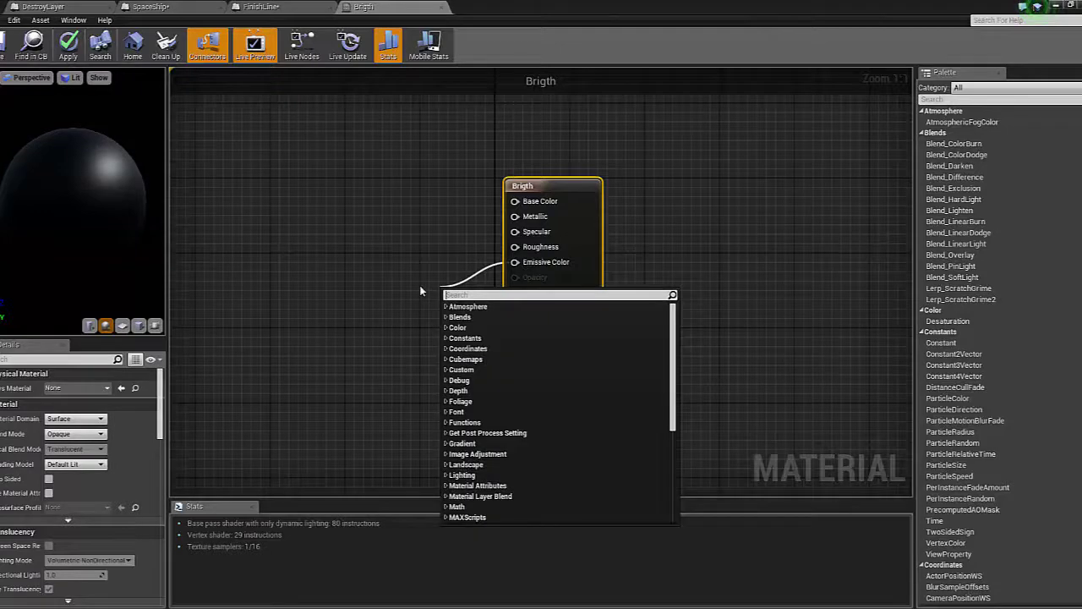
pyautogui.click(364, 300)
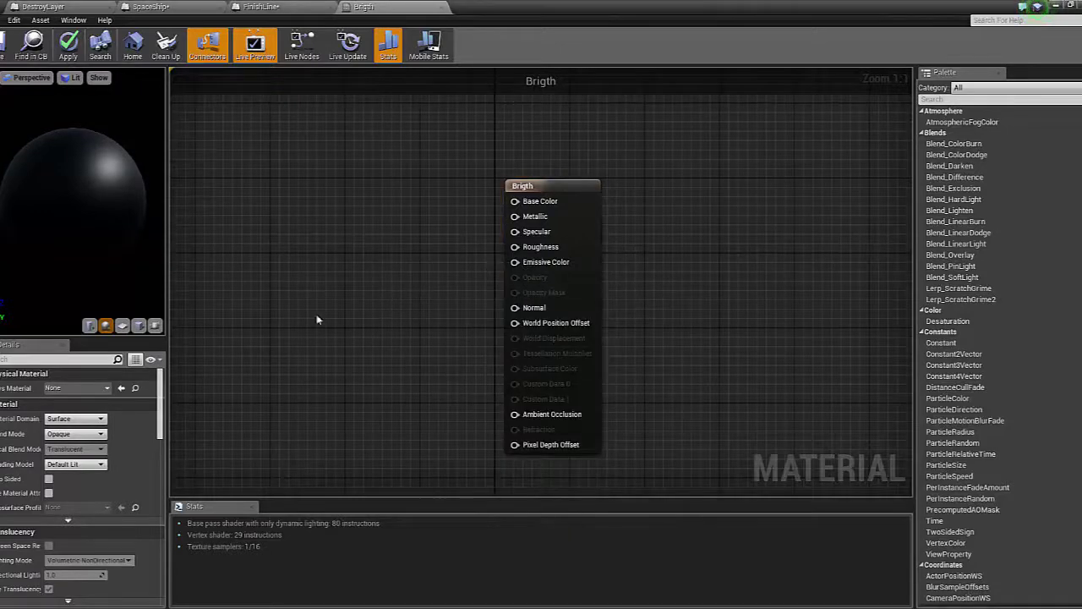
pyautogui.click(357, 260)
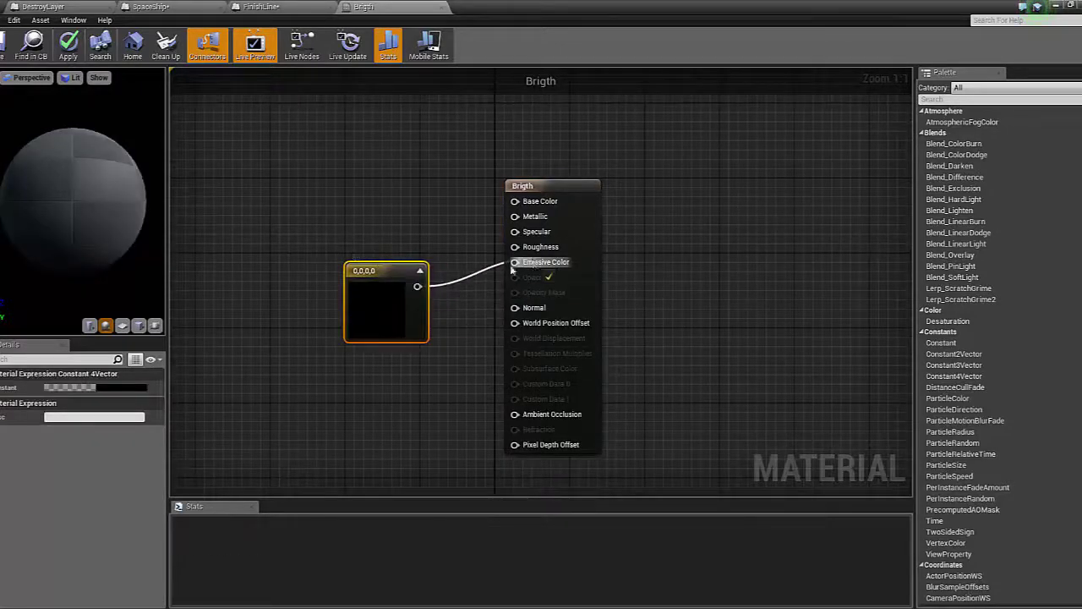
pyautogui.moveTo(512, 269); pyautogui.dragTo(513, 268)
pyautogui.moveTo(401, 284); pyautogui.dragTo(363, 275)
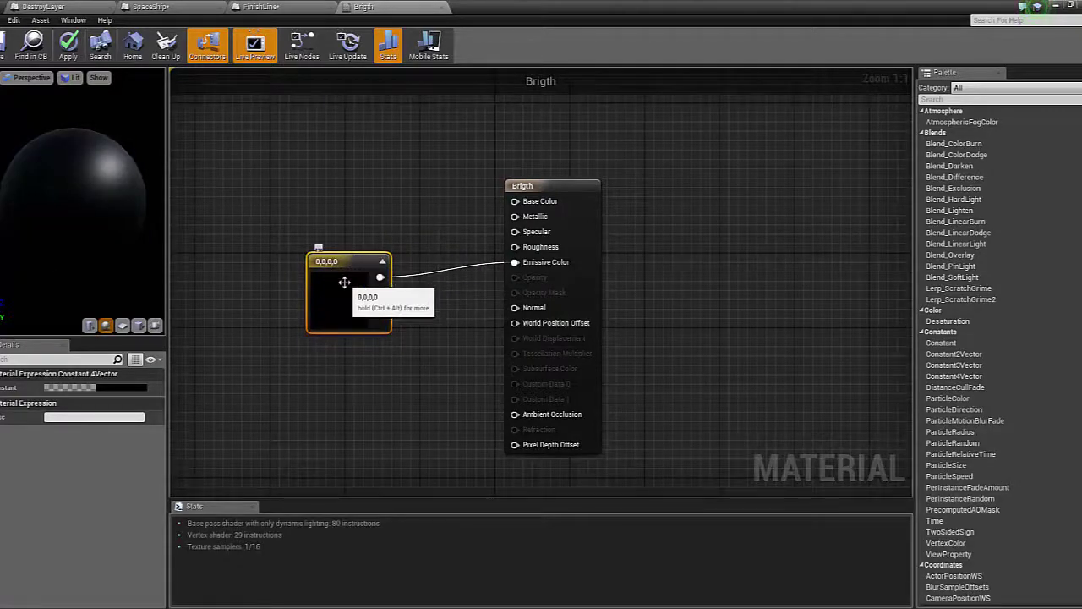
# Set the Constant4Vector to full-brightness cyan (0, 0.91, 1) so the preview sphere glows cyan
pyautogui.doubleClick(344, 282)
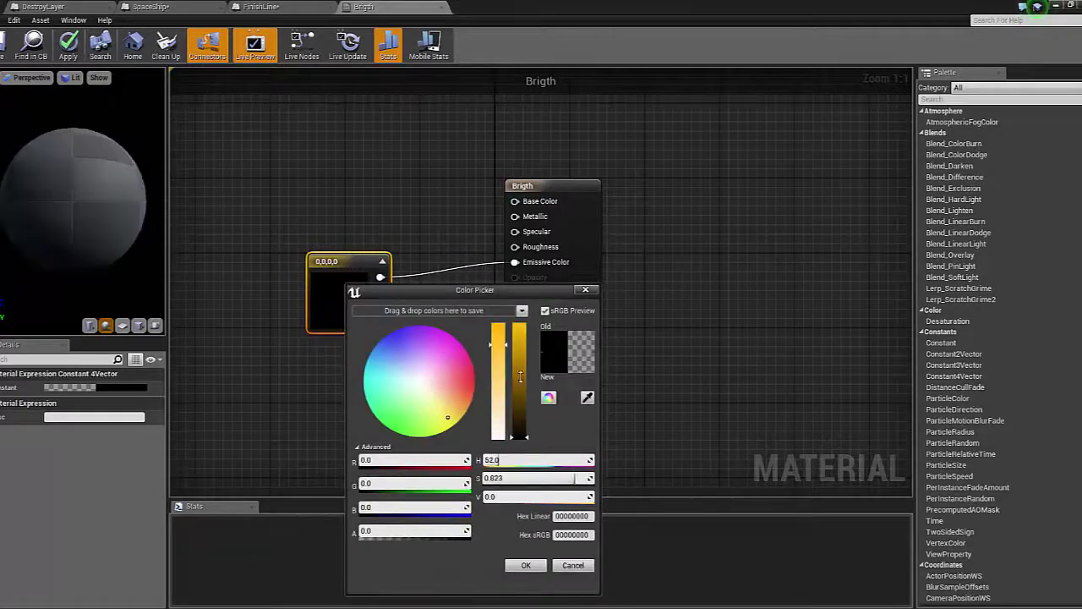
pyautogui.moveTo(520, 377); pyautogui.dragTo(518, 327)
pyautogui.moveTo(430, 408); pyautogui.dragTo(359, 378)
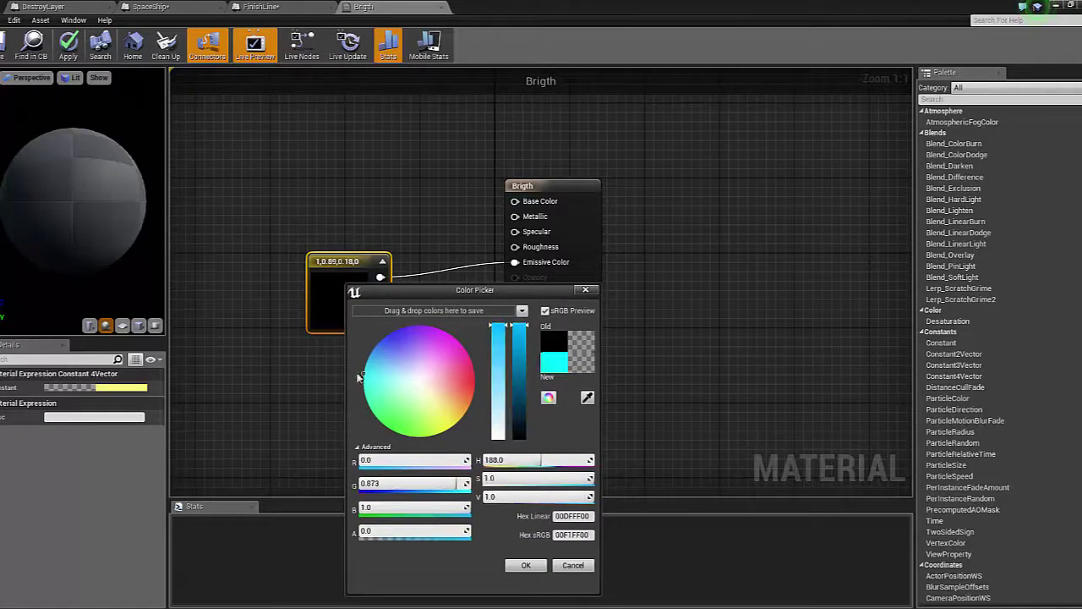
pyautogui.click(517, 565)
pyautogui.moveTo(366, 263)
pyautogui.mouseDown()
pyautogui.moveTo(347, 255)
pyautogui.moveTo(433, 296)
pyautogui.mouseUp()
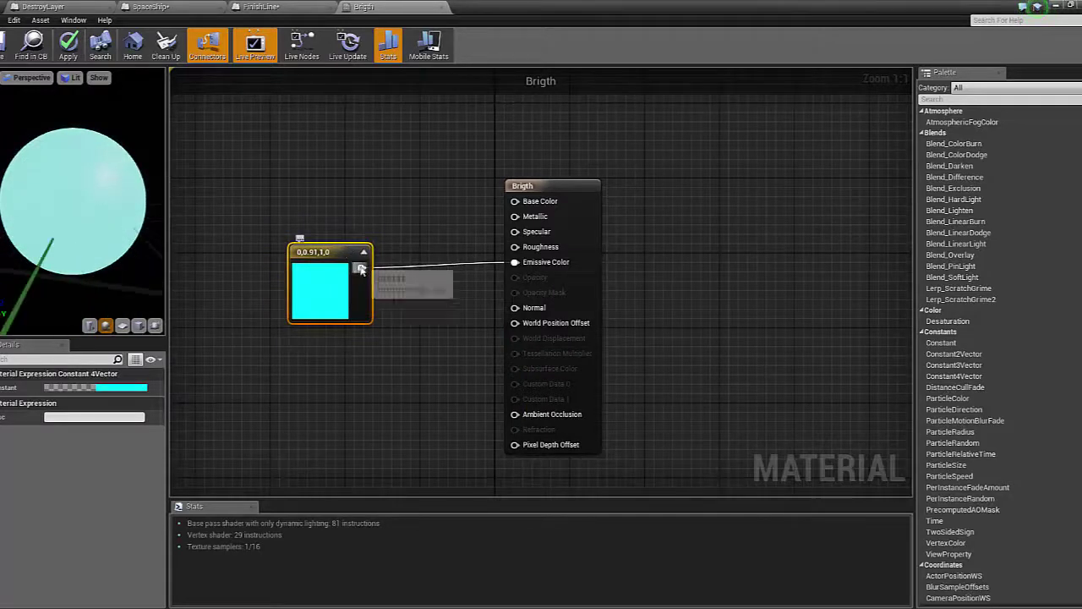
# Add a Multiply node taking the cyan colour and a Constant, feeding Emissive Color
pyautogui.write('multiply')
pyautogui.press('Return')
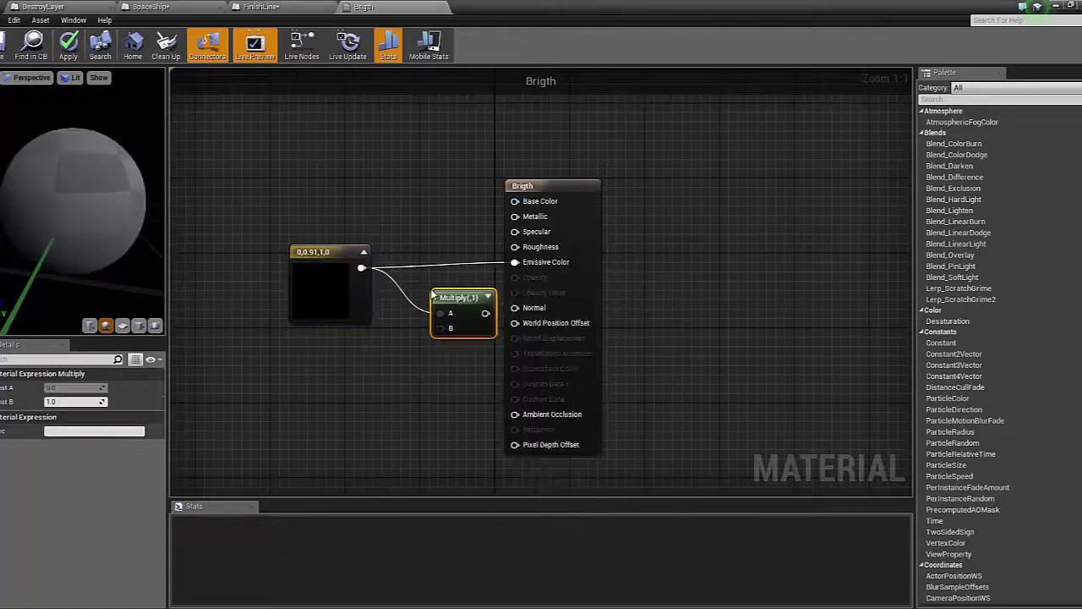
pyautogui.moveTo(443, 330); pyautogui.dragTo(365, 369)
pyautogui.click(314, 377)
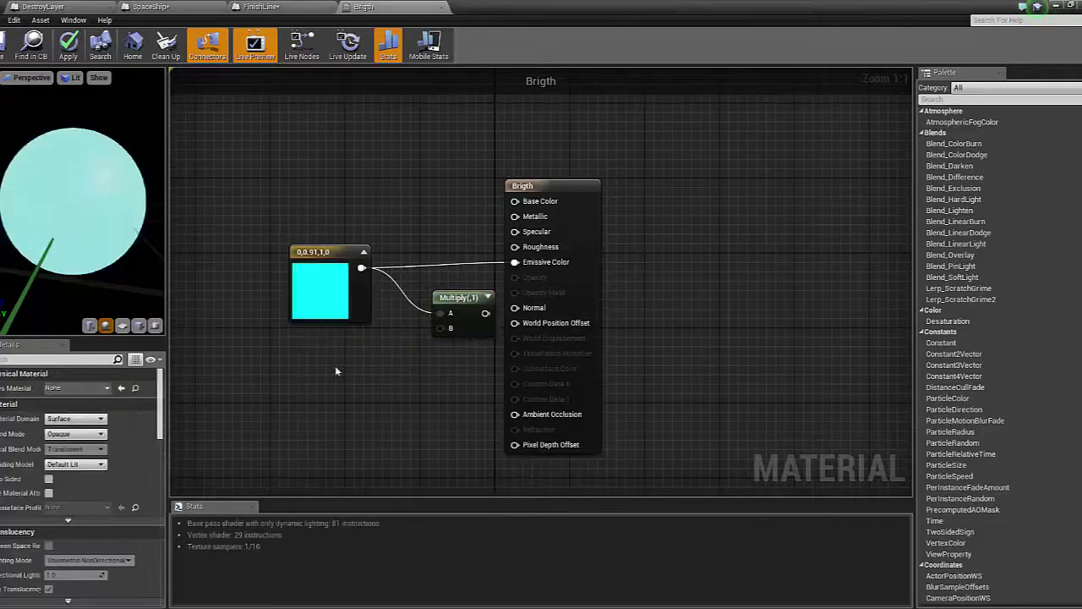
pyautogui.click(343, 368)
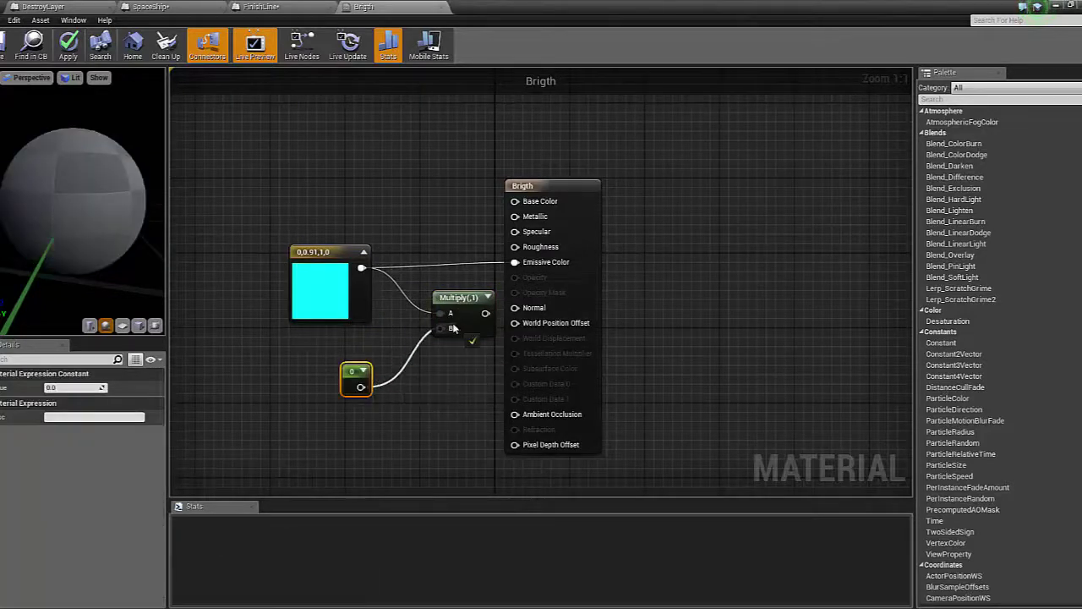
pyautogui.click(74, 387)
pyautogui.write('2')
pyautogui.press('Return')
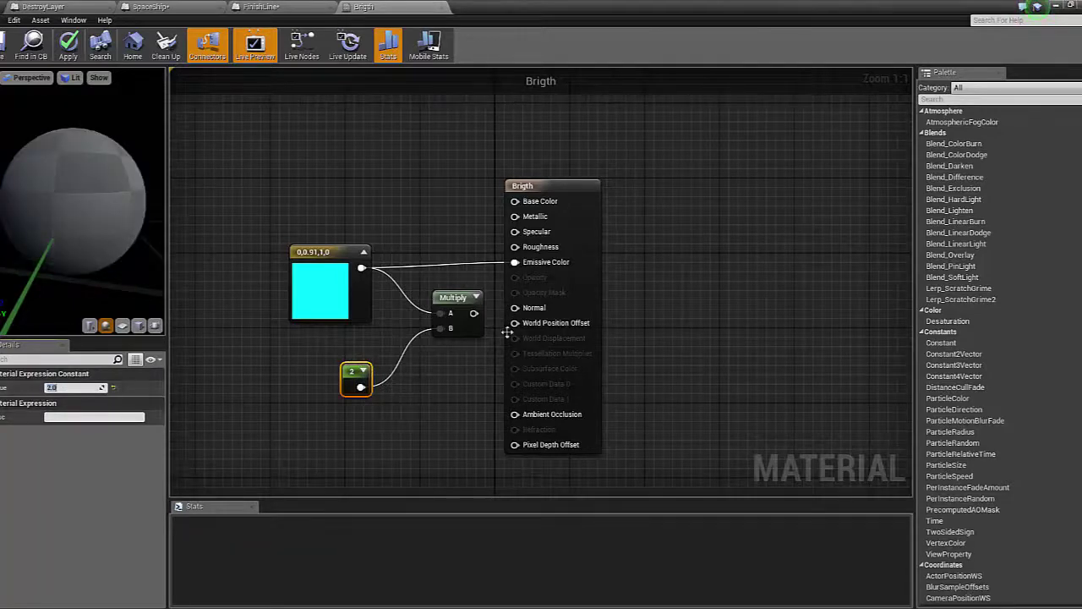
pyautogui.moveTo(474, 313); pyautogui.dragTo(515, 262)
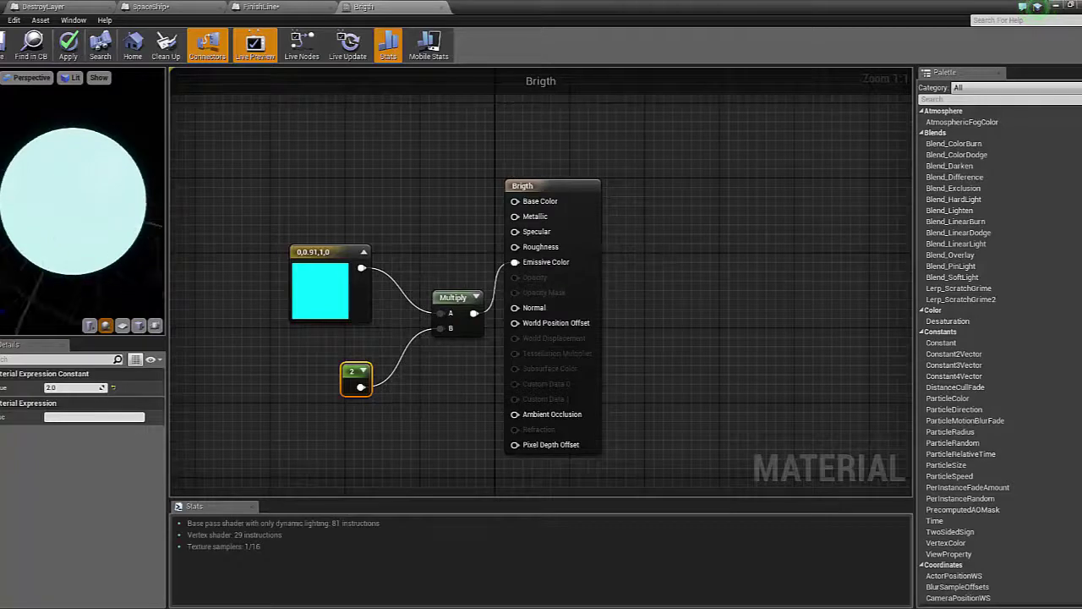
# Set the multiplier Constant to 1.4 and apply the material
pyautogui.write('1')
pyautogui.press('Return')
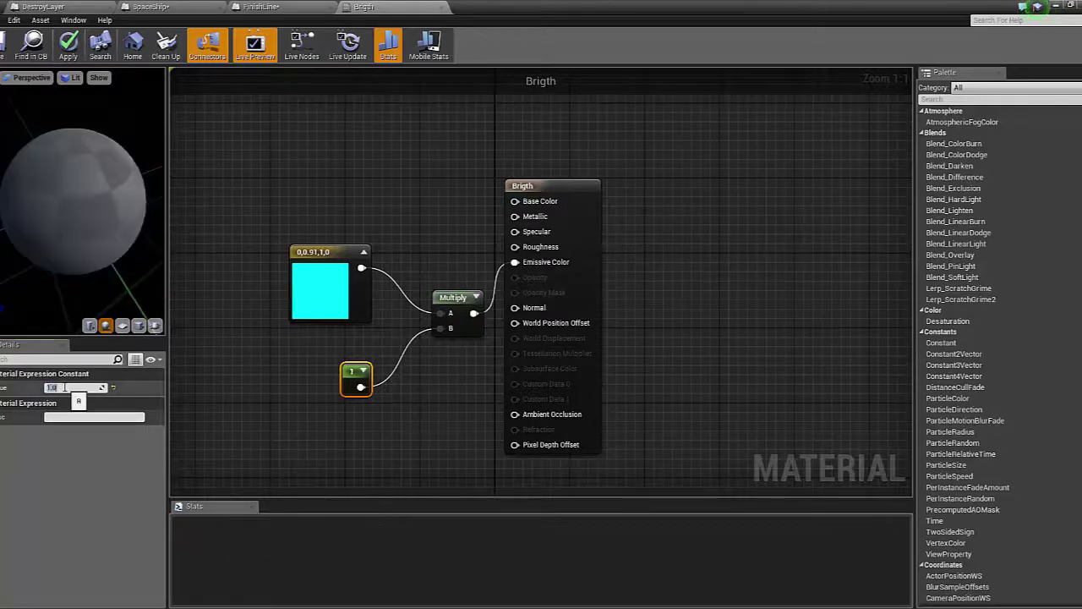
pyautogui.write('.4')
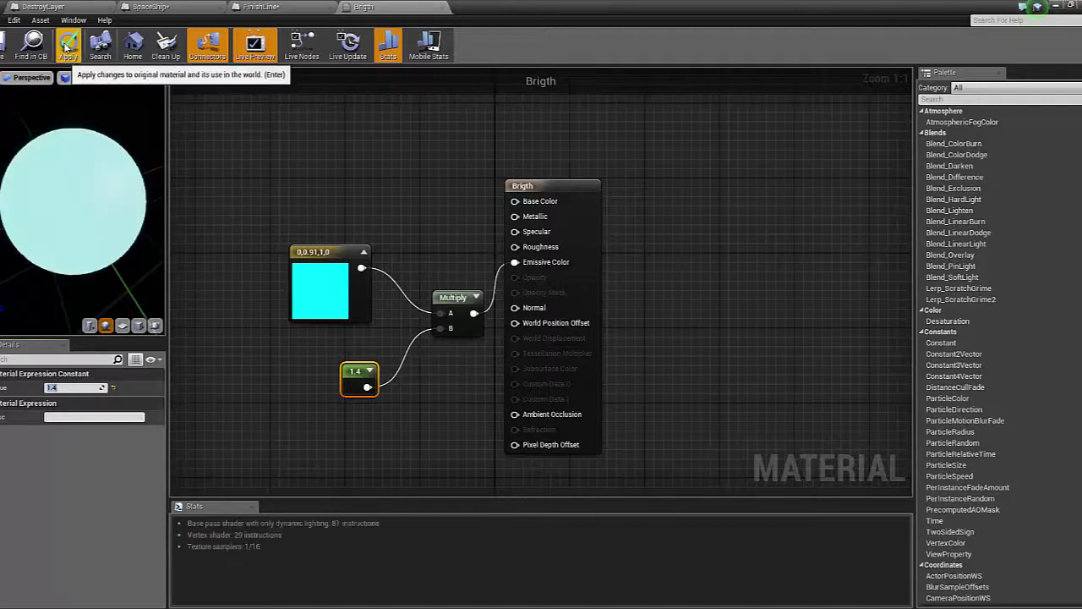
pyautogui.press('Return')
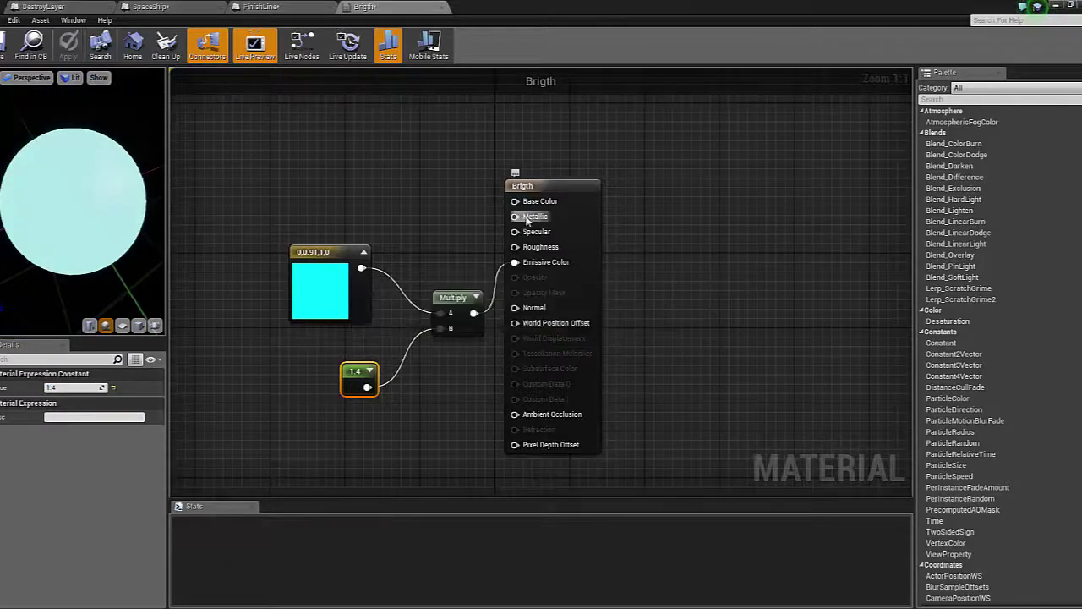
# Connect a new Constant node to Metallic and break its stray link to Specular
pyautogui.moveTo(515, 216); pyautogui.dragTo(369, 389)
pyautogui.moveTo(395, 253); pyautogui.dragTo(373, 201)
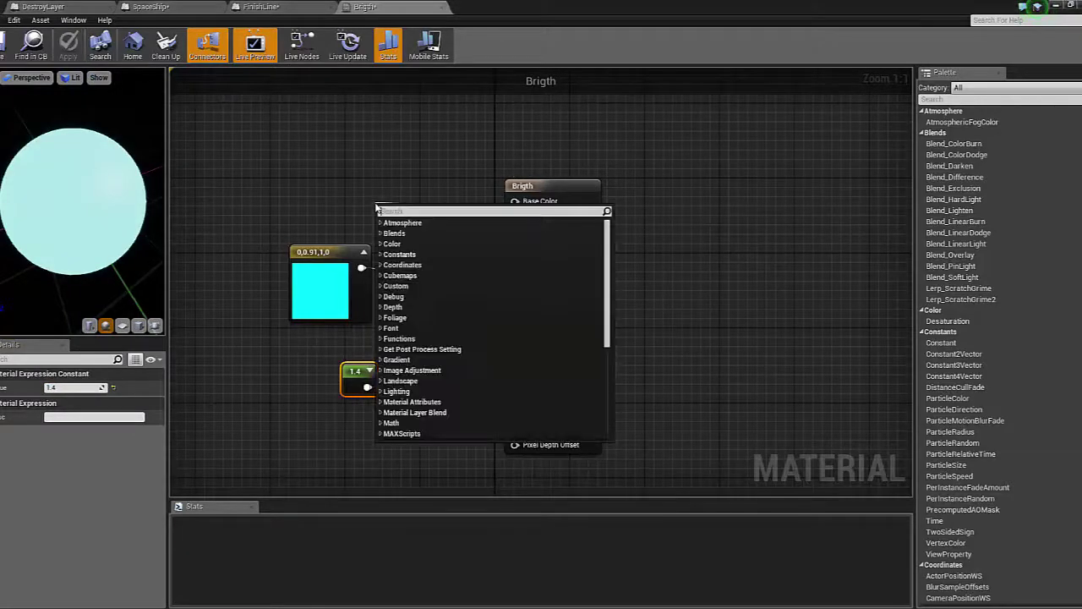
pyautogui.click(343, 181)
pyautogui.click(344, 161)
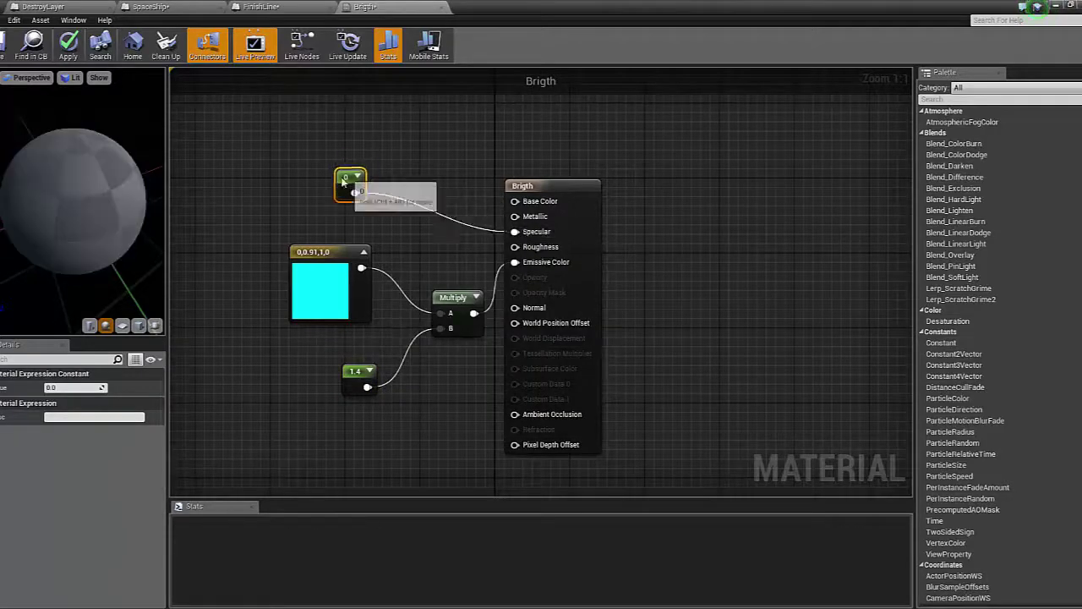
pyautogui.moveTo(358, 182); pyautogui.dragTo(389, 206)
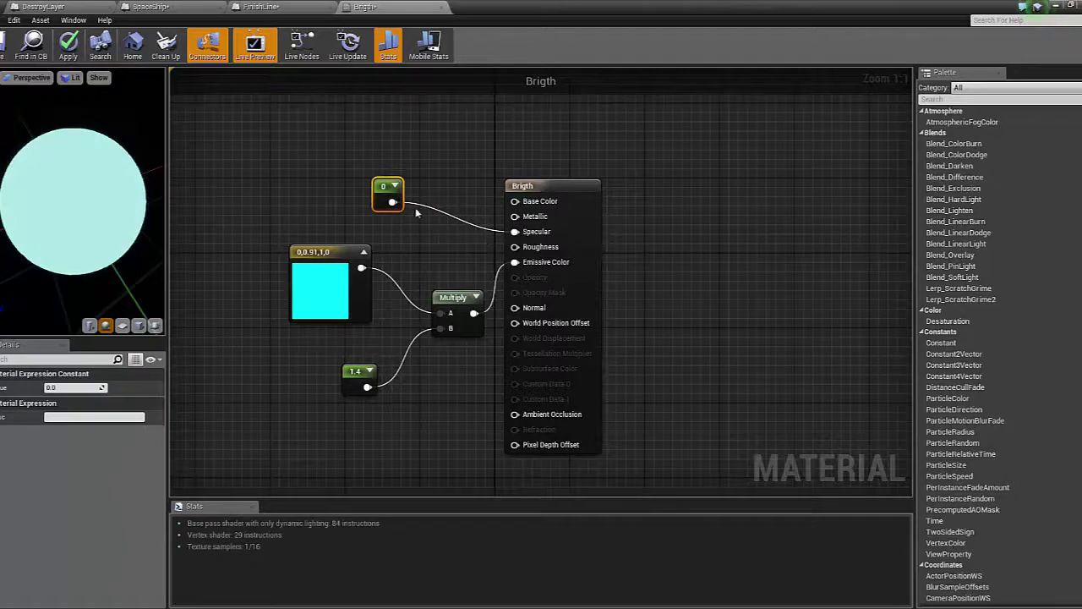
pyautogui.moveTo(535, 220); pyautogui.dragTo(533, 217)
pyautogui.rightClick(515, 234)
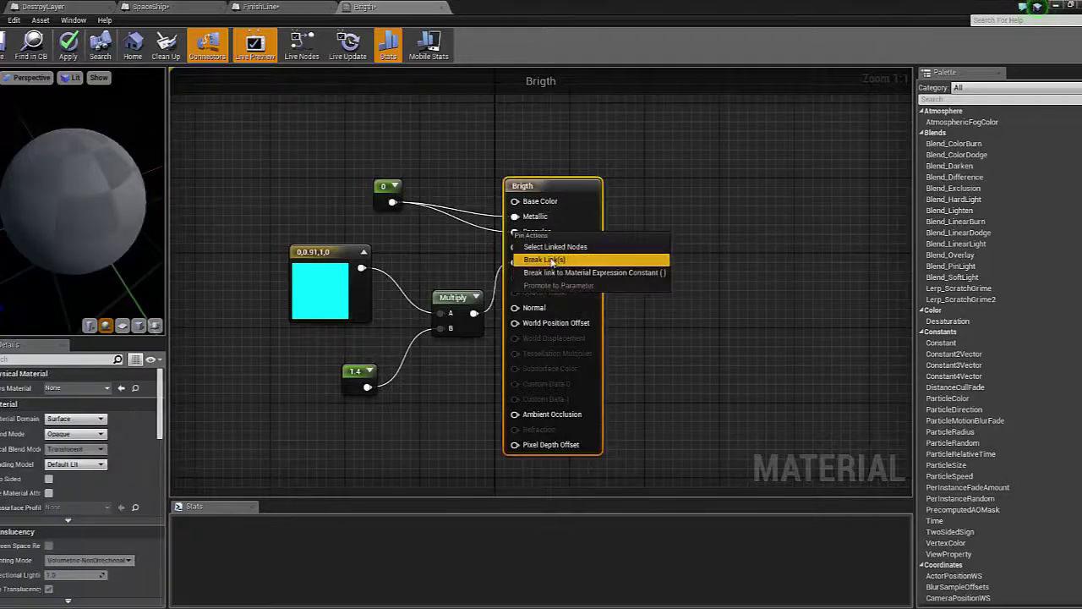
pyautogui.click(558, 270)
# Set the Metallic constant to 0.7 and apply the material
pyautogui.click(386, 194)
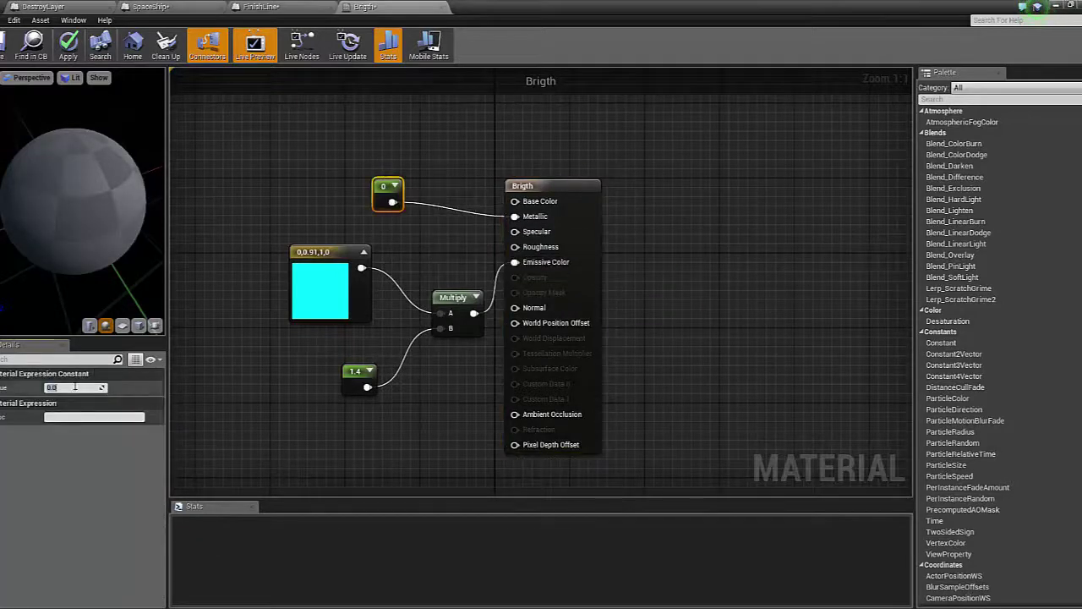
pyautogui.write('0.7')
pyautogui.press('Return')
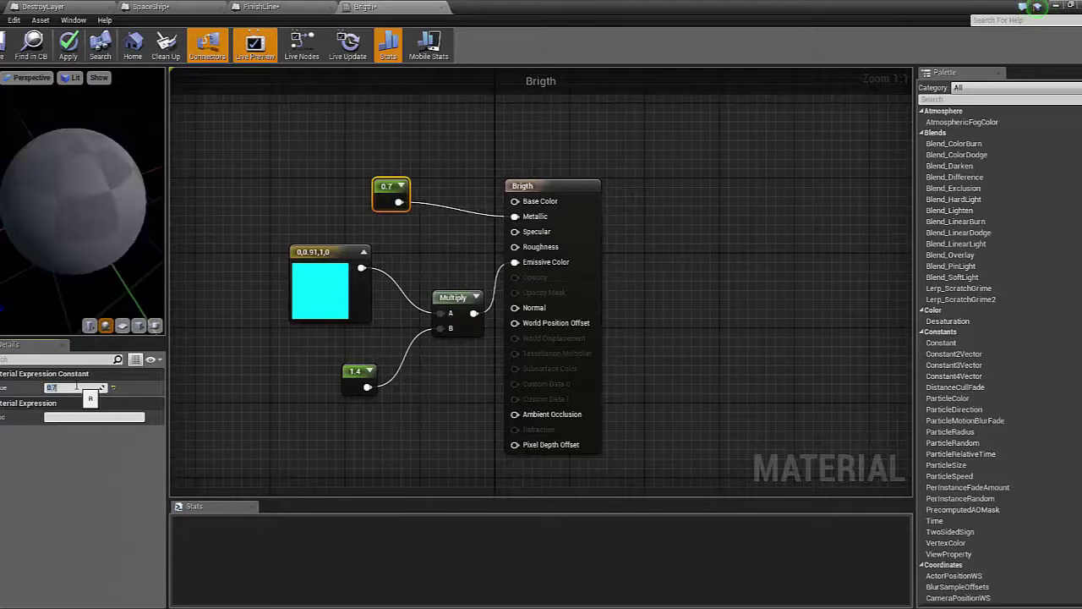
pyautogui.click(71, 46)
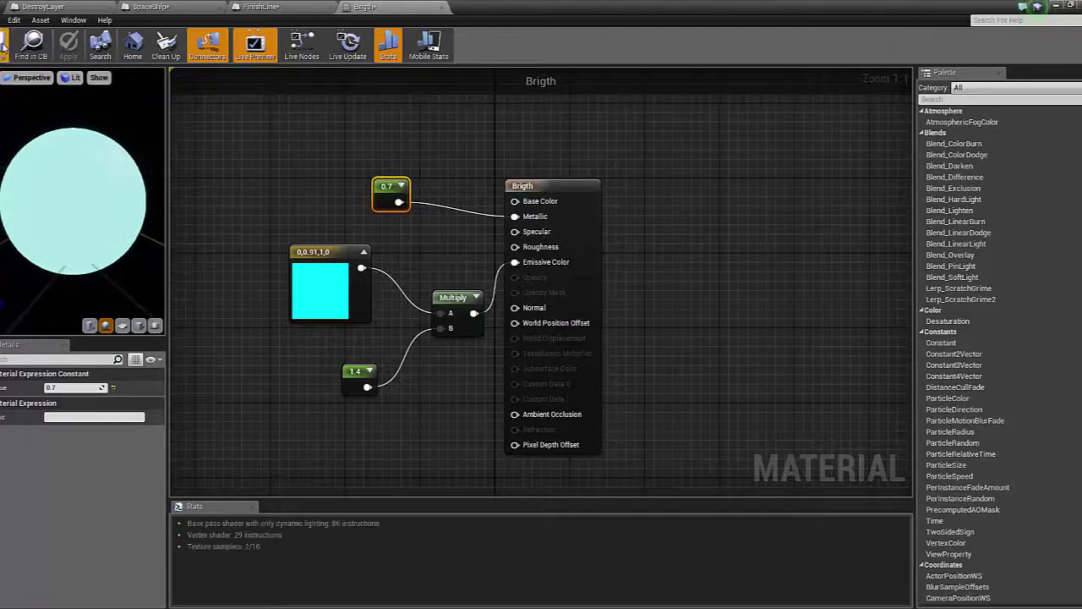
# Assign the Brigth material to the FinishLine blueprint's cube mesh
pyautogui.click(43, 7)
pyautogui.click(315, 10)
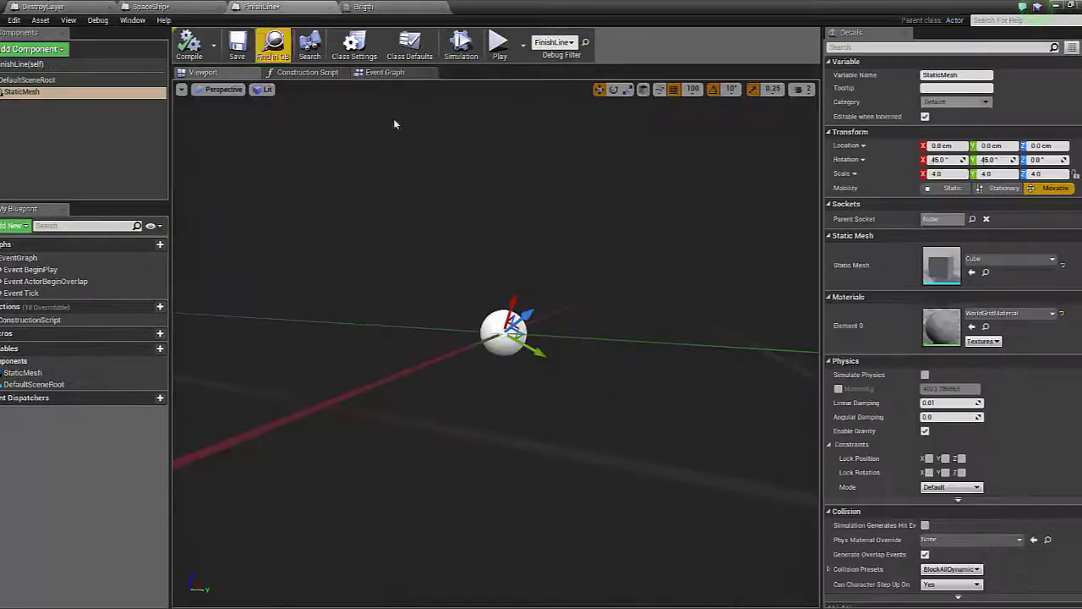
pyautogui.click(1007, 314)
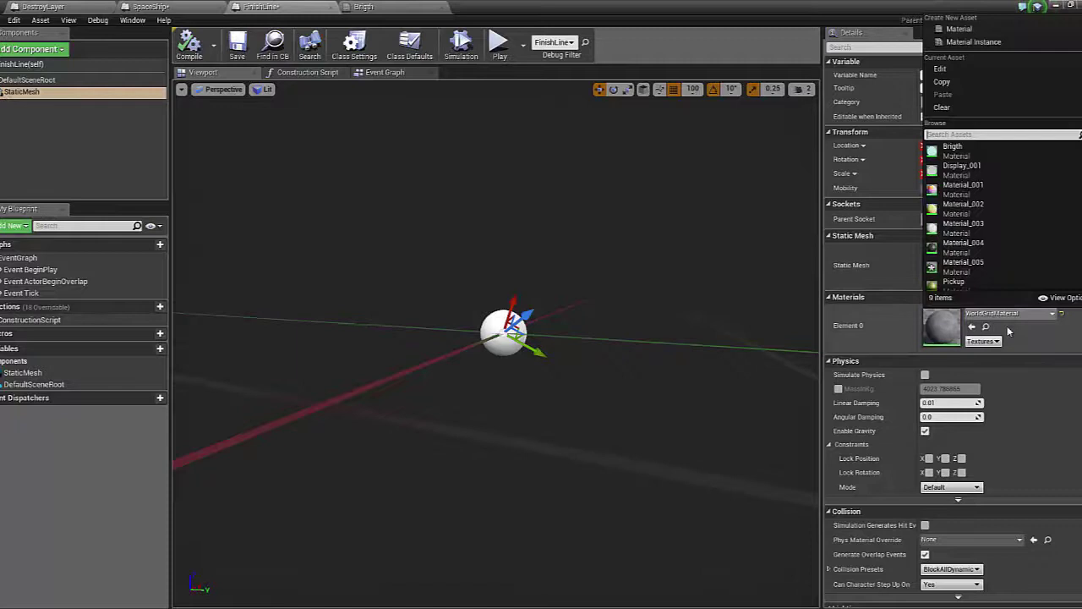
pyautogui.click(953, 148)
pyautogui.scroll(-3, 562, 391)
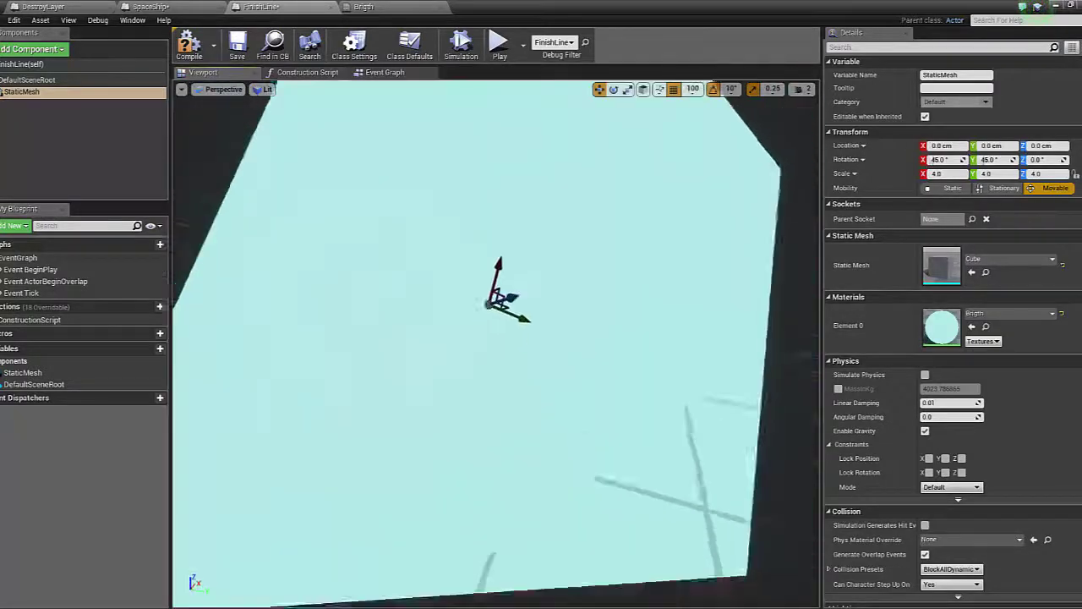
pyautogui.scroll(-3, 562, 391)
pyautogui.scroll(-2, 562, 392)
pyautogui.scroll(-2, 563, 391)
pyautogui.scroll(-1, 562, 391)
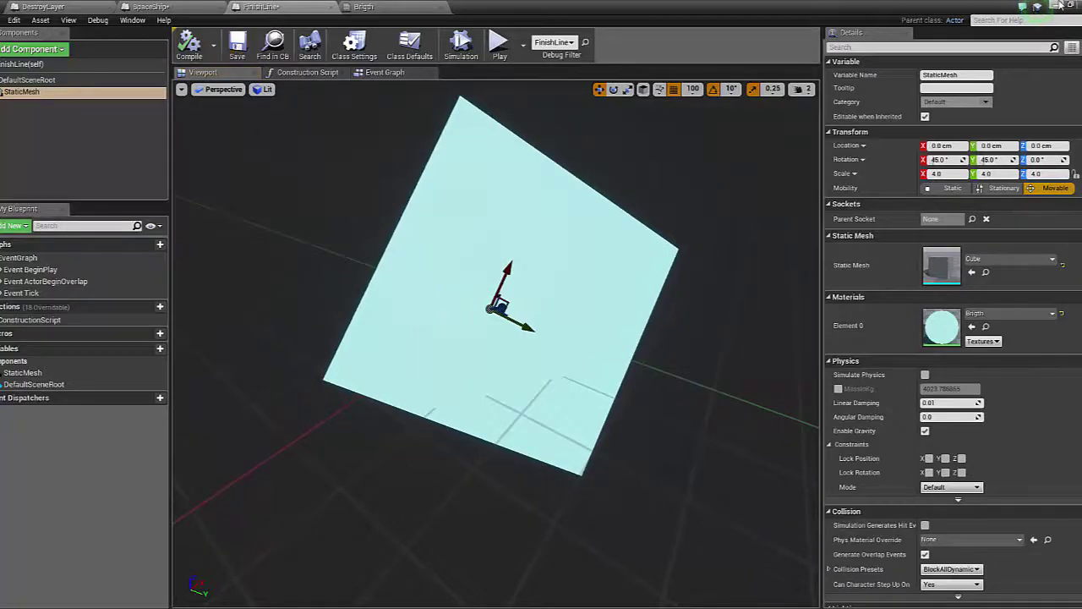
# Return to Lv1 and fly the view above the cyan FinishLine cube
pyautogui.click(1060, 5)
pyautogui.moveTo(541, 215); pyautogui.dragTo(542, 169, button='right')
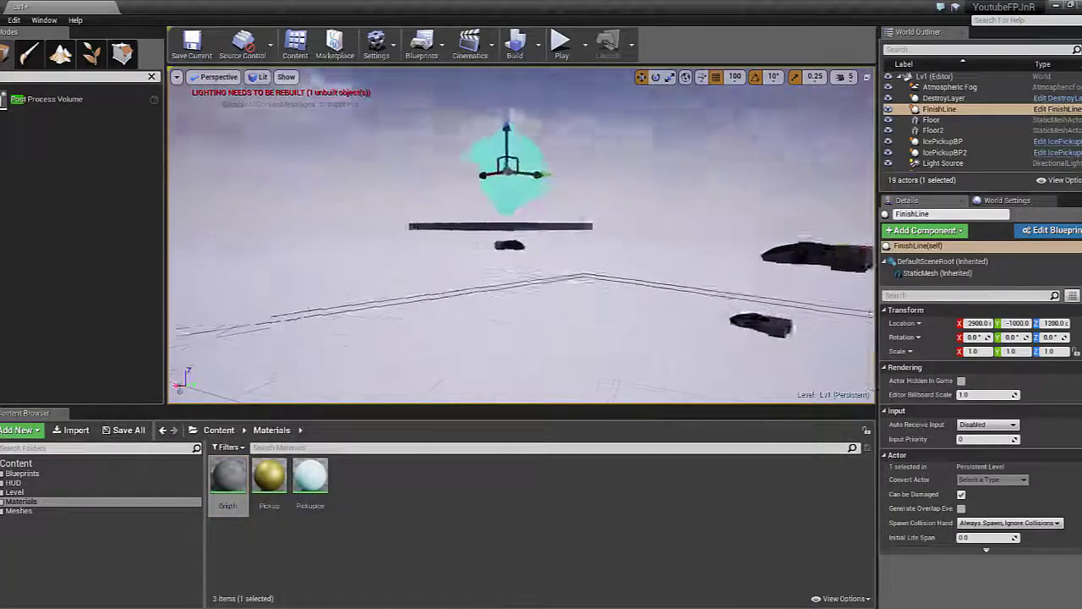
pyautogui.moveTo(541, 215)
pyautogui.mouseDown(button='right')
pyautogui.moveTo(542, 253)
pyautogui.moveTo(541, 237)
pyautogui.mouseUp(button='right')
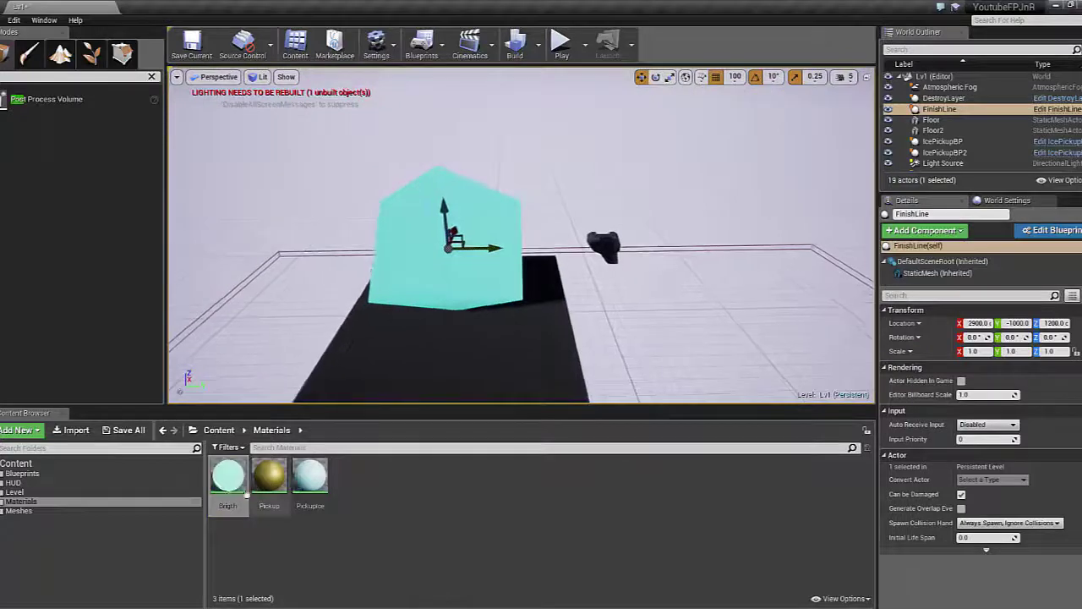
# Set the FinishLine cube's Collision Presets to OverlapAll
pyautogui.click(1055, 230)
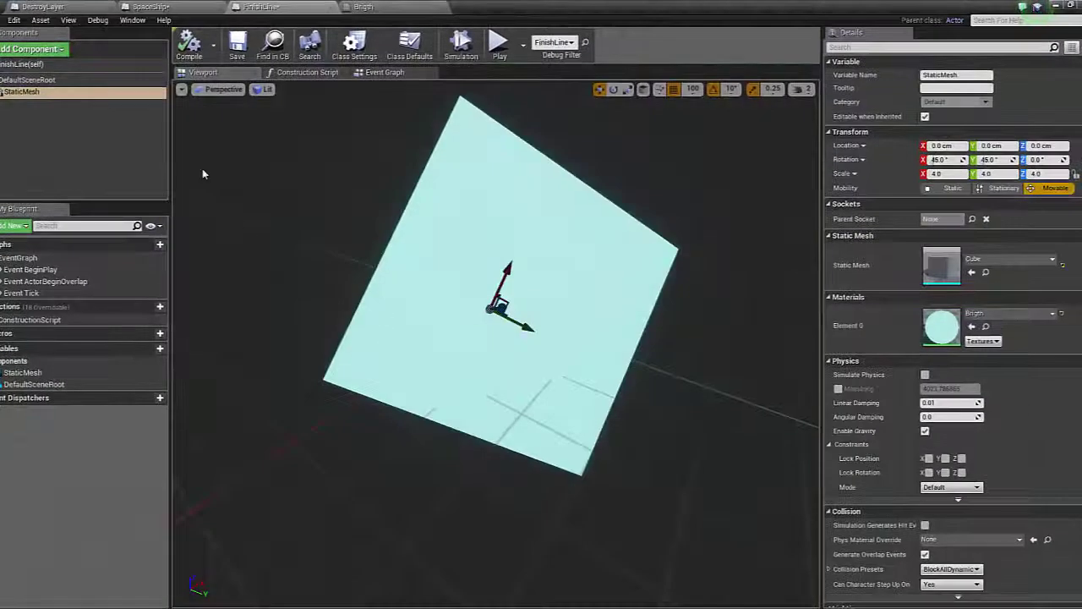
pyautogui.scroll(-2, 914, 458)
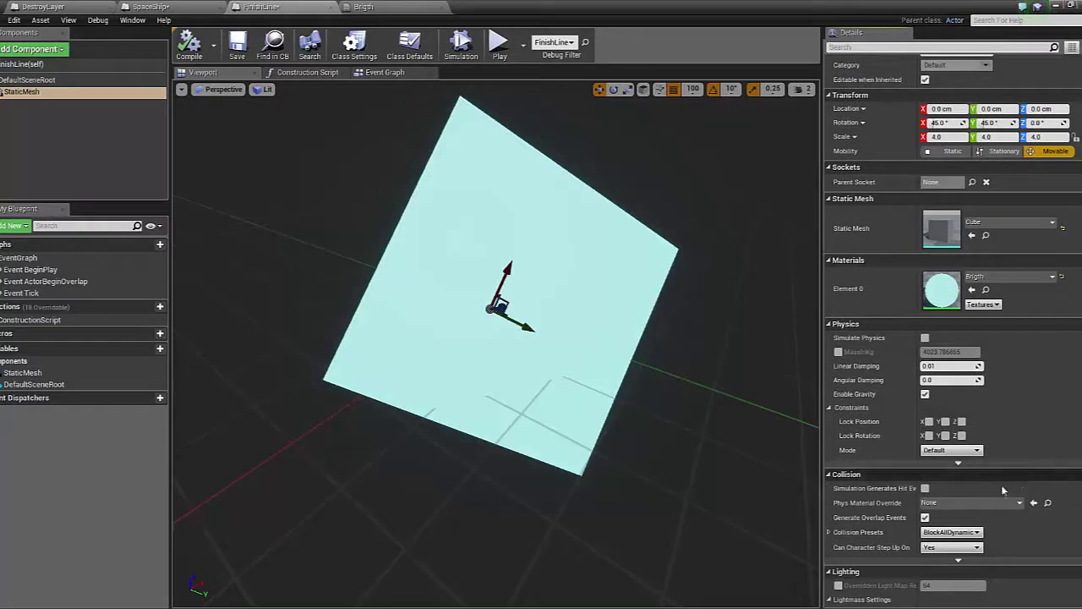
pyautogui.click(951, 532)
pyautogui.click(950, 409)
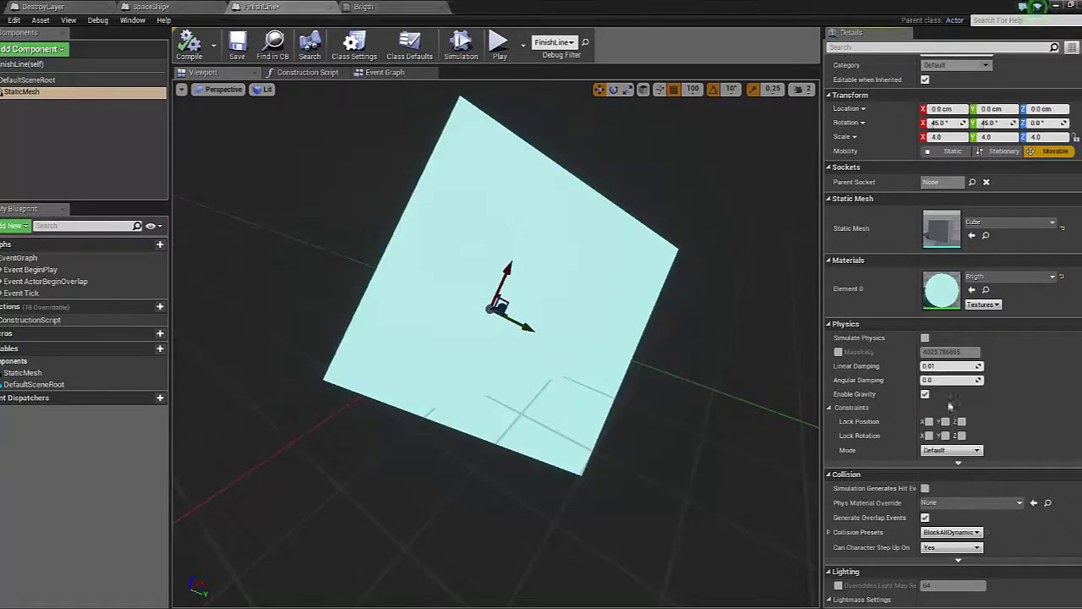
# Turn off Cast Shadow on the cube and start playing the level to test it
pyautogui.click(898, 48)
pyautogui.write('sha')
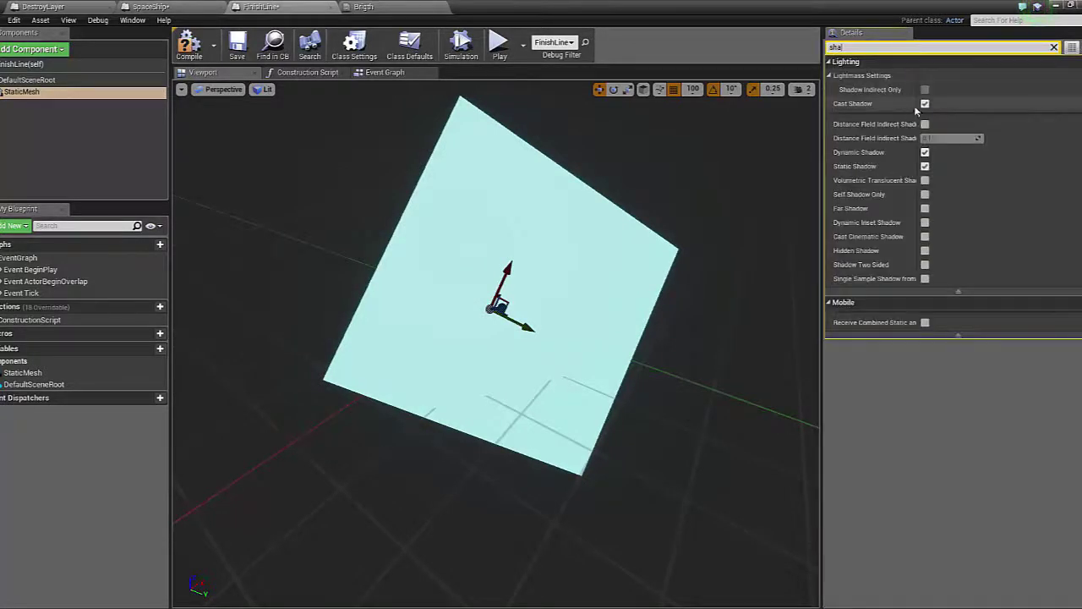
pyautogui.click(924, 103)
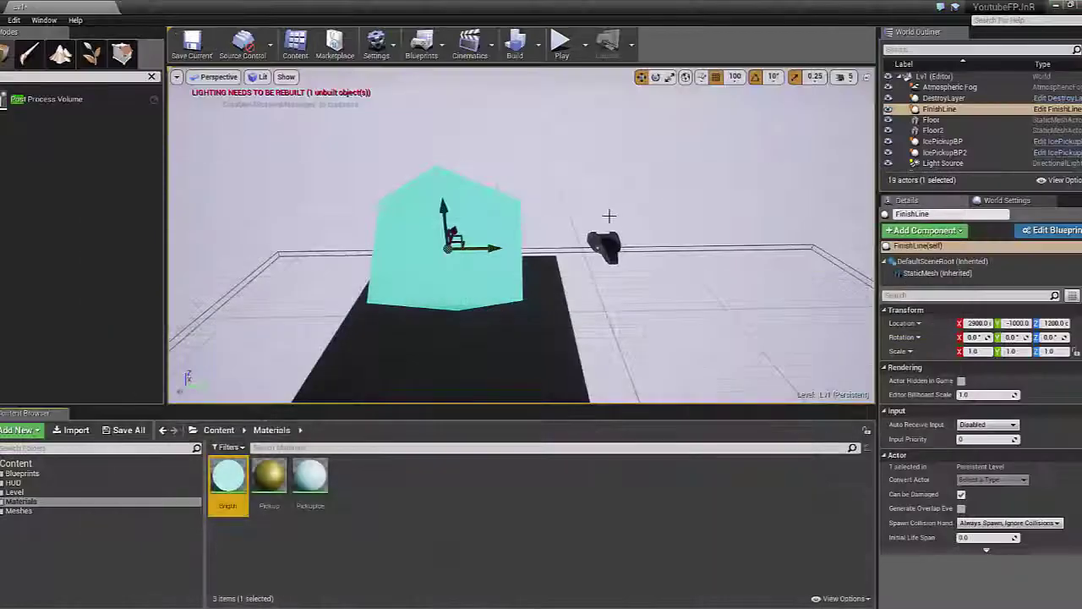
pyautogui.moveTo(609, 217); pyautogui.dragTo(609, 216, button='right')
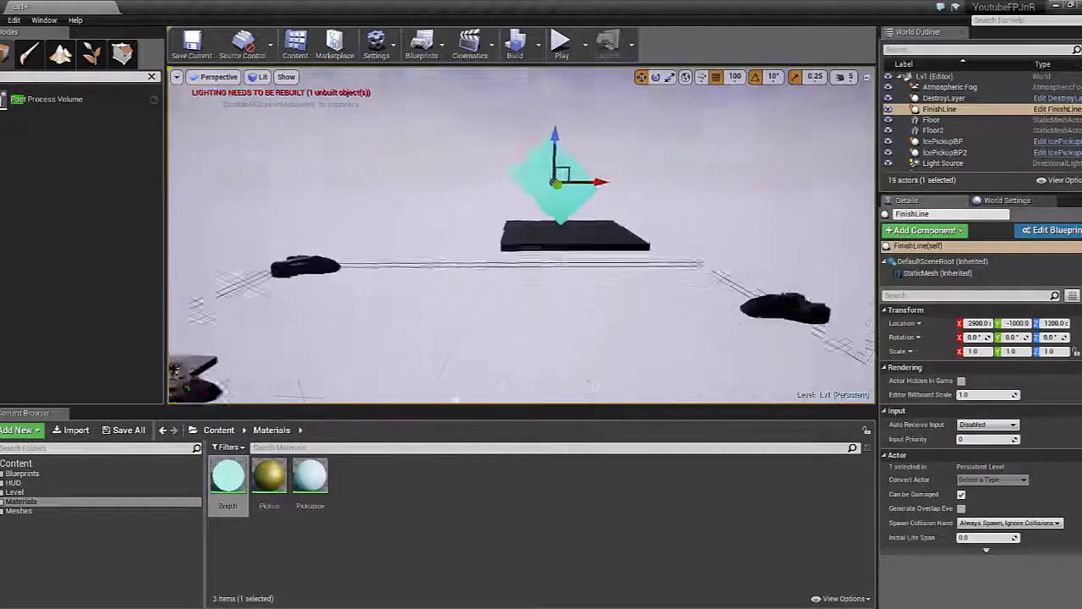
pyautogui.hotkey('alt', 'p')
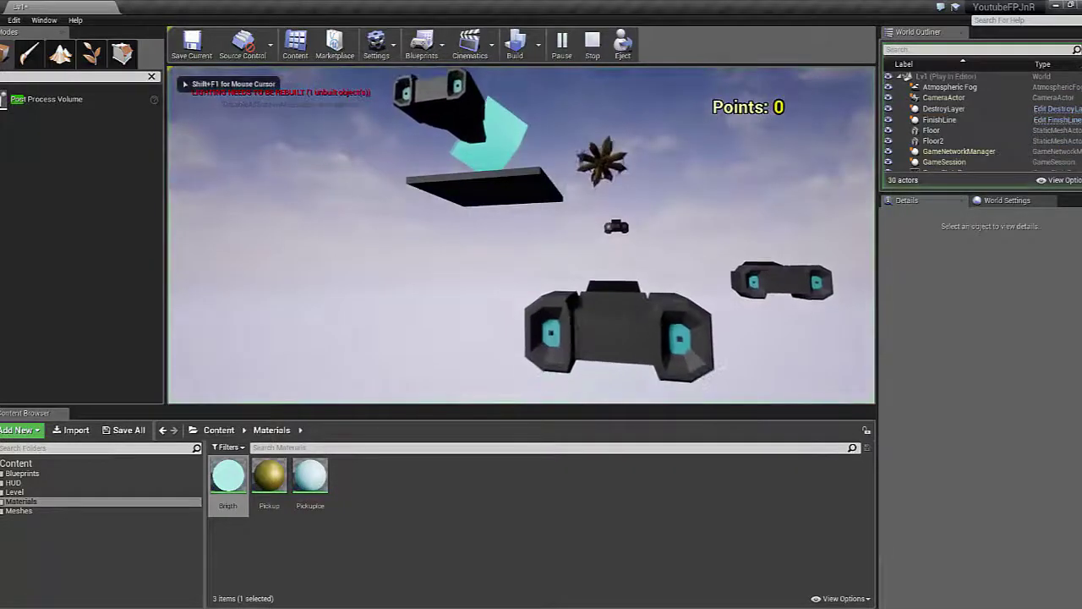
# Stop play and add an On Component Begin Overlap event for the cube mesh
pyautogui.press('Escape')
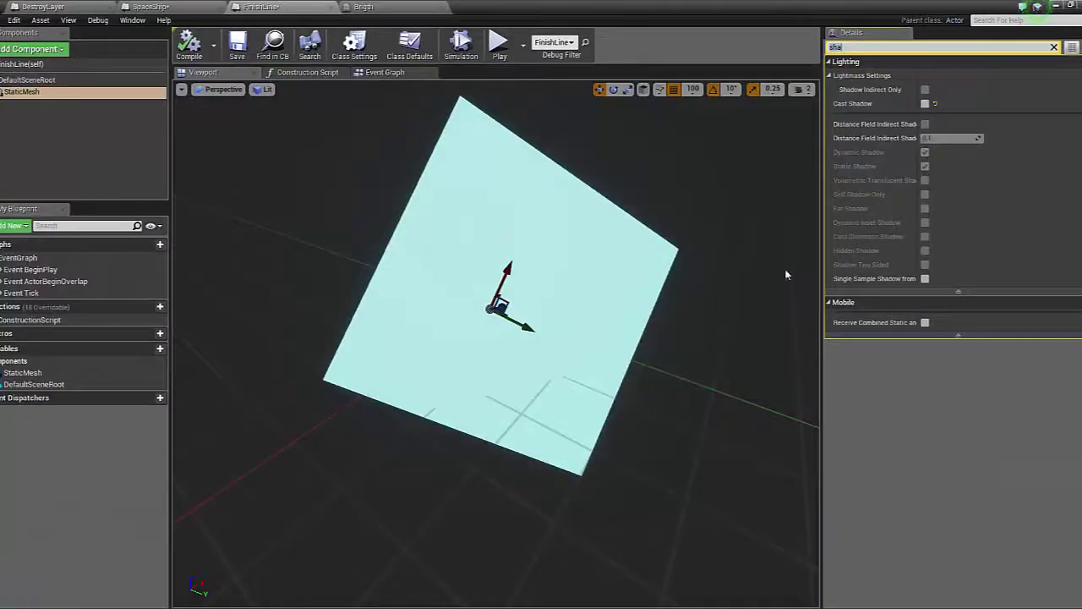
pyautogui.click(1054, 46)
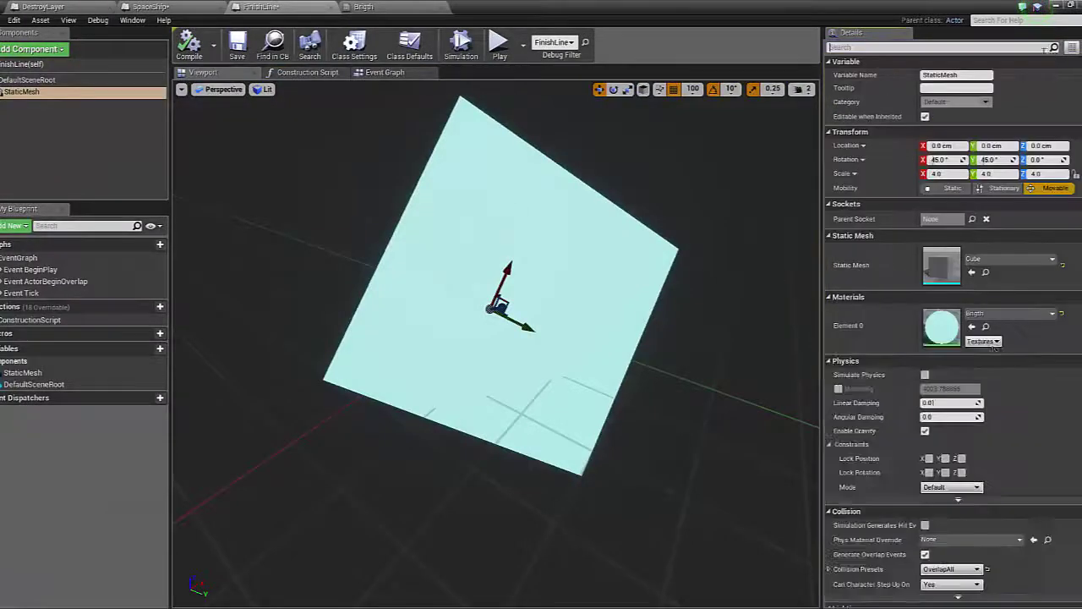
pyautogui.scroll(-5, 975, 518)
pyautogui.scroll(-5, 975, 518)
pyautogui.scroll(-5, 975, 518)
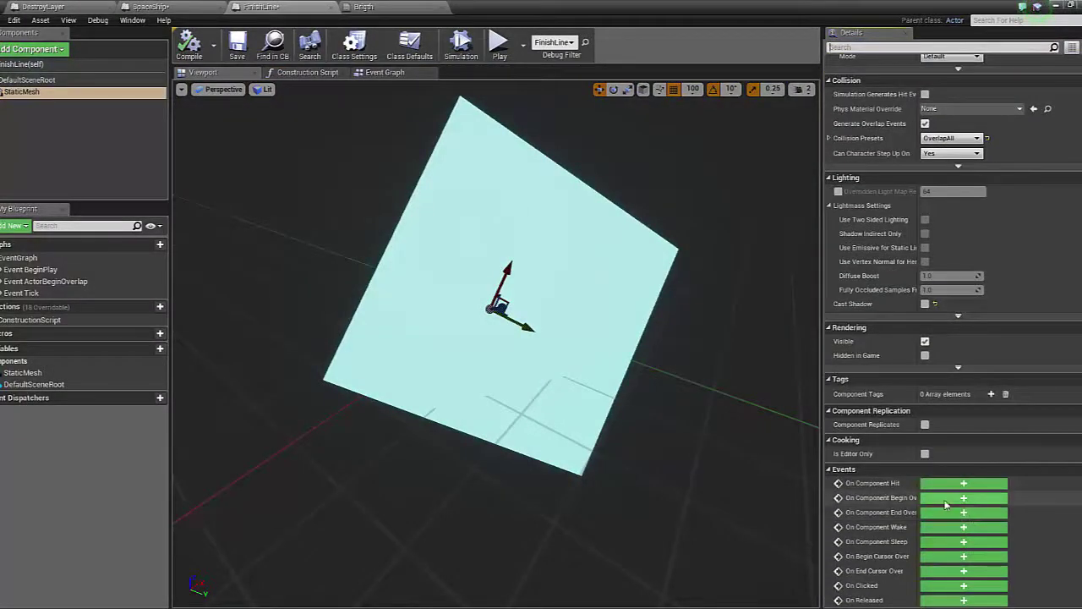
pyautogui.click(964, 498)
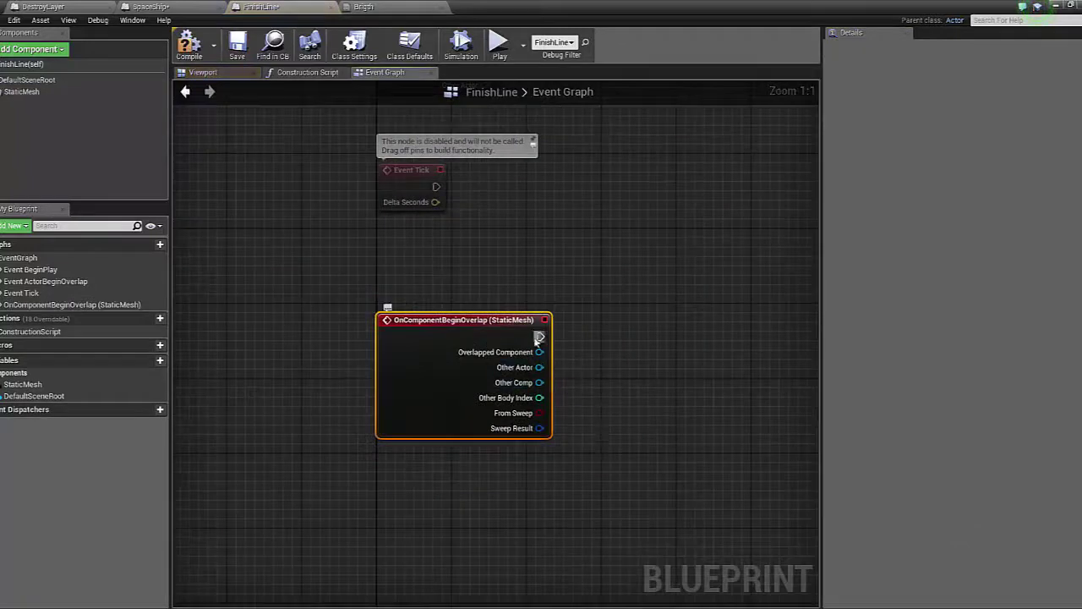
# Attach a Print String 'Hello' node to the overlap event, compile, and close the blueprint
pyautogui.moveTo(537, 338)
pyautogui.mouseDown()
pyautogui.moveTo(610, 346)
pyautogui.moveTo(654, 330)
pyautogui.mouseUp()
pyautogui.write('print')
pyautogui.press('Return')
pyautogui.click(188, 43)
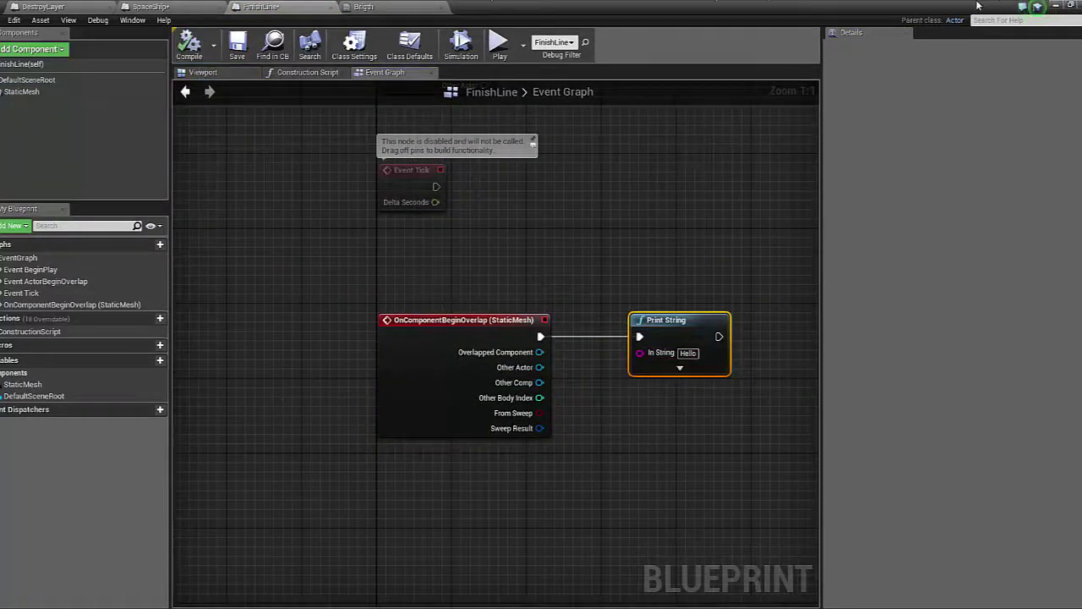
pyautogui.click(1056, 7)
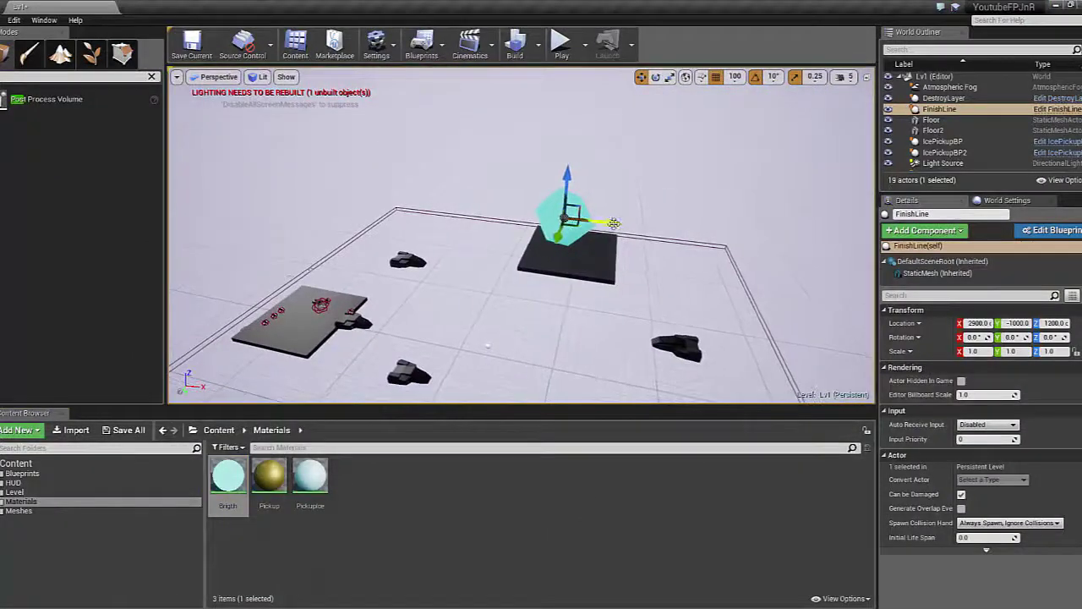
# Move FinishLine left along X and raise it to Z 400 beside the platform
pyautogui.moveTo(613, 223); pyautogui.dragTo(338, 226)
pyautogui.moveTo(294, 137); pyautogui.dragTo(294, 212)
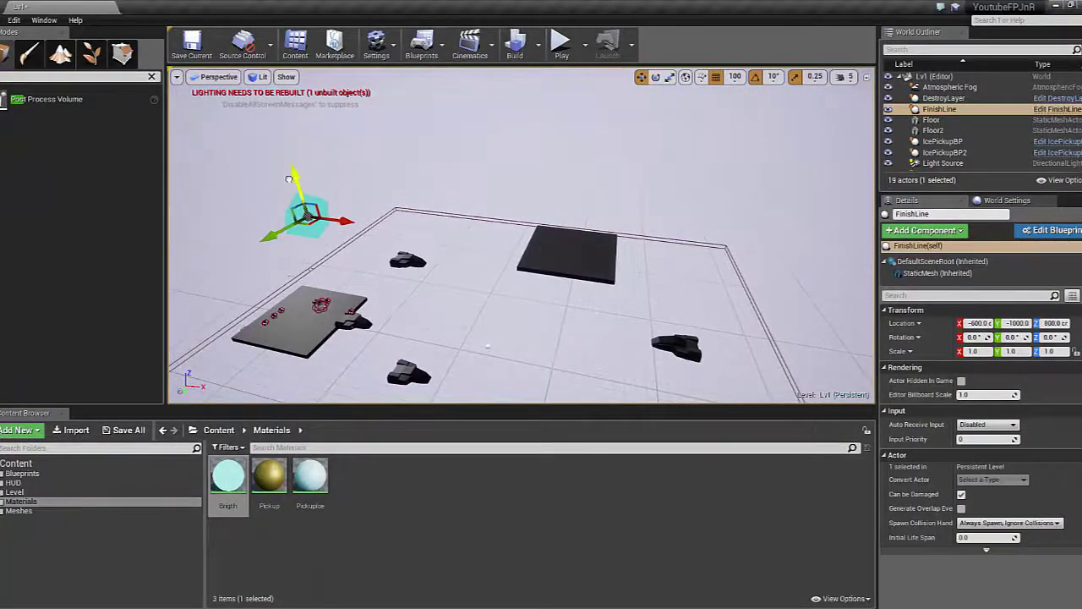
pyautogui.moveTo(510, 350); pyautogui.dragTo(510, 349, button='right')
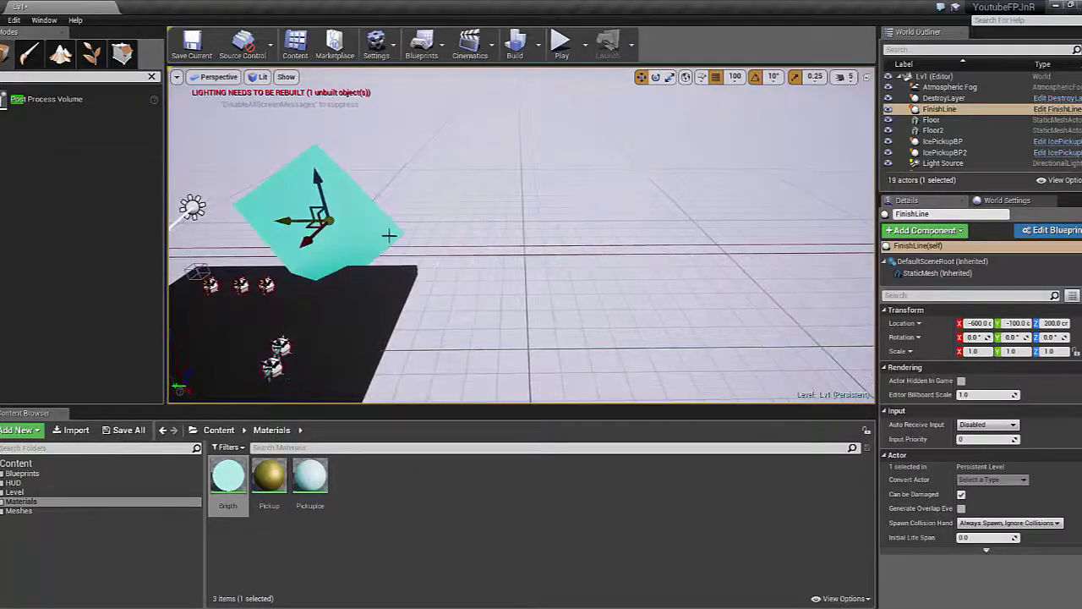
pyautogui.moveTo(509, 253); pyautogui.dragTo(510, 253, button='right')
pyautogui.moveTo(372, 216); pyautogui.dragTo(327, 219)
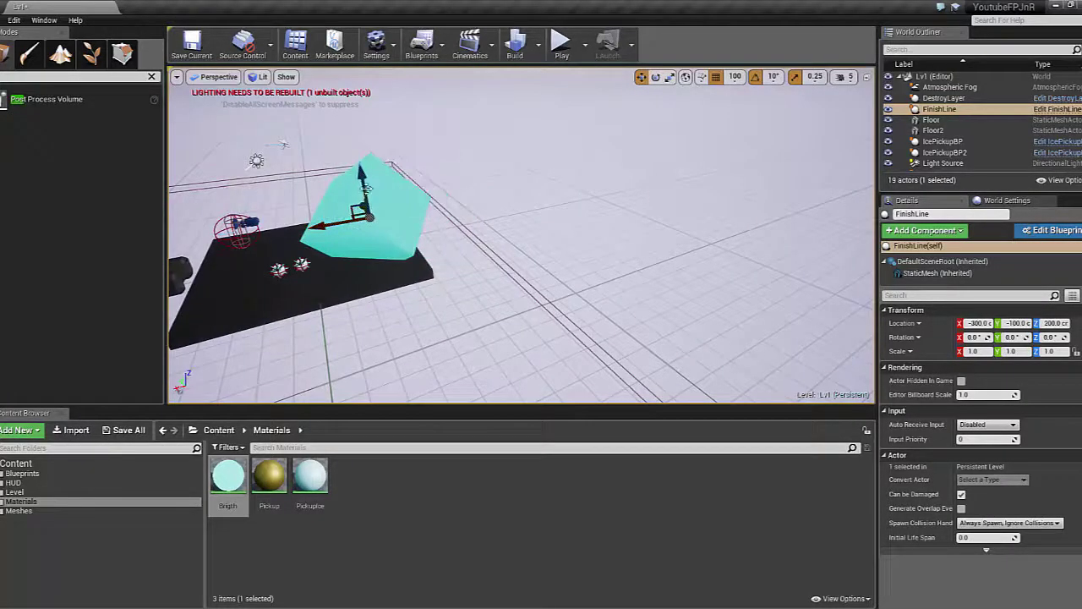
pyautogui.moveTo(357, 176); pyautogui.dragTo(352, 139)
# Test the level in play twice, then slide FinishLine to X -800
pyautogui.click(574, 46)
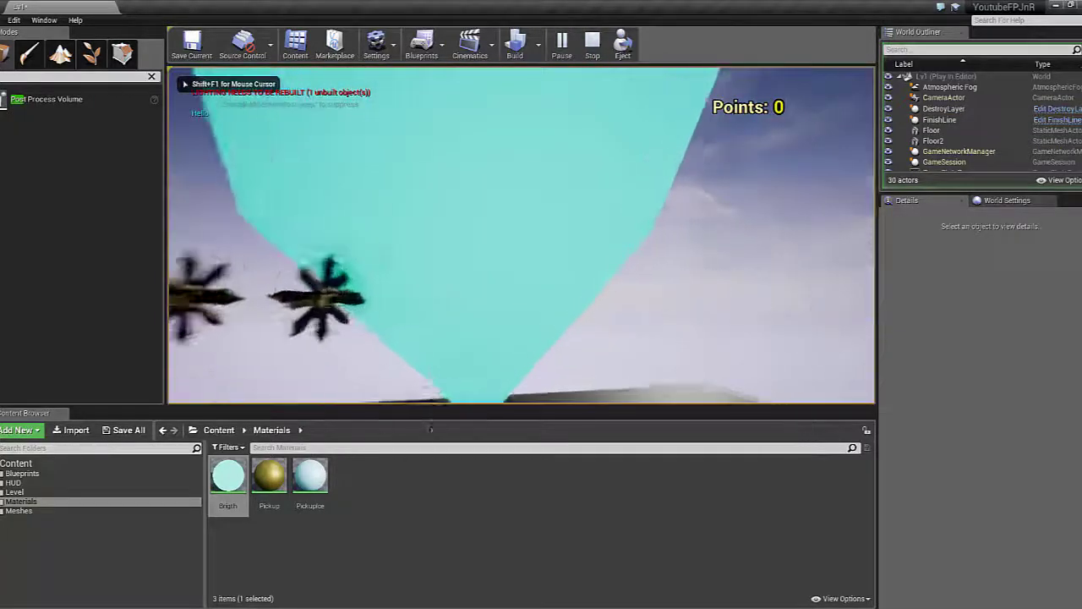
pyautogui.press('Escape')
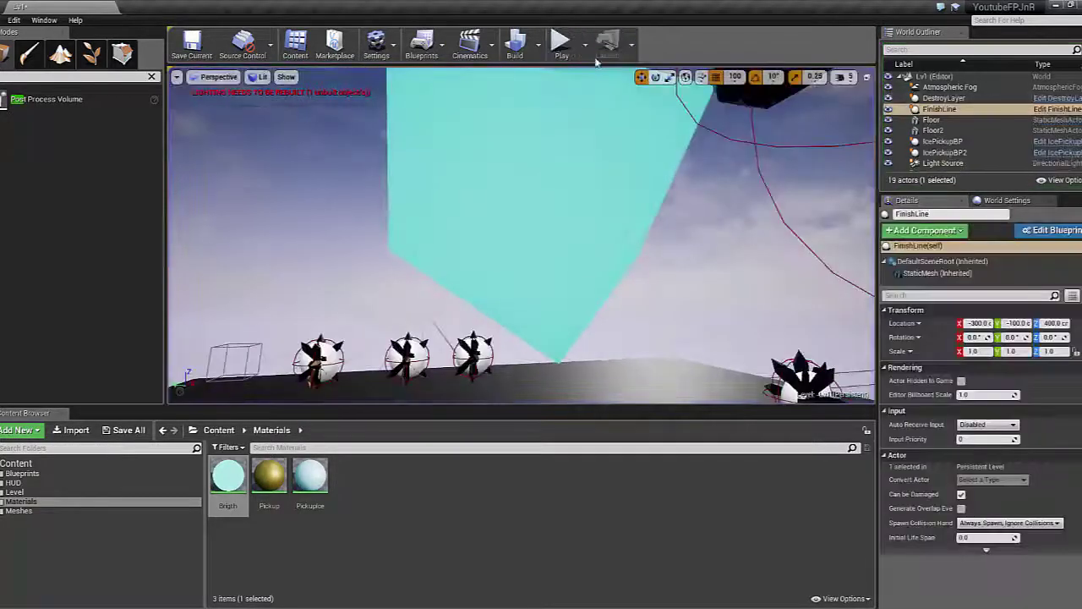
pyautogui.click(562, 43)
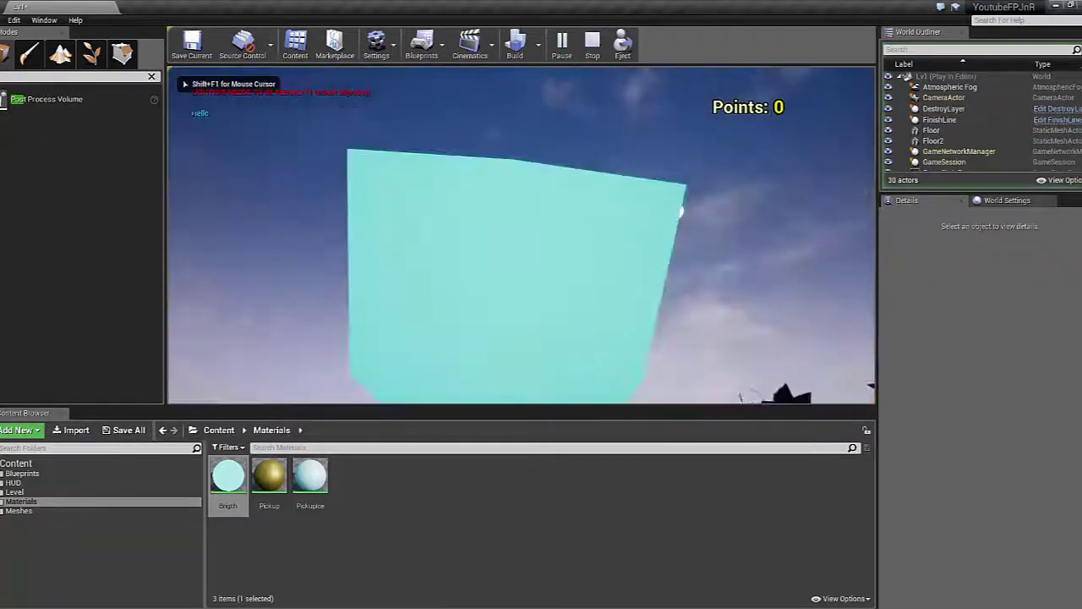
pyautogui.press('Escape')
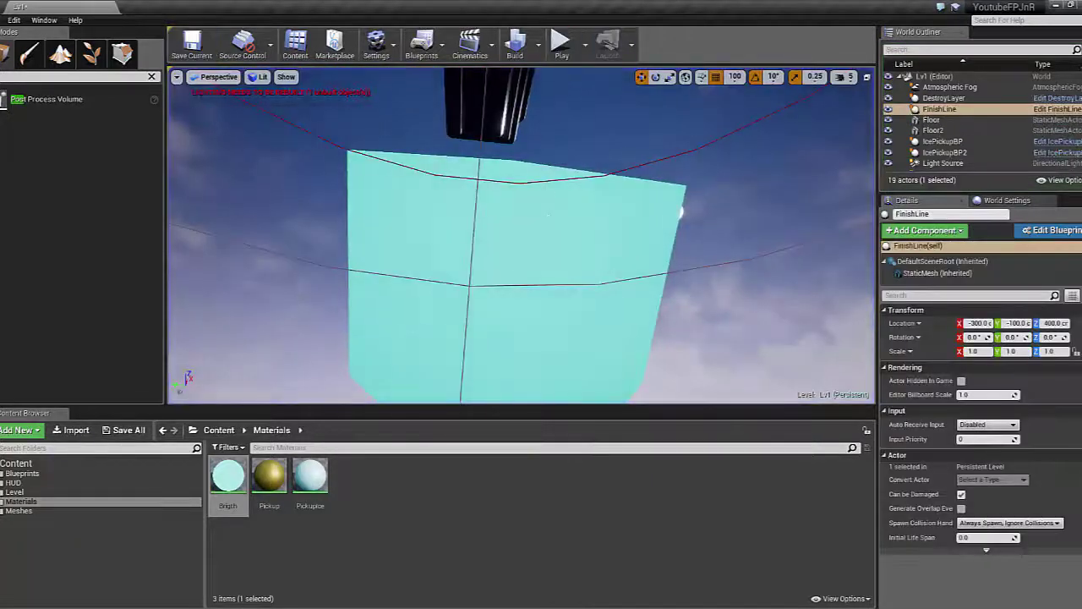
pyautogui.moveTo(681, 211); pyautogui.dragTo(554, 160, button='right')
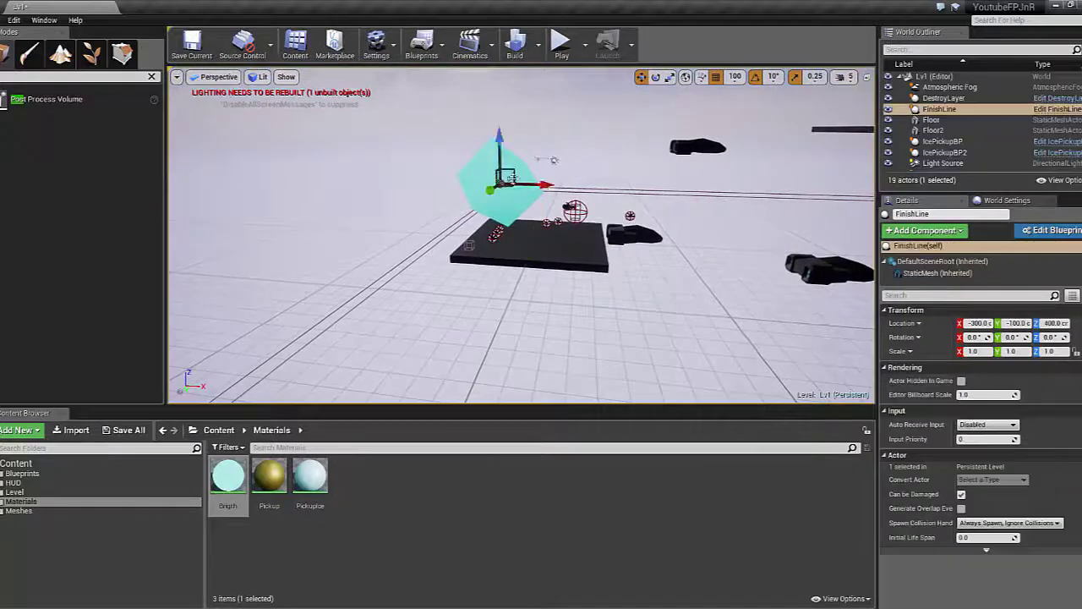
pyautogui.moveTo(543, 184); pyautogui.dragTo(516, 184)
# Play and walk into the cyan block to see Hello, then reopen the FinishLine Event Graph
pyautogui.click(572, 46)
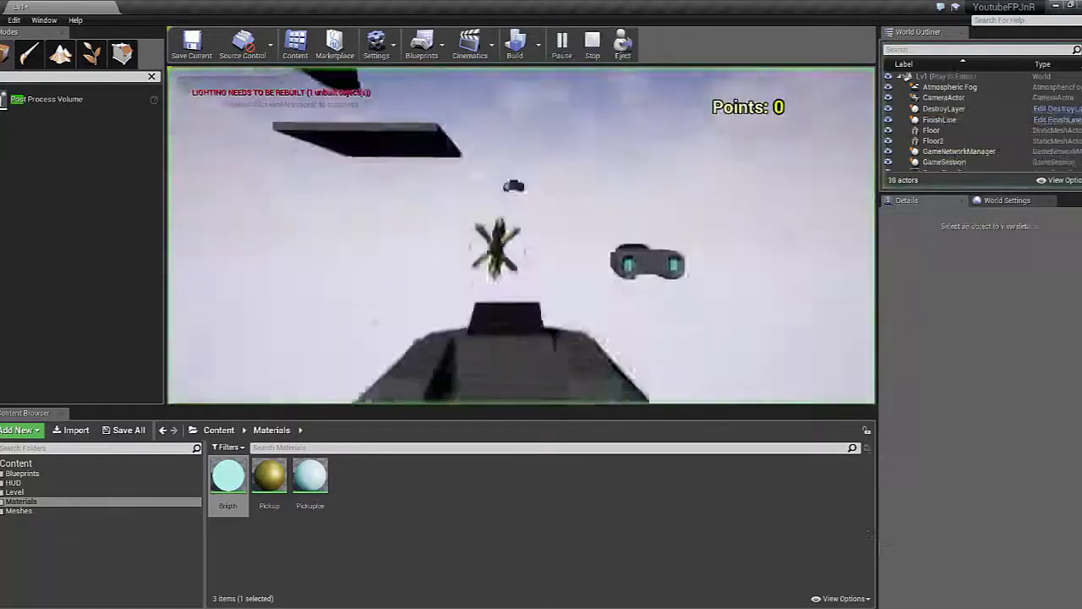
pyautogui.press('w')
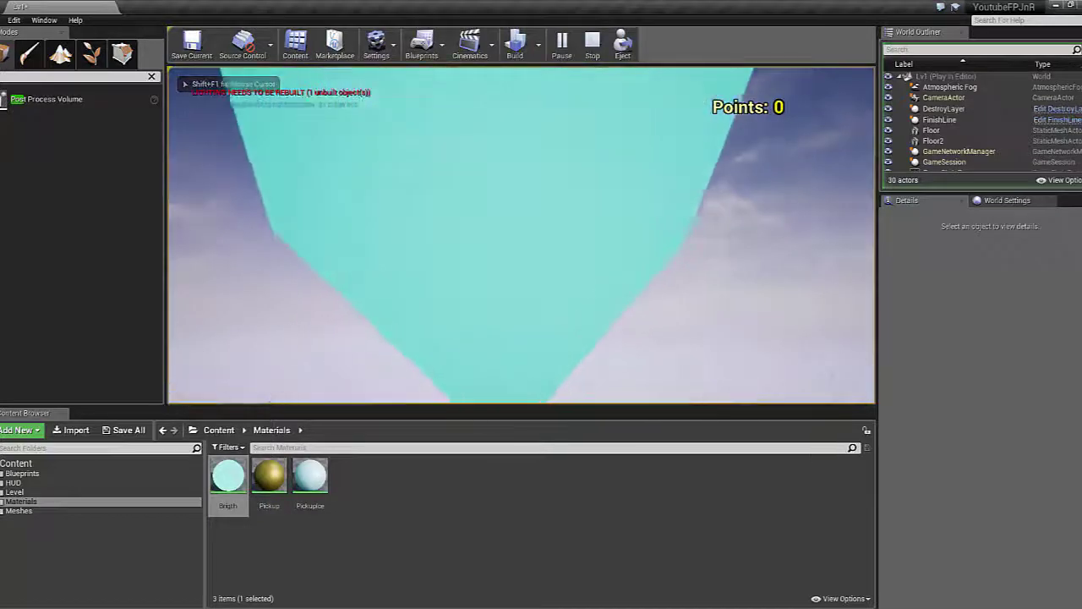
pyautogui.press('w')
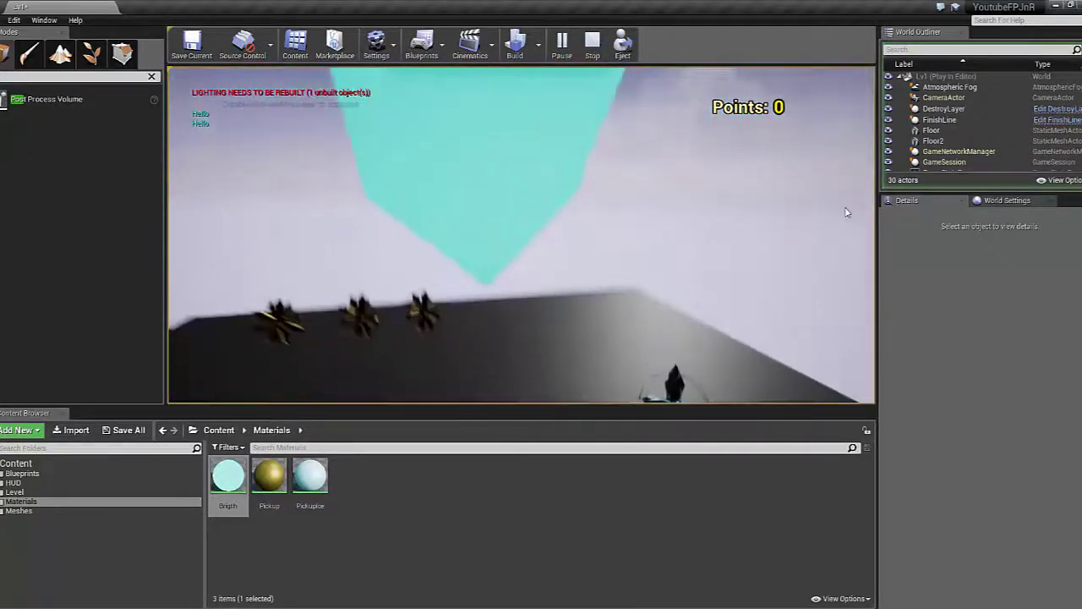
pyautogui.press('Escape')
pyautogui.click(451, 581)
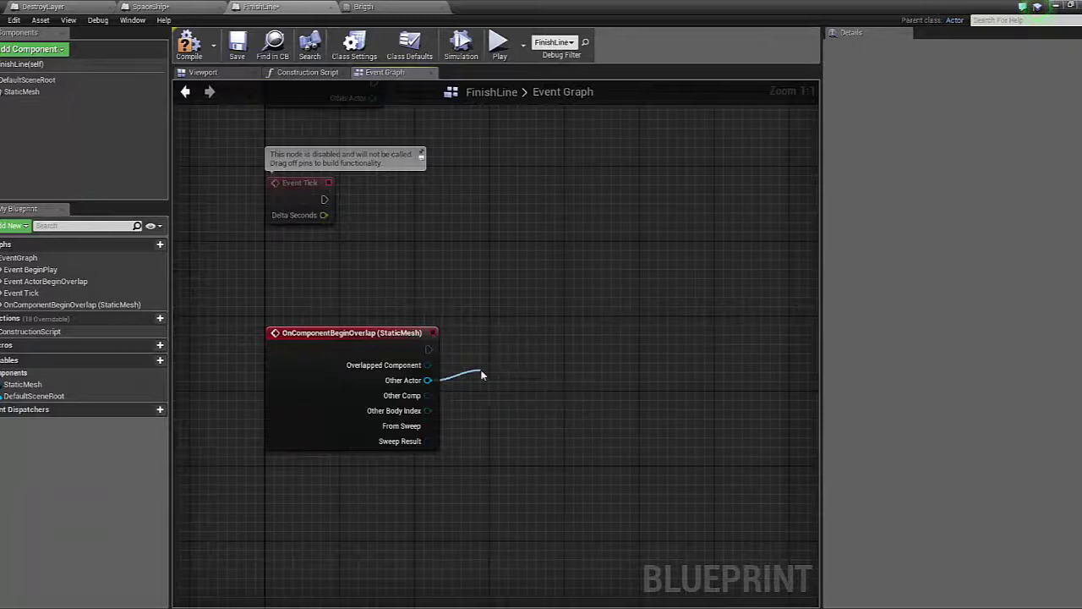
# Add a Cast To Player node on the overlap event's Other Actor output
pyautogui.moveTo(482, 375); pyautogui.dragTo(484, 373)
pyautogui.write('cast to p')
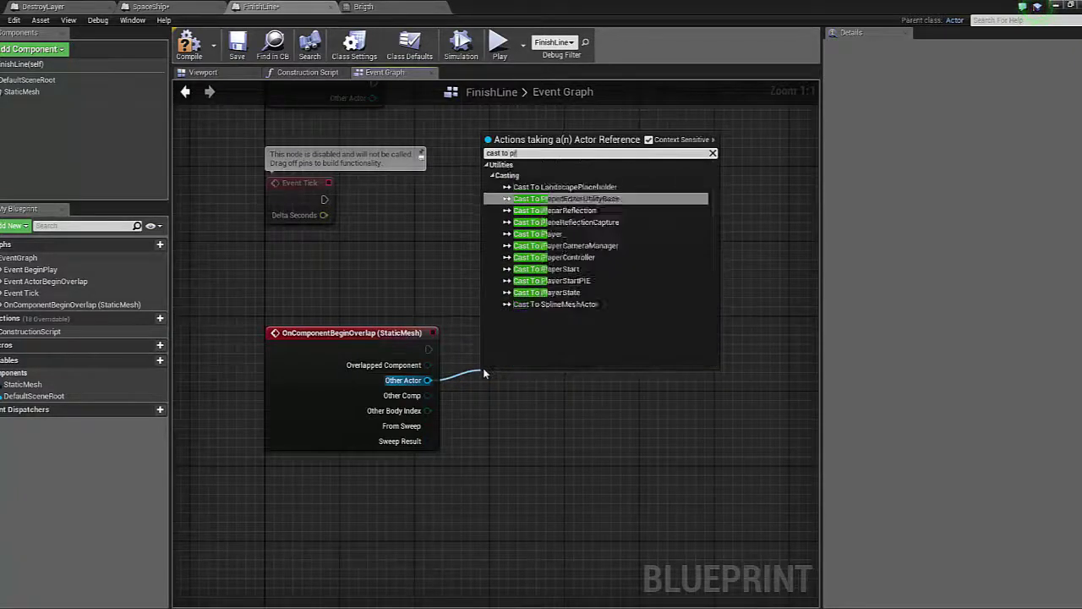
pyautogui.write('lay')
pyautogui.press('Return')
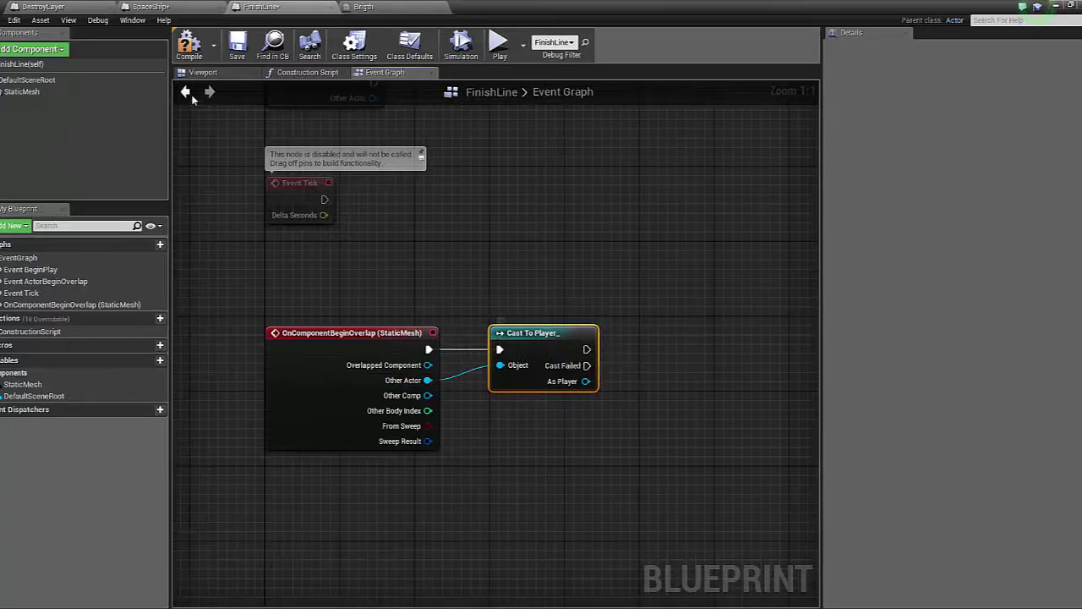
pyautogui.click(93, 7)
pyautogui.click(189, 7)
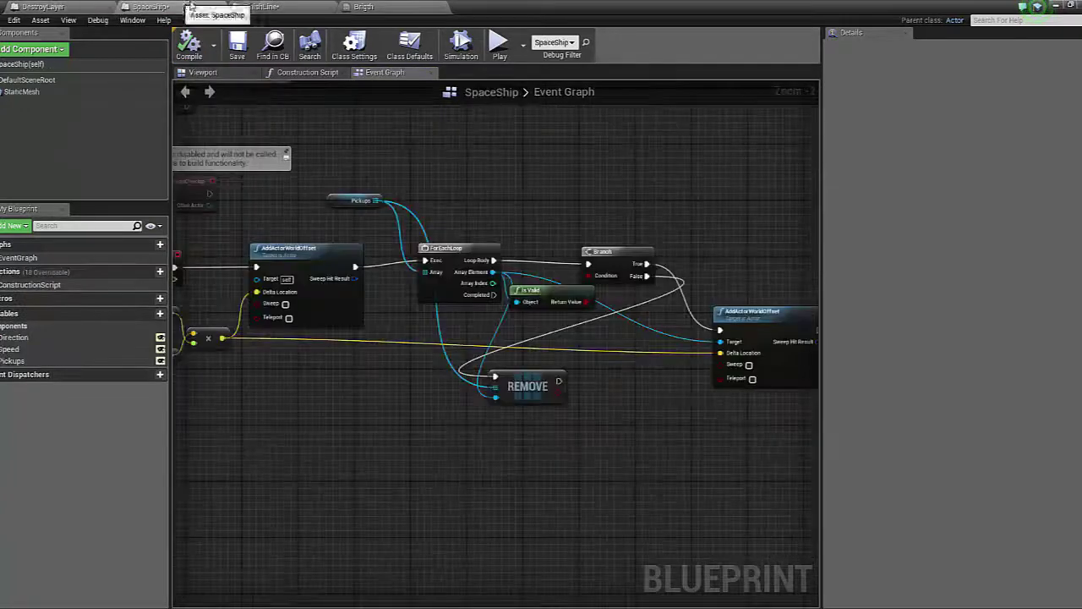
pyautogui.click(264, 7)
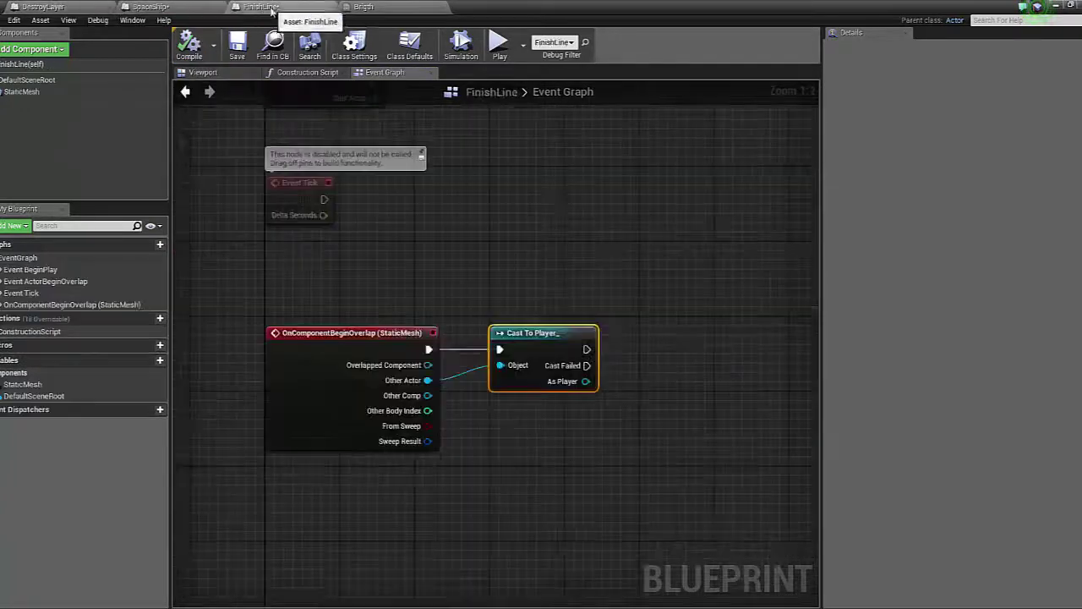
# Create a variable named NextLevel and set its type to String
pyautogui.click(149, 362)
pyautogui.write('NextLev')
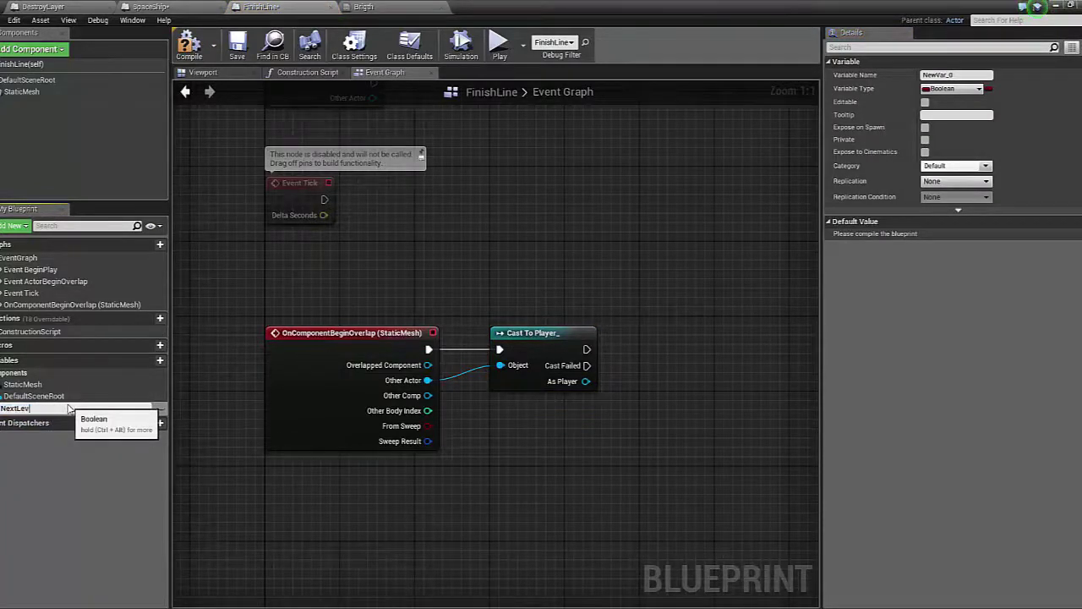
pyautogui.write('el')
pyautogui.press('Return')
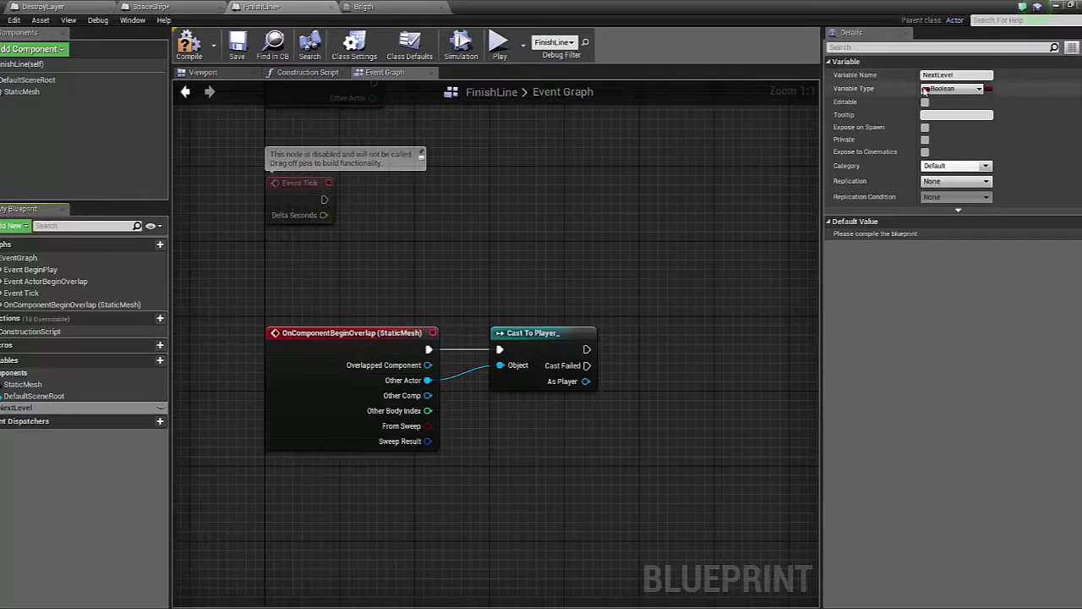
pyautogui.click(926, 89)
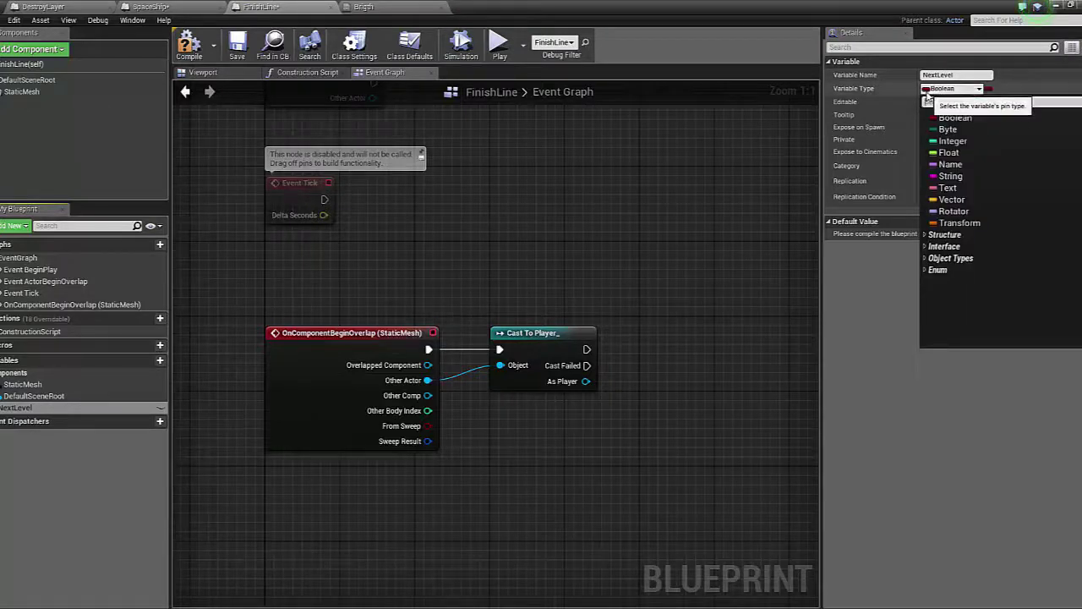
pyautogui.write('string')
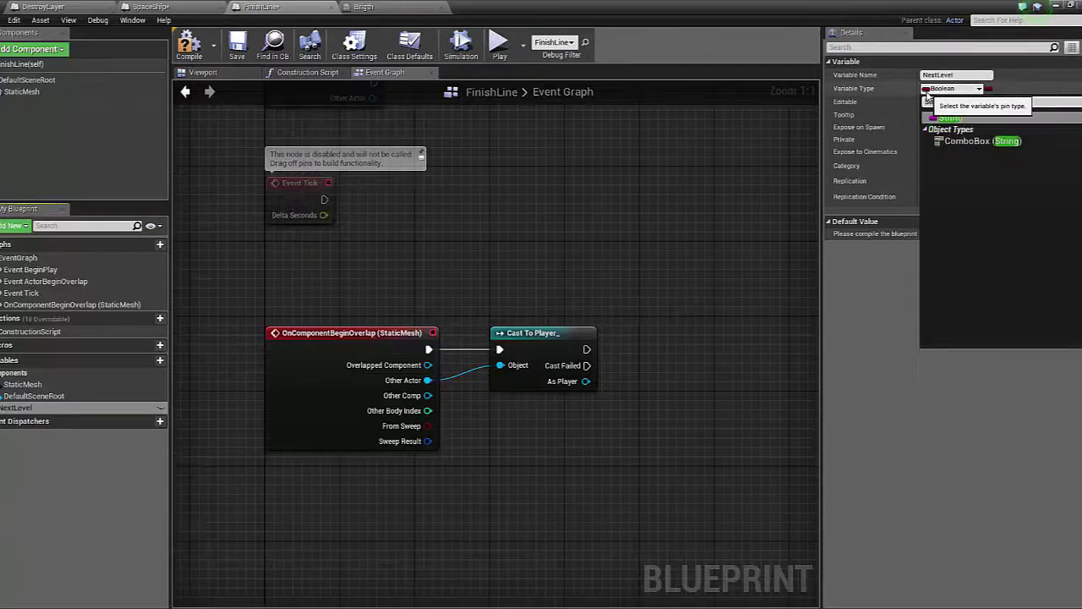
pyautogui.press('Return')
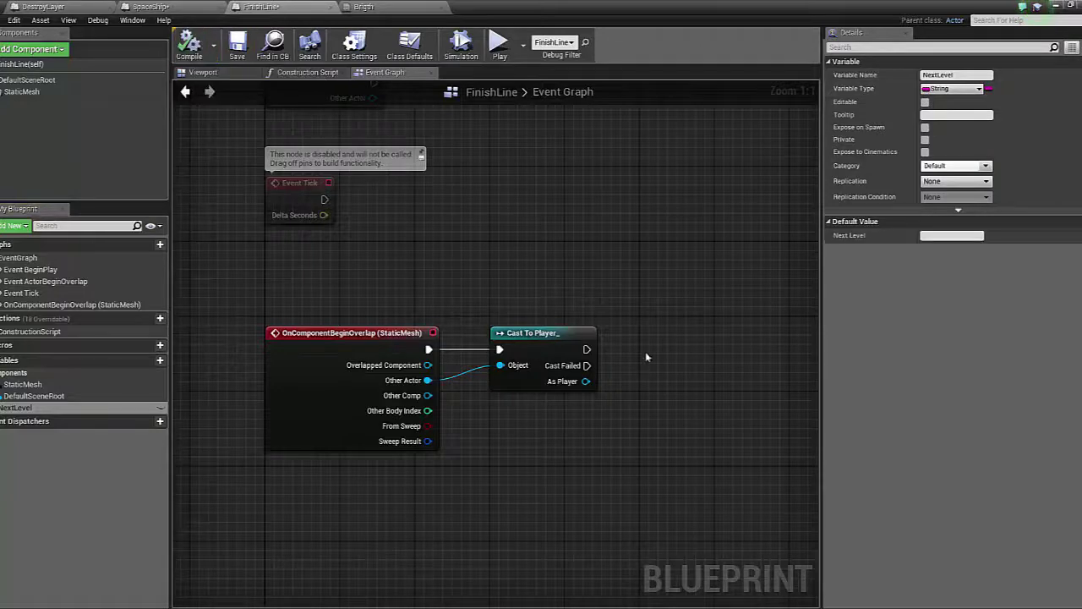
# Add an Open Level node after the cast
pyautogui.rightClick(648, 344)
pyautogui.write('ca')
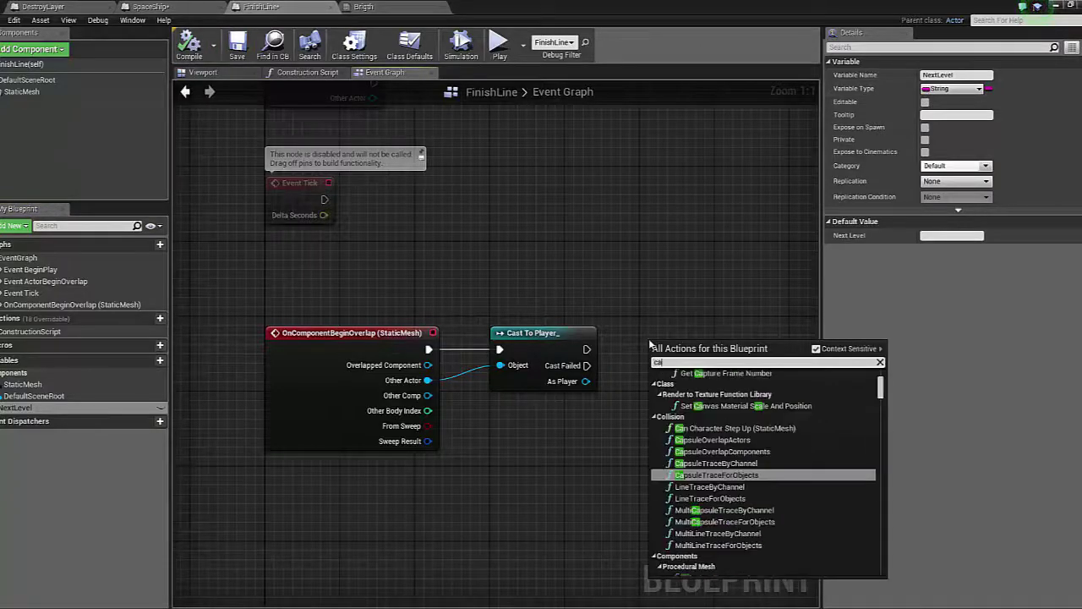
pyautogui.write('hna')
pyautogui.press('BackSpace')
pyautogui.press('BackSpace')
pyautogui.write('an')
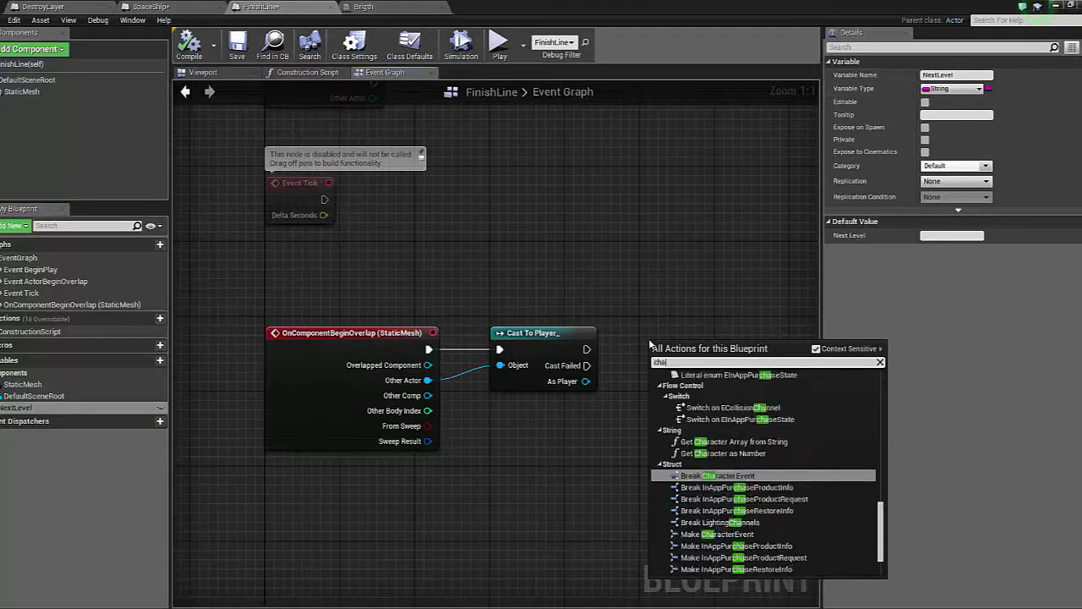
pyautogui.write('ge l')
pyautogui.hotkey('ctrl', 'a')
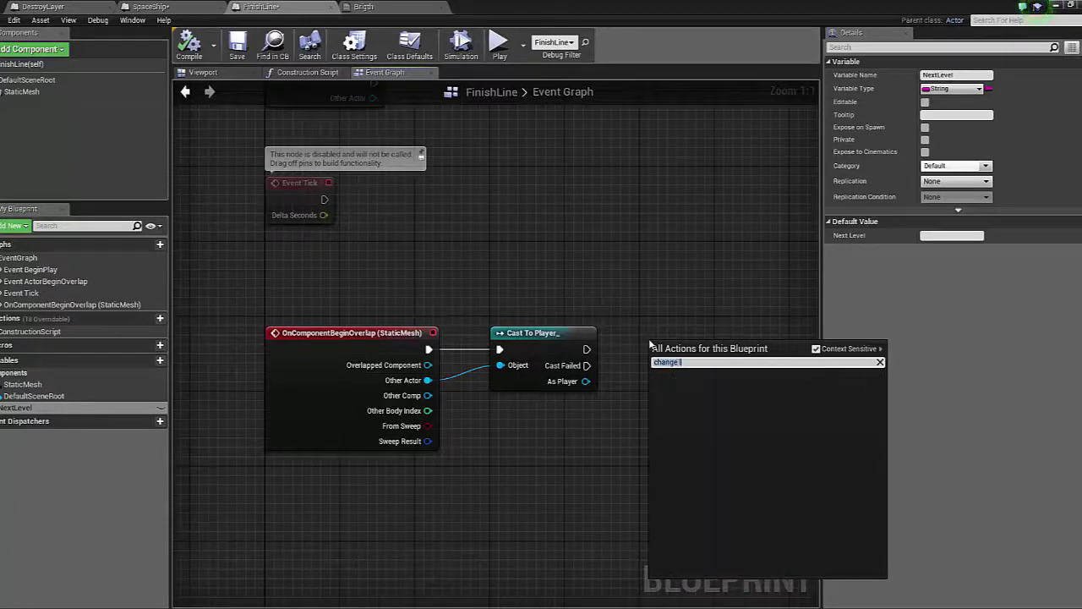
pyautogui.write('open')
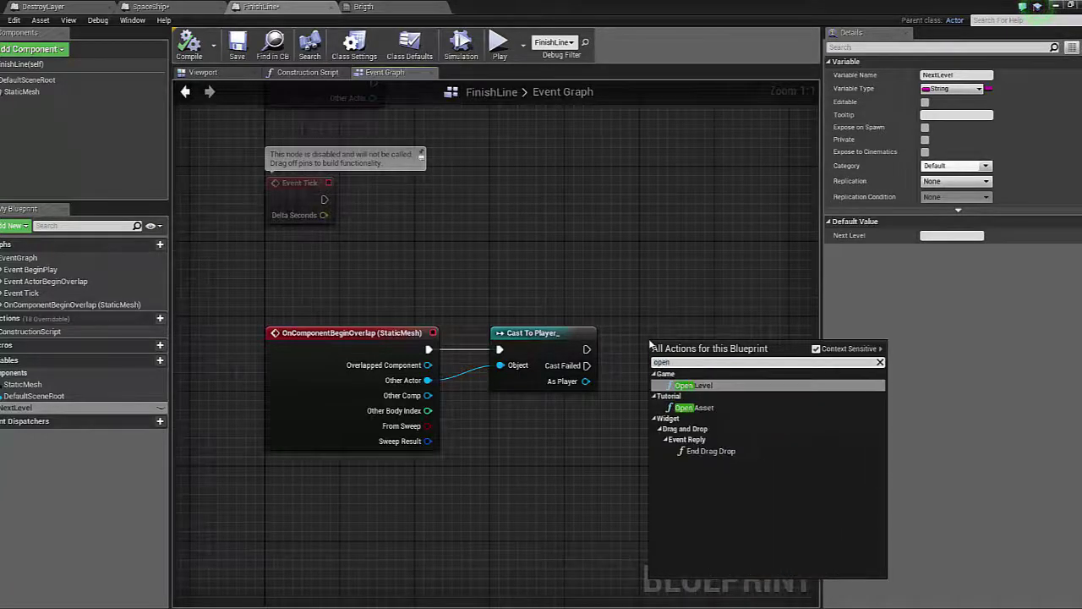
pyautogui.press('Return')
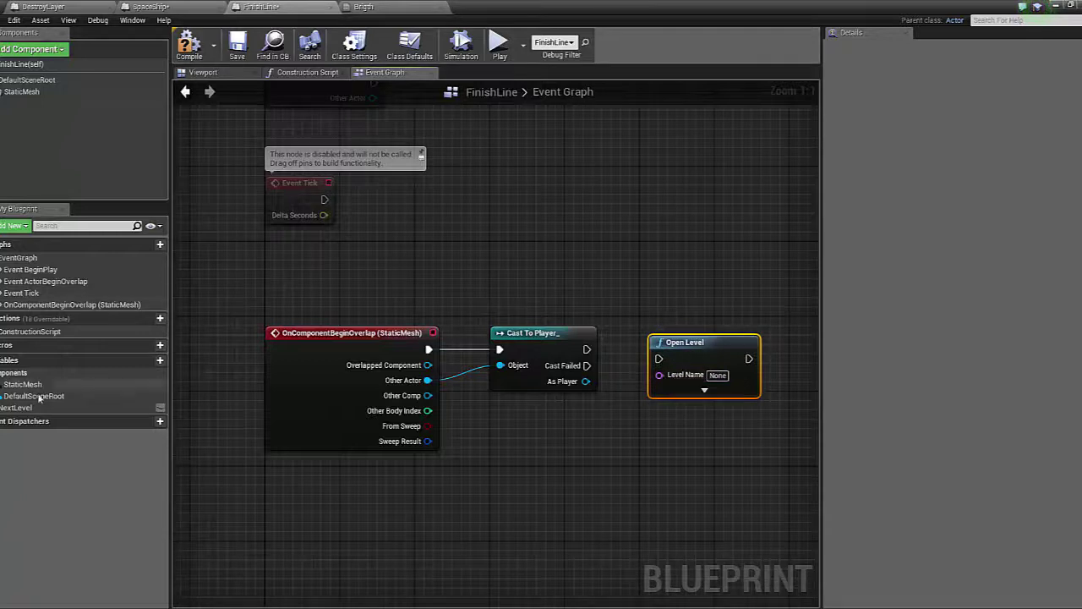
# Change NextLevel to a Name variable with default Lv2 and make it editable
pyautogui.click(26, 407)
pyautogui.click(951, 88)
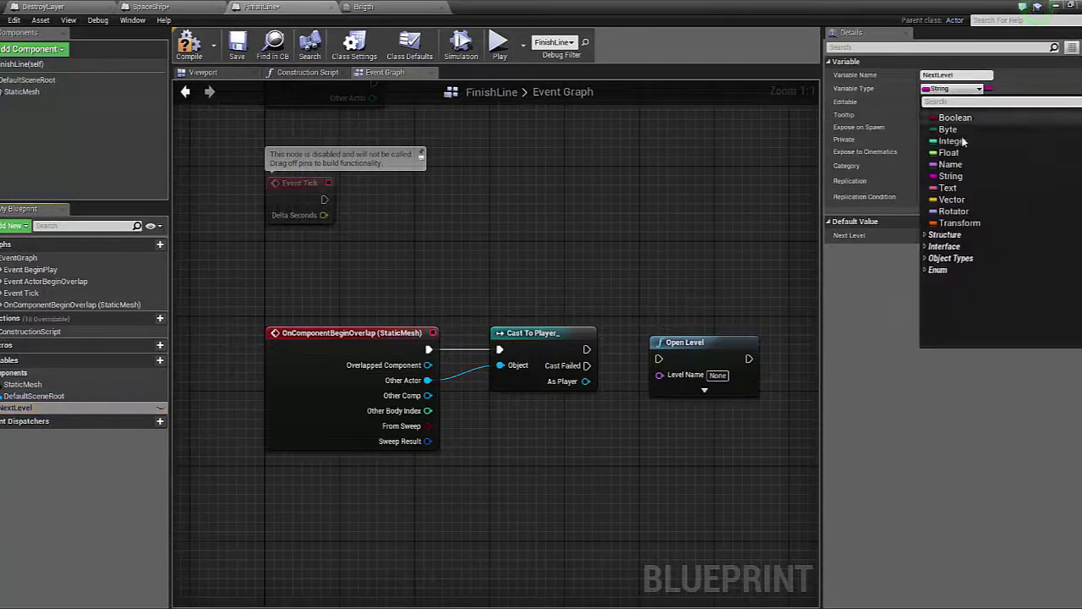
pyautogui.click(950, 164)
pyautogui.write('Lv2')
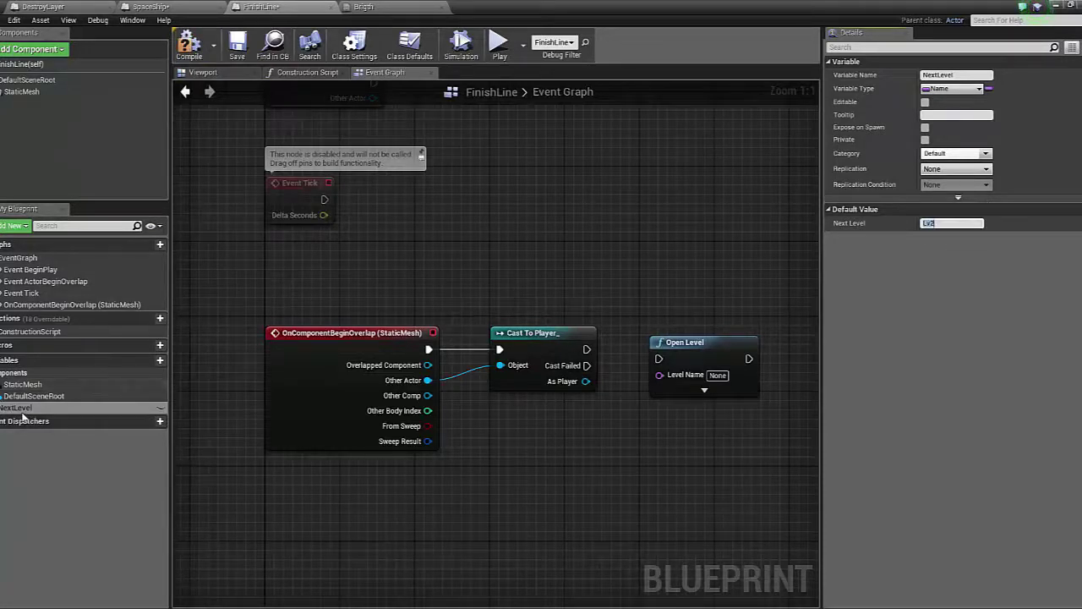
pyautogui.moveTo(87, 406); pyautogui.dragTo(85, 407)
pyautogui.press('Return')
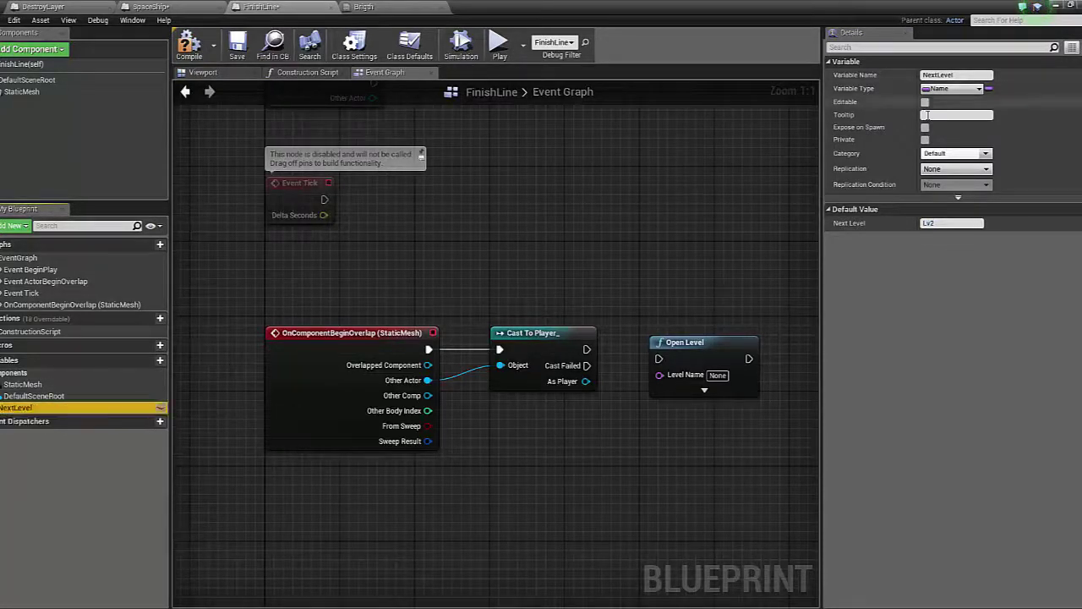
pyautogui.click(925, 102)
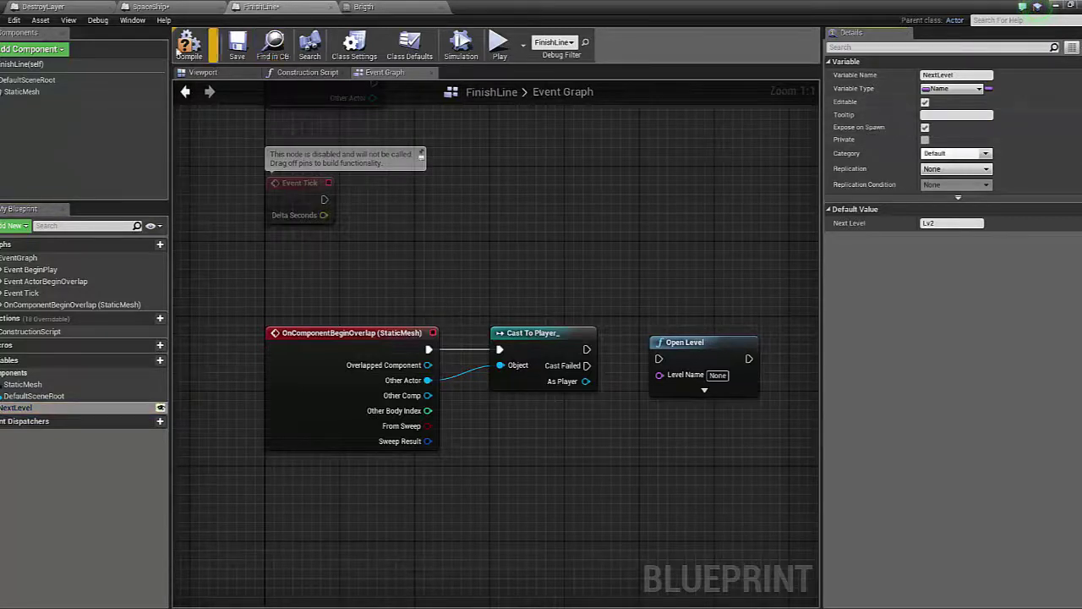
# Place a NextLevel getter feeding Open Level, compile, and return to the Lv1 view
pyautogui.moveTo(556, 261); pyautogui.dragTo(558, 268)
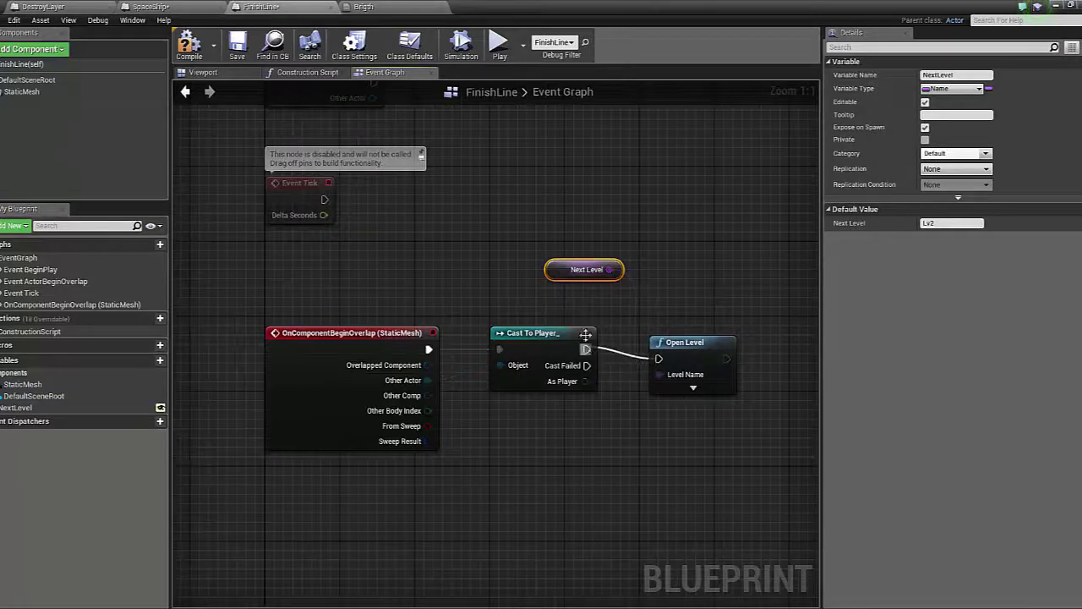
pyautogui.click(237, 48)
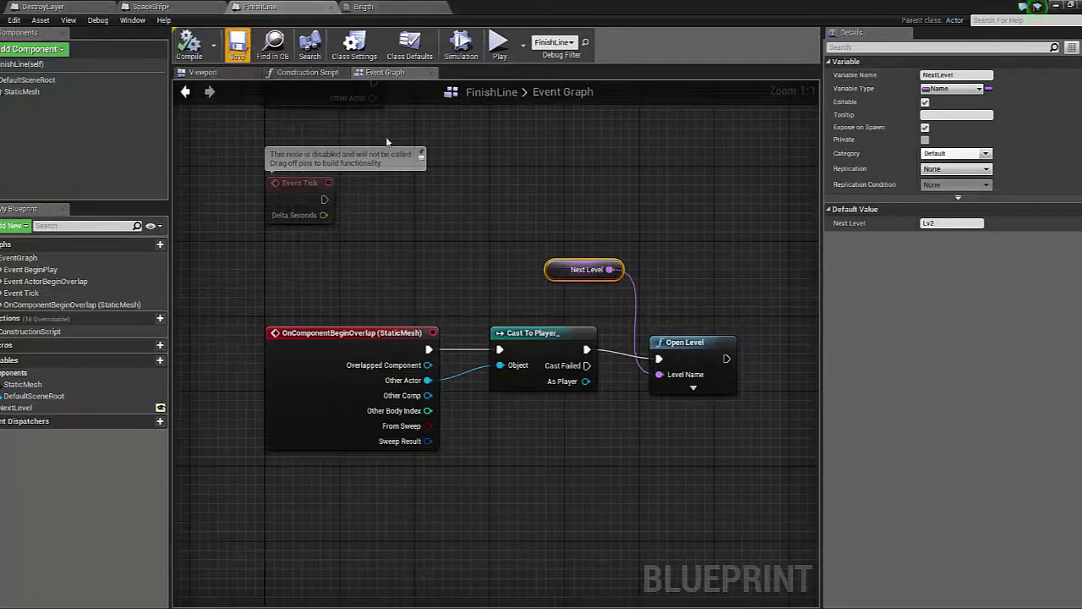
pyautogui.click(1062, 6)
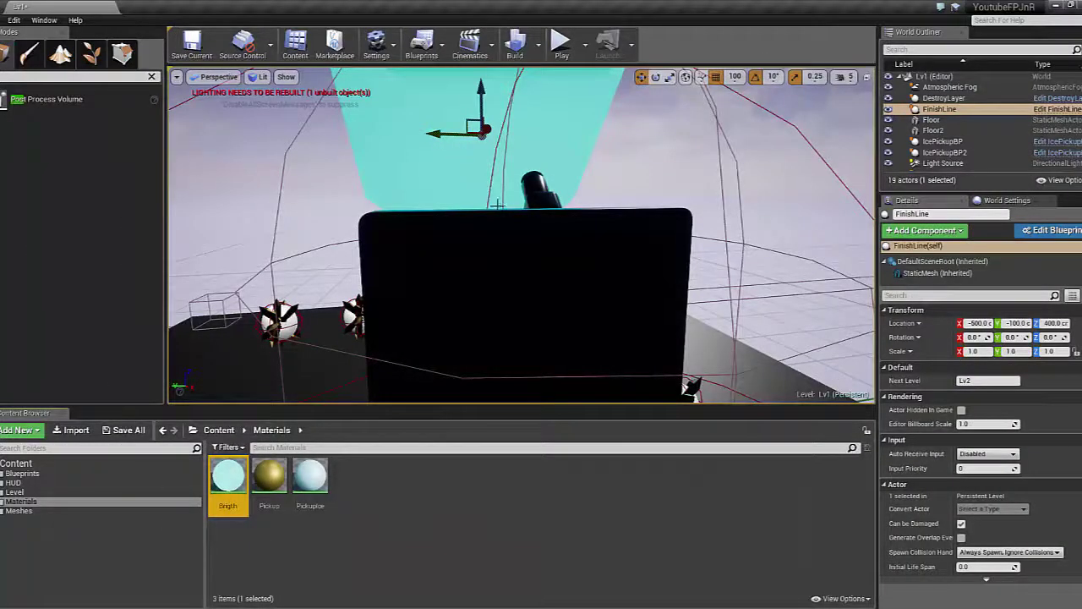
pyautogui.moveTo(691, 386); pyautogui.dragTo(592, 254, button='right')
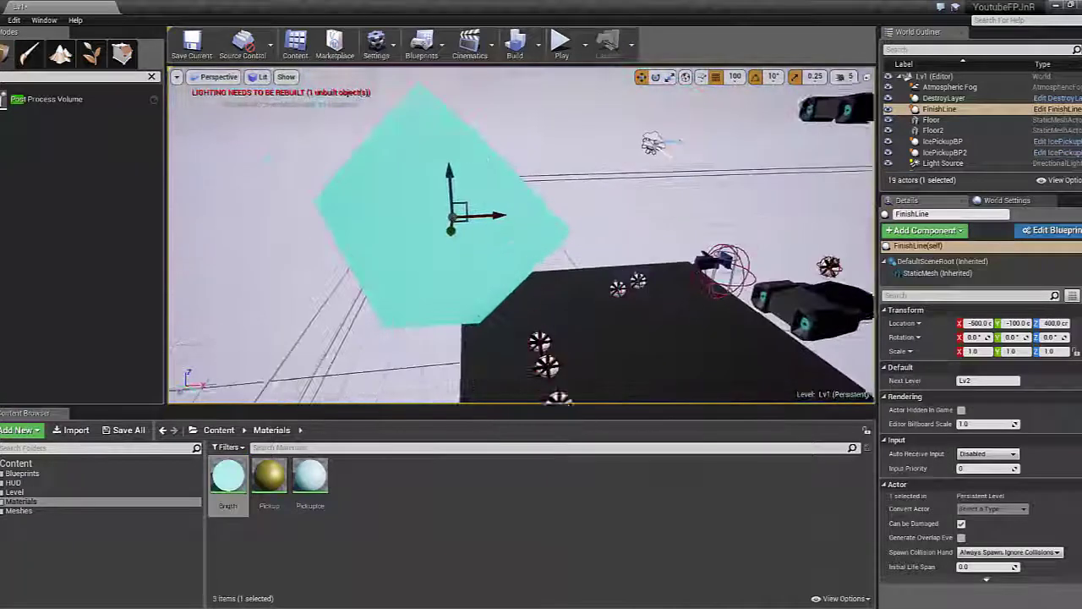
# Open the Level folder in the Content Browser and save Lv1
pyautogui.moveTo(380, 396); pyautogui.dragTo(380, 395, button='right')
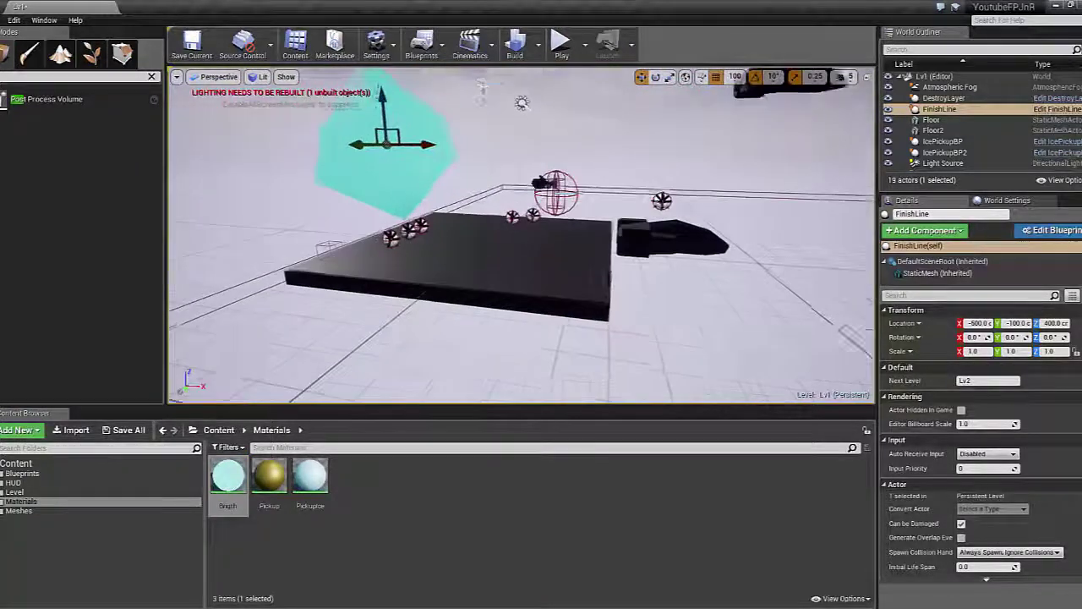
pyautogui.click(219, 430)
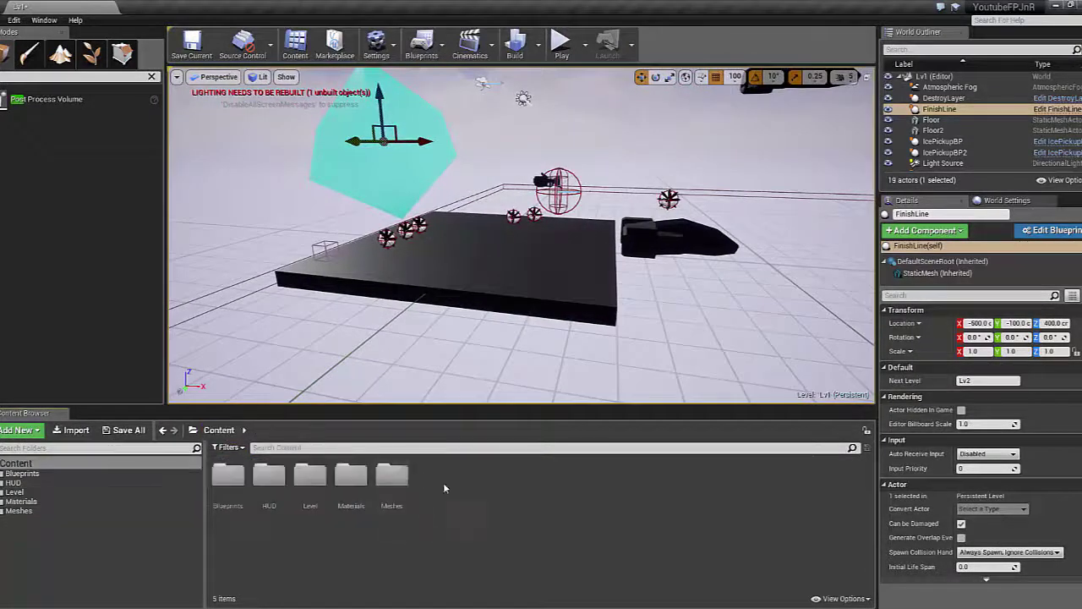
pyautogui.doubleClick(309, 499)
pyautogui.hotkey('ctrl', 's')
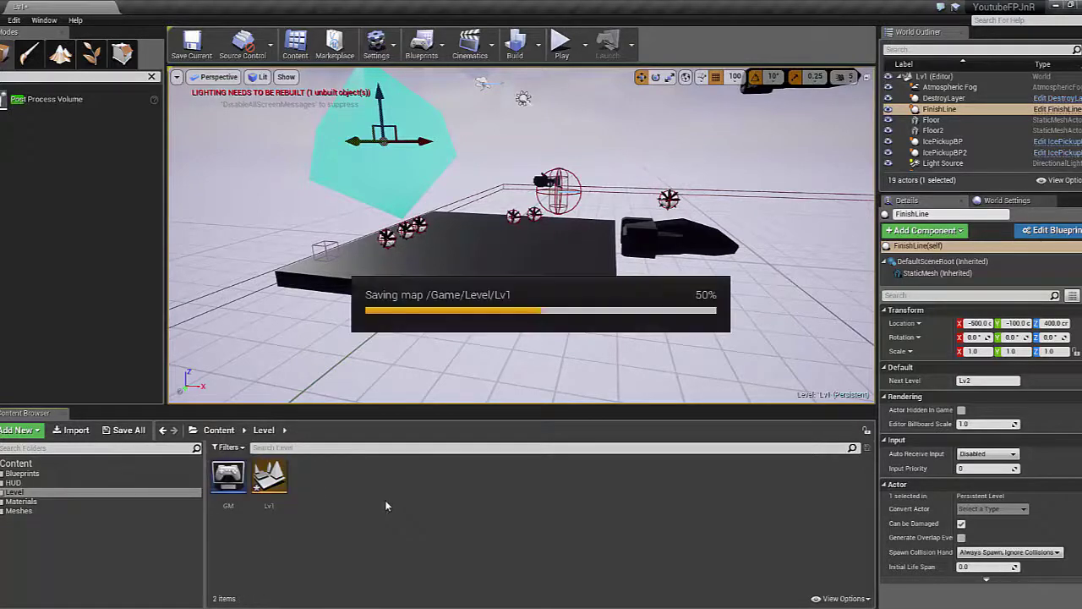
# Drag the FinishLine box along X to position -400
pyautogui.moveTo(385, 338); pyautogui.dragTo(385, 338, button='right')
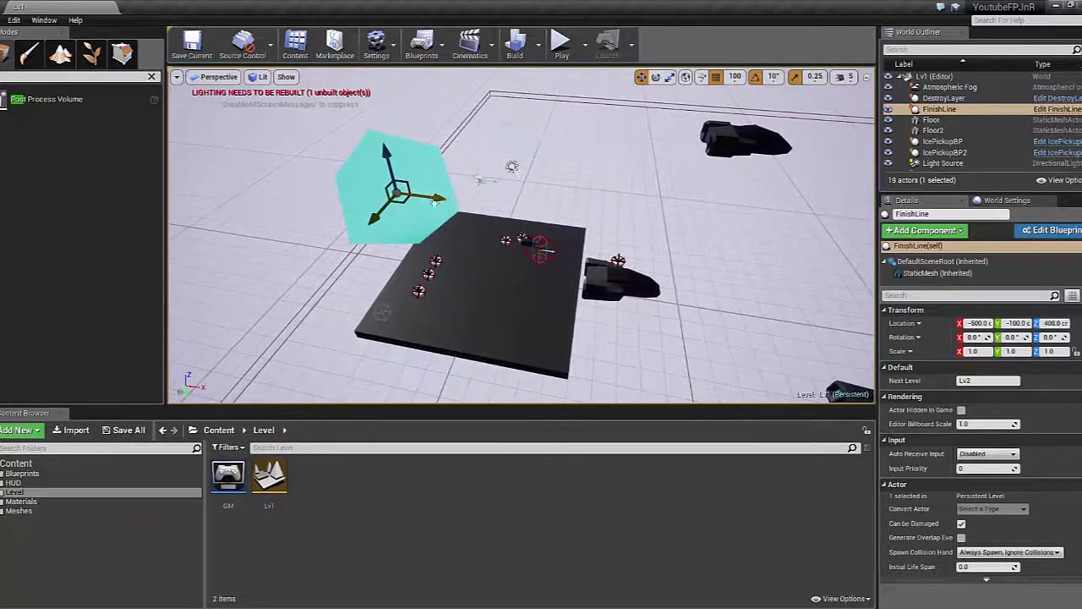
pyautogui.moveTo(435, 200); pyautogui.dragTo(451, 183)
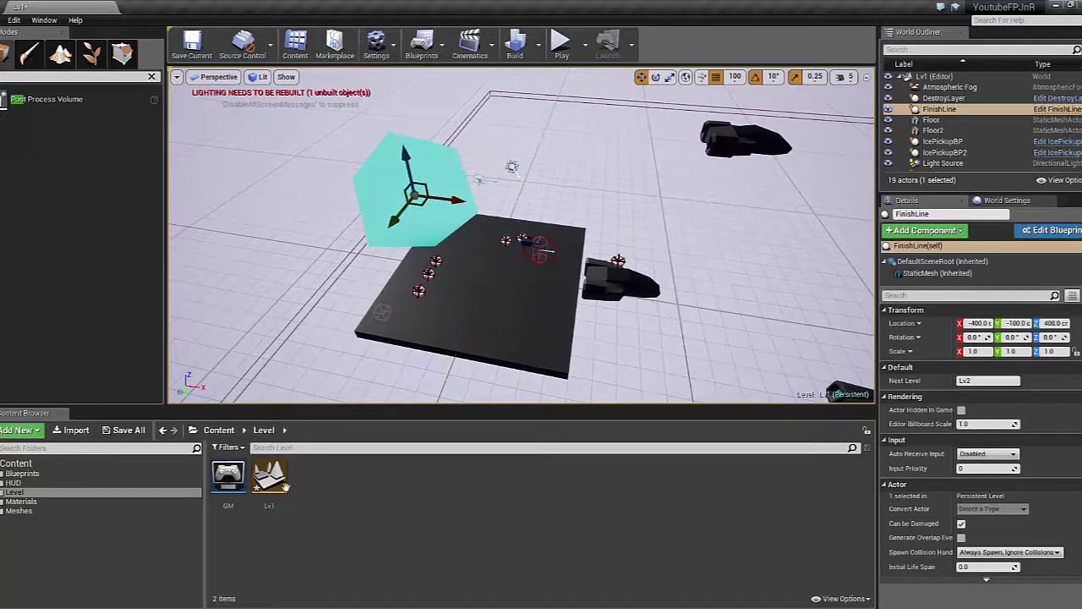
pyautogui.rightClick(327, 507)
pyautogui.press('Escape')
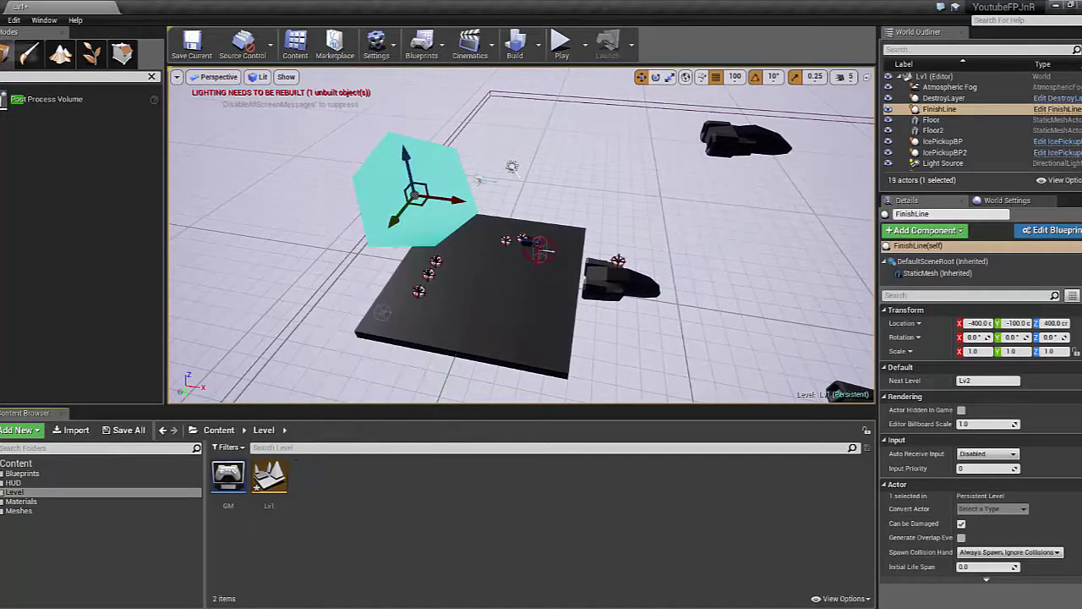
# Create a new Default level, saving Lv1 when prompted
pyautogui.click(3, 19)
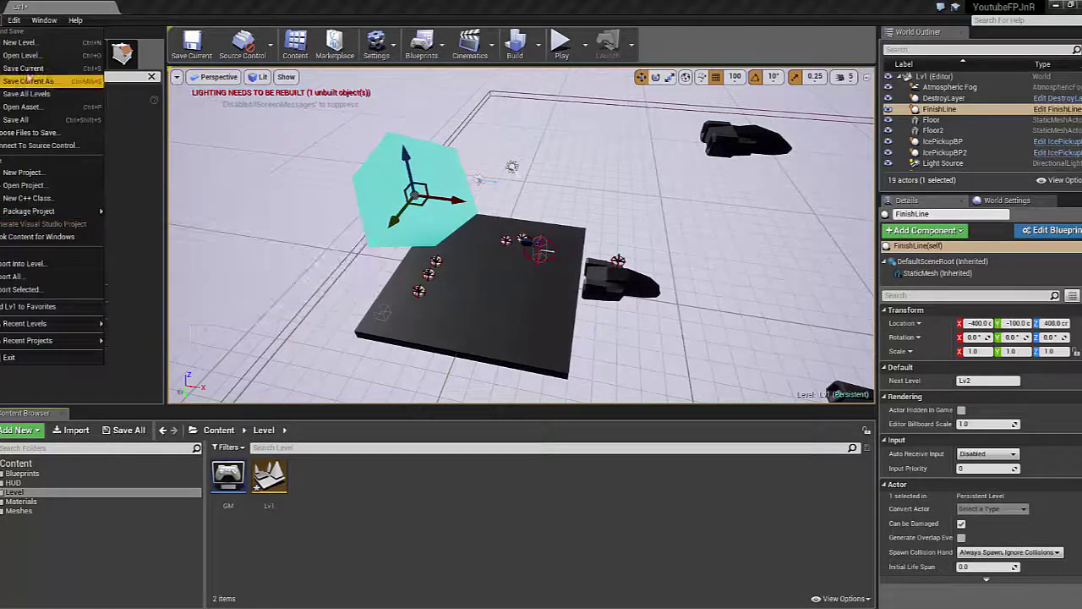
pyautogui.click(35, 44)
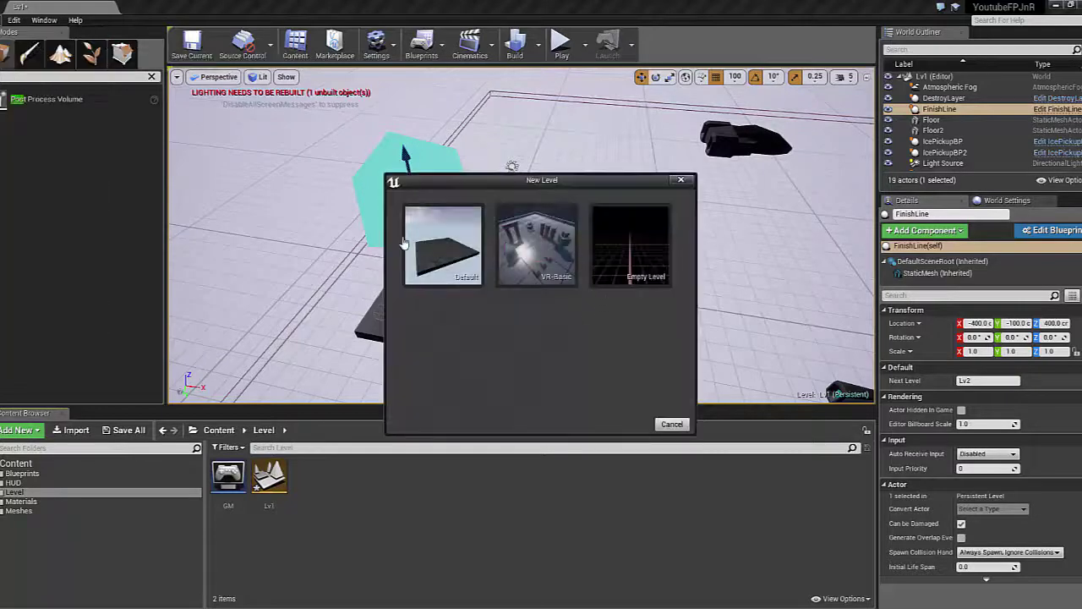
pyautogui.click(438, 254)
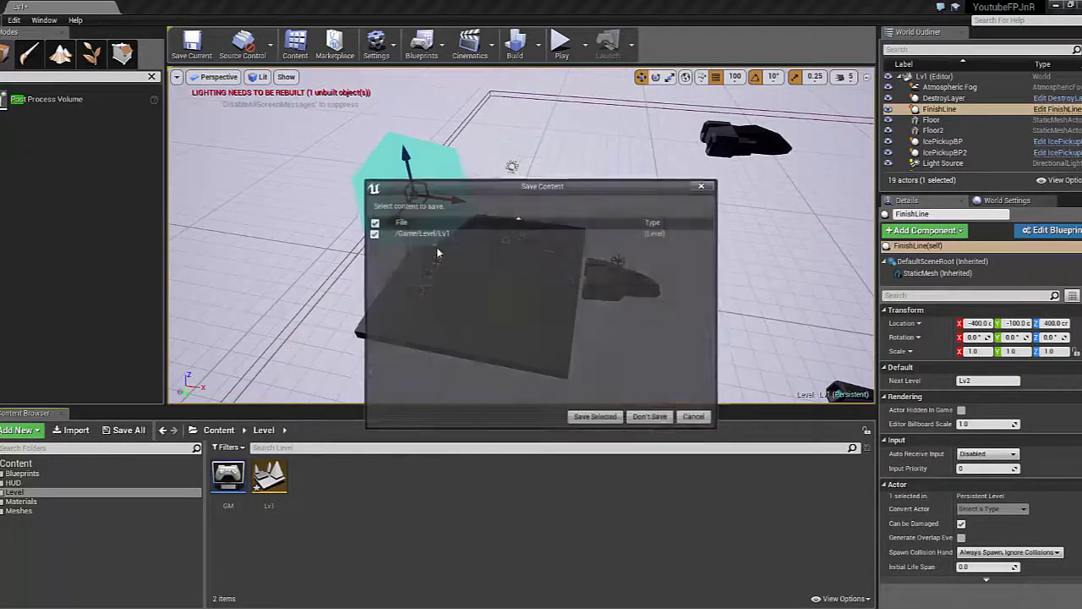
pyautogui.click(596, 418)
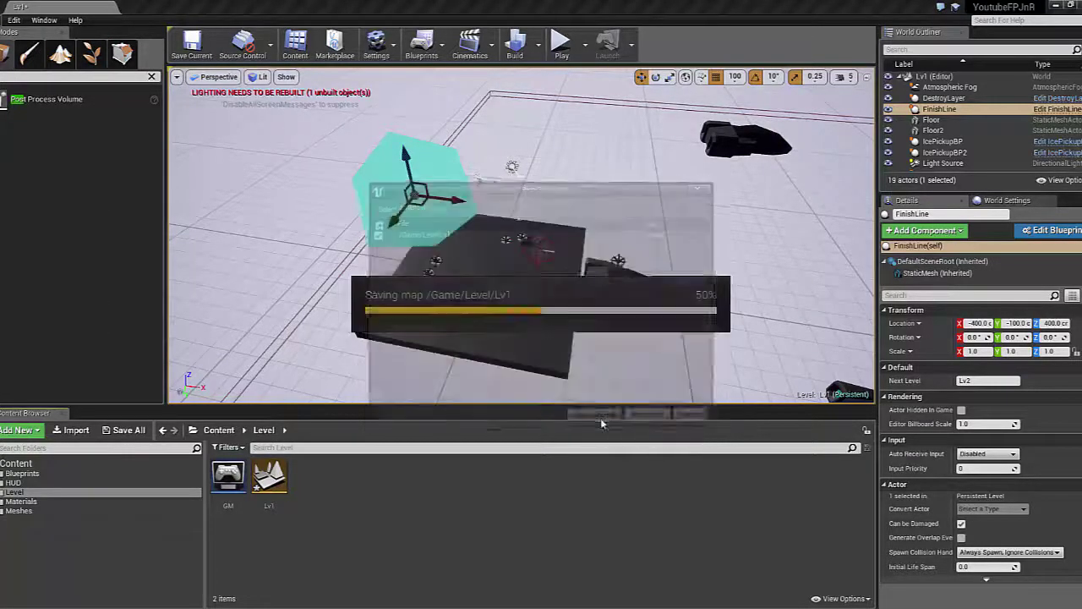
# Give the new level's floor the cyan Brigth material
pyautogui.scroll(-5, 524, 342)
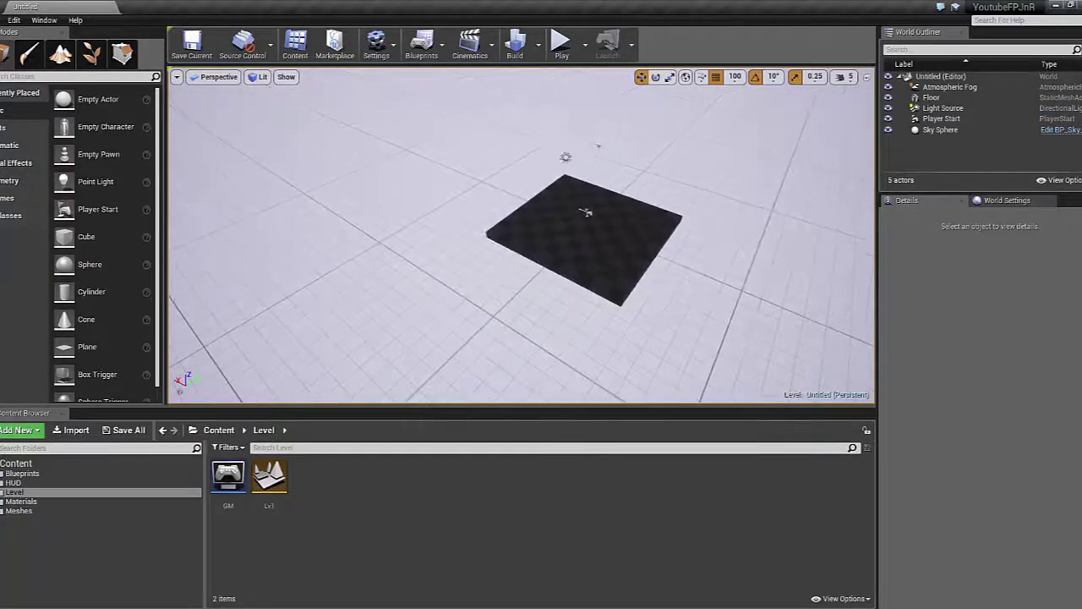
pyautogui.click(625, 245)
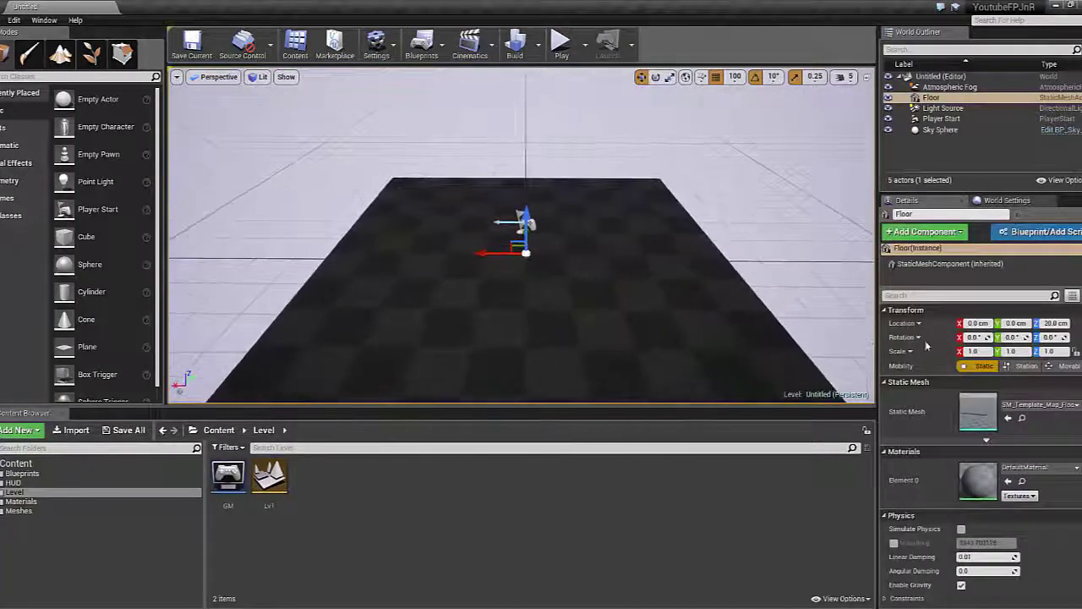
pyautogui.click(1038, 468)
pyautogui.click(953, 302)
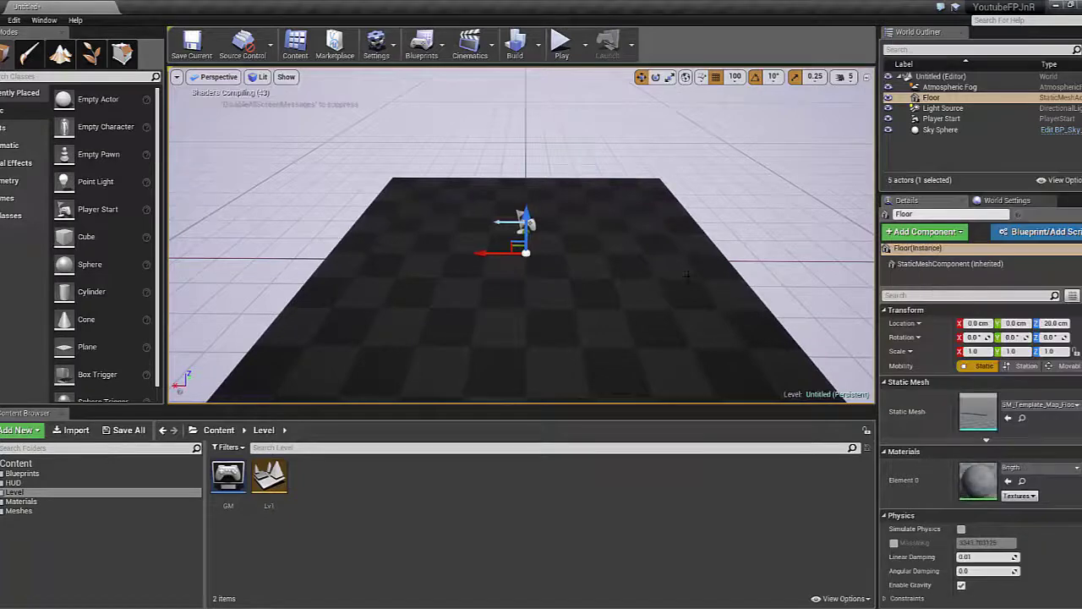
pyautogui.moveTo(558, 279)
pyautogui.mouseDown()
pyautogui.moveTo(676, 264)
pyautogui.moveTo(610, 298)
pyautogui.mouseUp()
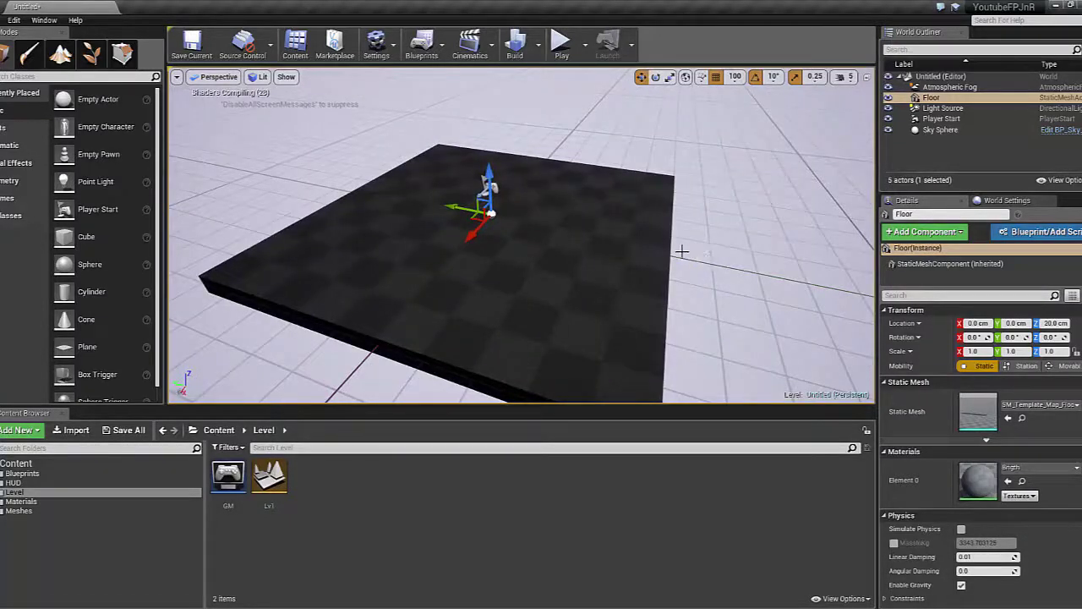
# Save the new level as Lv2, move it into the Level folder, and play-test it
pyautogui.click(203, 58)
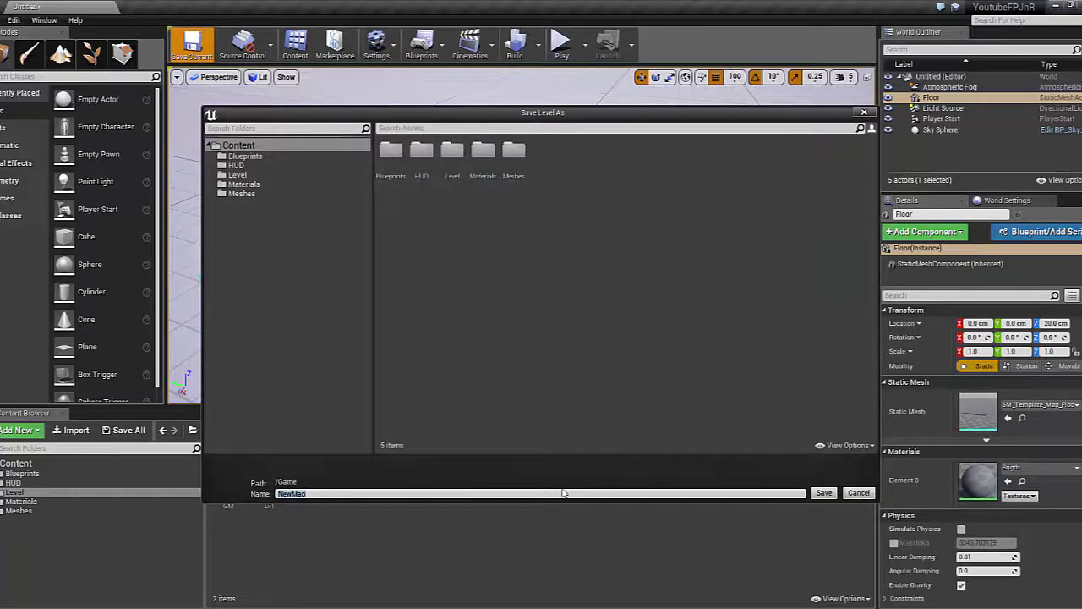
pyautogui.press('Return')
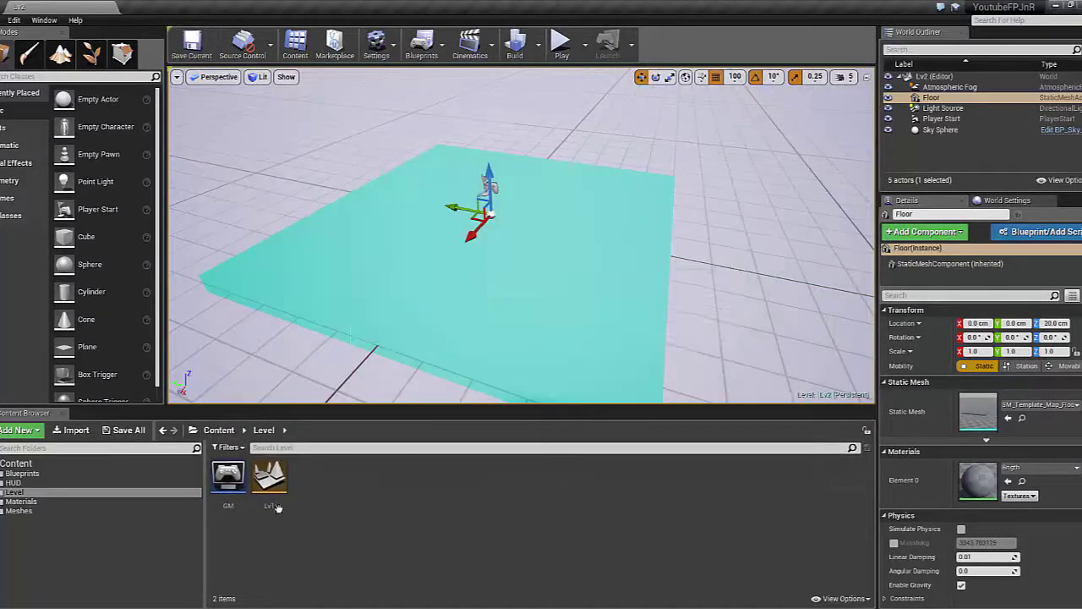
pyautogui.click(219, 430)
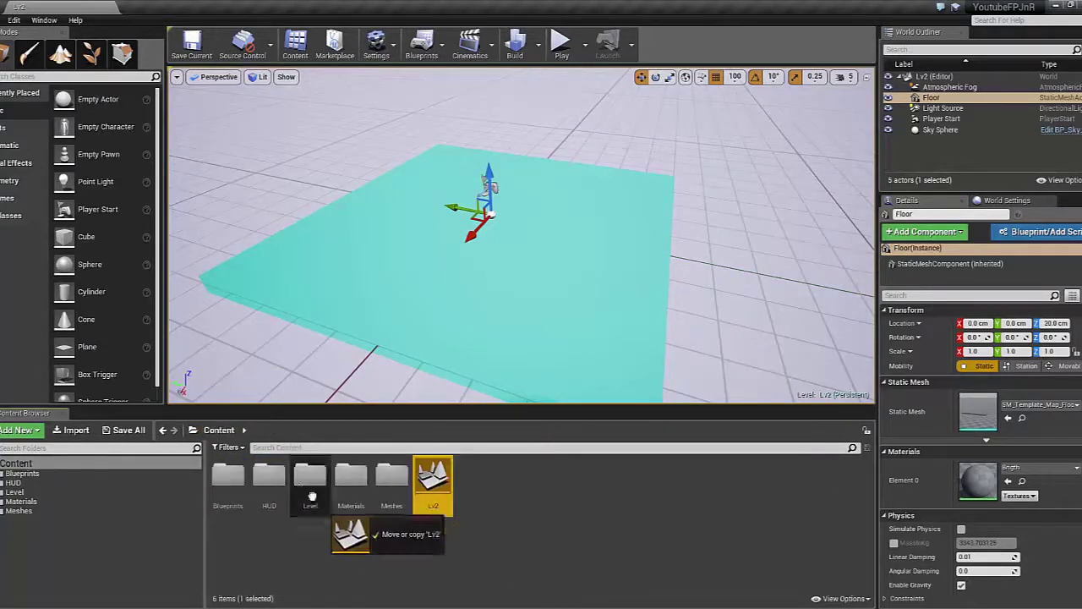
pyautogui.moveTo(435, 495); pyautogui.dragTo(306, 478)
pyautogui.click(350, 513)
pyautogui.doubleClick(308, 480)
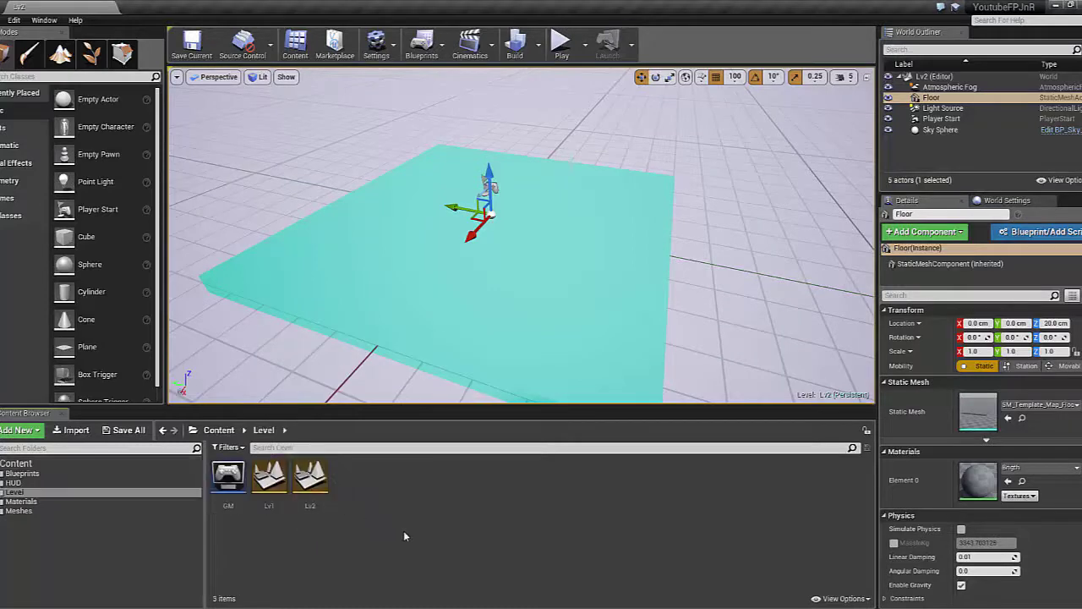
pyautogui.click(217, 431)
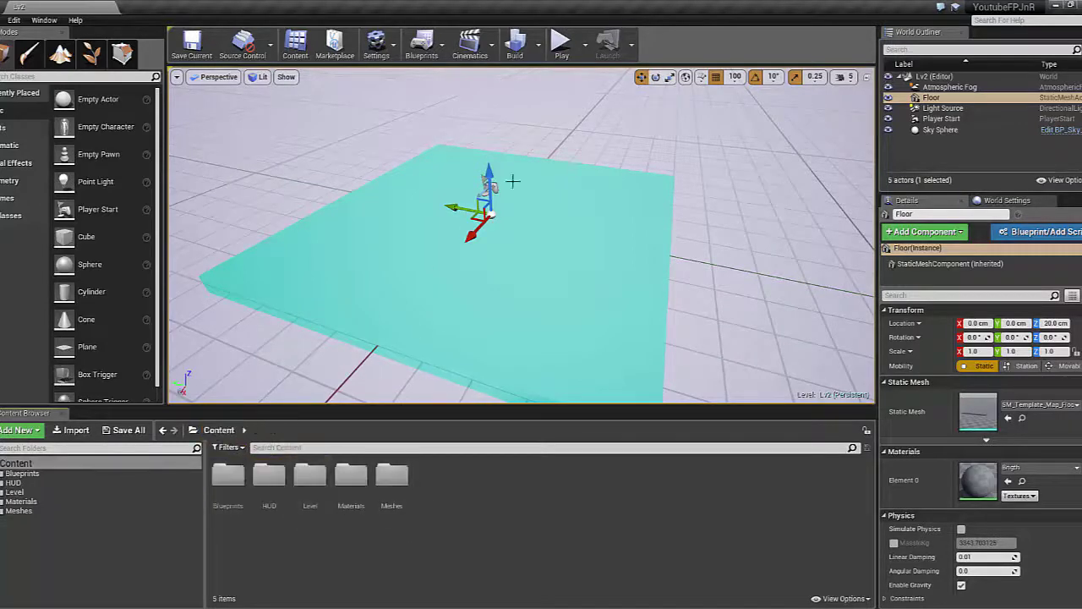
pyautogui.click(560, 41)
# Stop the Lv2 play-test, review Project Settings' Maps & Modes, and open the Level folder
pyautogui.press('Escape')
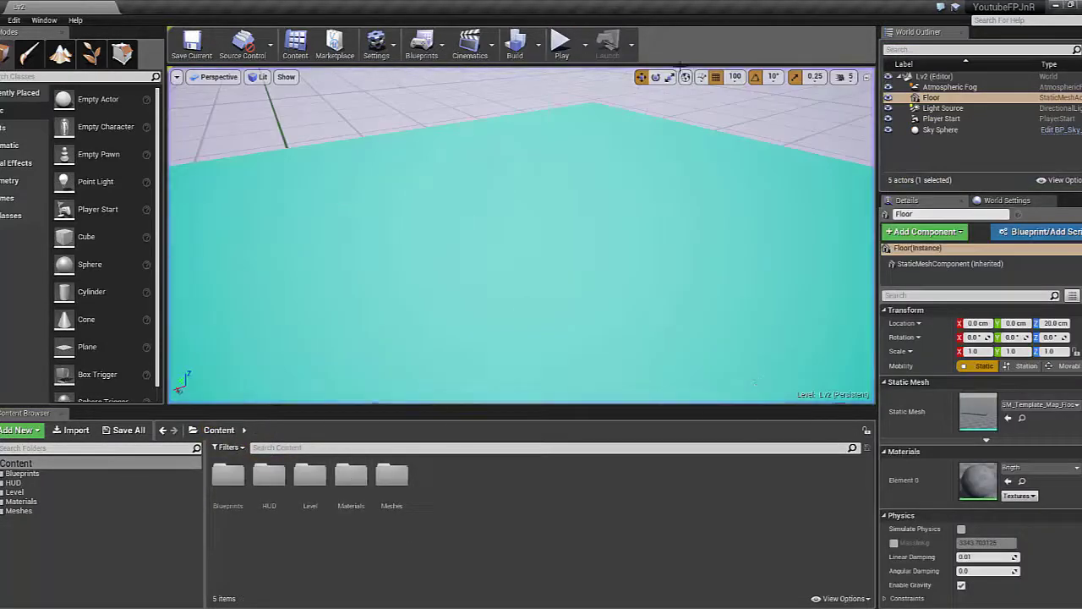
pyautogui.click(391, 56)
pyautogui.click(429, 92)
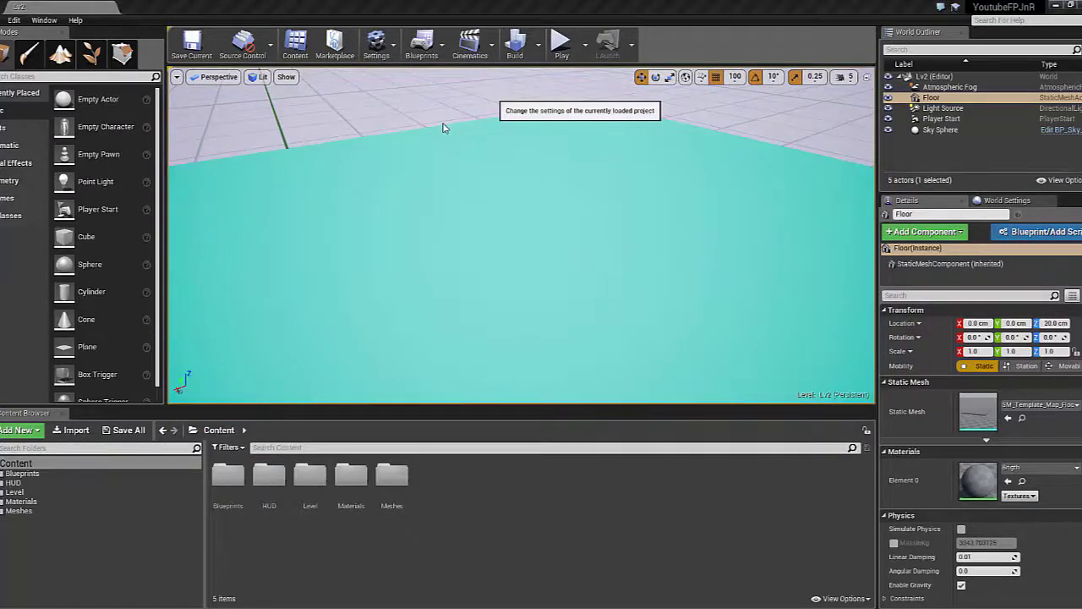
pyautogui.scroll(-2, 247, 243)
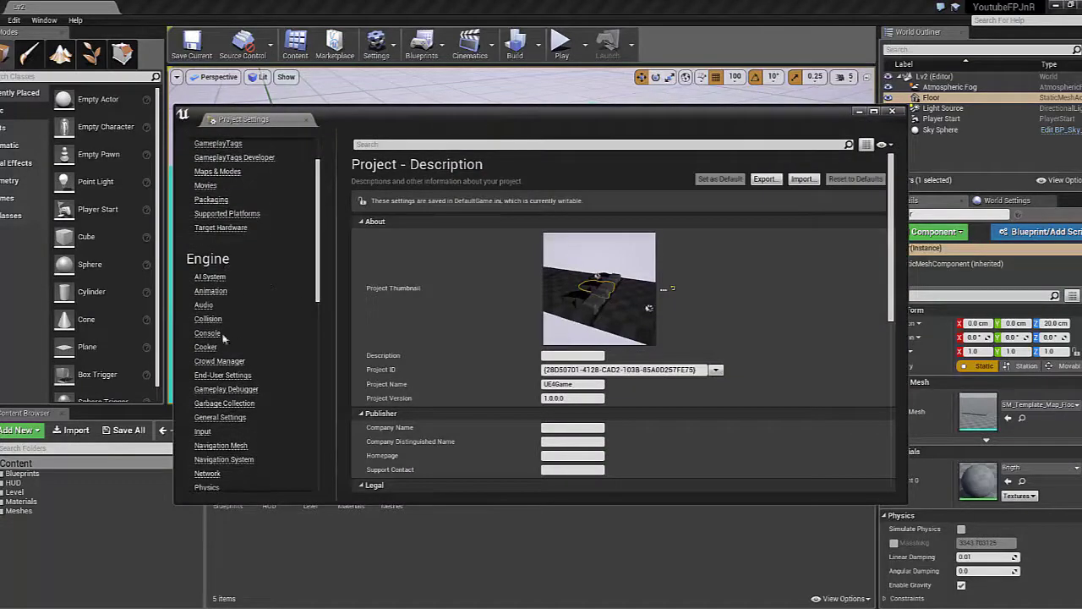
pyautogui.click(216, 172)
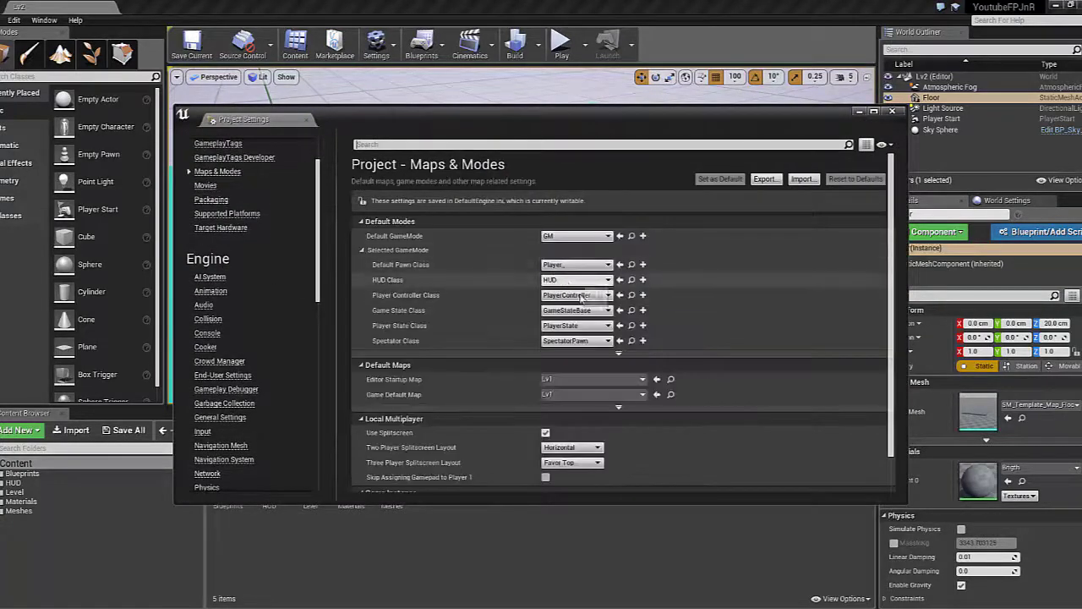
pyautogui.click(891, 113)
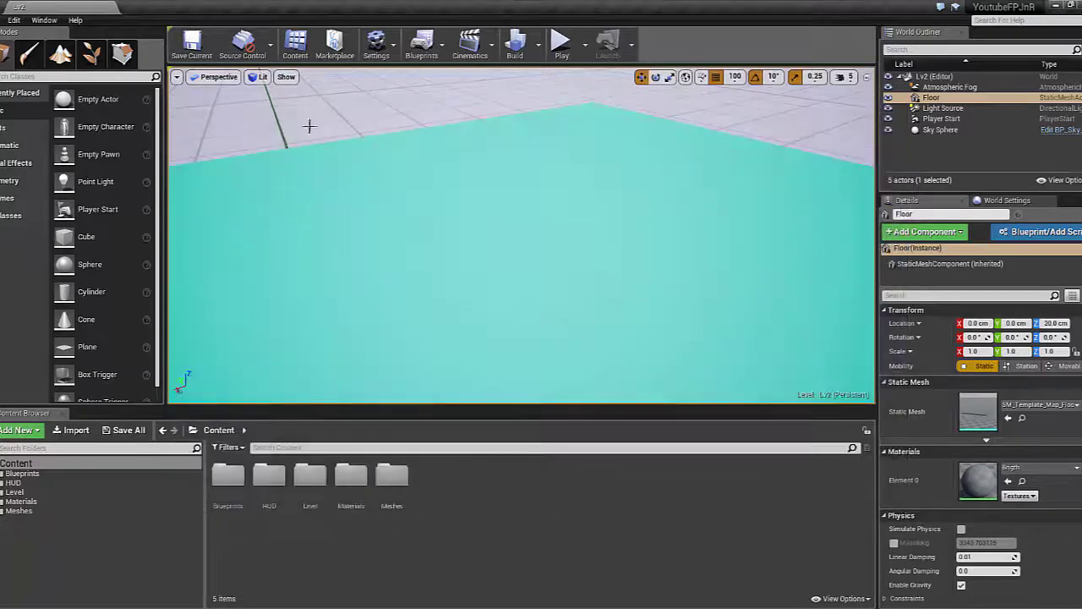
pyautogui.doubleClick(319, 500)
# Open Lv1 and play-test it three times, stopping each run with Esc
pyautogui.doubleClick(269, 480)
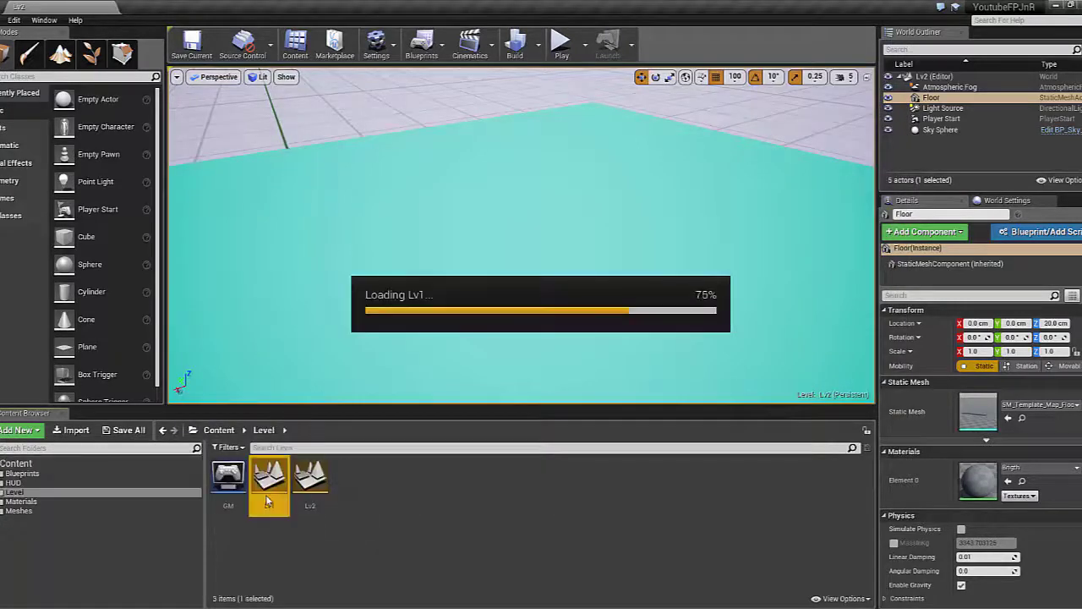
pyautogui.click(561, 44)
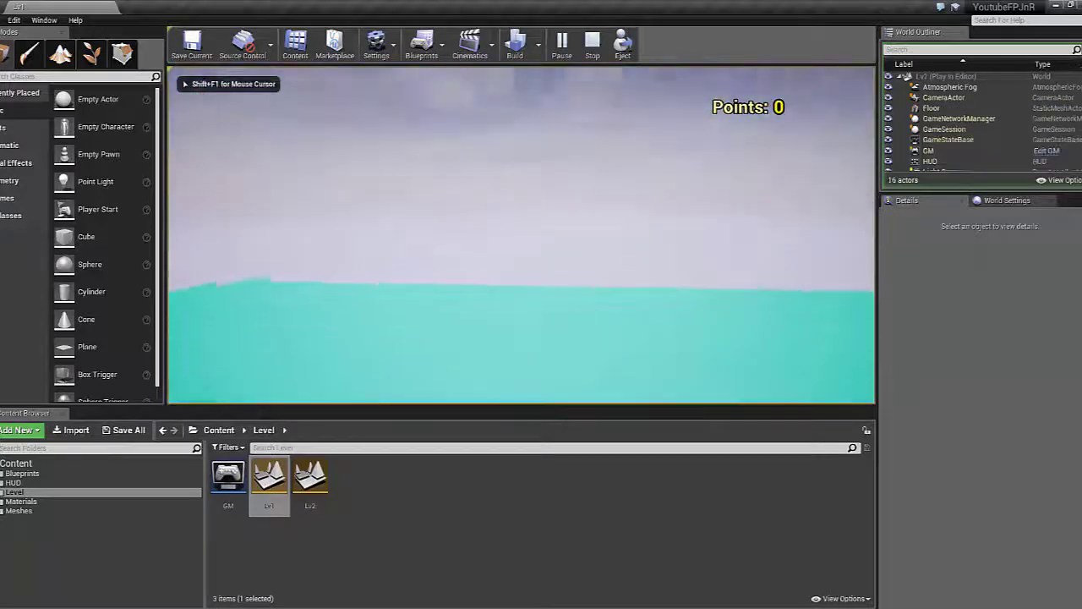
pyautogui.press('Escape')
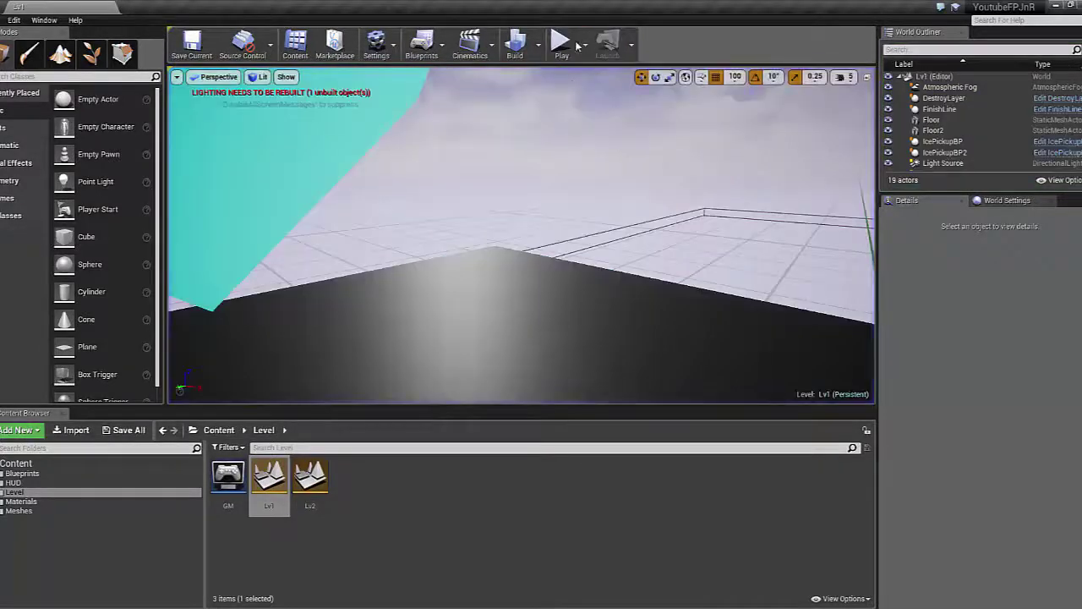
pyautogui.click(563, 46)
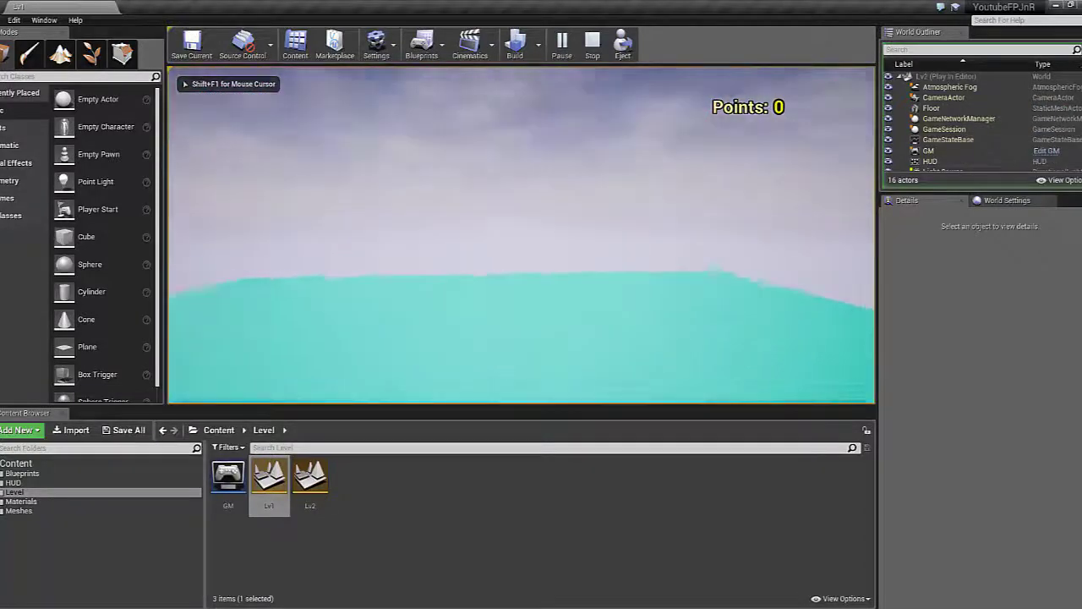
pyautogui.press('Escape')
pyautogui.click(557, 46)
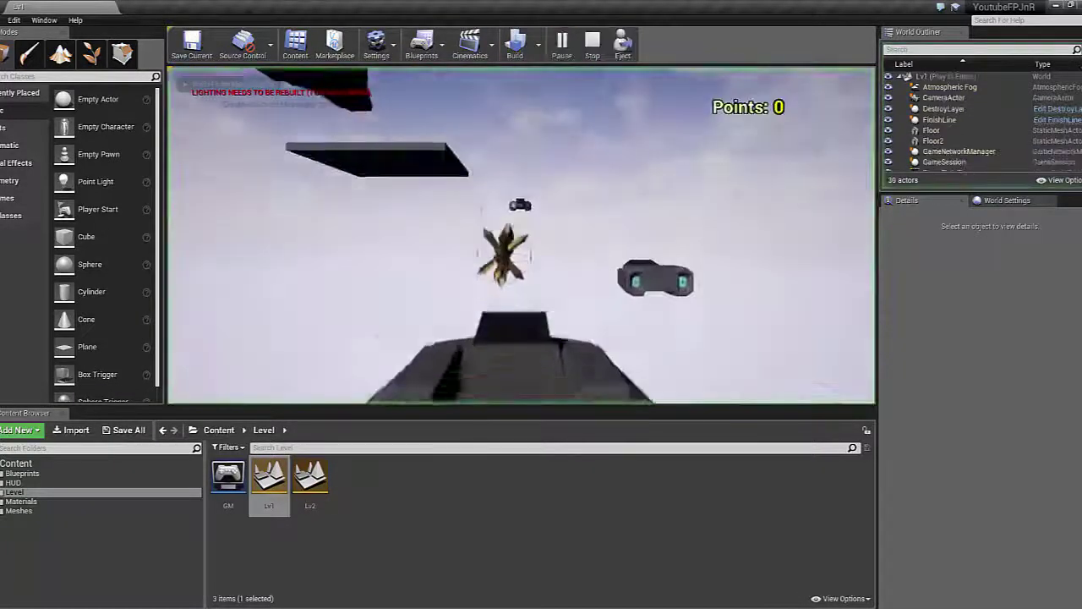
pyautogui.press('Escape')
pyautogui.moveTo(558, 254); pyautogui.dragTo(581, 244, button='right')
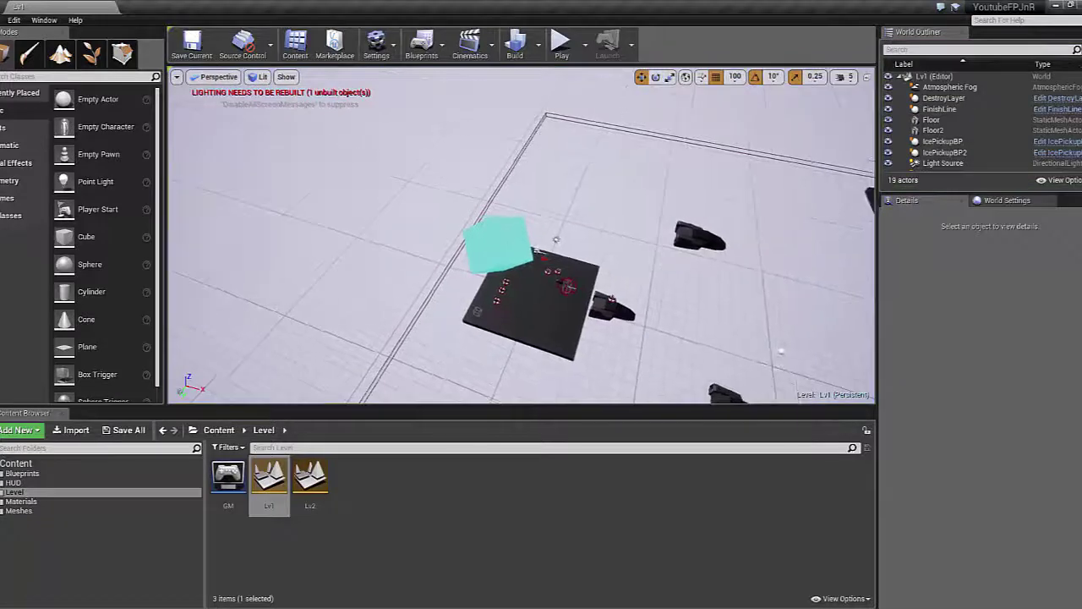
# Move FinishLine to about (3000, -1000, 1200) above the far platform and play-test Lv1
pyautogui.click(503, 254)
pyautogui.moveTo(617, 180); pyautogui.dragTo(591, 195, button='right')
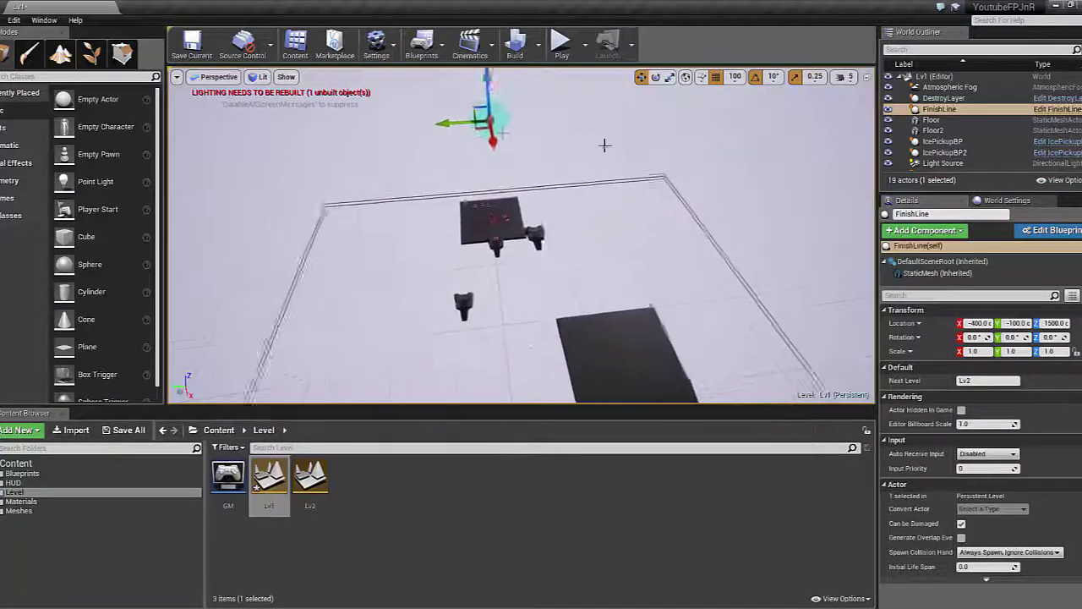
pyautogui.scroll(1, 605, 145)
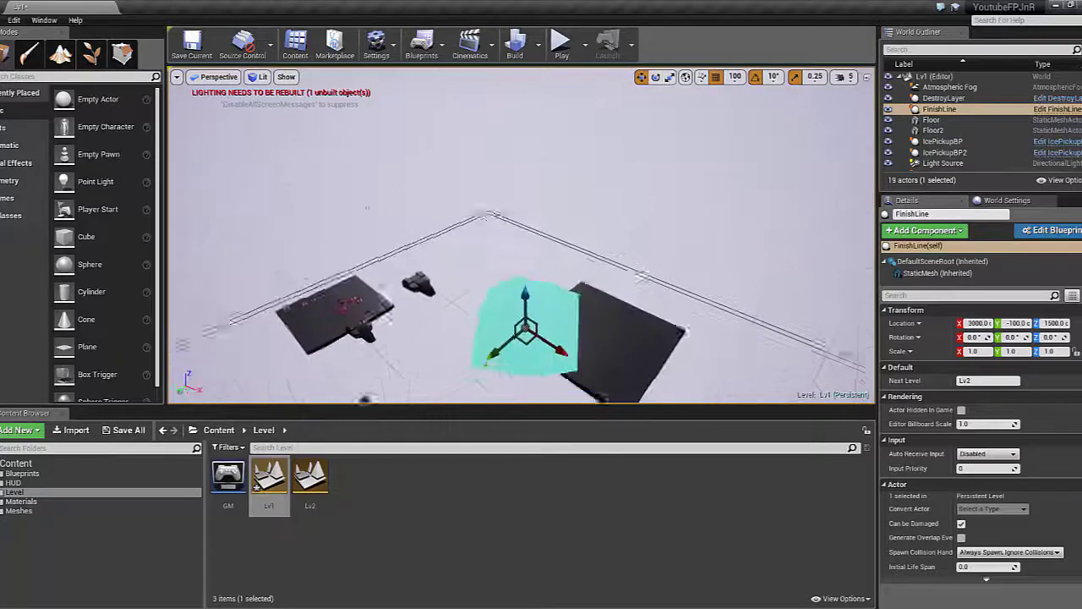
pyautogui.moveTo(342, 198); pyautogui.dragTo(342, 198, button='right')
pyautogui.moveTo(360, 164); pyautogui.dragTo(543, 197)
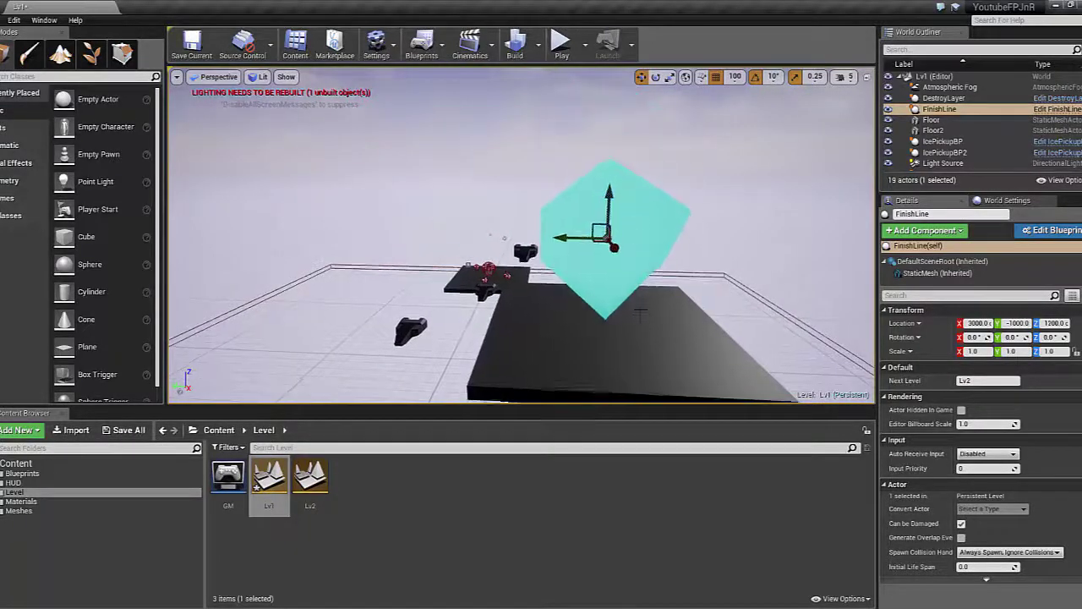
pyautogui.moveTo(640, 311); pyautogui.dragTo(612, 118, button='right')
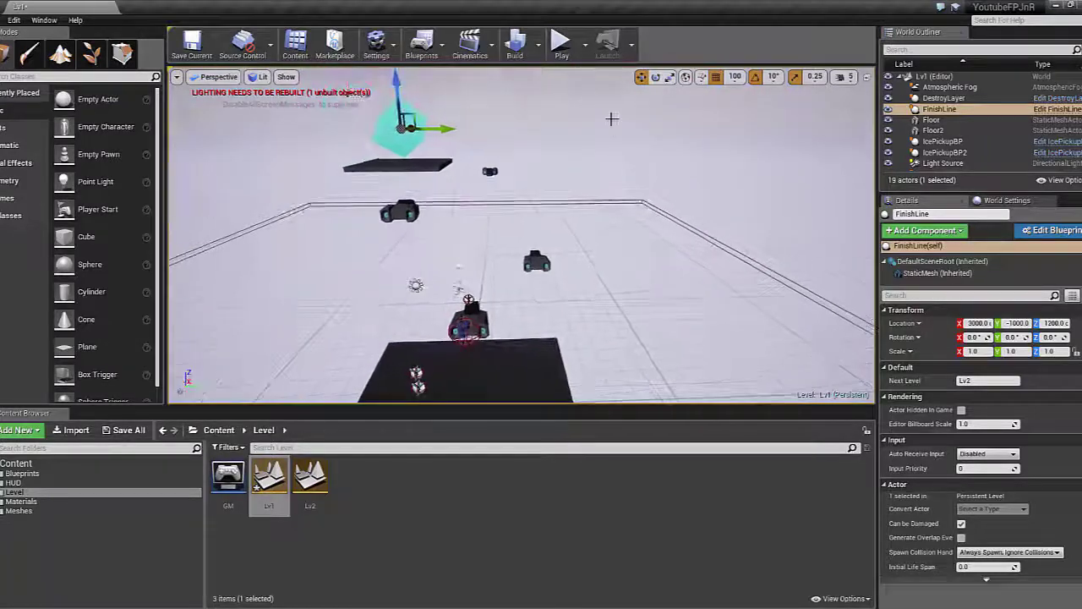
pyautogui.click(562, 44)
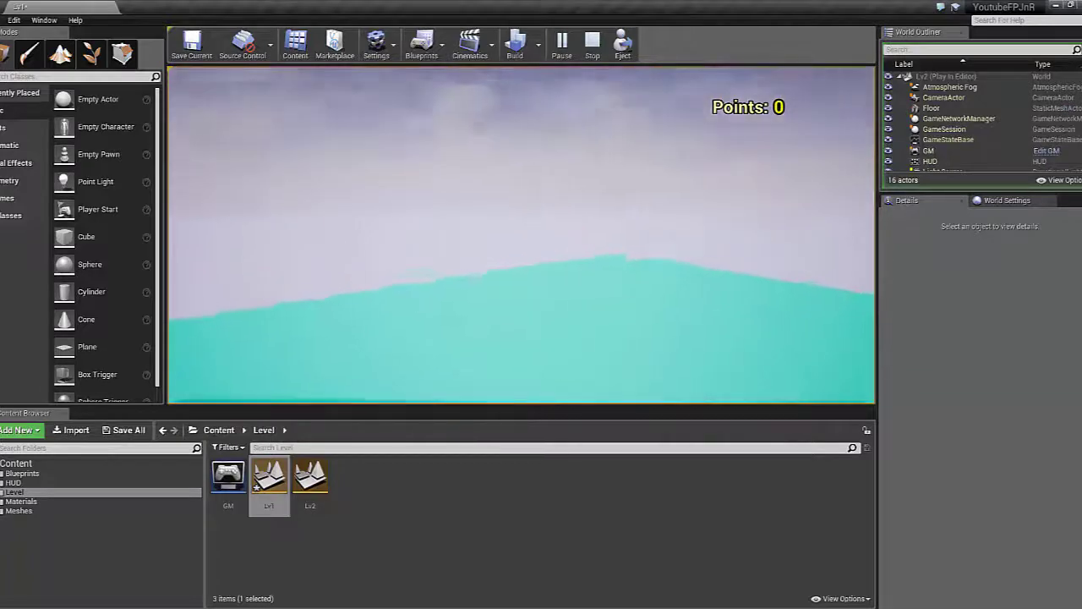
# Stop the play session, save Lv1, and select the IcePickupBP actor
pyautogui.press('Escape')
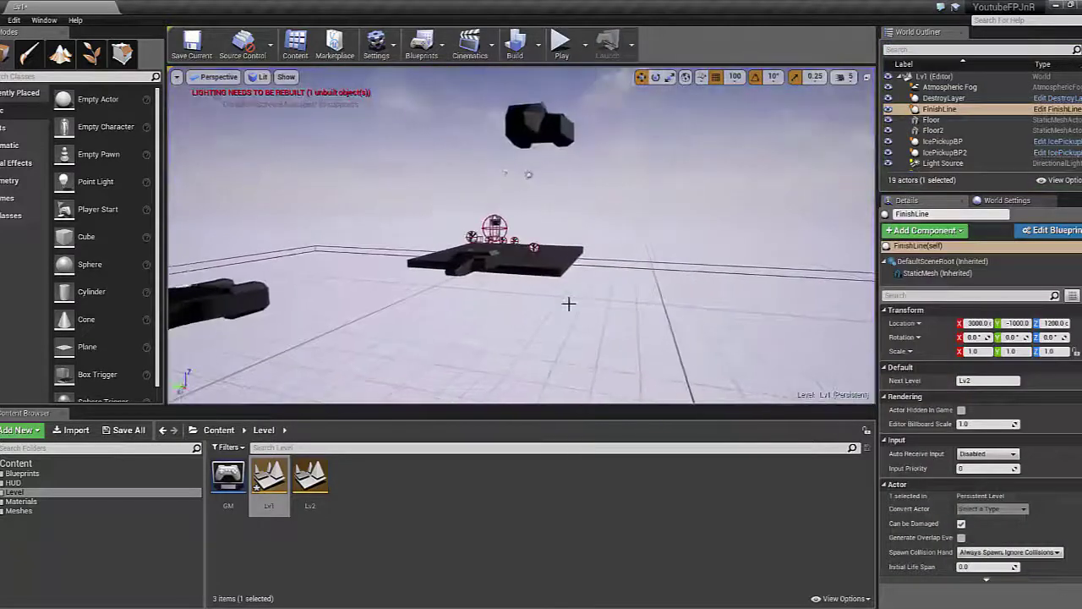
pyautogui.hotkey('ctrl', 's')
pyautogui.moveTo(575, 299)
pyautogui.mouseDown(button='right')
pyautogui.moveTo(575, 380)
pyautogui.moveTo(541, 338)
pyautogui.mouseUp(button='right')
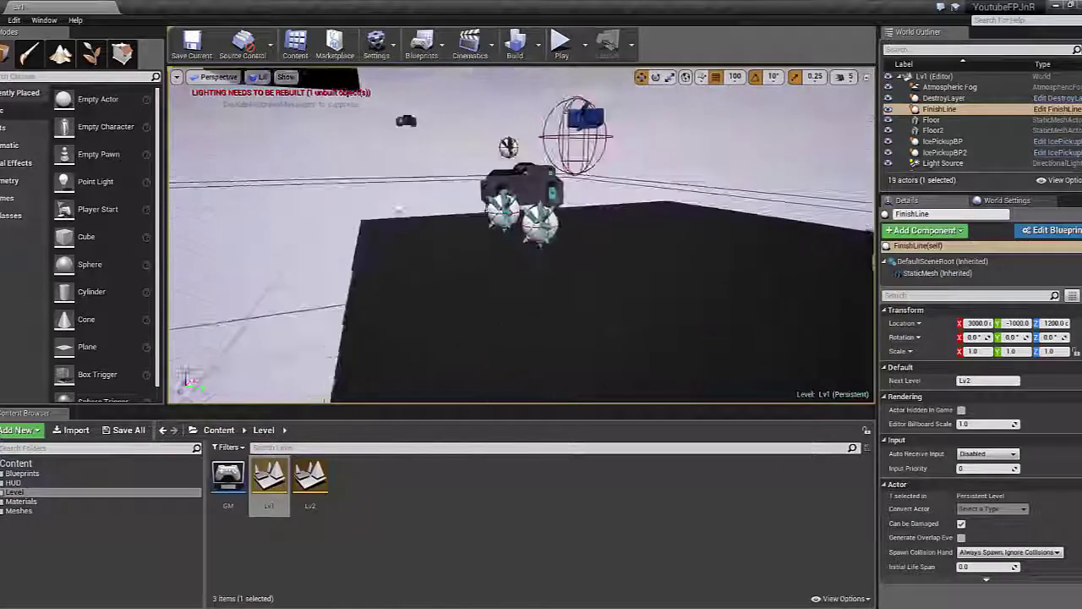
pyautogui.click(616, 190)
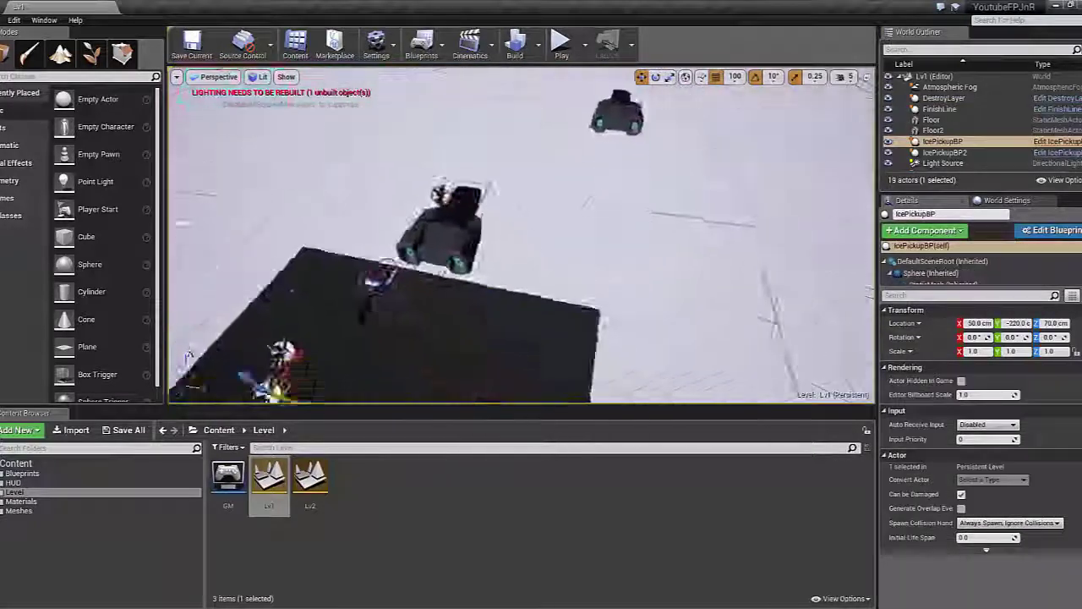